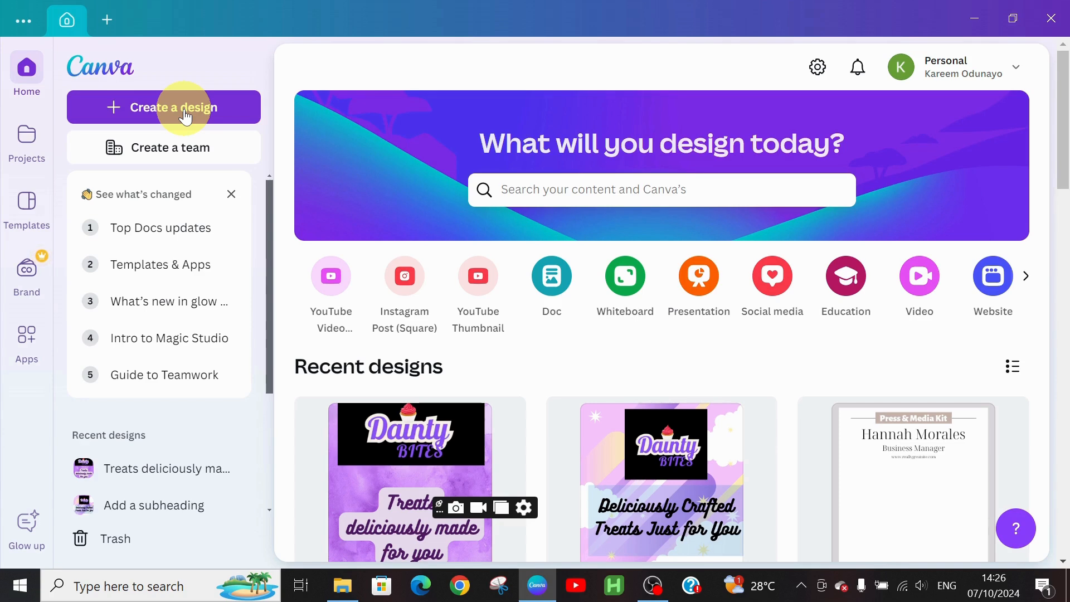
Step: Search design types for 'animated social media' and start a 1080 × 1080 px Animated Social Media design
left_click(185, 113)
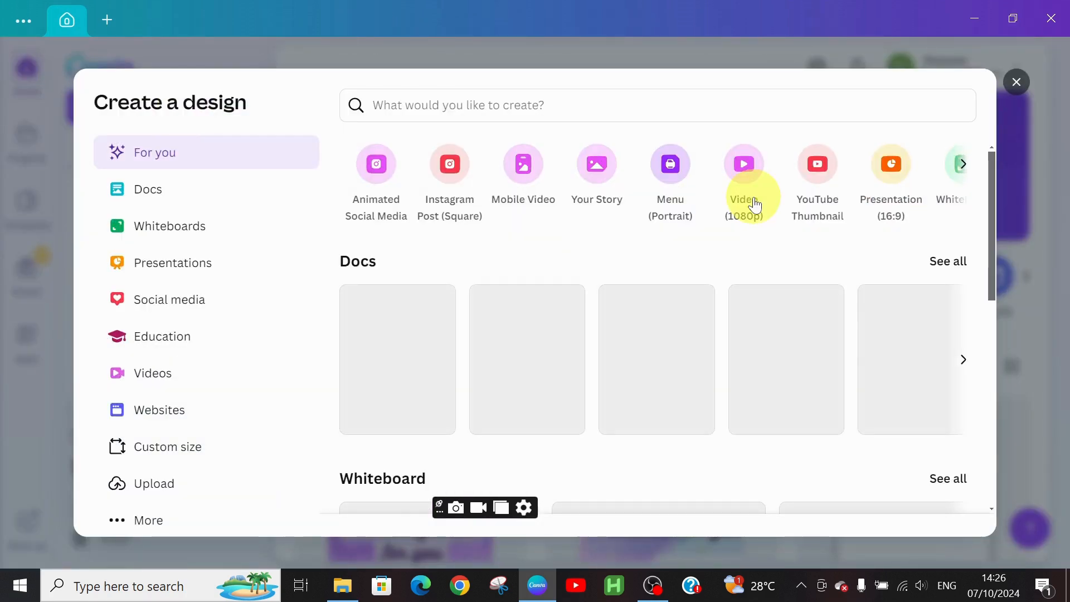
left_click(477, 103)
type("ani")
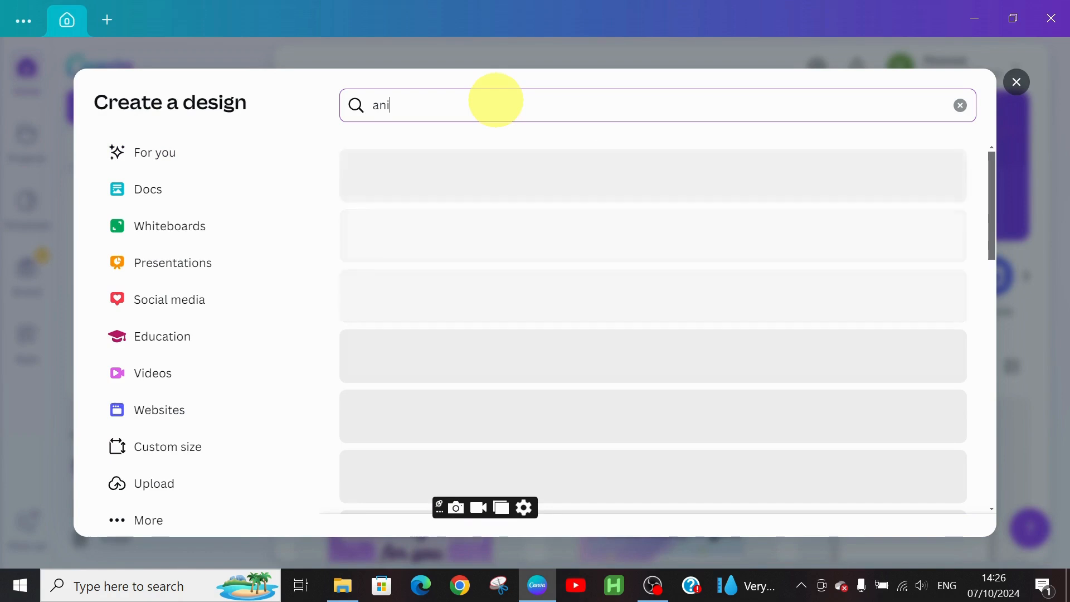
type("mated soo")
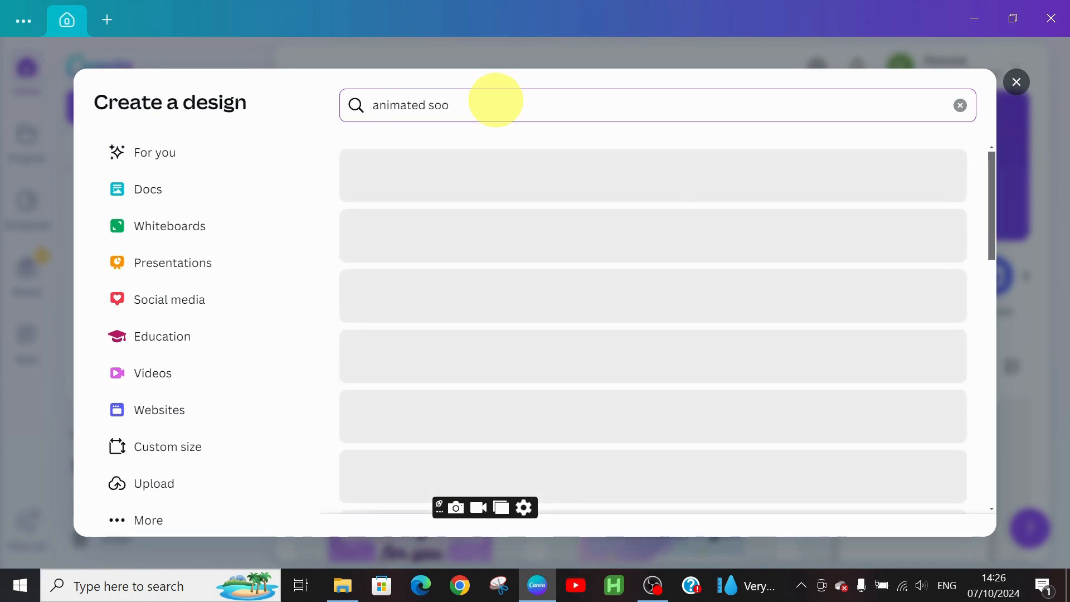
key("BackSpace")
type("ci")
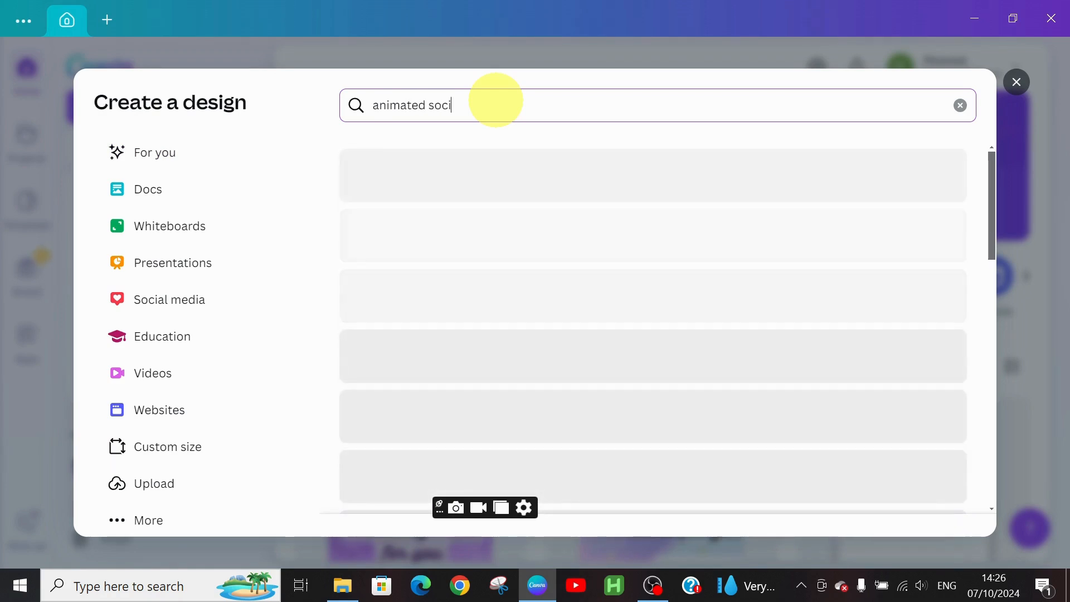
type("al m")
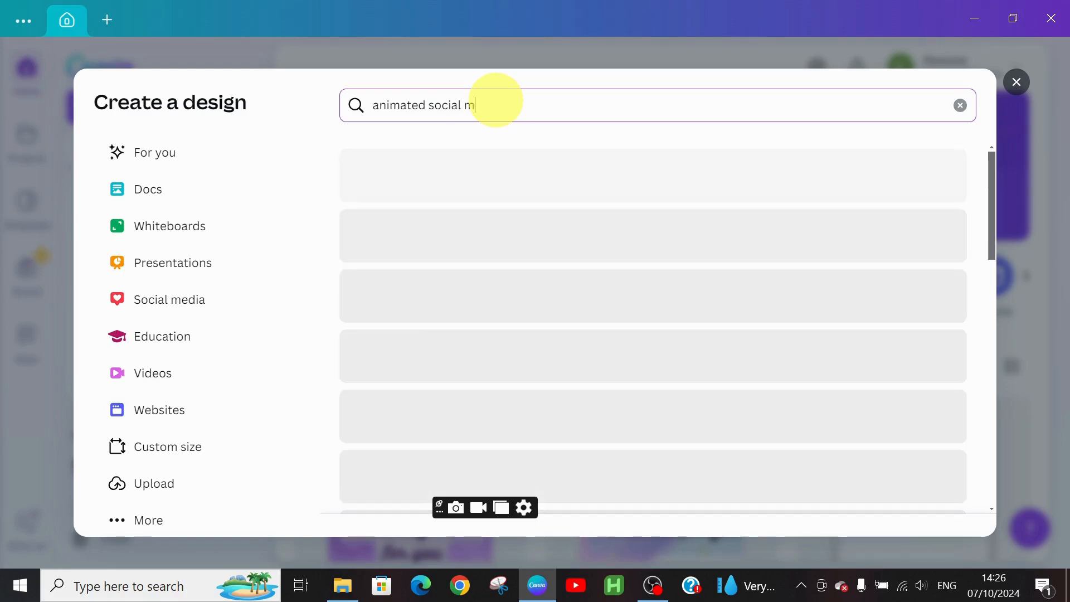
type("ed")
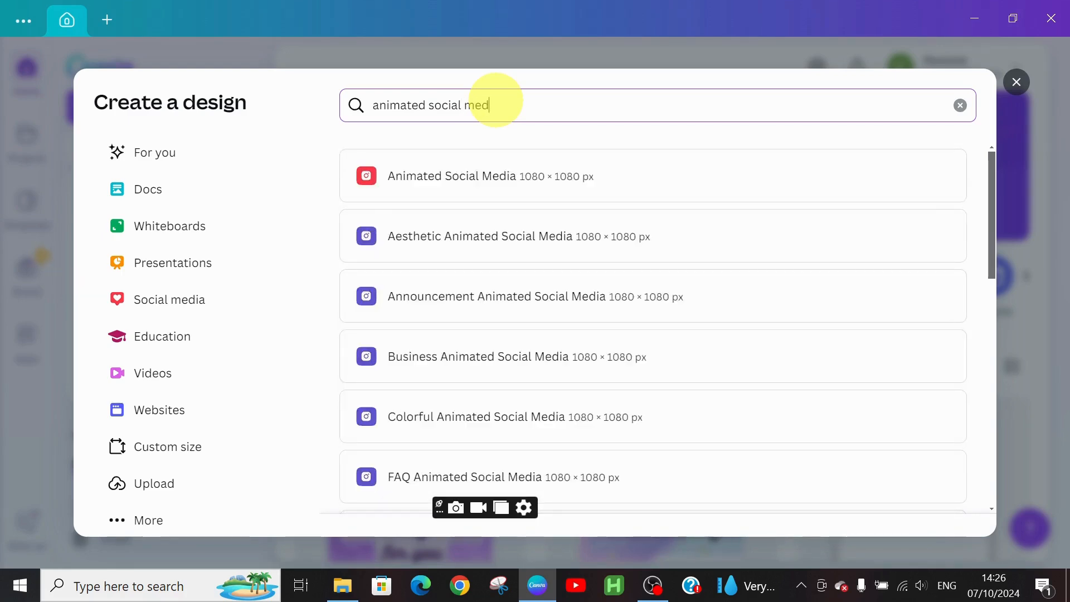
left_click(573, 191)
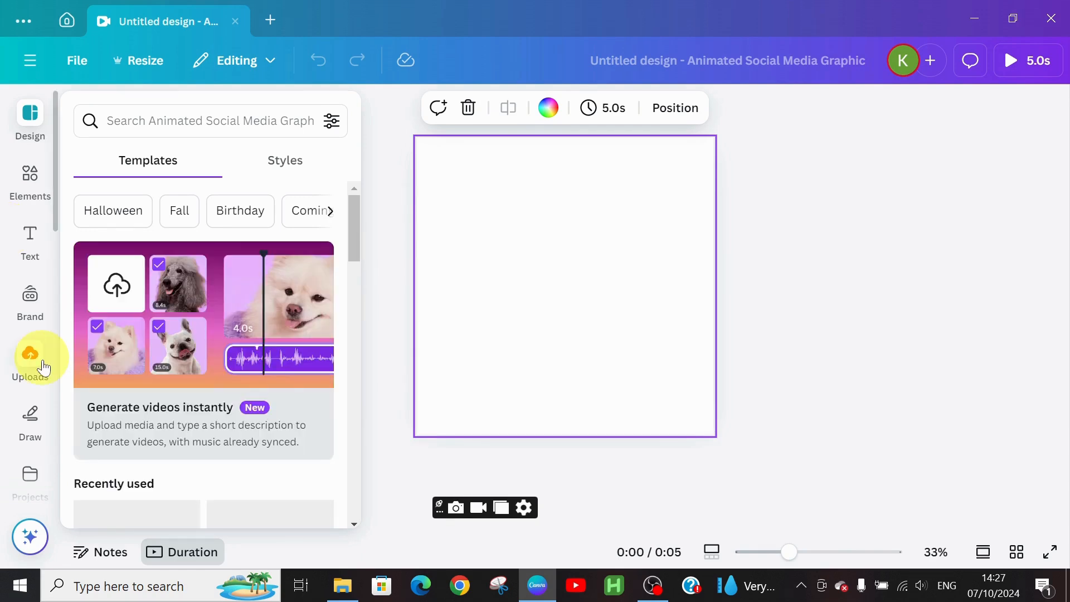
Step: Add the uploaded black Dainty Bites logo image from Uploads and move it up the page
left_click(43, 368)
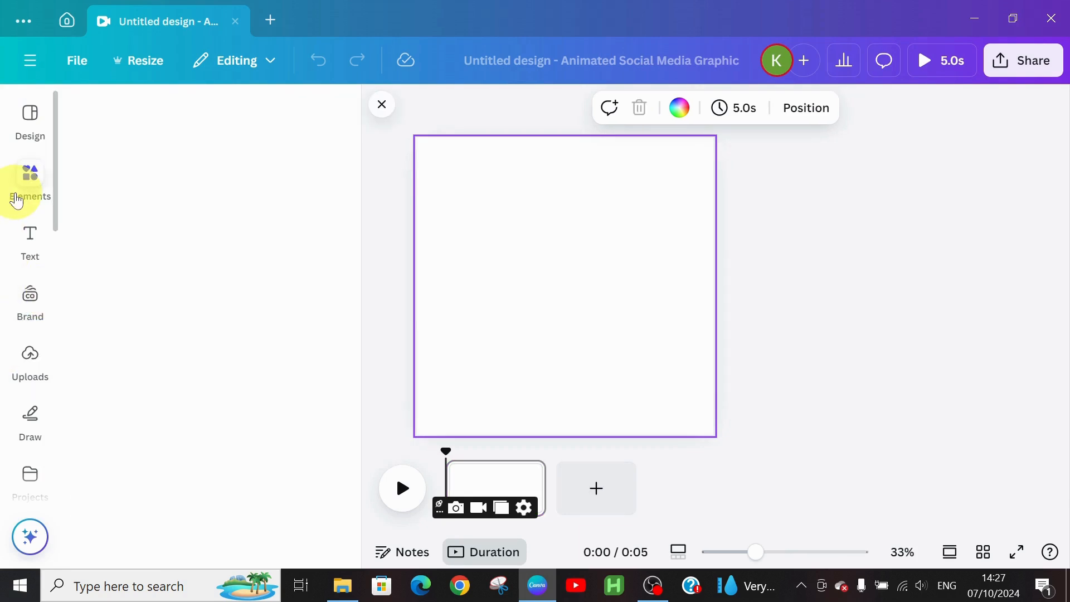
left_click(29, 181)
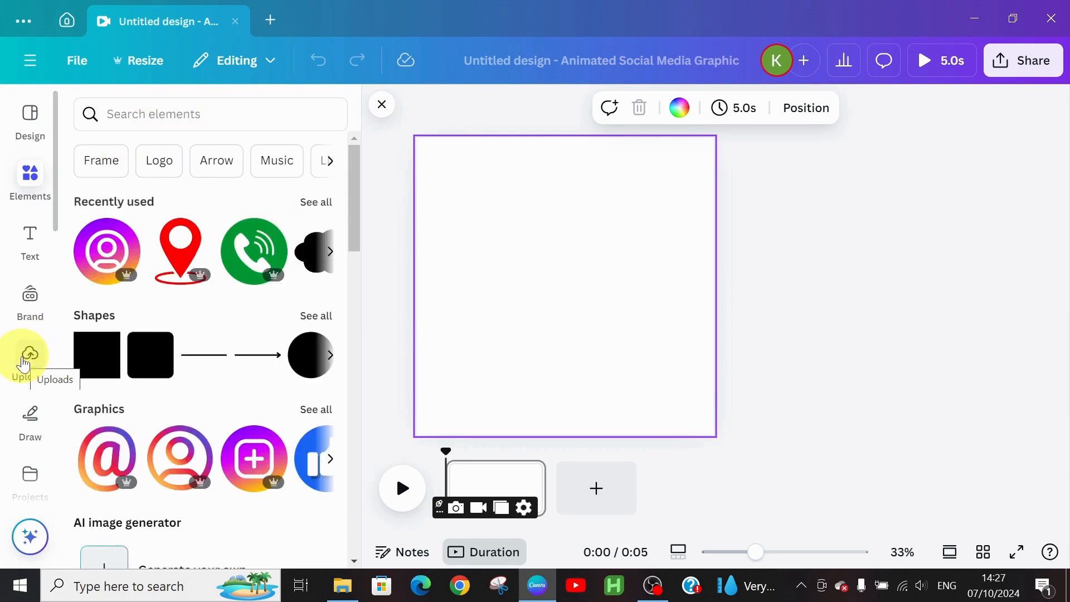
left_click(23, 363)
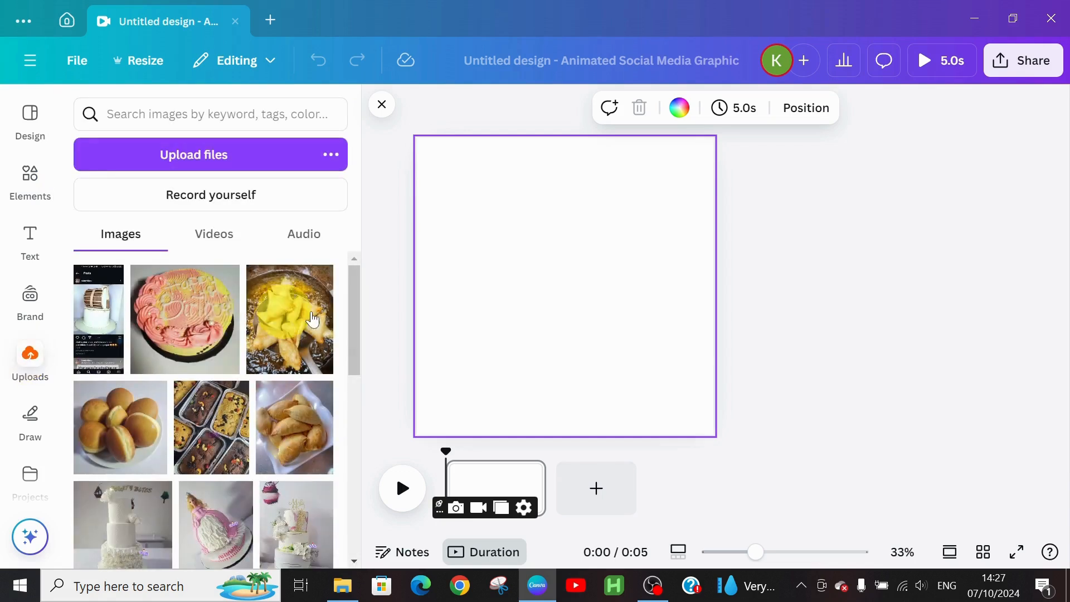
left_click_drag(356, 297, 365, 405)
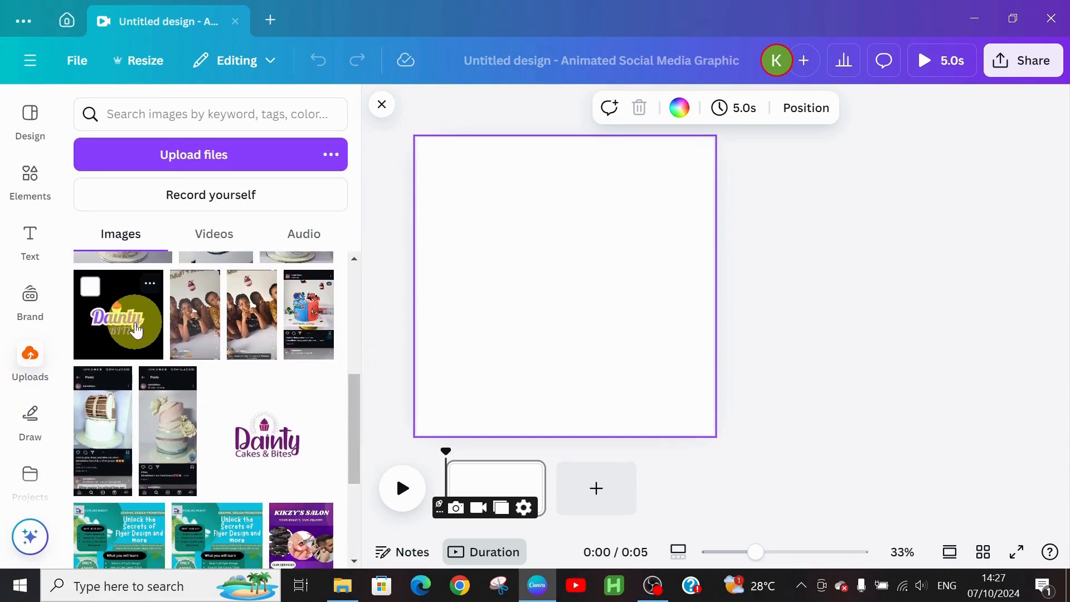
left_click(119, 321)
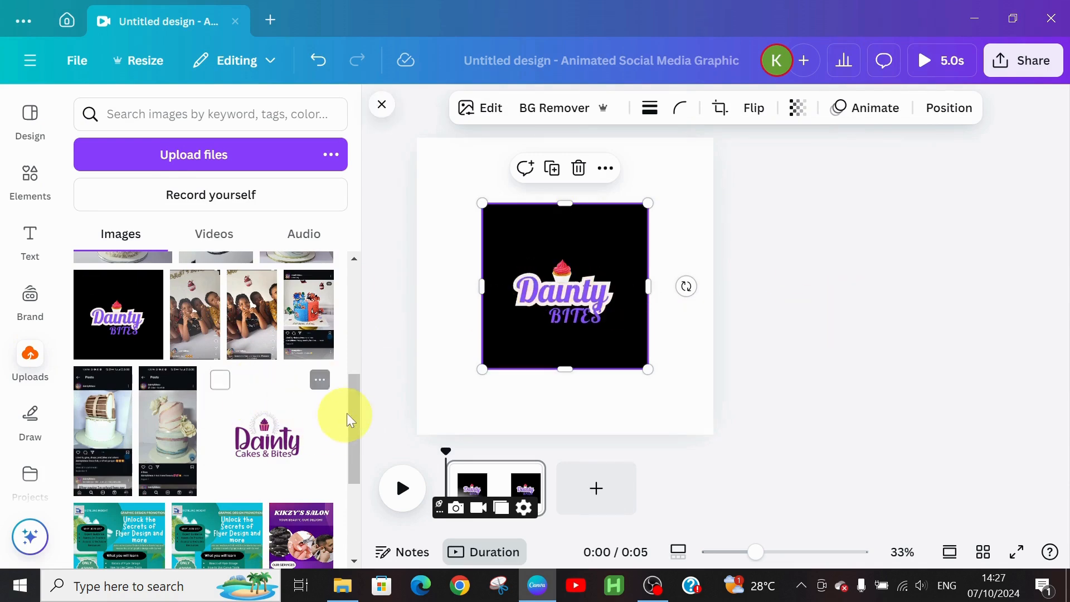
left_click_drag(354, 407, 378, 274)
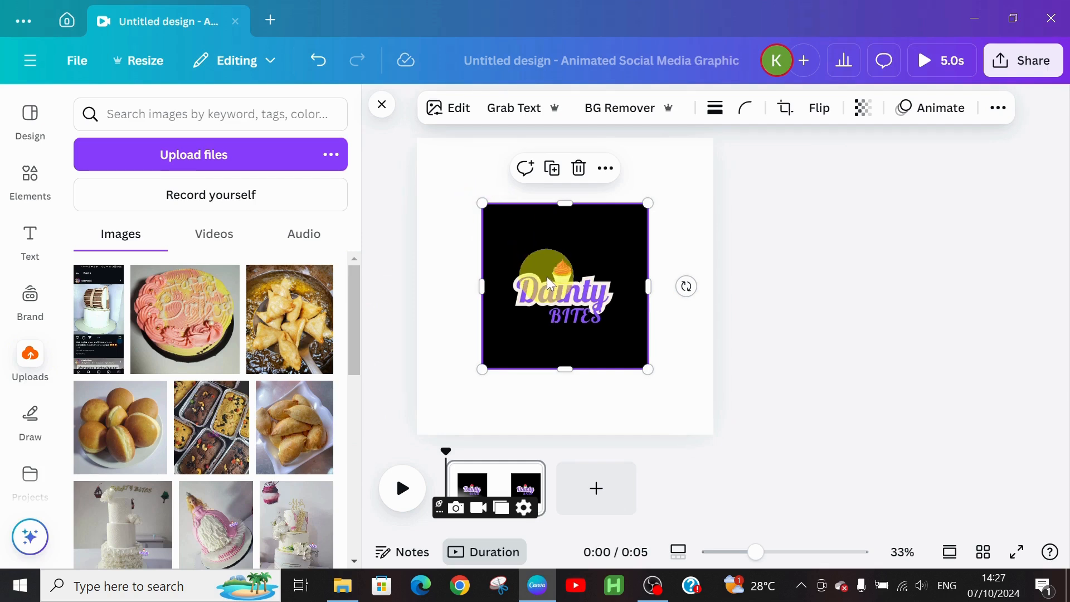
left_click_drag(547, 276, 565, 226)
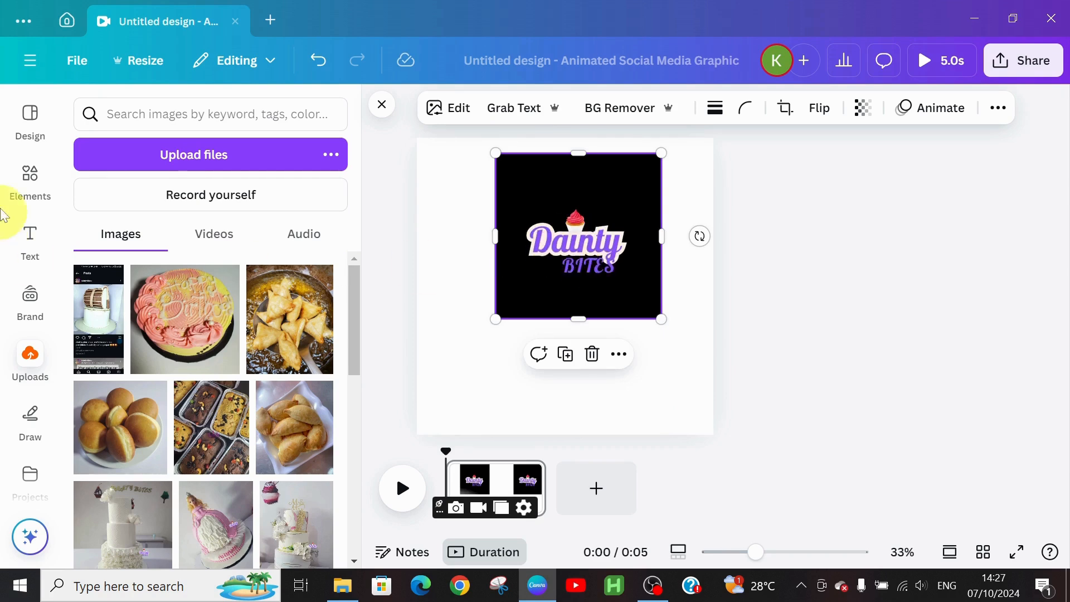
Step: Search Elements photos for 'purple' background and add the lavender marble photo
left_click(34, 195)
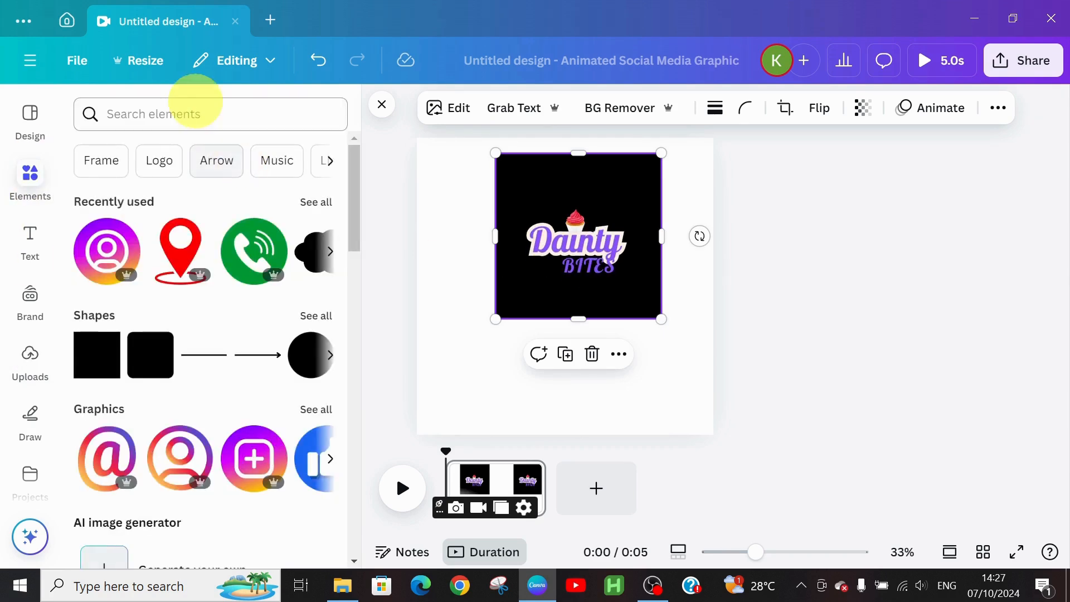
left_click(183, 115)
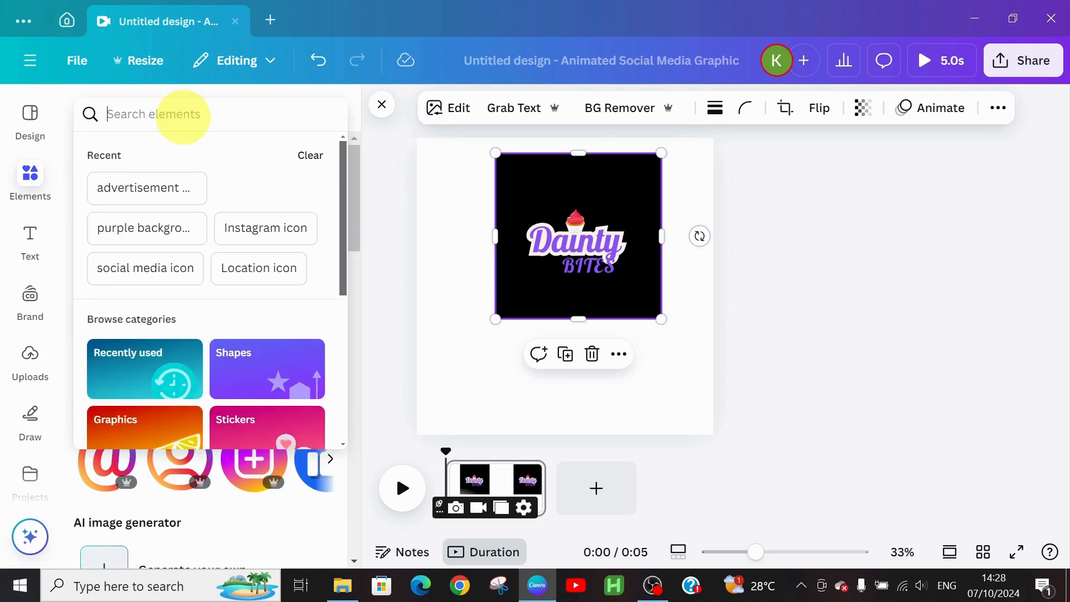
type("purp")
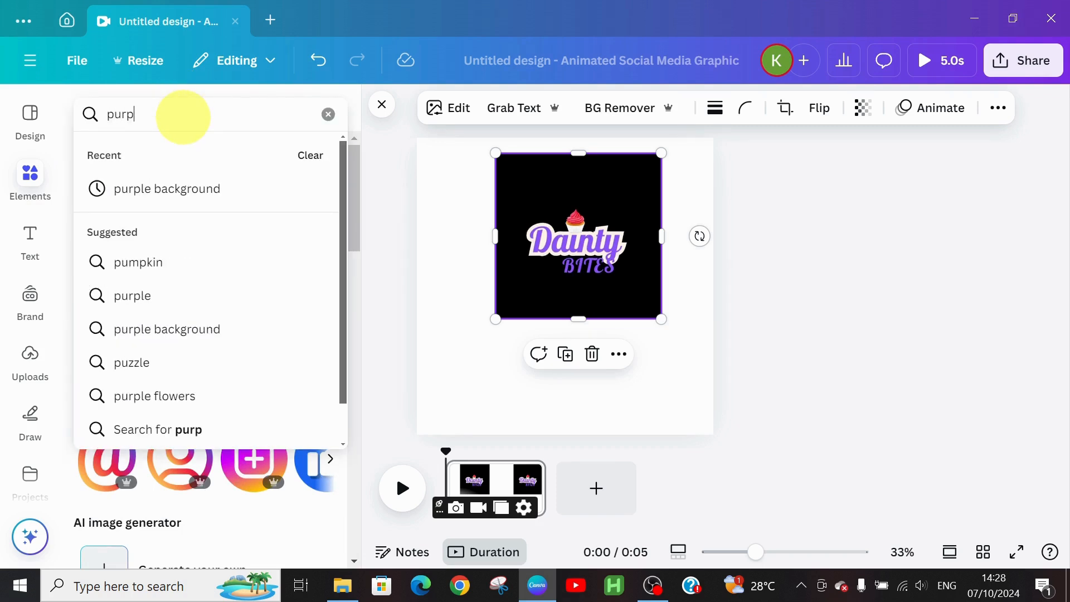
type("le")
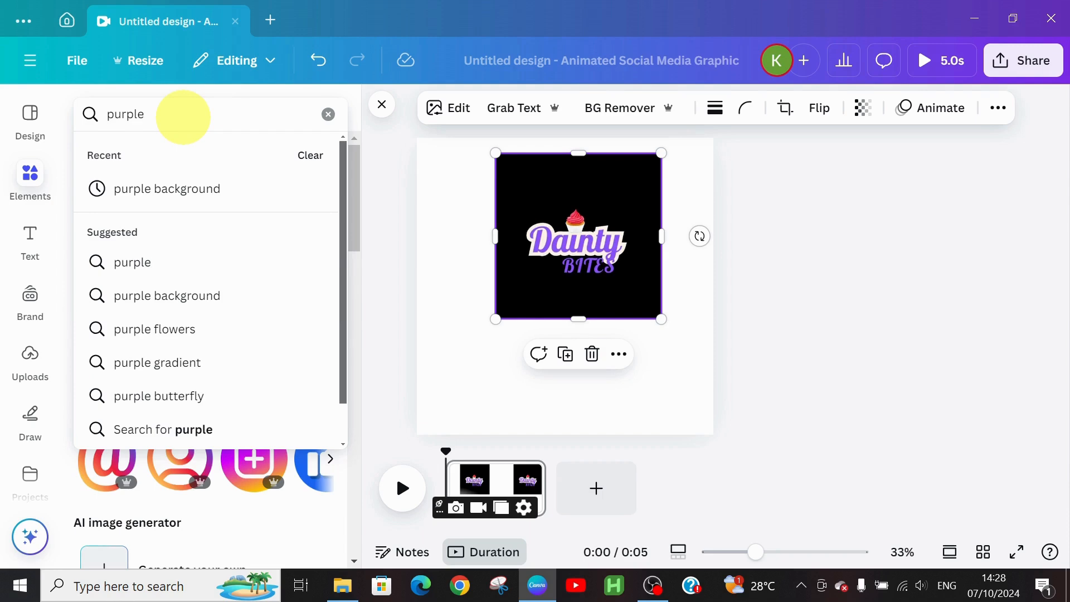
left_click(179, 188)
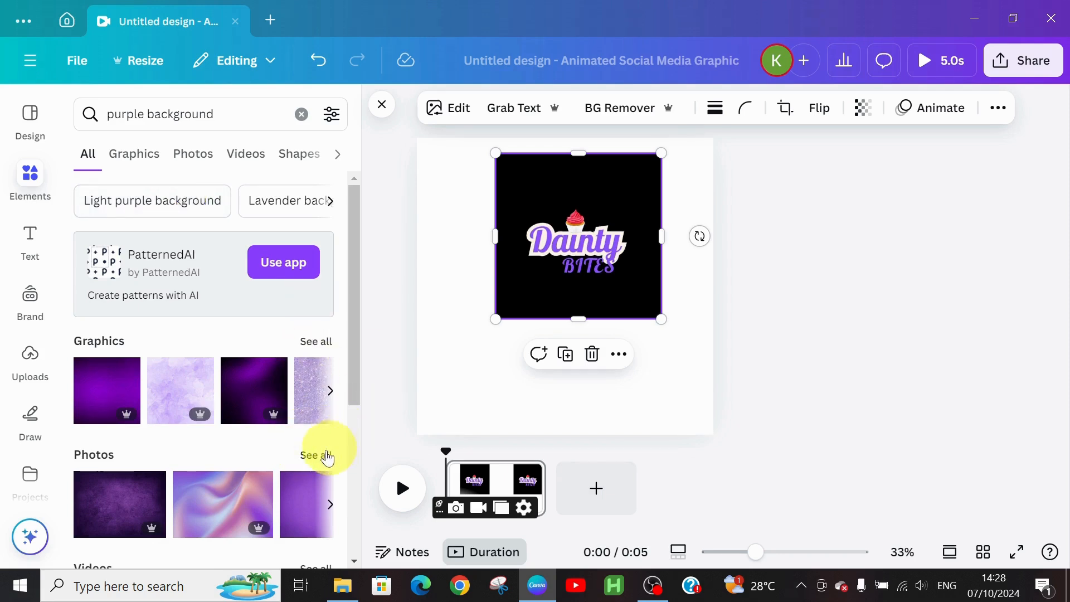
left_click(316, 462)
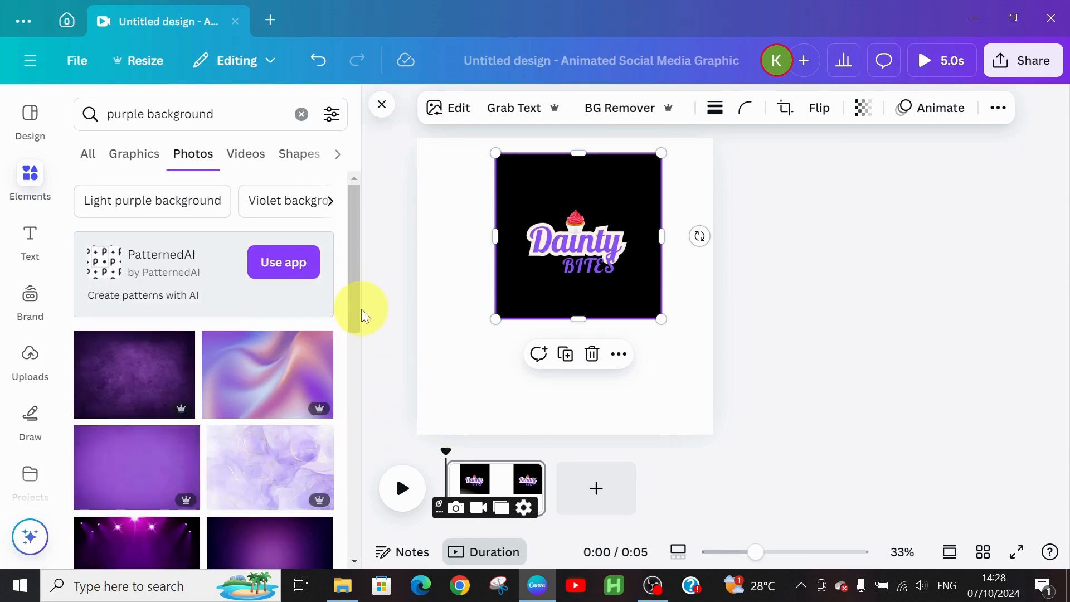
left_click_drag(354, 317, 367, 418)
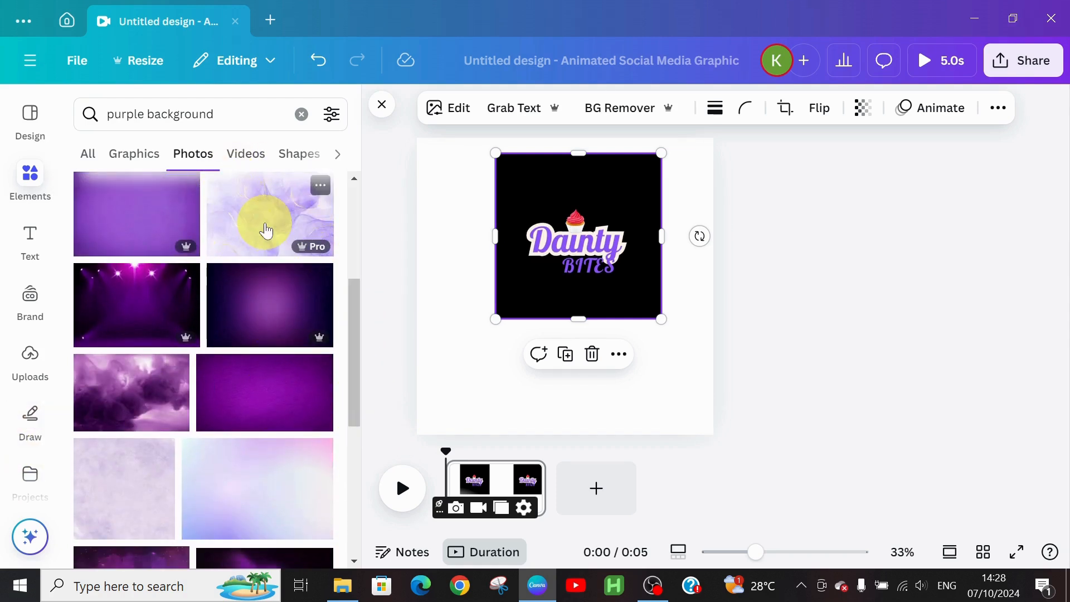
left_click(266, 230)
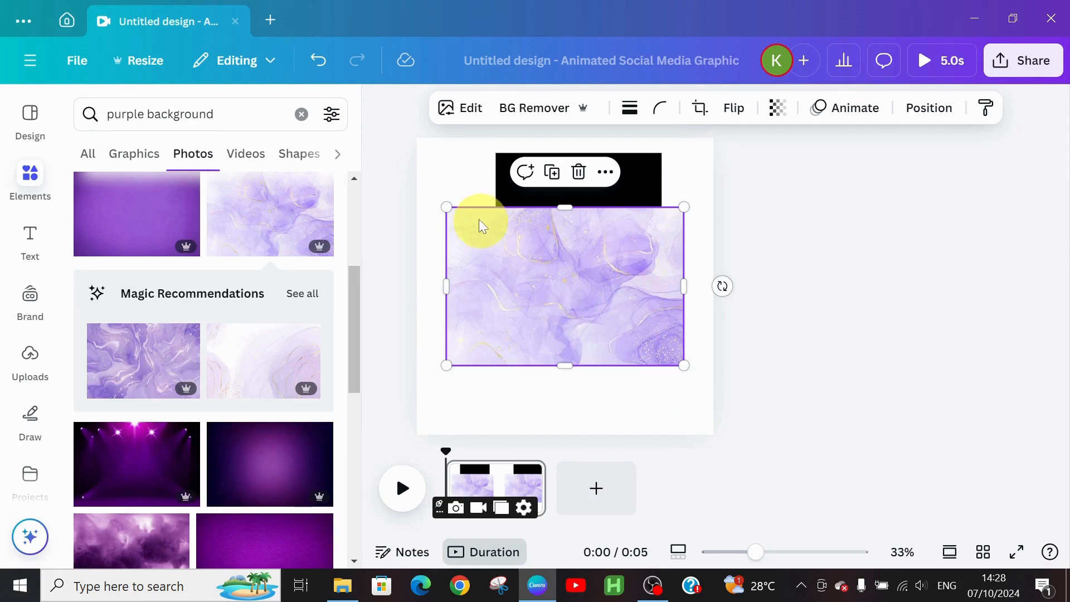
Step: Stretch the marble photo to fill the 1080 × 1080 page and send it behind the logo
left_click_drag(446, 208, 417, 188)
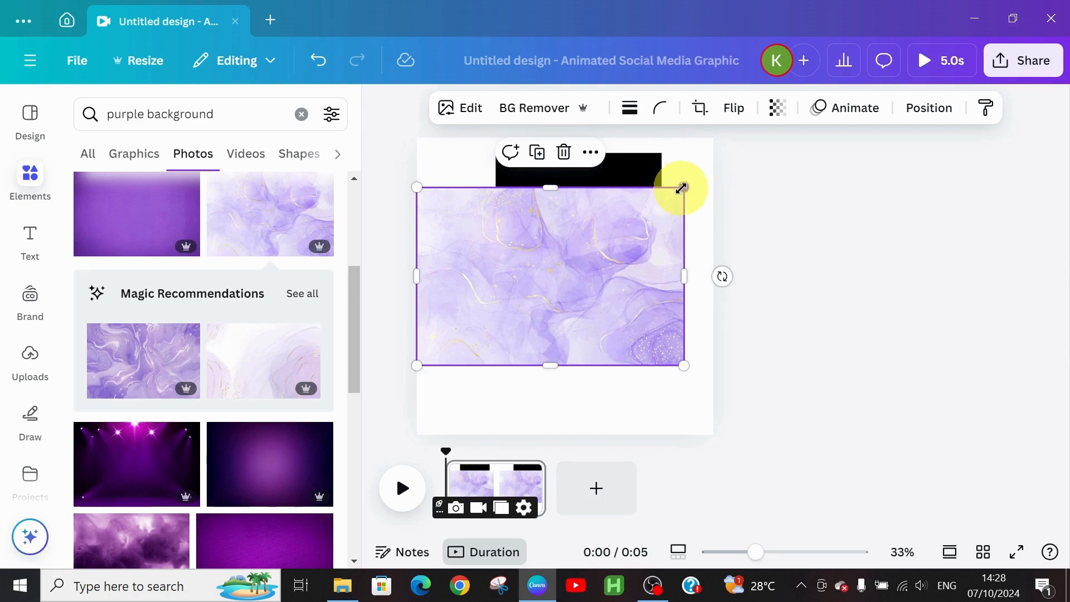
left_click_drag(683, 186, 715, 166)
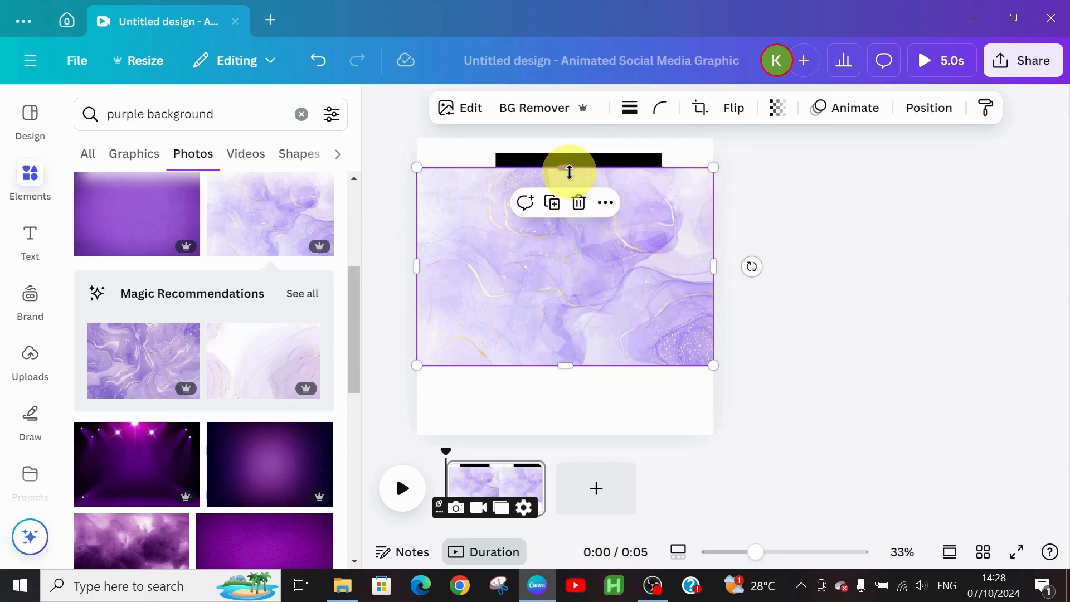
left_click_drag(569, 171, 578, 146)
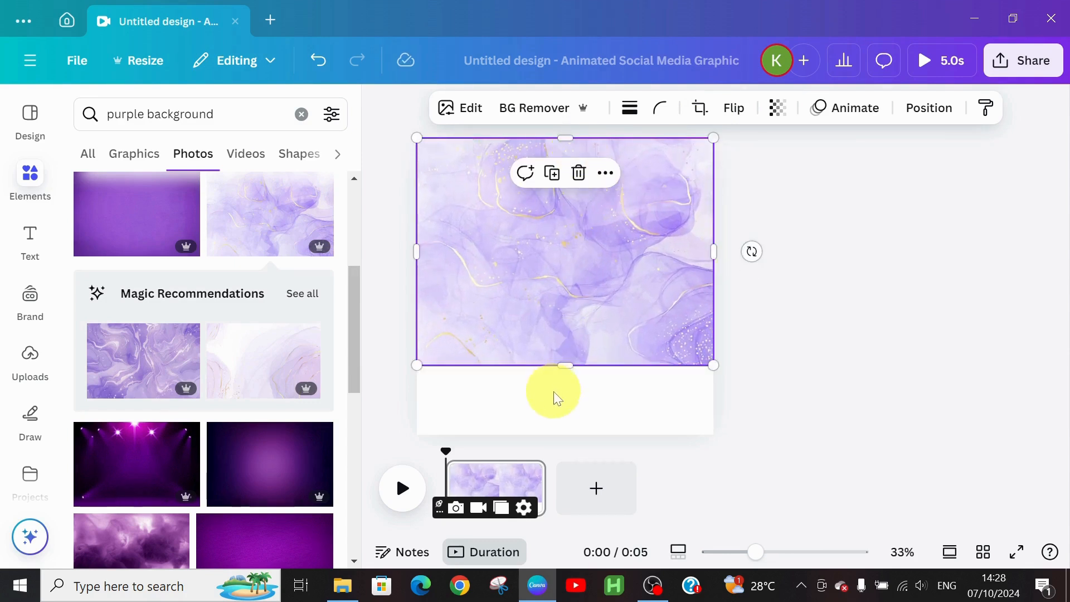
left_click_drag(567, 365, 571, 433)
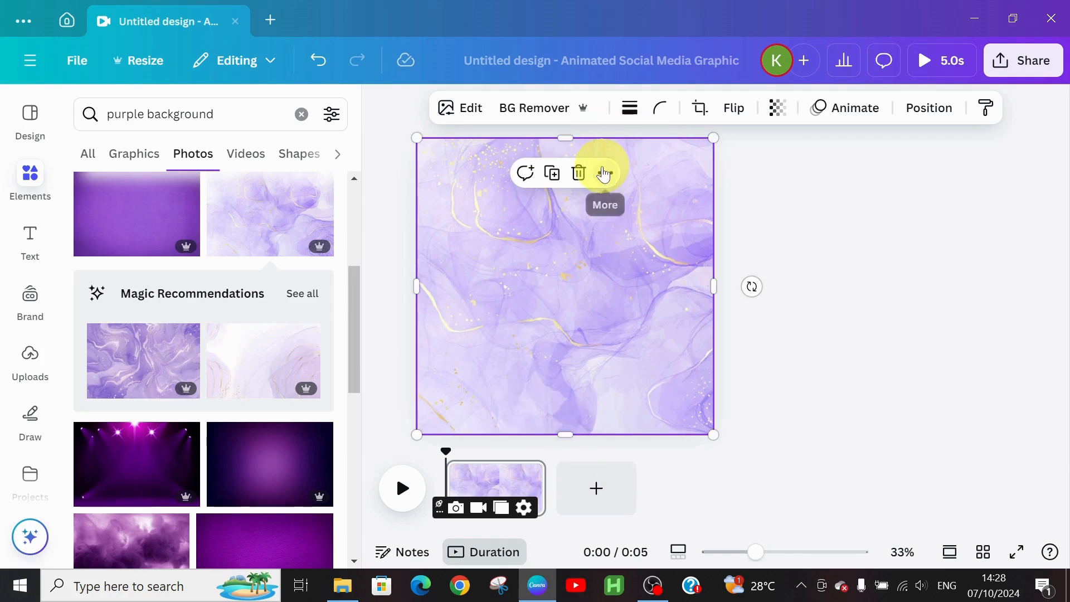
left_click(605, 173)
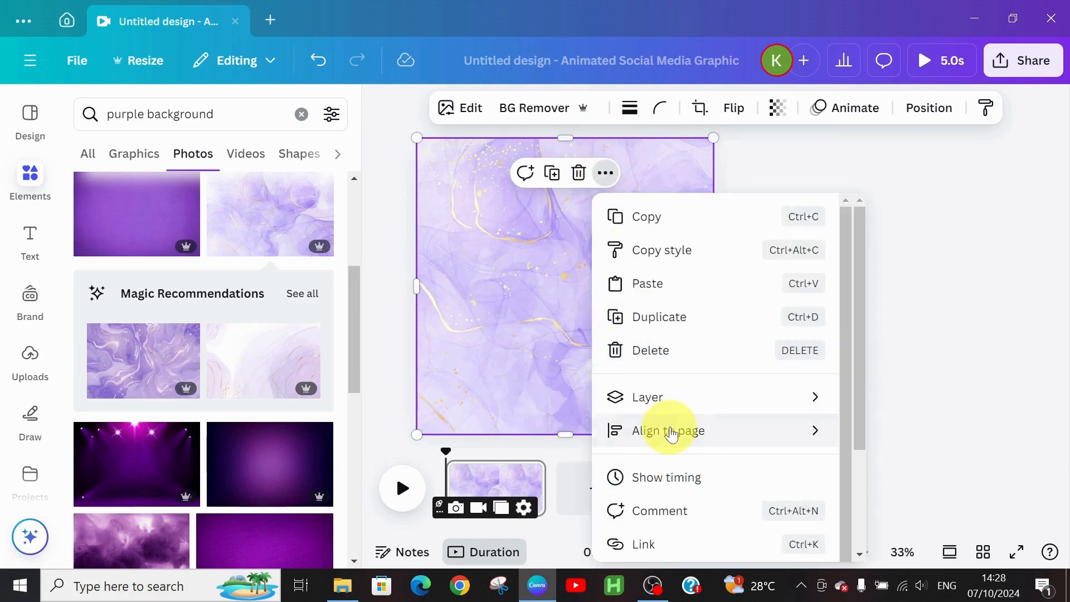
mouse_move(674, 434)
mouse_move(655, 406)
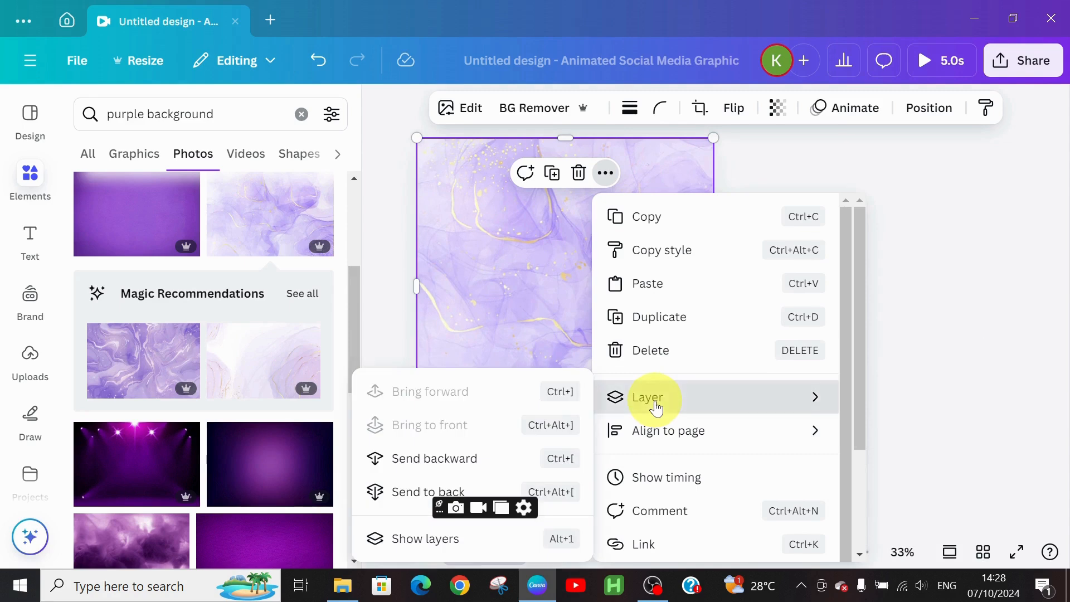
left_click(438, 457)
left_click(619, 237)
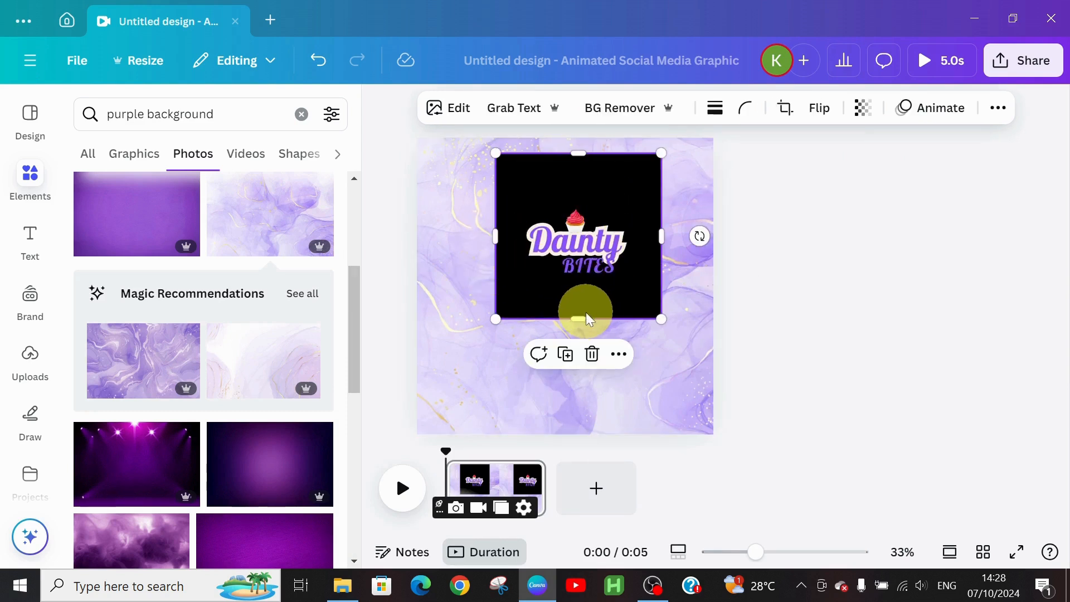
Step: Crop the logo to a wide banner and enlarge it to about 795 × 418 across the top
left_click_drag(583, 315, 583, 295)
left_click_drag(578, 159, 593, 207)
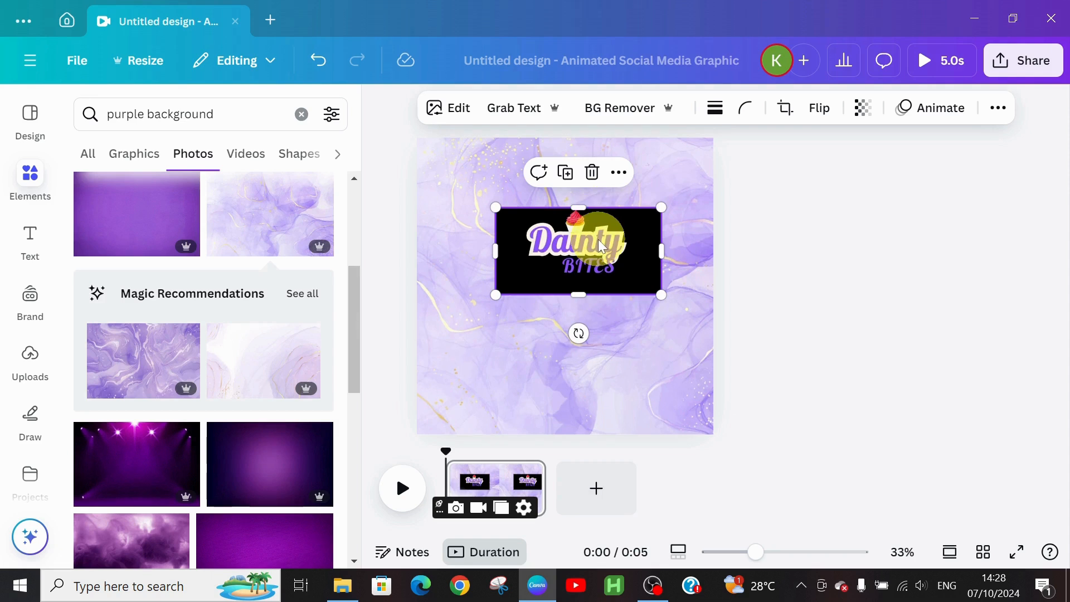
left_click_drag(602, 245, 589, 205)
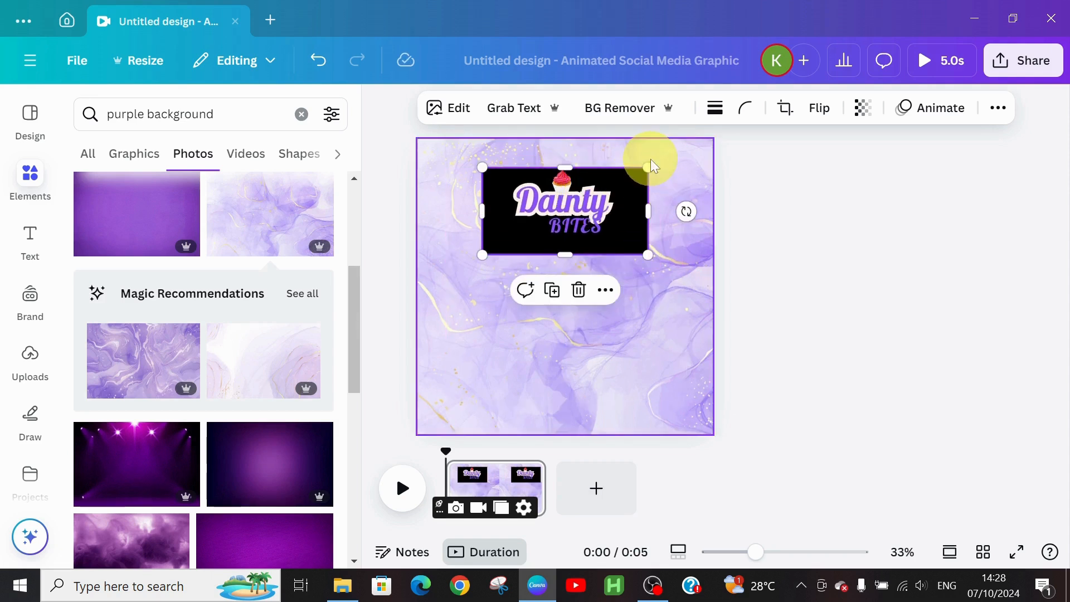
left_click_drag(649, 165, 678, 153)
left_click_drag(483, 255, 463, 268)
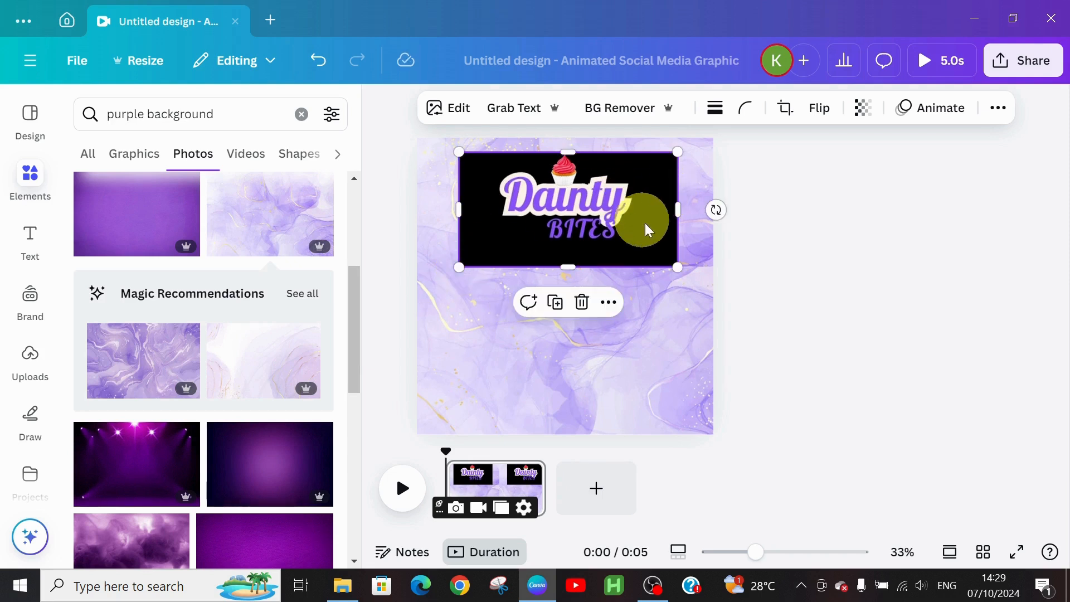
left_click(677, 330)
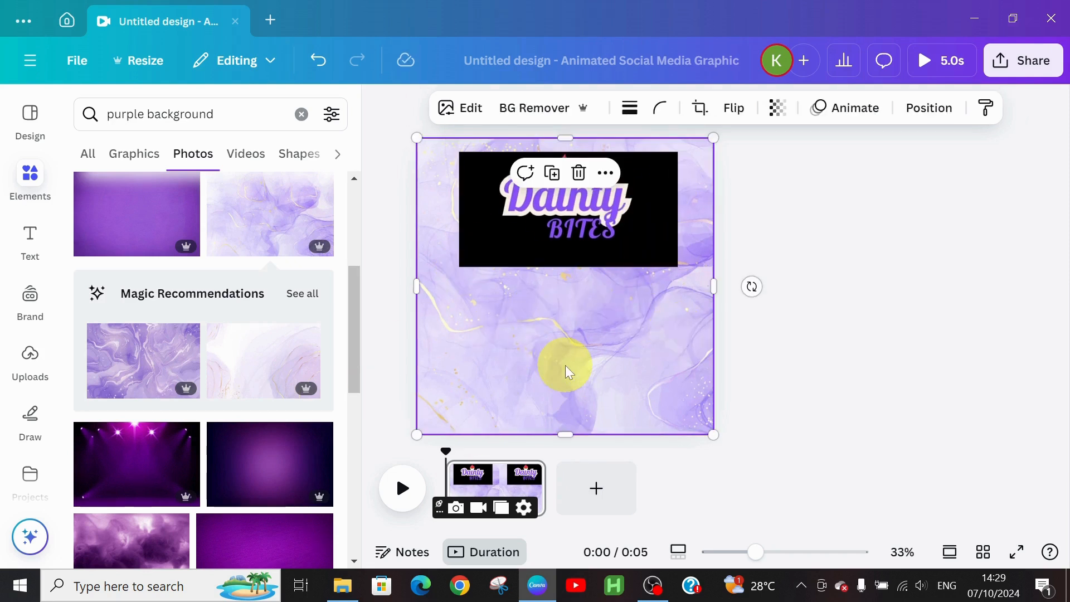
left_click(29, 237)
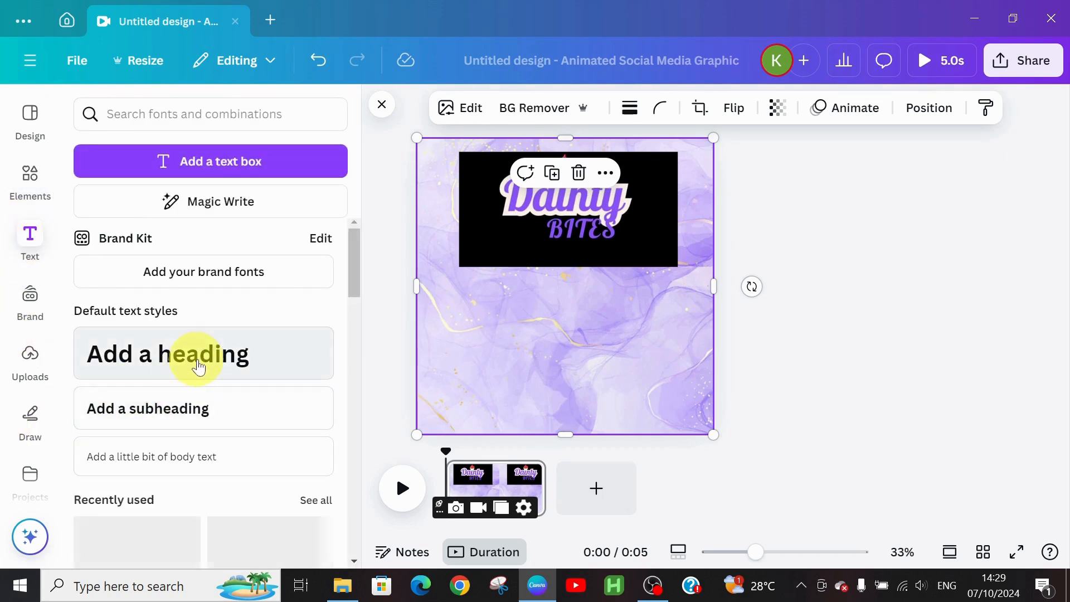
Step: Add a heading reading 'TREATS DELICIOUSLY CRAFTED FOR YOU' just below the logo banner
left_click(198, 368)
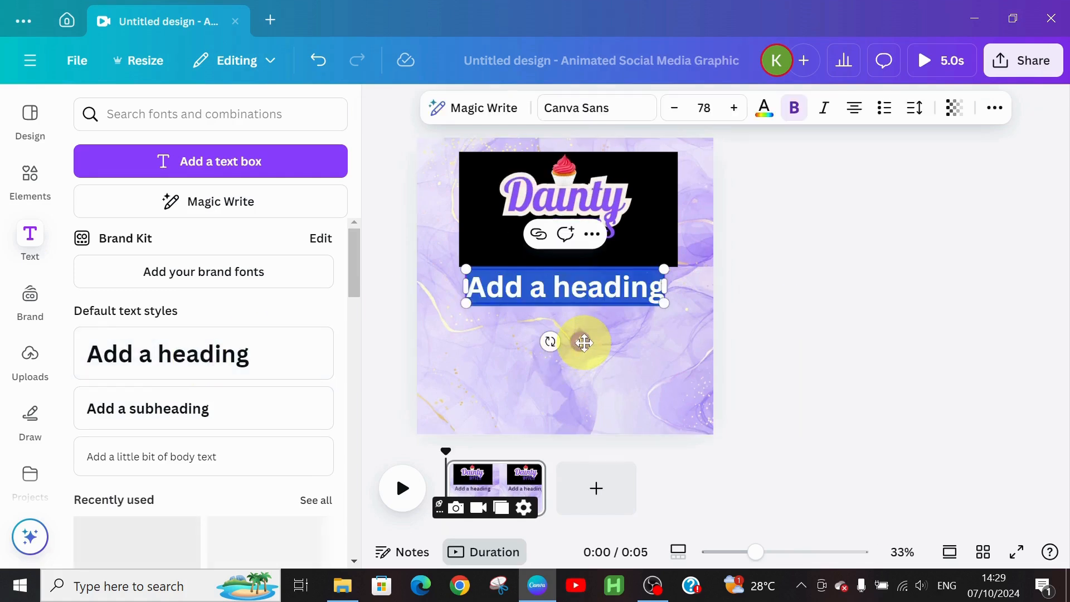
left_click_drag(584, 342, 580, 354)
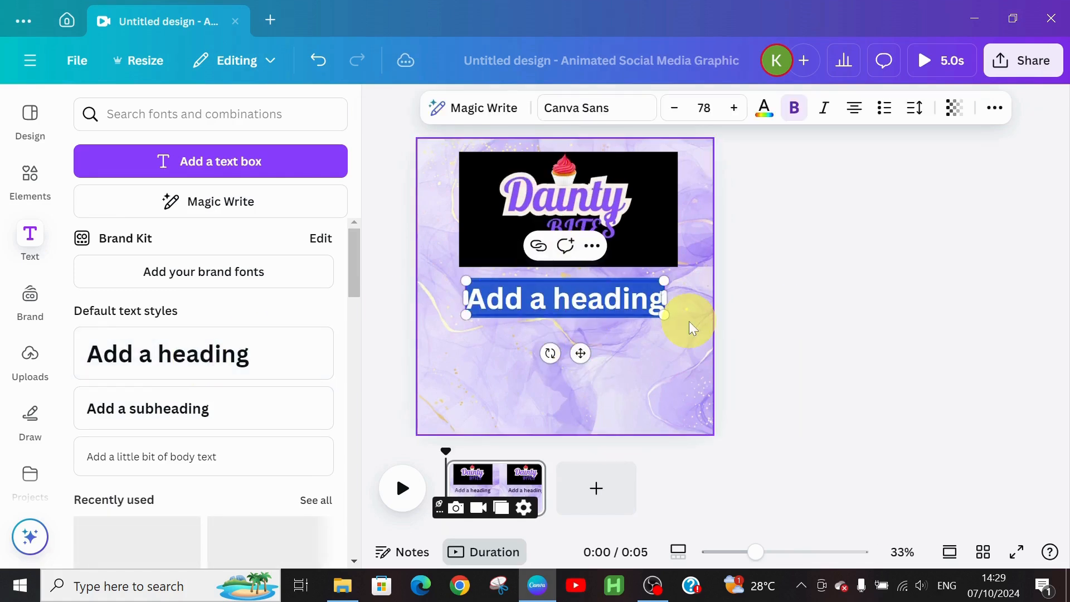
type("DE")
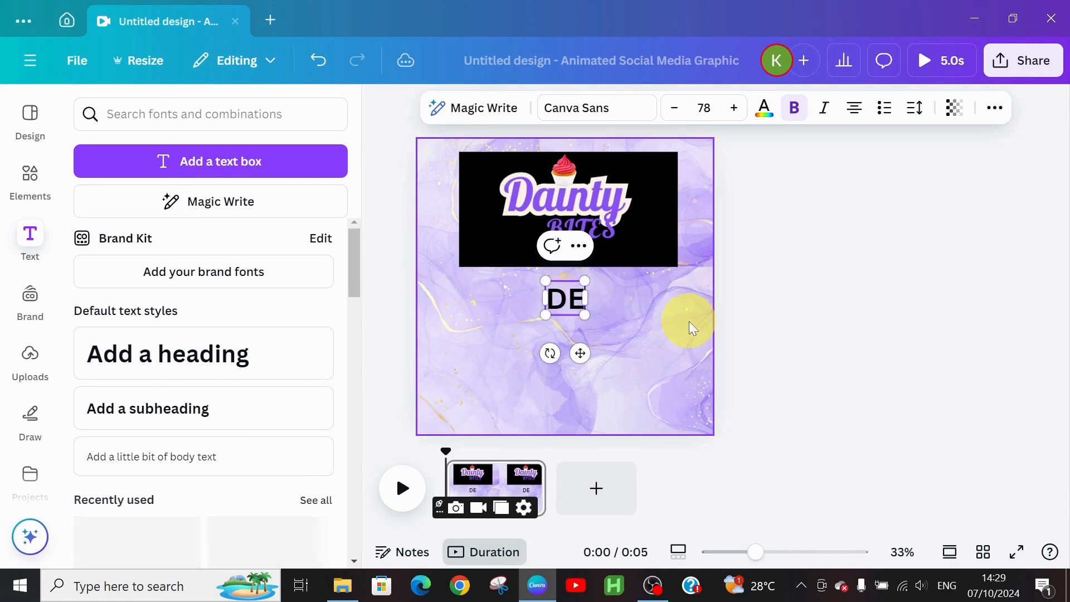
type("LICI")
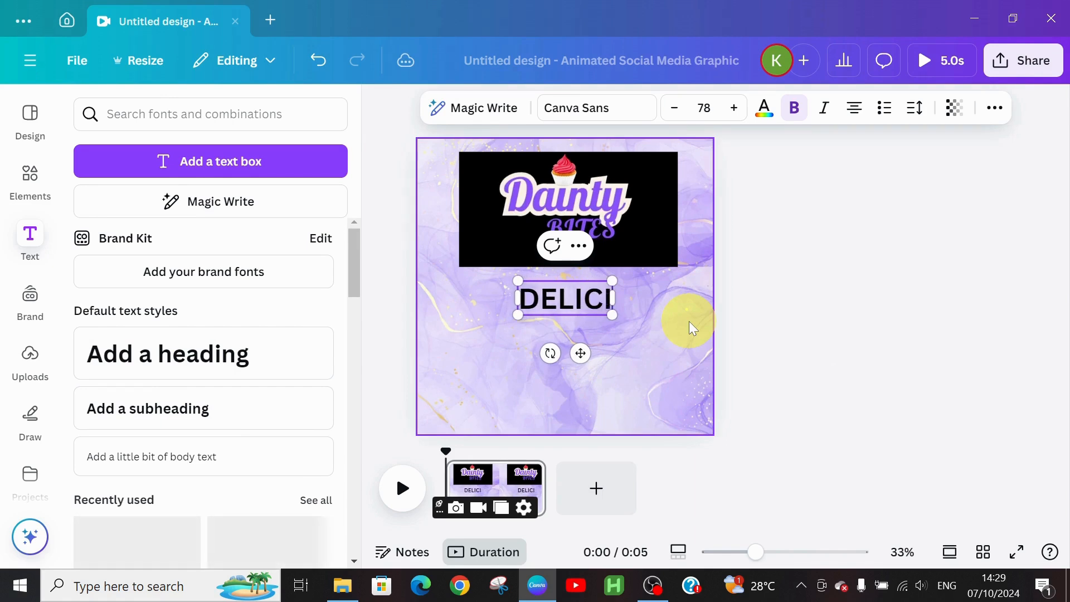
type("OUSLY")
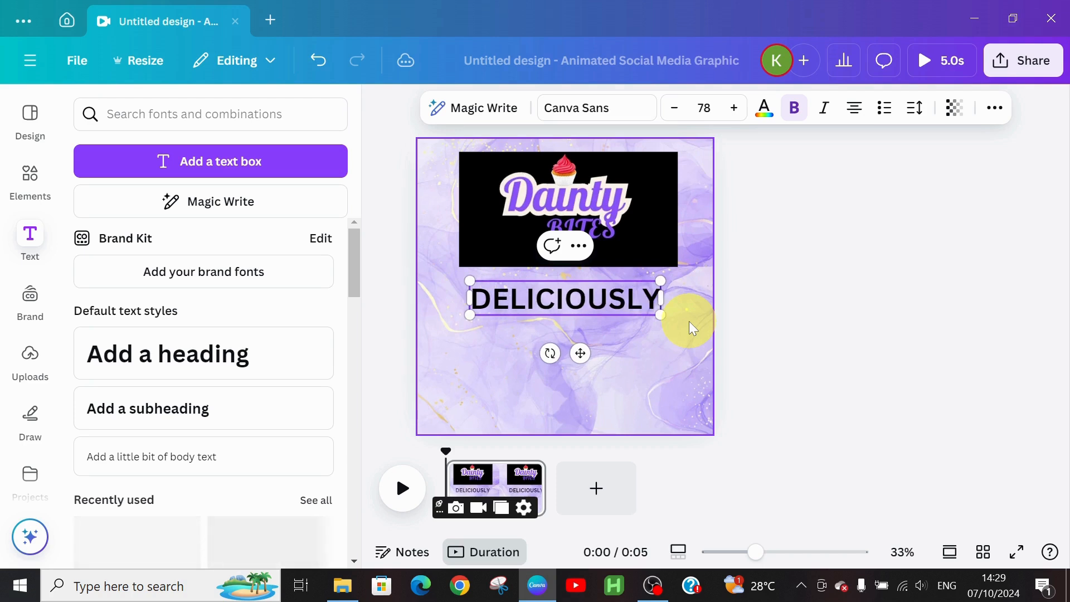
type(" CRAFT")
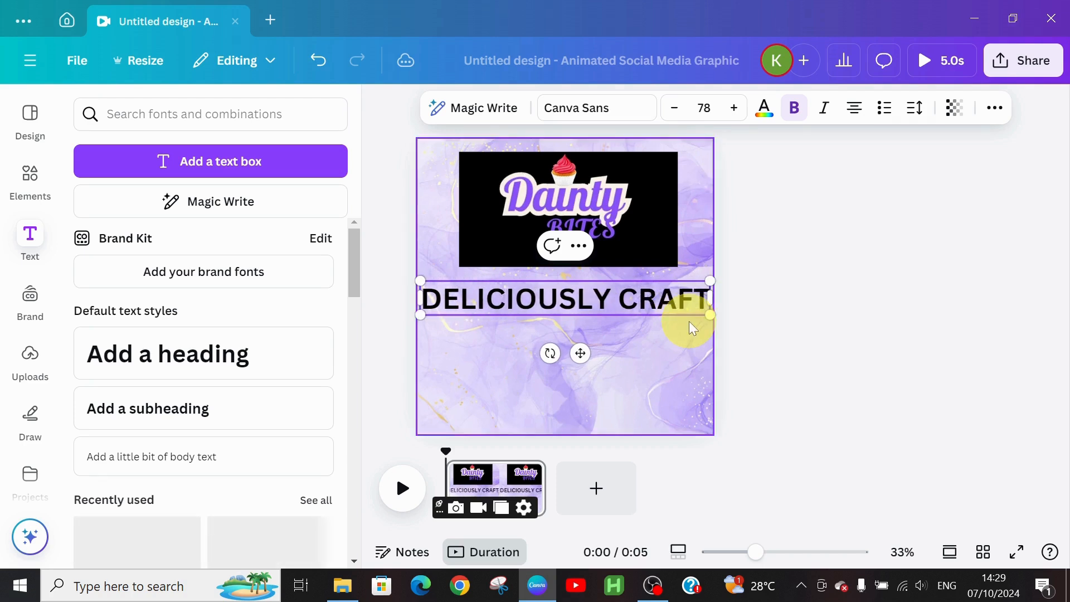
type("ED")
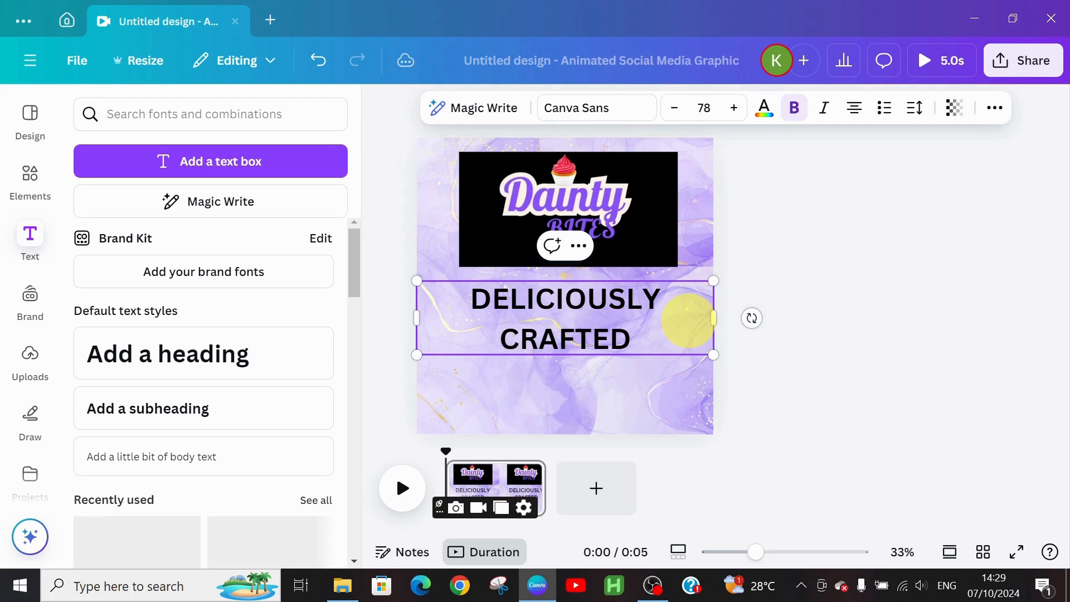
type(" FO")
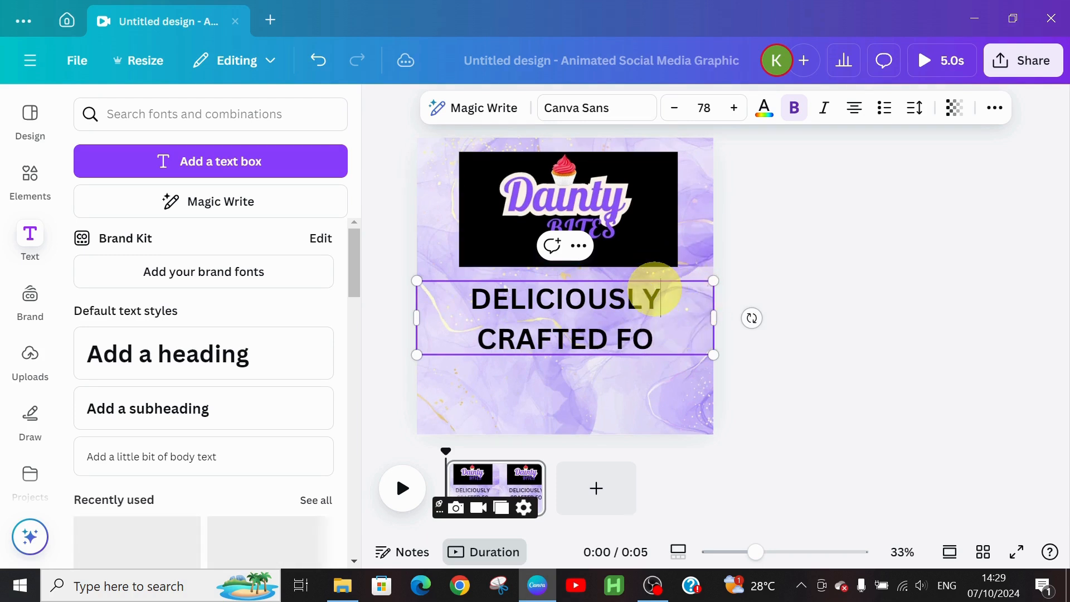
key("BackSpace")
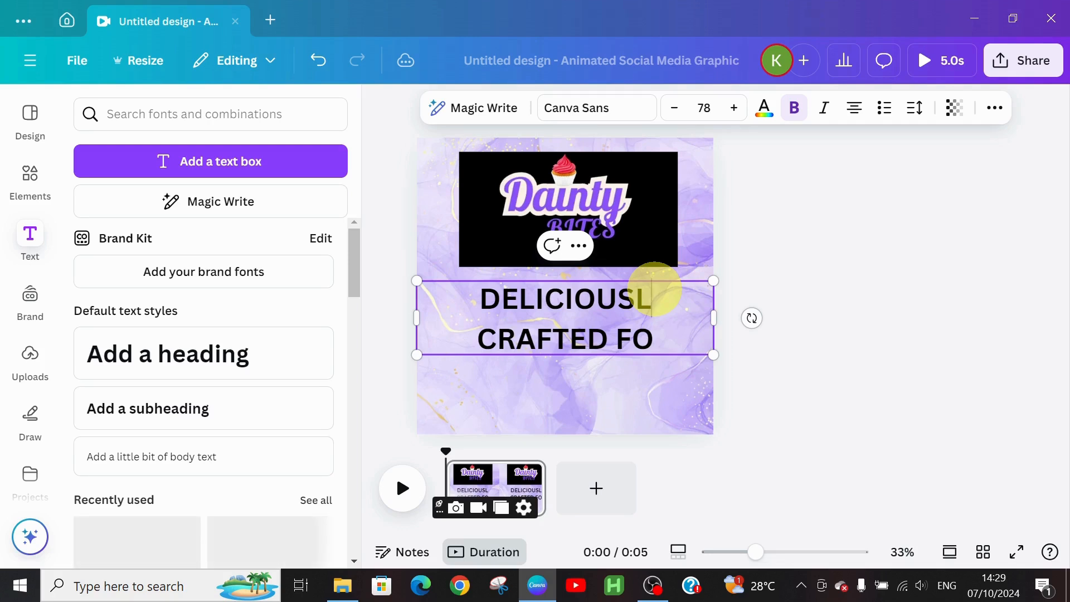
type("Y")
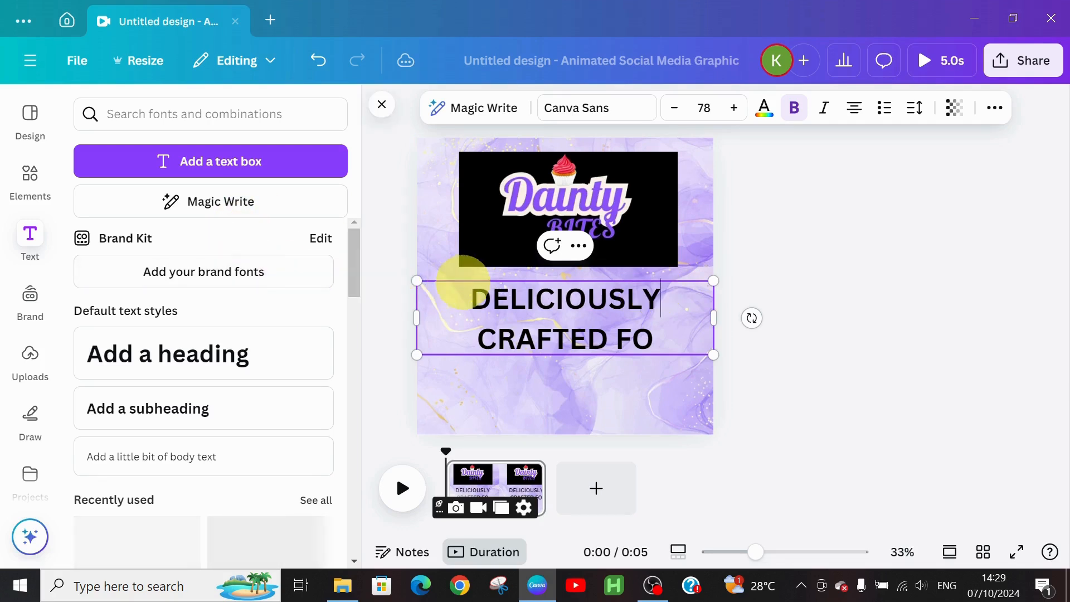
left_click(471, 300)
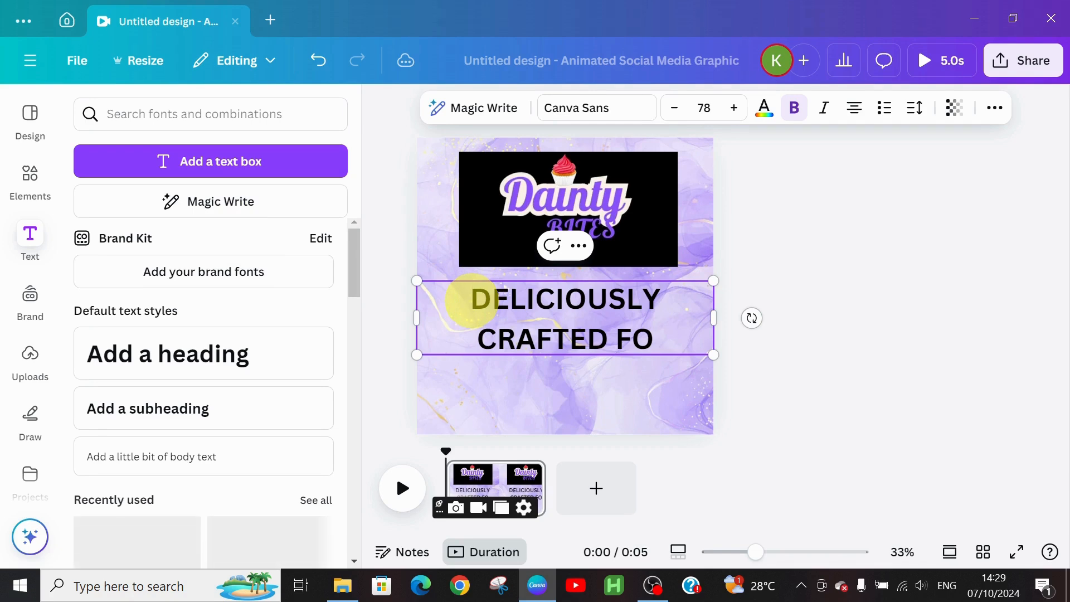
type("TREAT")
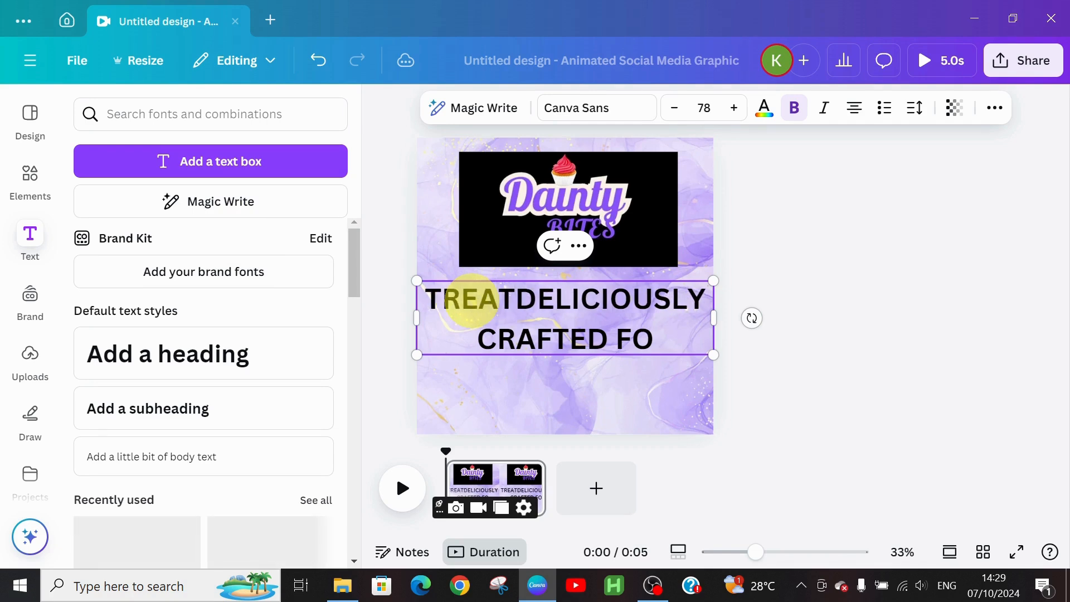
type("S")
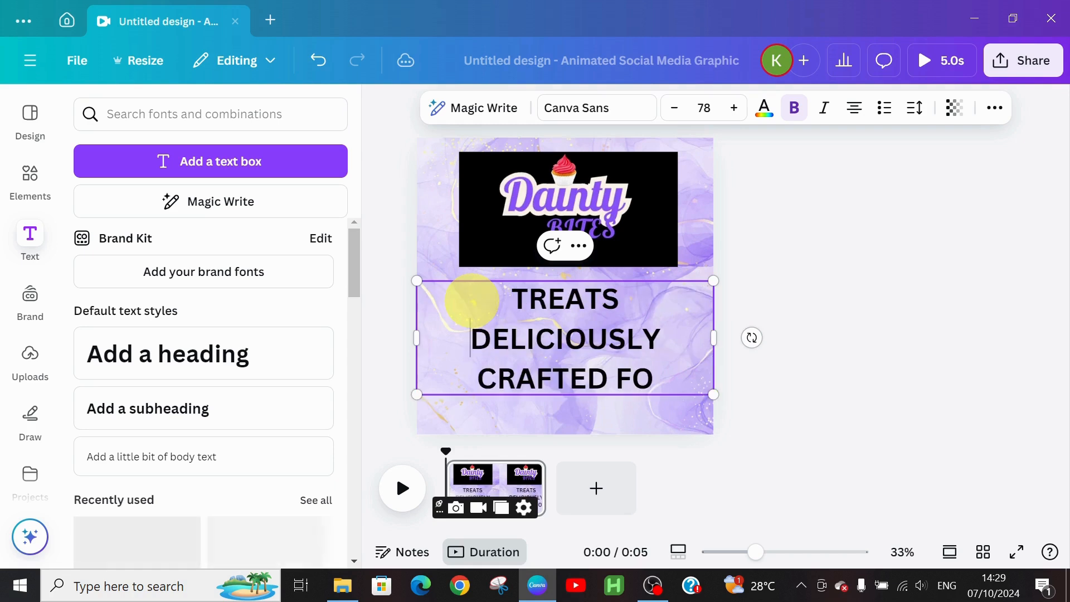
left_click(667, 379)
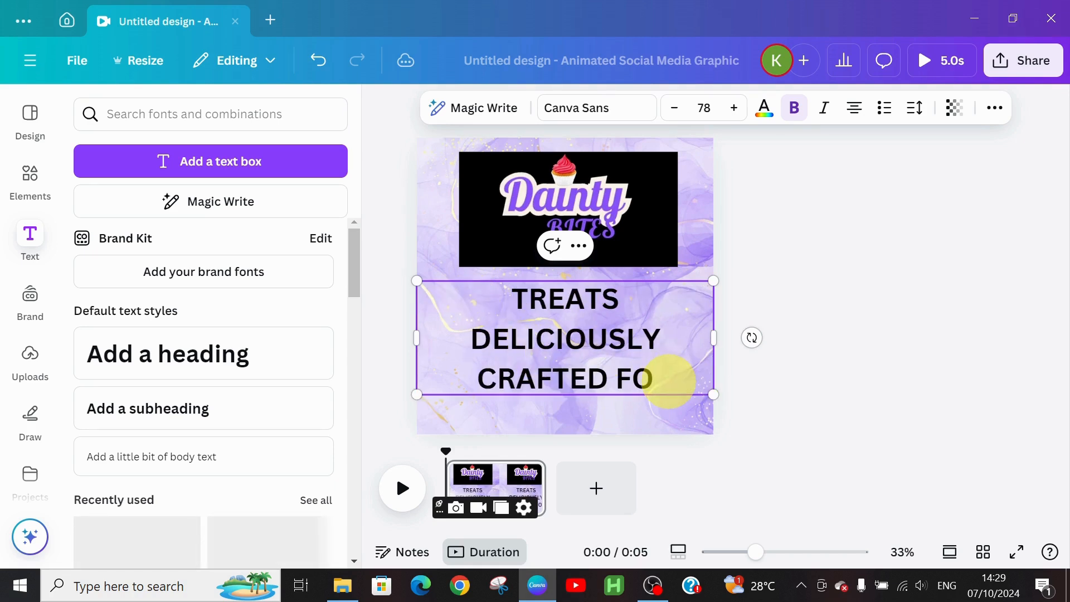
type("R YOU")
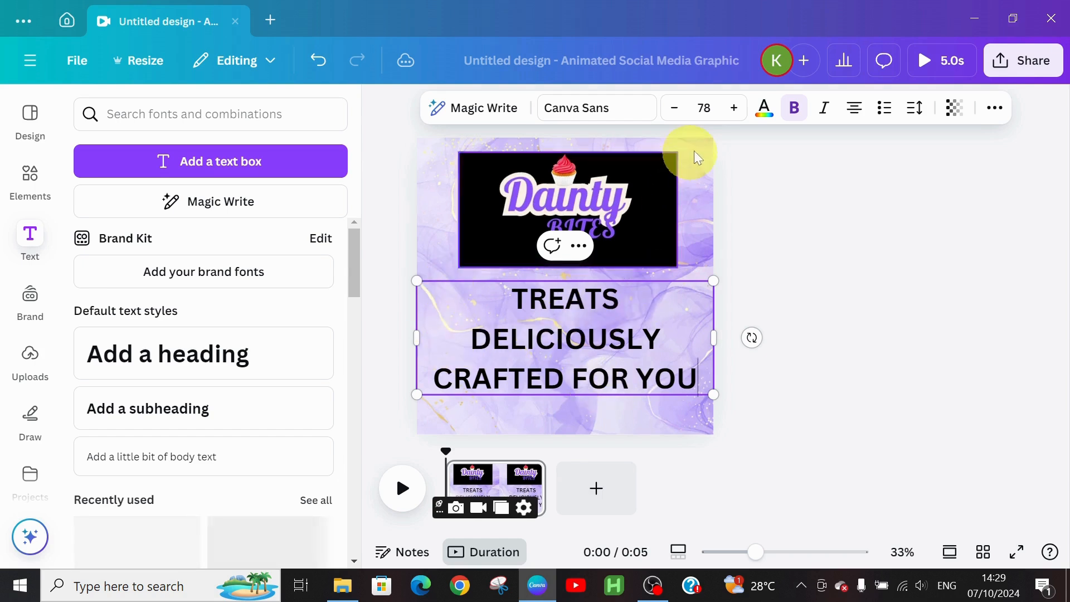
left_click(581, 112)
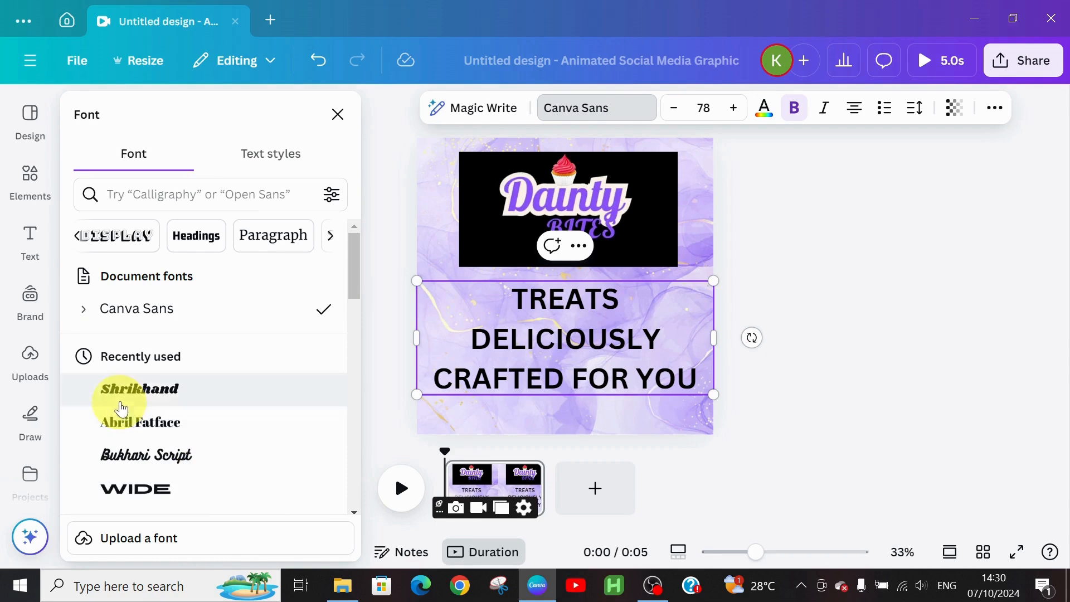
Step: Change the heading font to Shrikhand
left_click(158, 393)
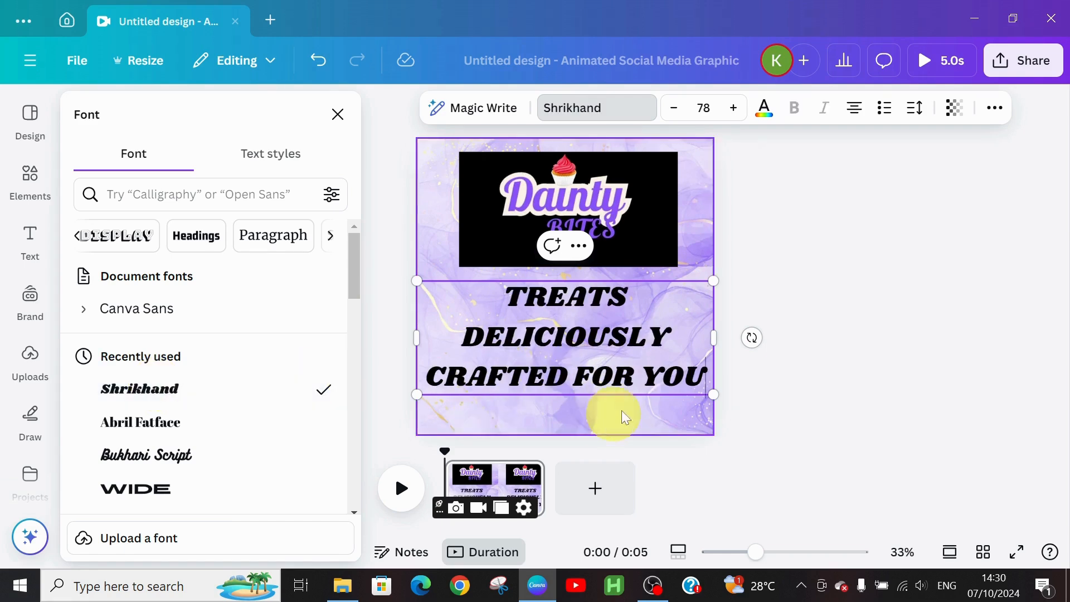
left_click(635, 405)
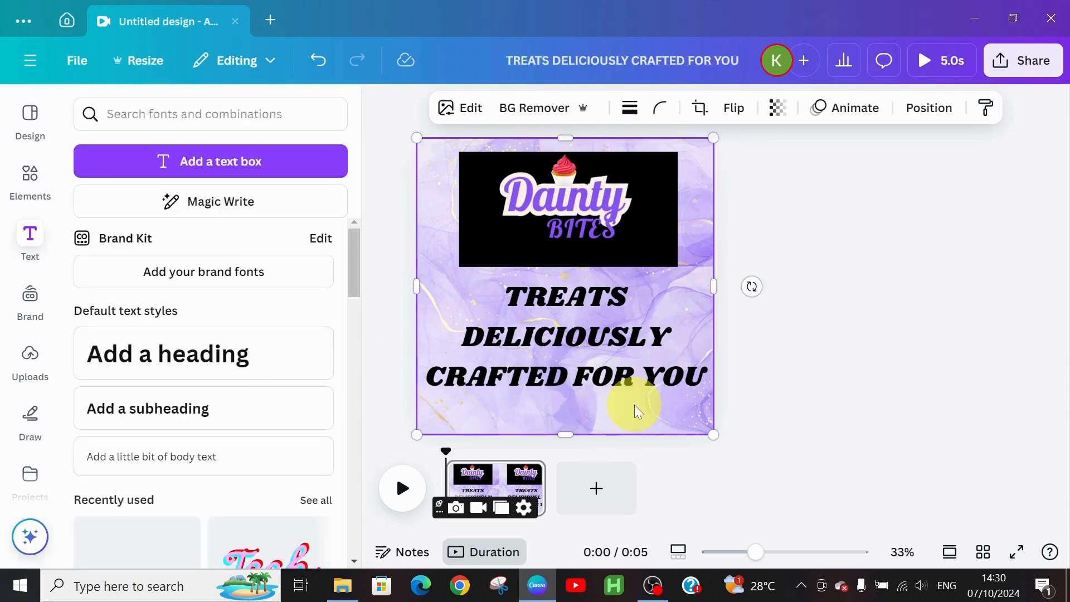
left_click(594, 346)
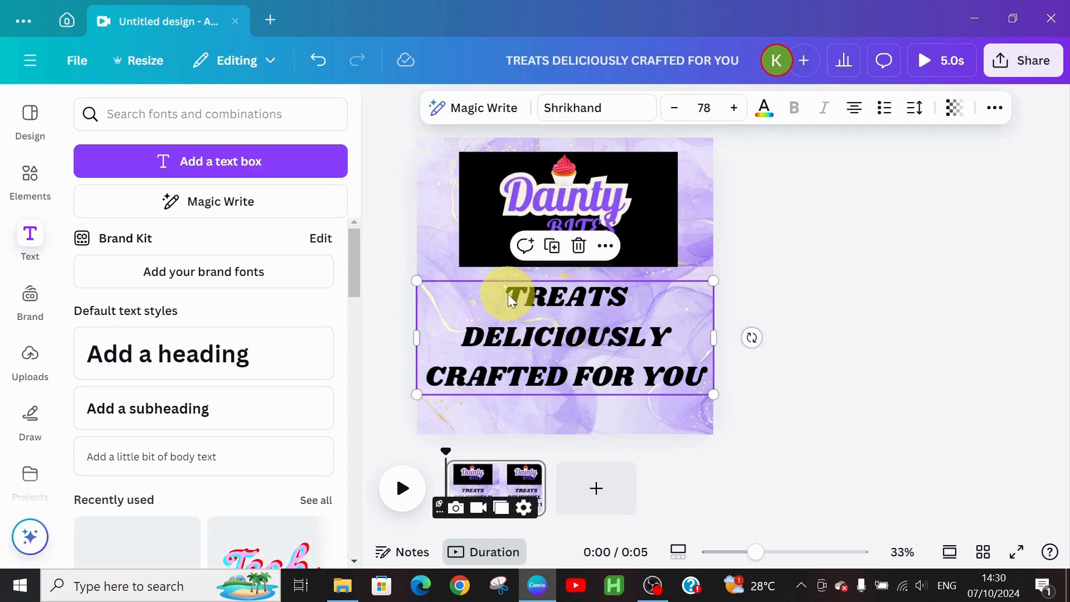
left_click_drag(511, 301, 707, 376)
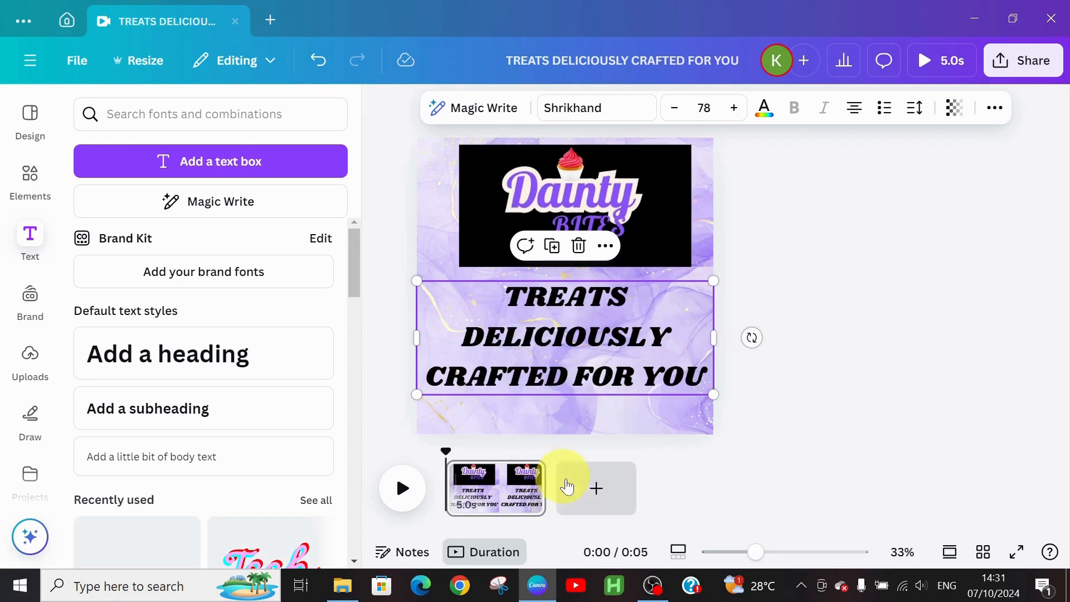
Step: Add a blank second page, then return to page 1 and select the logo
left_click(586, 493)
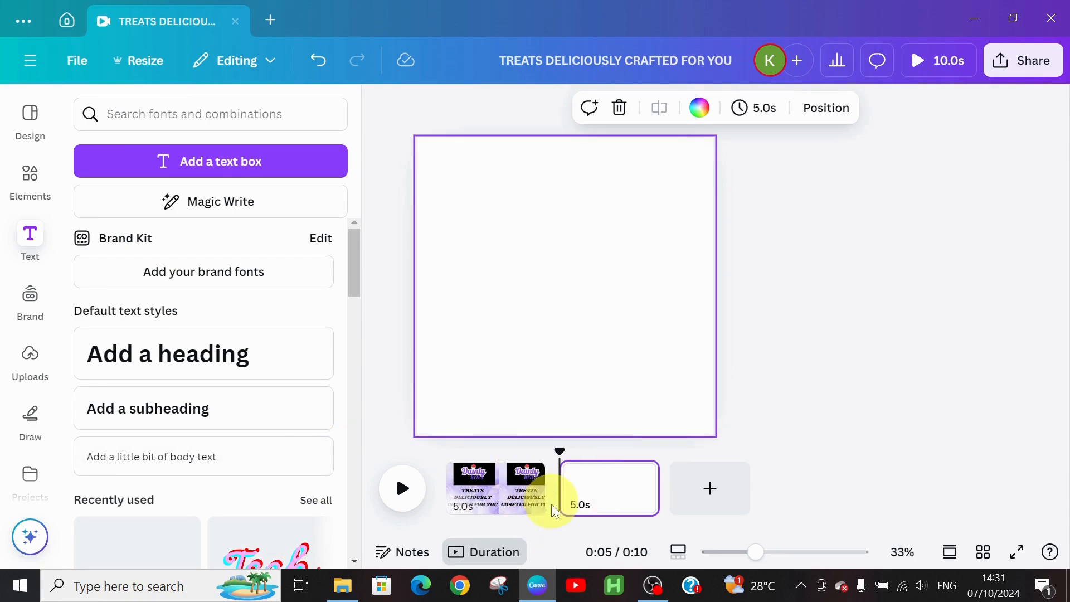
left_click(472, 489)
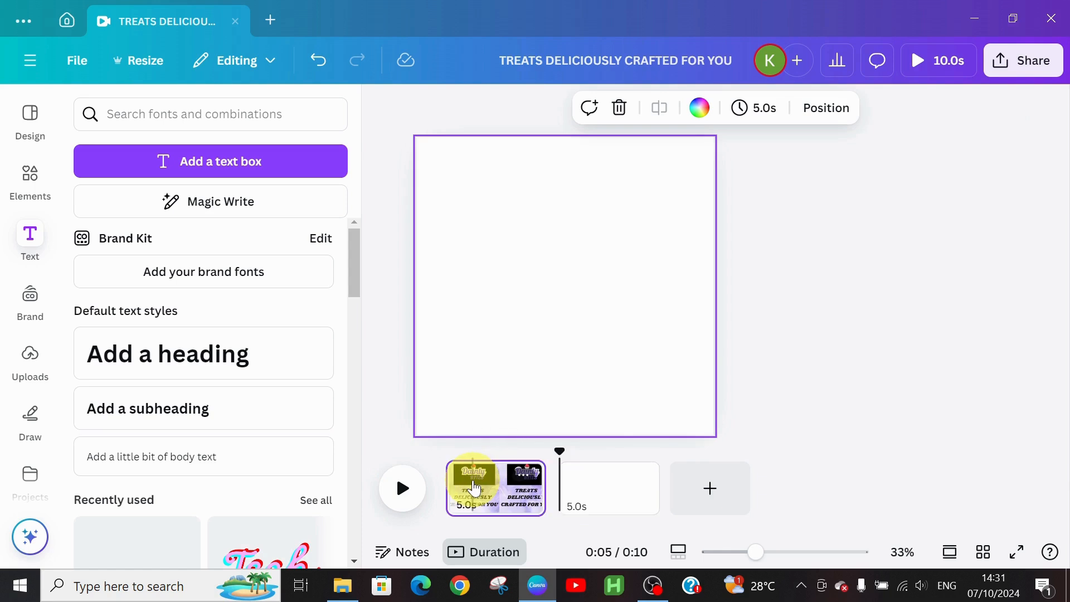
left_click(515, 219)
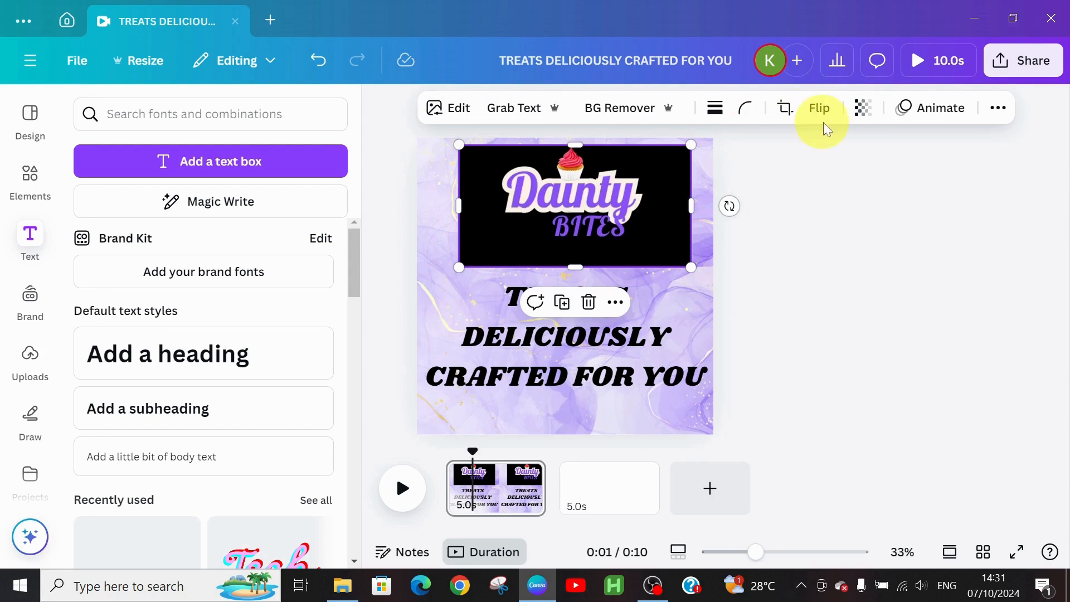
Step: Animate the Dainty Bites logo with the Pulse and Pop effects
left_click(936, 110)
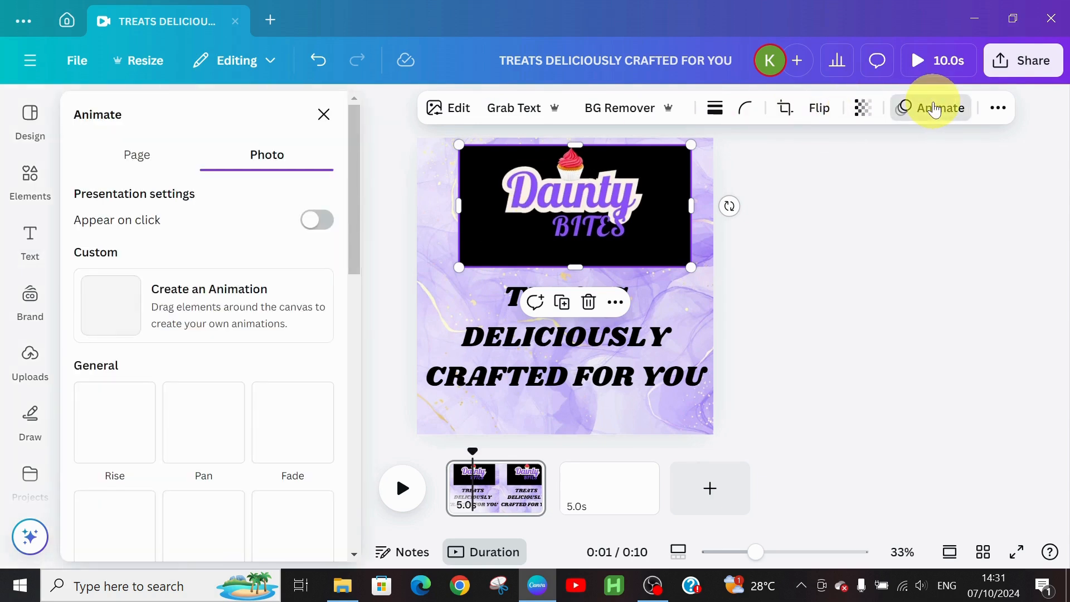
left_click_drag(350, 242, 396, 582)
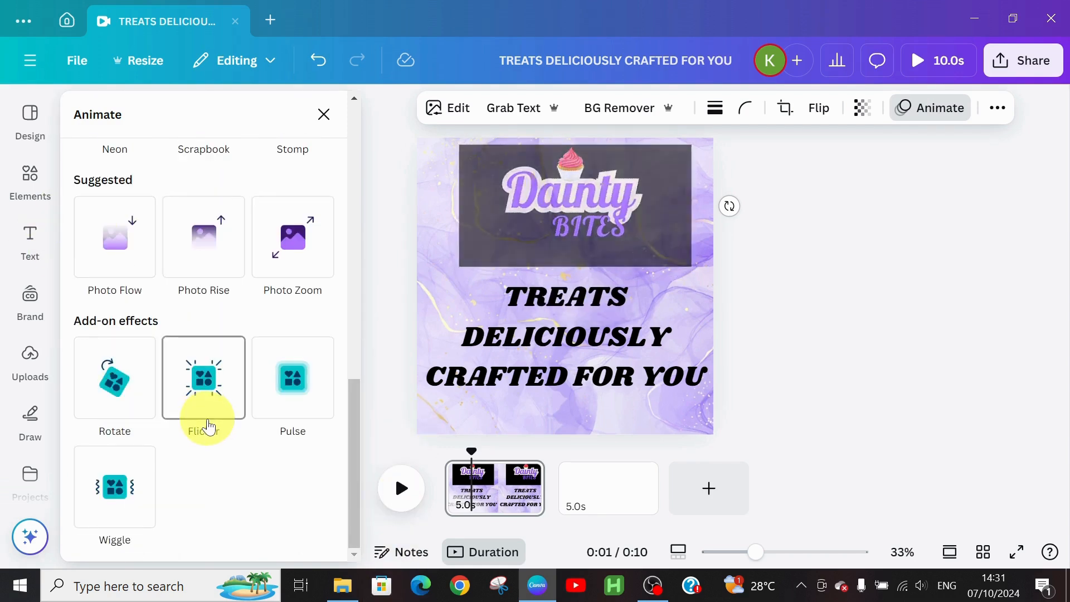
left_click(299, 403)
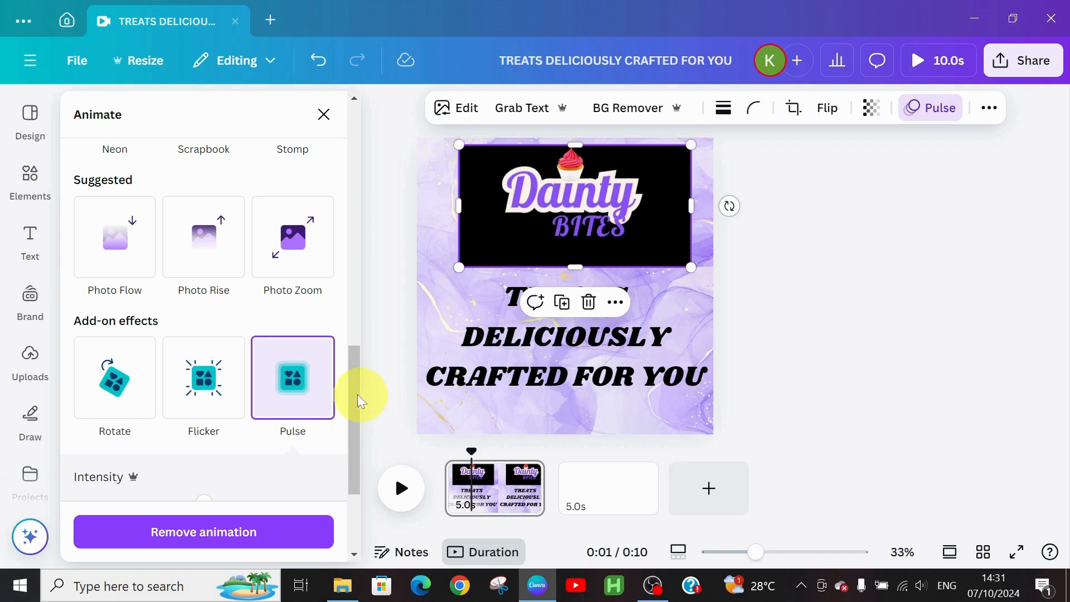
left_click_drag(359, 394, 352, 239)
left_click(115, 274)
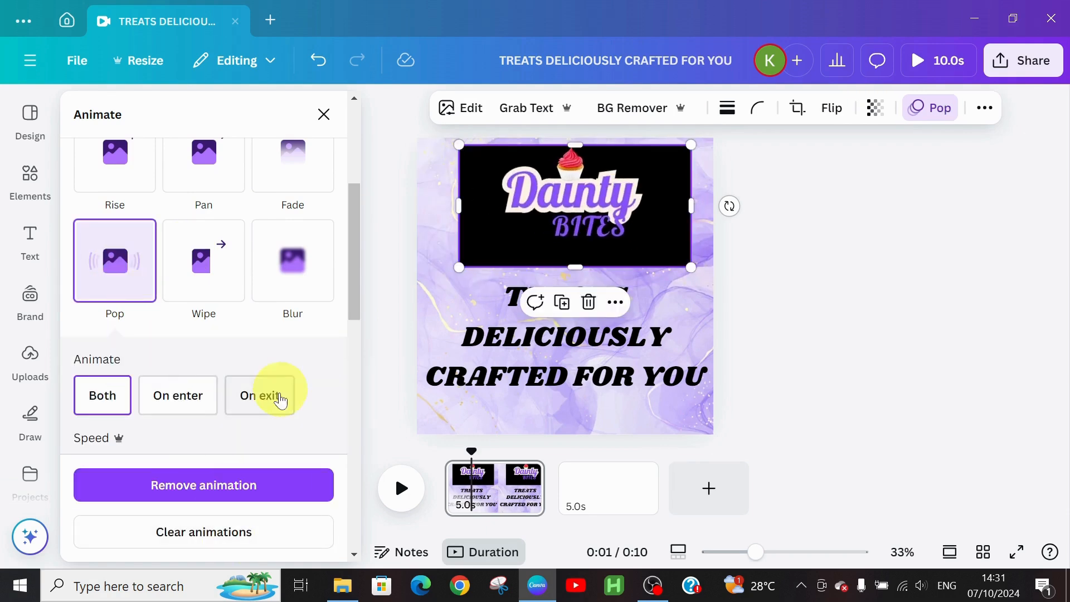
left_click_drag(352, 290, 353, 490)
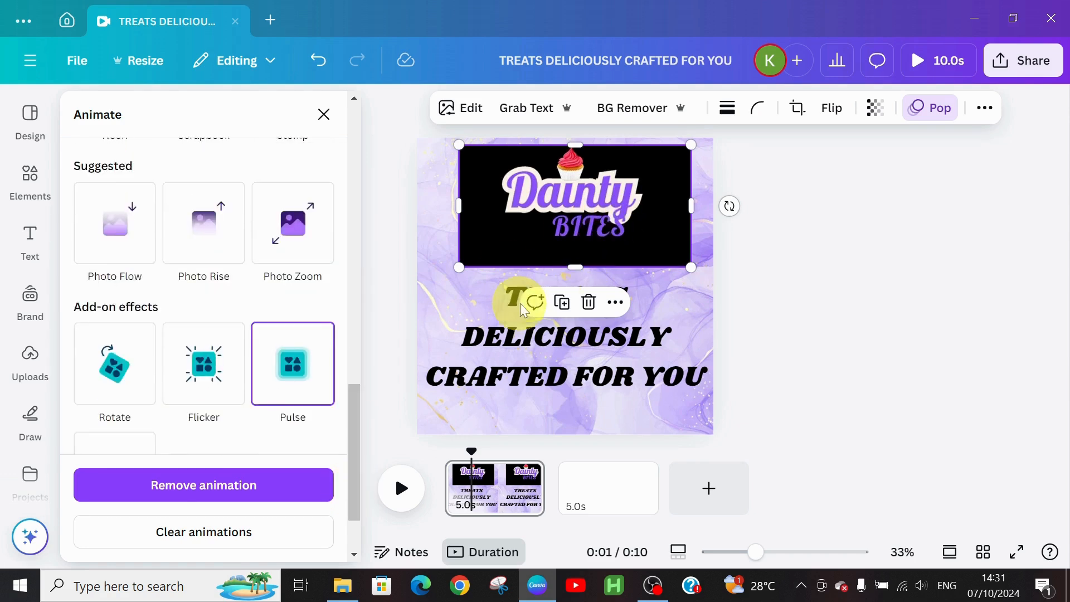
Step: Give the tagline Bounce and Flicker animations, then move to the blank second page
left_click(504, 344)
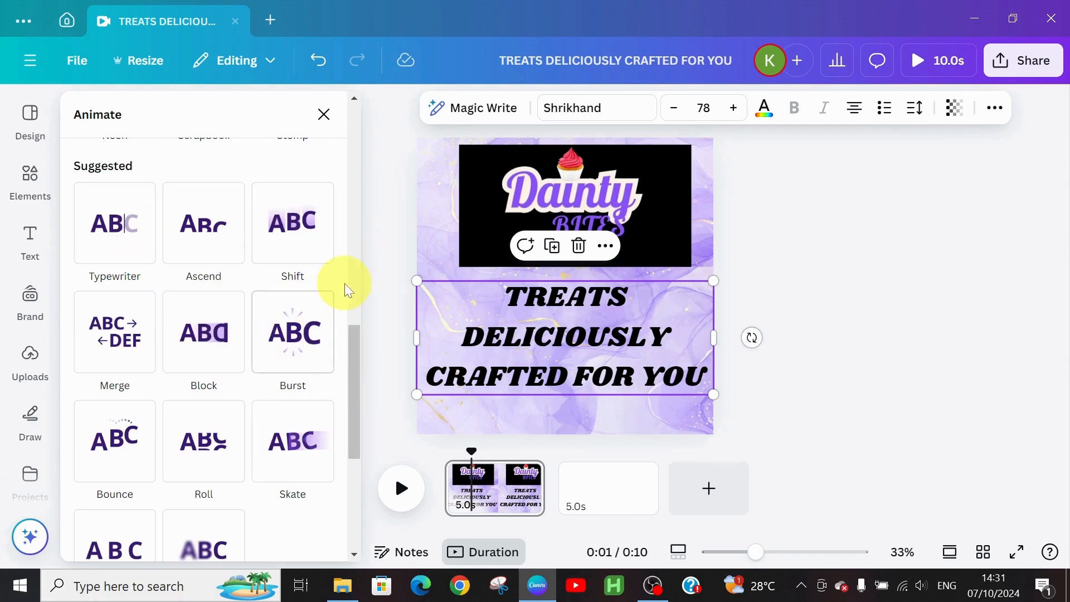
left_click_drag(353, 341, 356, 376)
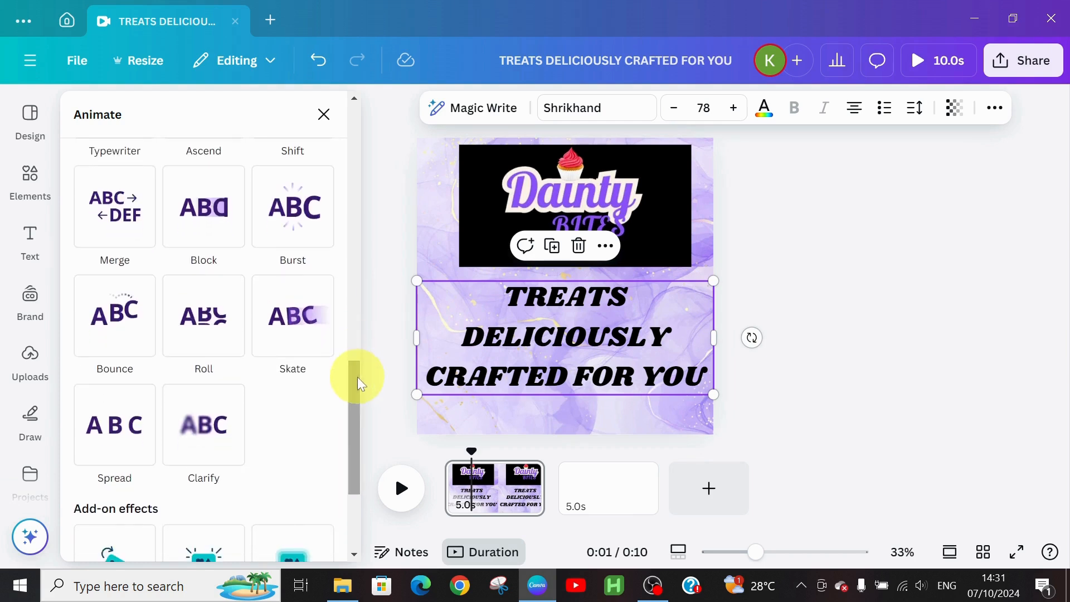
left_click(120, 344)
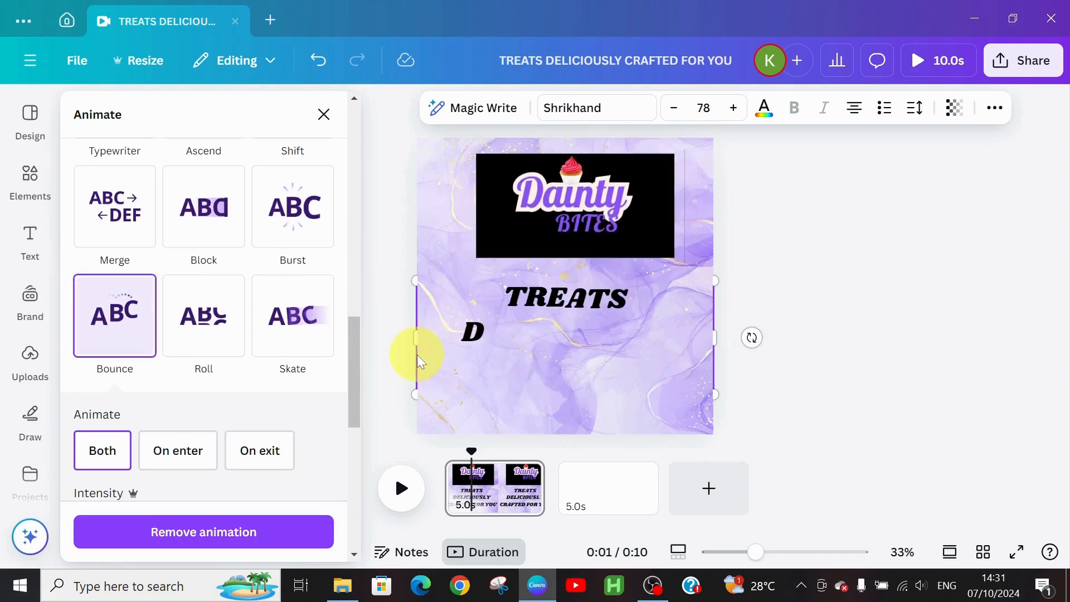
left_click_drag(350, 356, 375, 518)
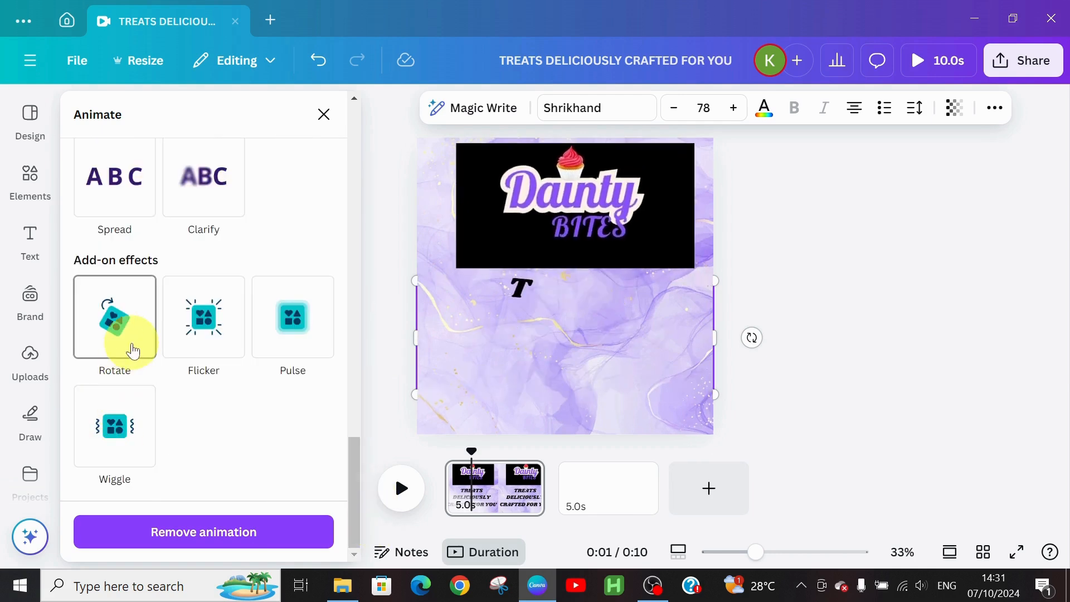
left_click(205, 344)
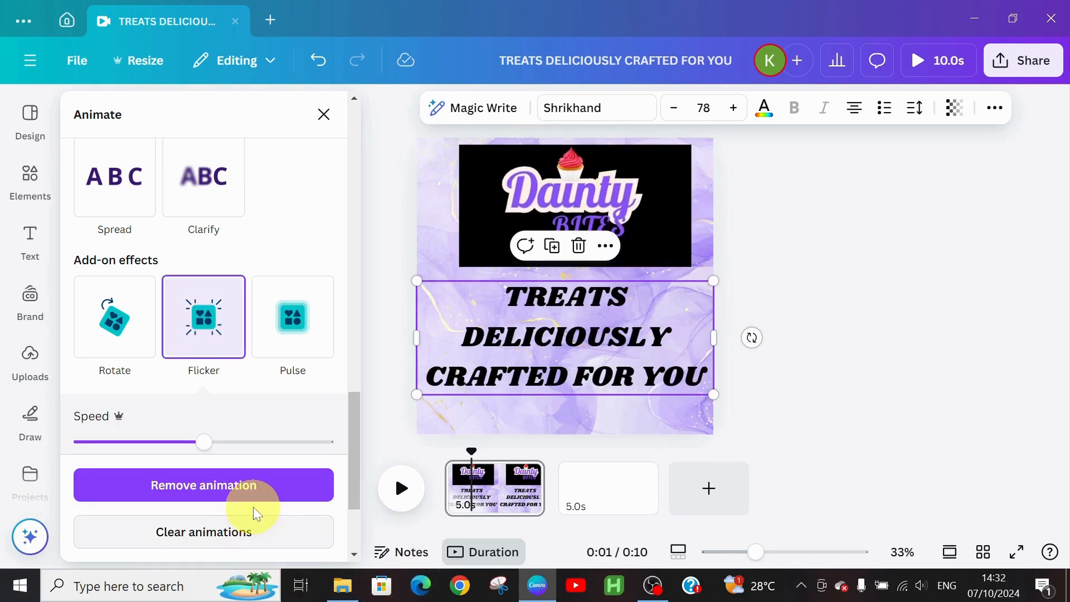
left_click_drag(354, 399, 354, 164)
left_click(593, 483)
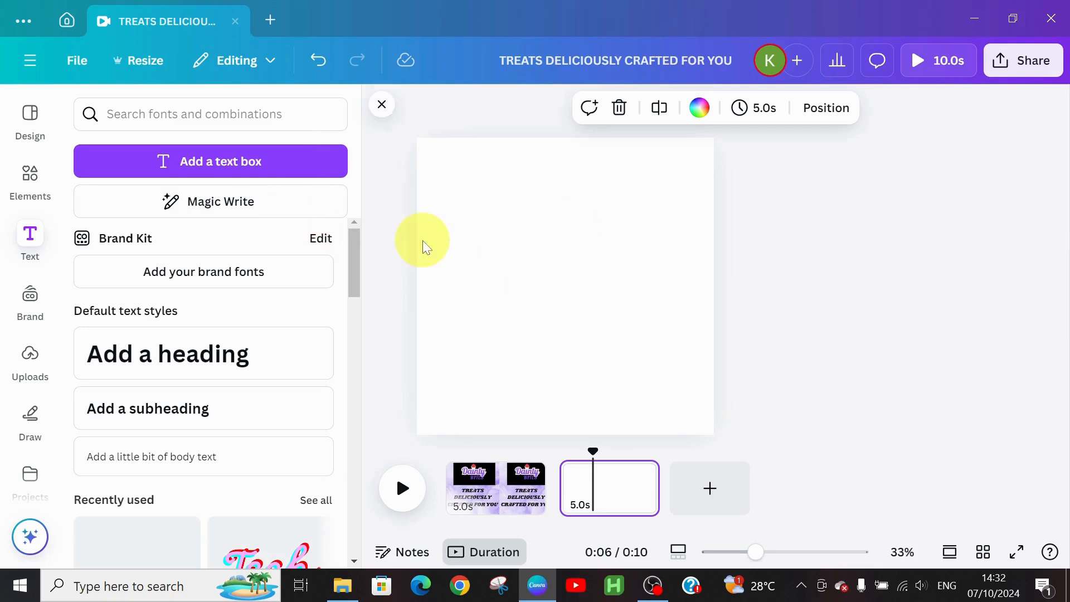
Step: Add the dark purple spotlight photo to page 2 and stretch it to fill the page
left_click(44, 202)
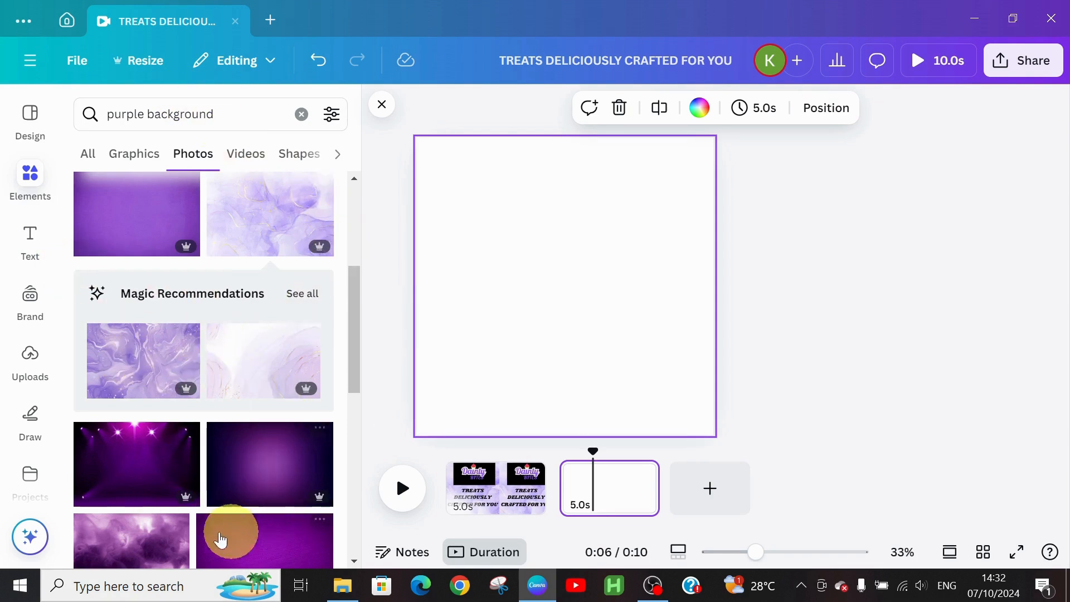
left_click_drag(352, 352, 366, 451)
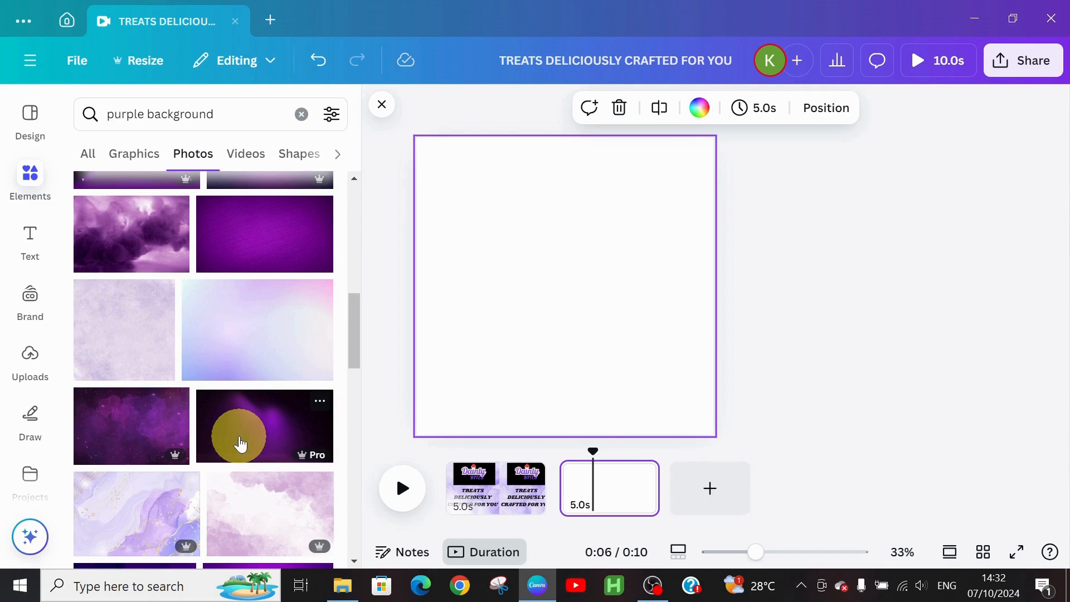
left_click(241, 443)
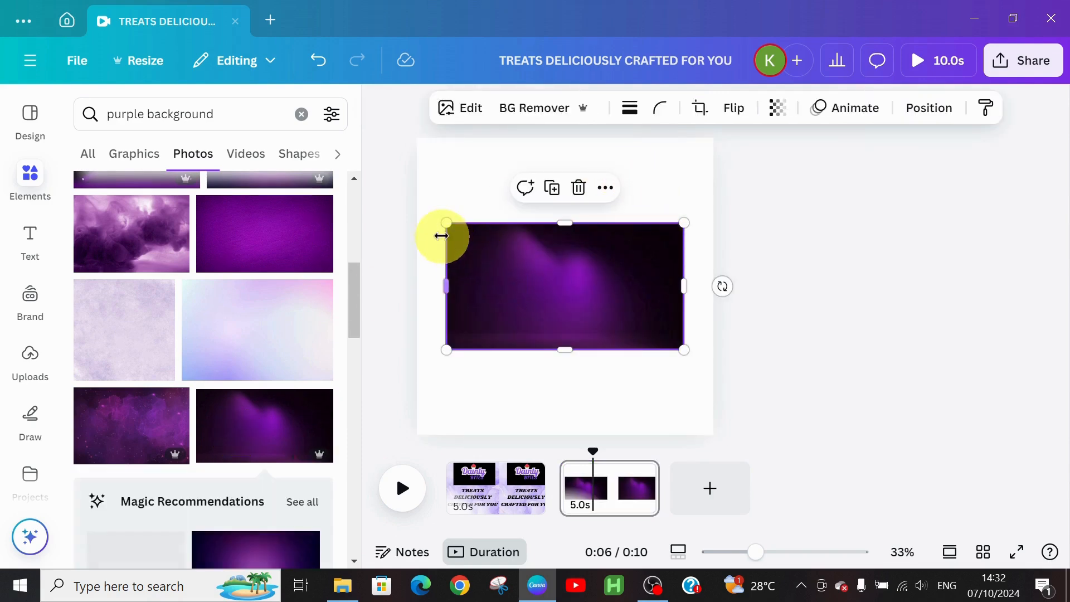
left_click_drag(442, 223, 396, 225)
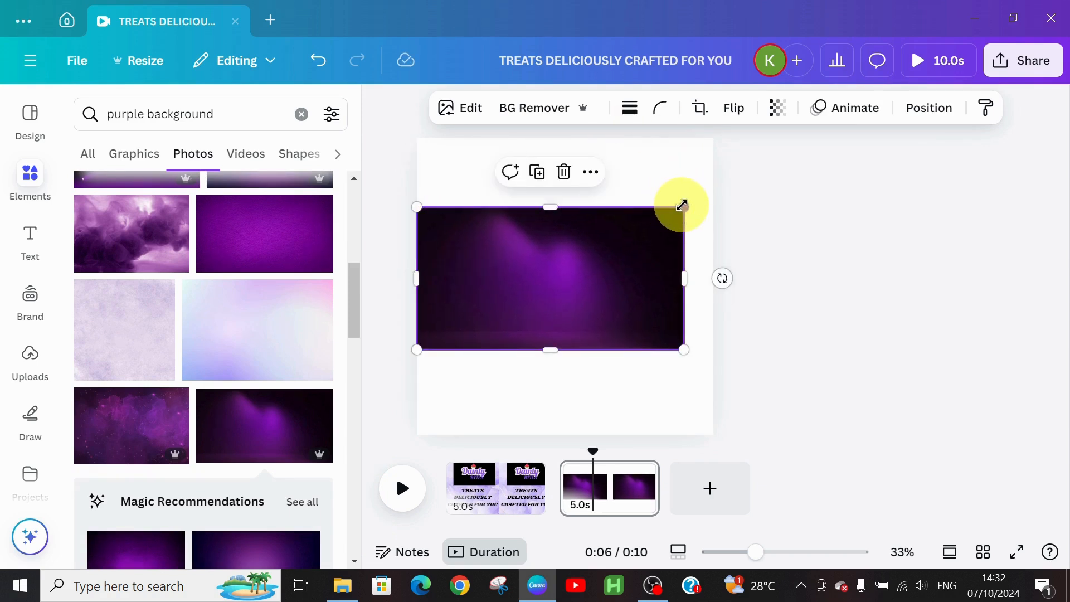
left_click_drag(682, 205, 713, 191)
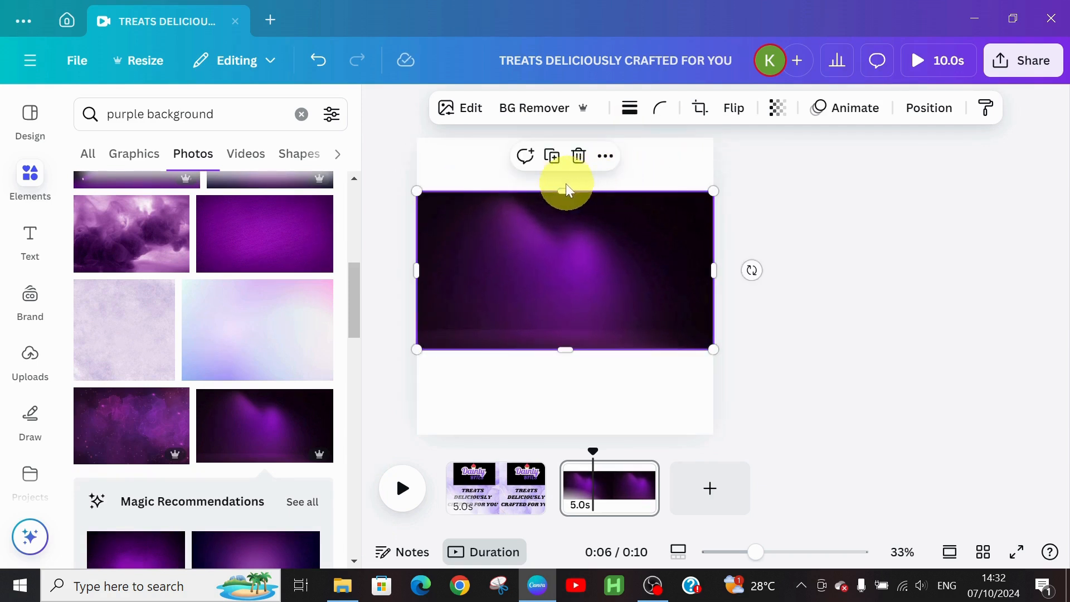
left_click_drag(586, 132, 587, 137)
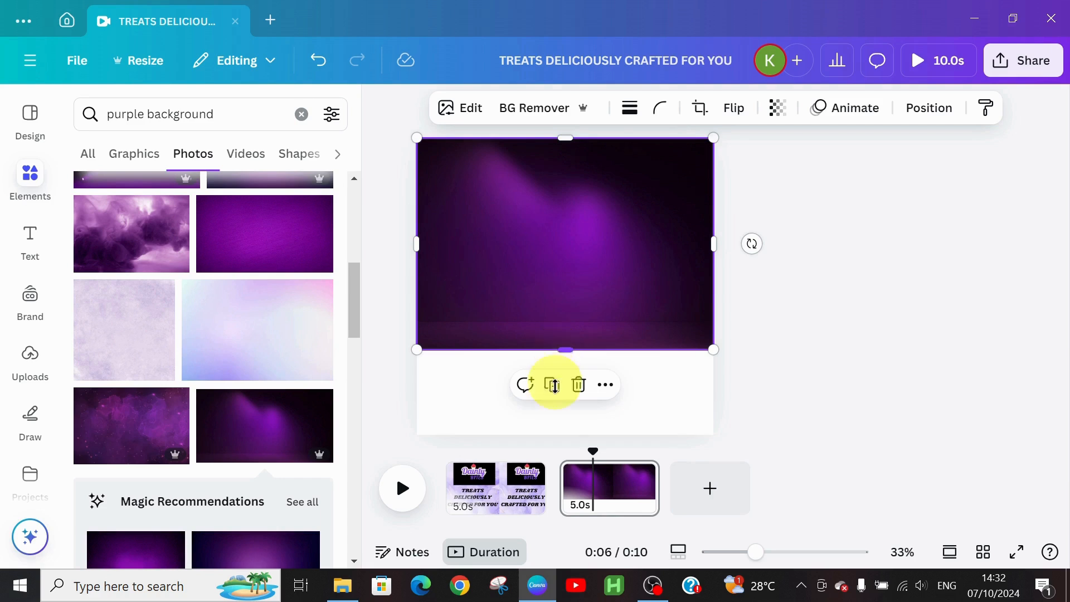
left_click_drag(553, 385, 552, 437)
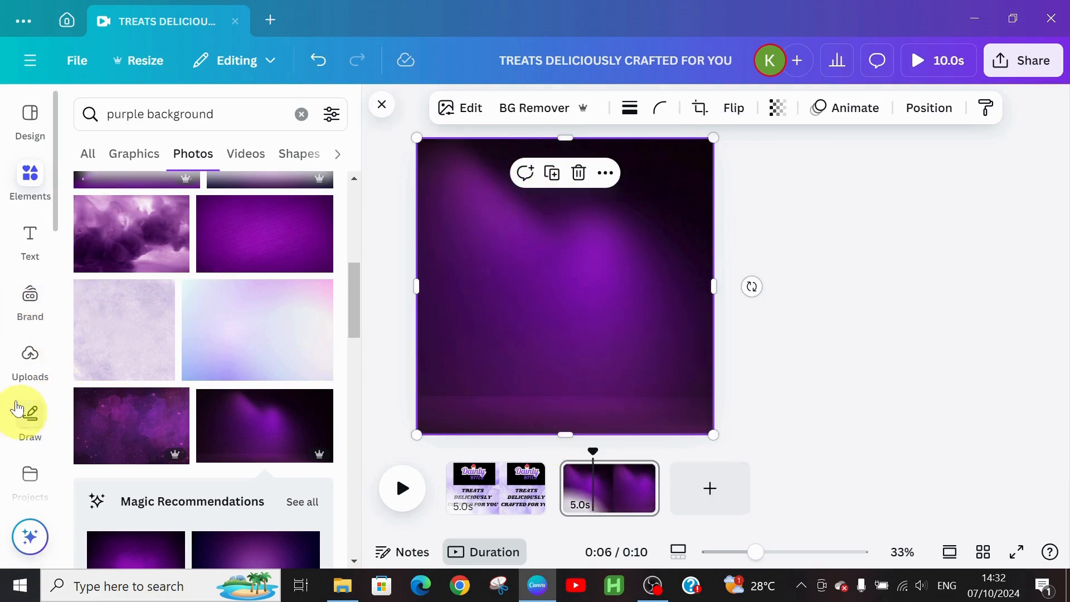
left_click(29, 370)
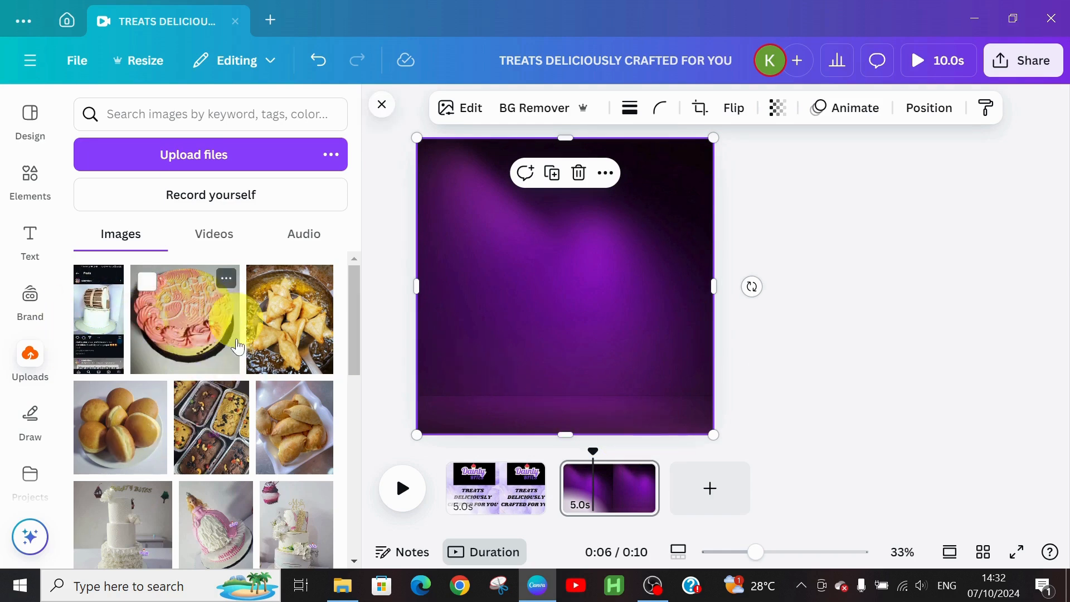
Step: Add the pink doll, gold-topper and white ruffle cake photos and shrink the logo into the top-right corner
left_click_drag(351, 293, 357, 347)
left_click(216, 371)
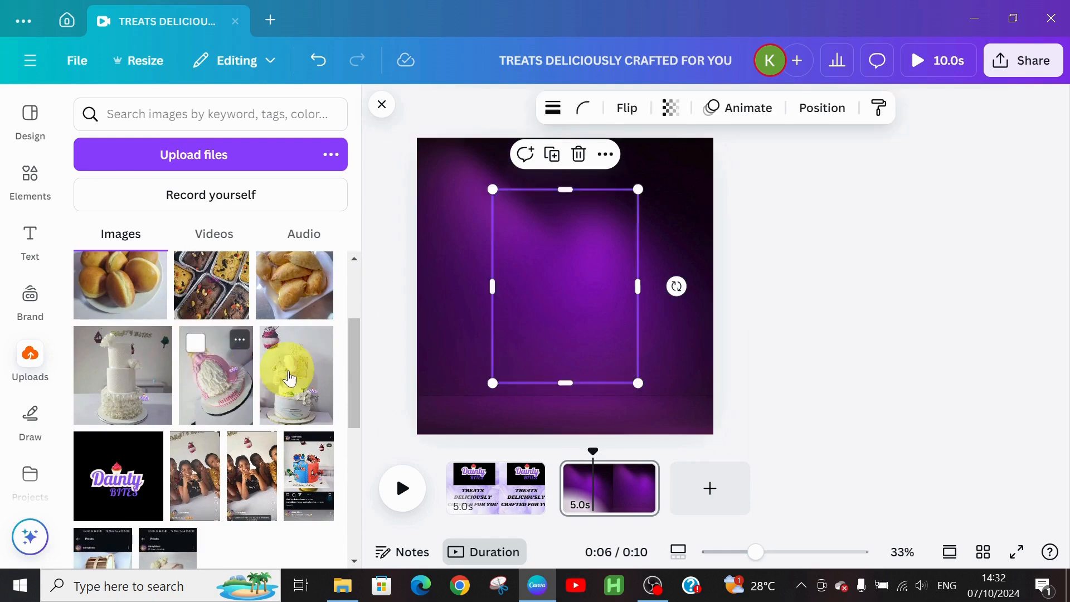
left_click(295, 379)
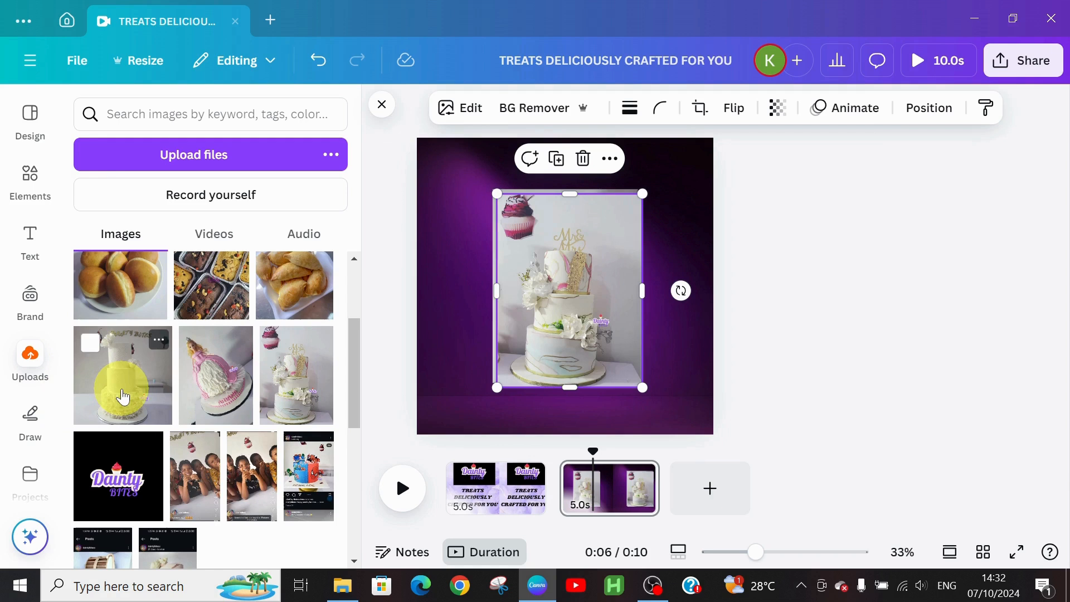
left_click(109, 374)
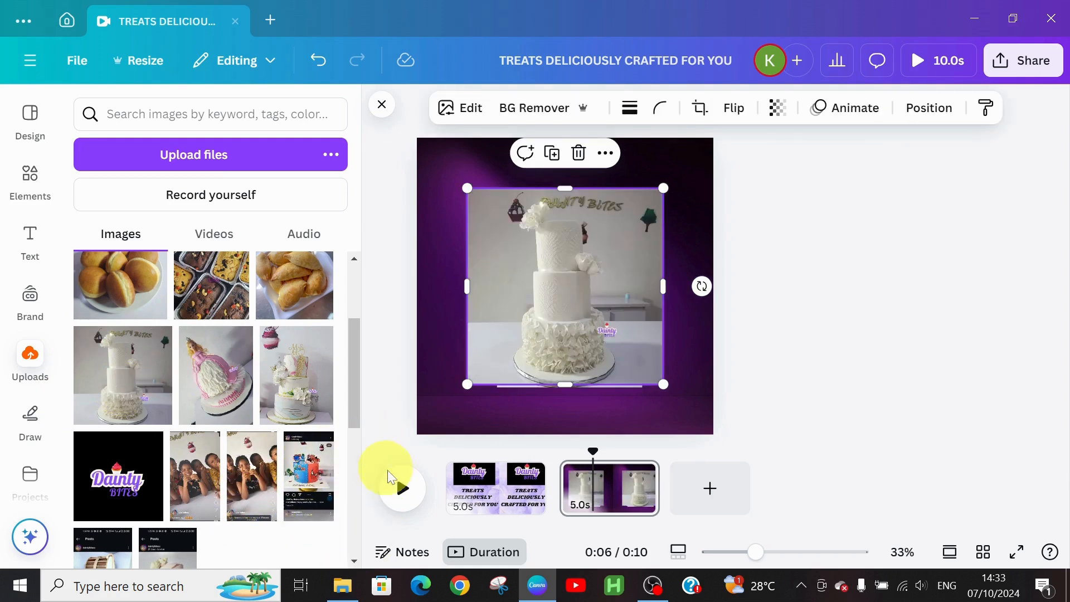
left_click(112, 475)
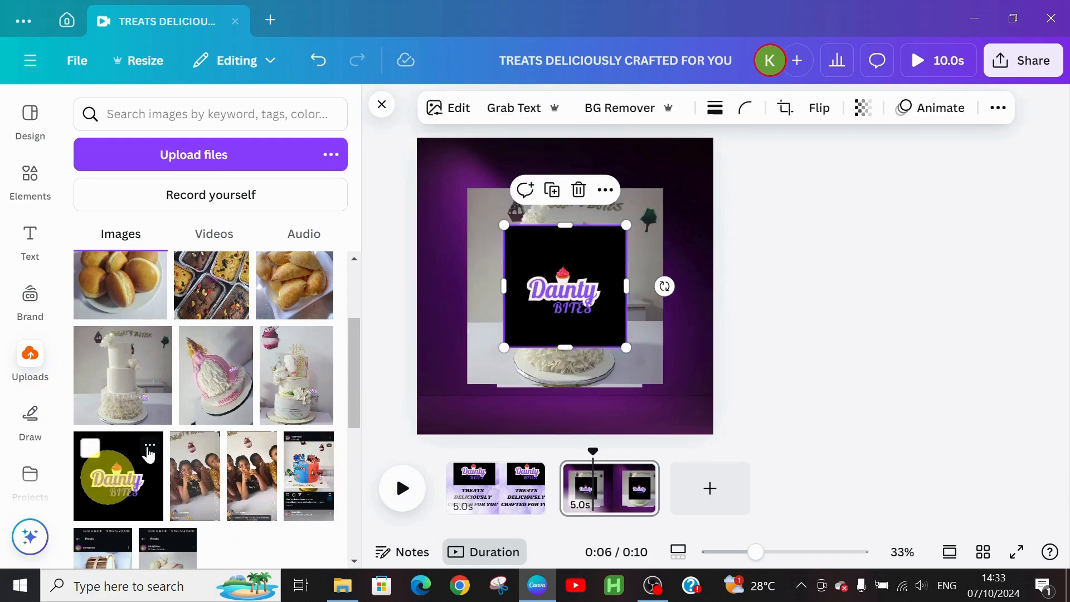
left_click_drag(625, 223, 690, 163)
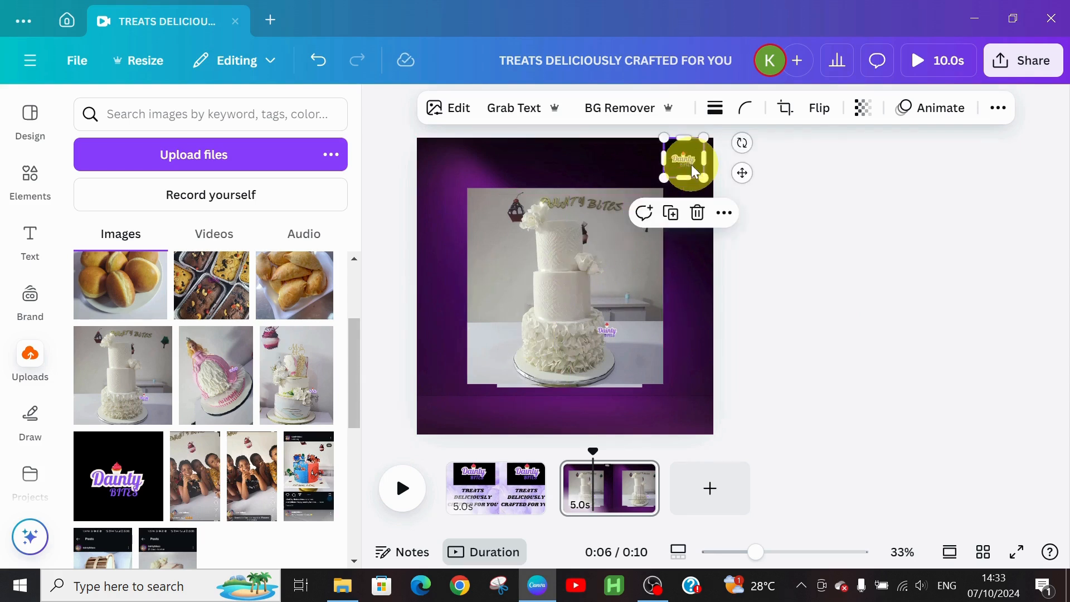
Step: Shrink and rearrange the three cake photos, enlarging the middle one
left_click(703, 331)
left_click(505, 255)
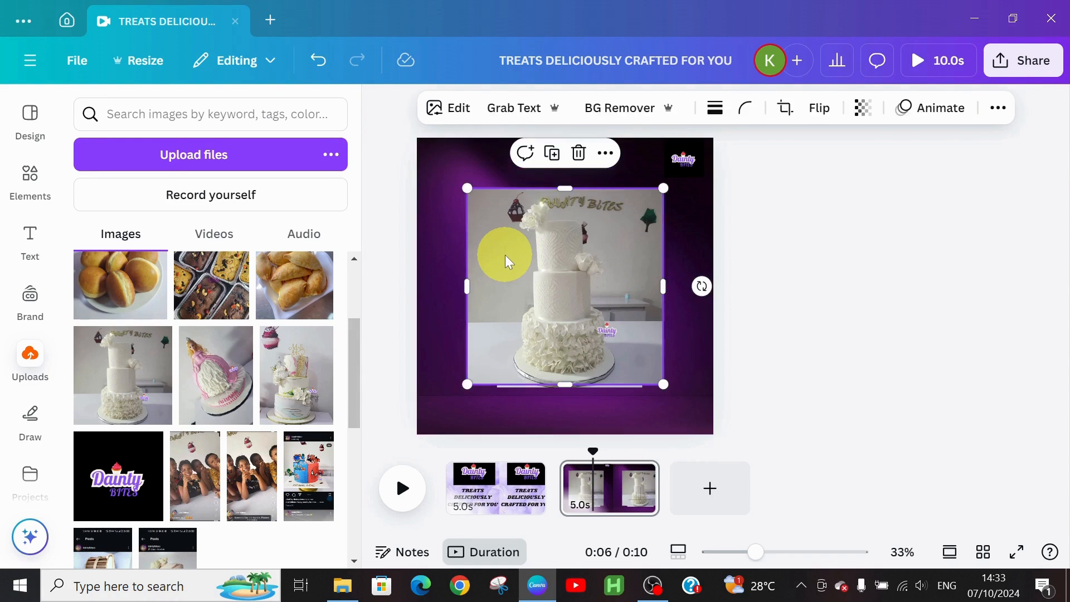
left_click_drag(505, 255, 454, 231)
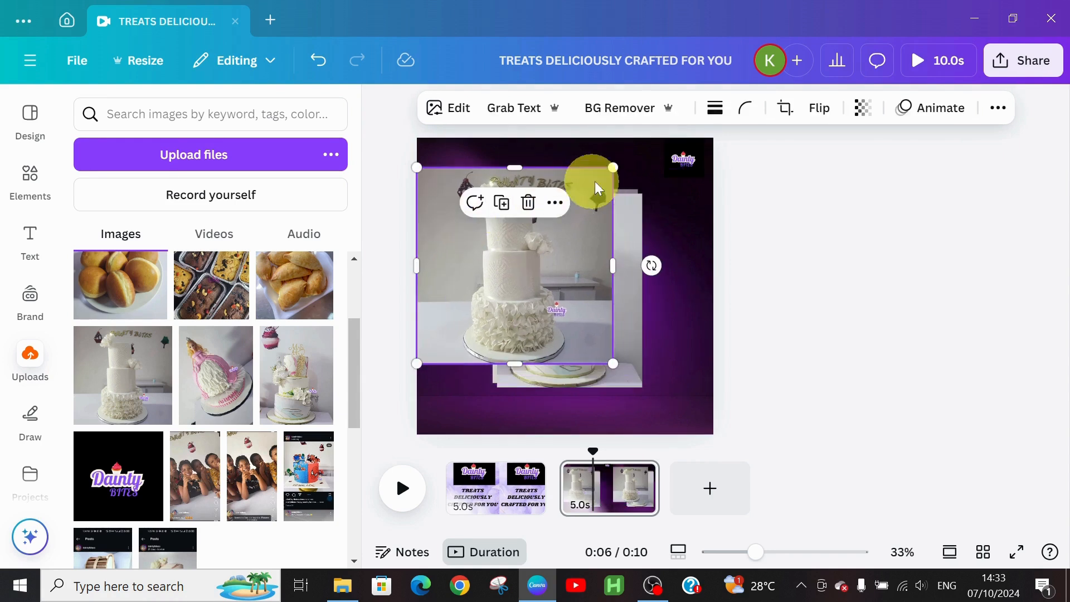
left_click_drag(612, 173, 482, 298)
left_click(605, 285)
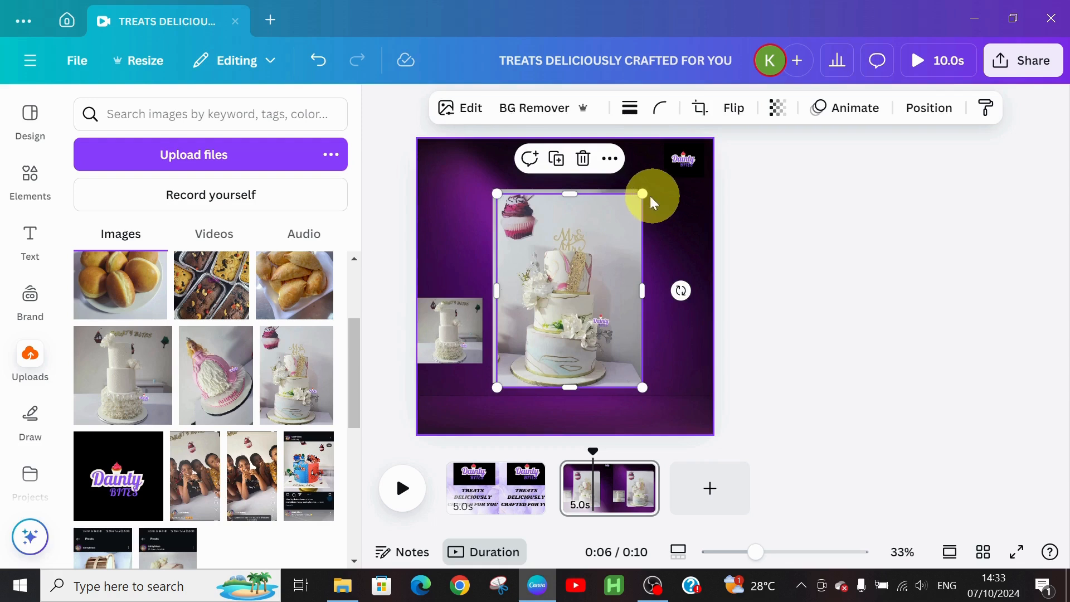
left_click_drag(641, 193, 632, 305)
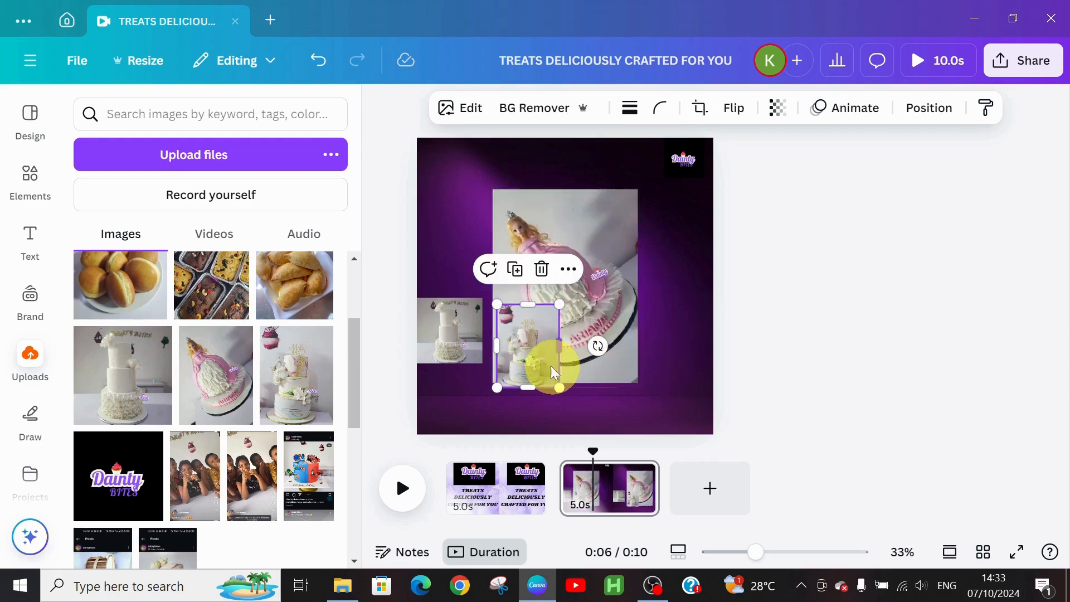
left_click(595, 233)
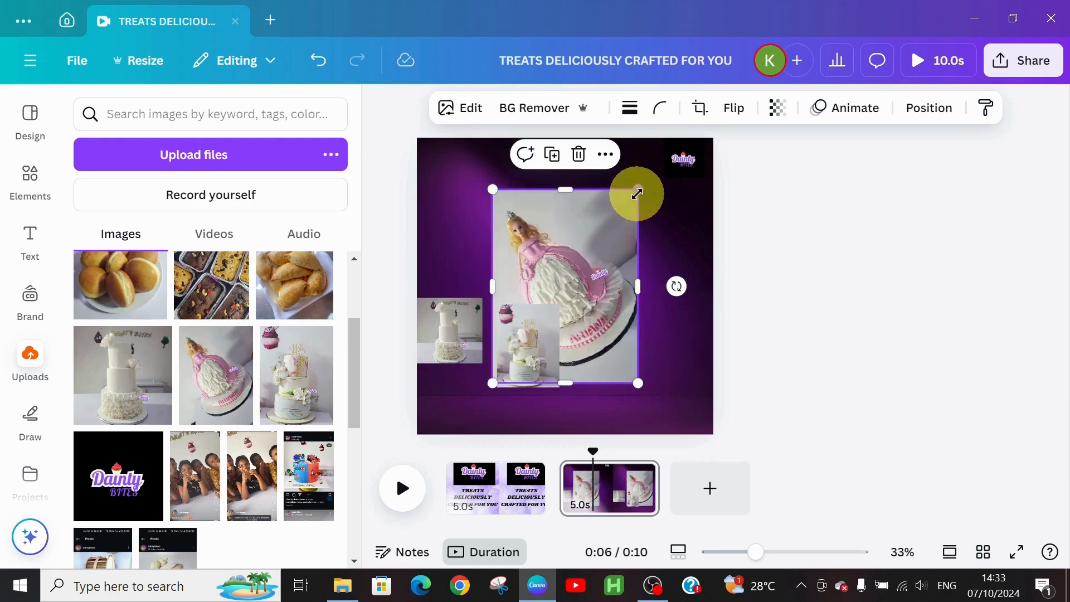
left_click_drag(627, 193, 675, 238)
left_click_drag(521, 338, 548, 256)
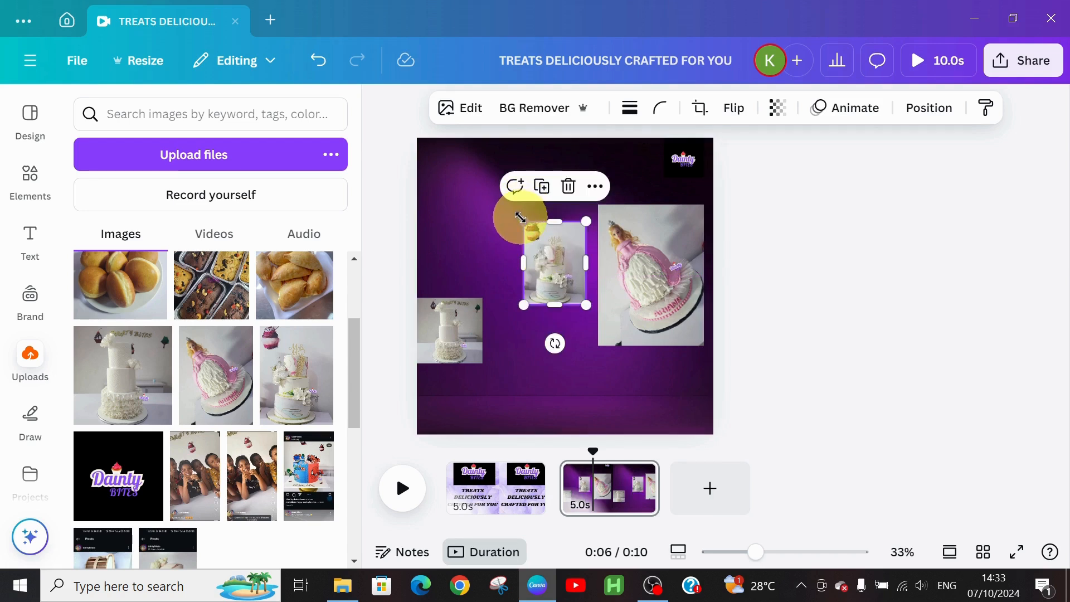
left_click_drag(520, 219, 472, 192)
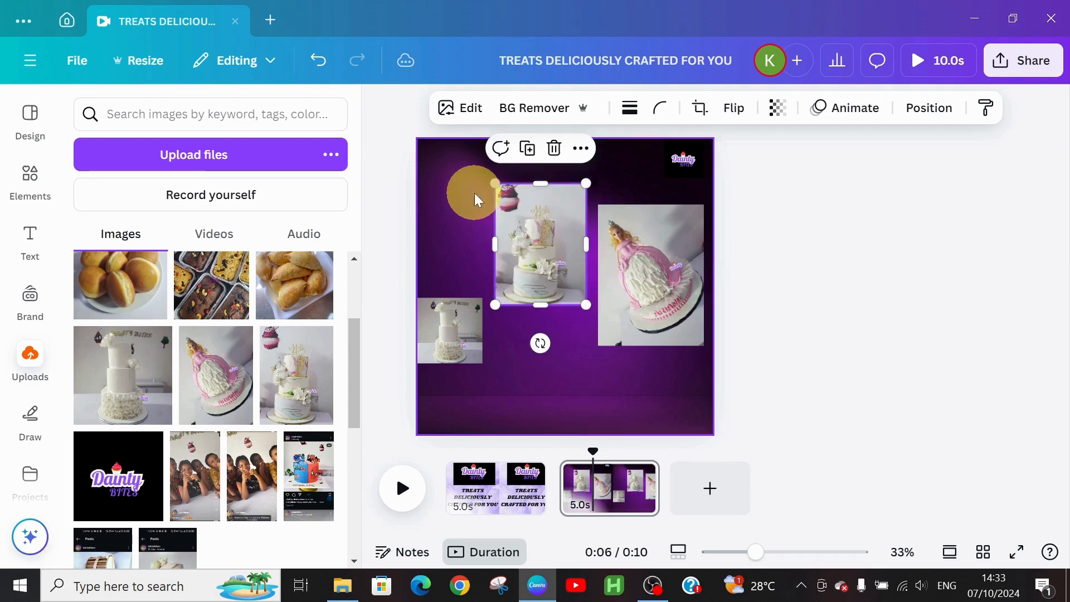
Step: Enlarge the bottom-left white tiered cake photo and open Magic Grab on it
left_click(445, 333)
left_click_drag(482, 363, 563, 398)
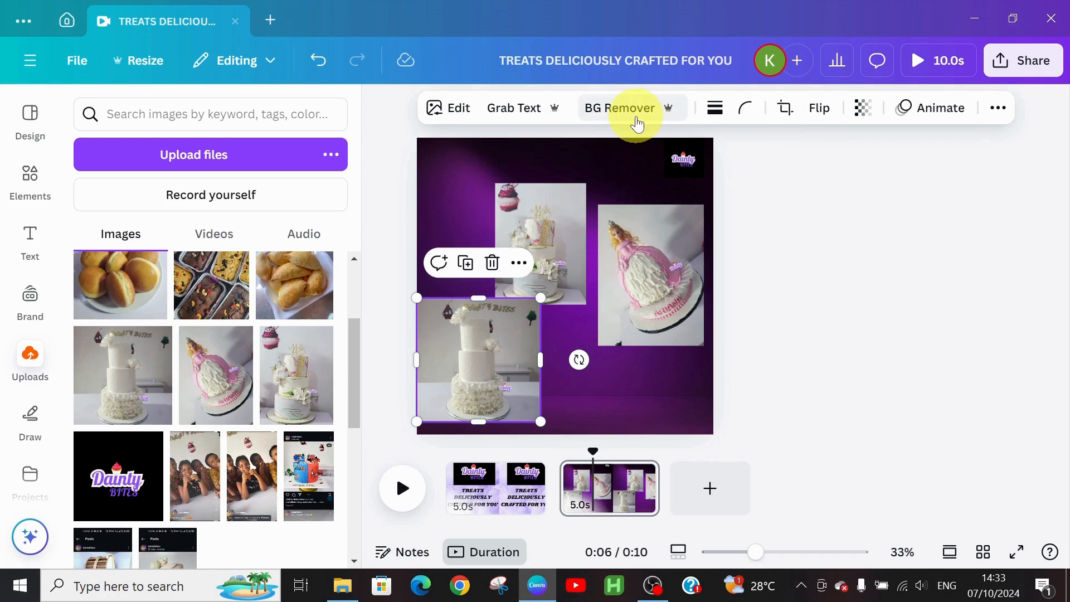
left_click(463, 115)
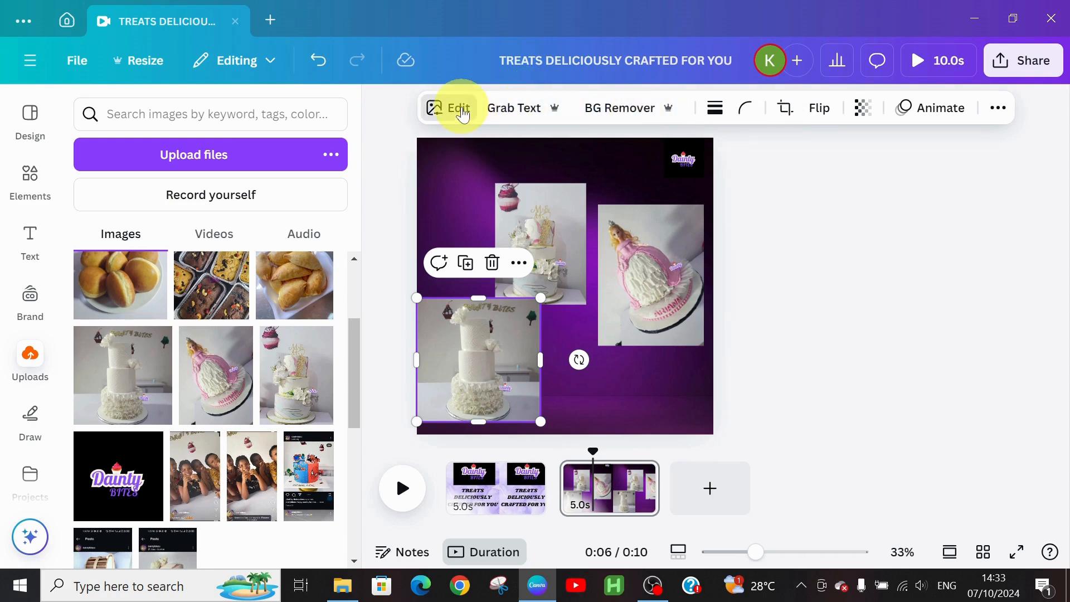
left_click(119, 282)
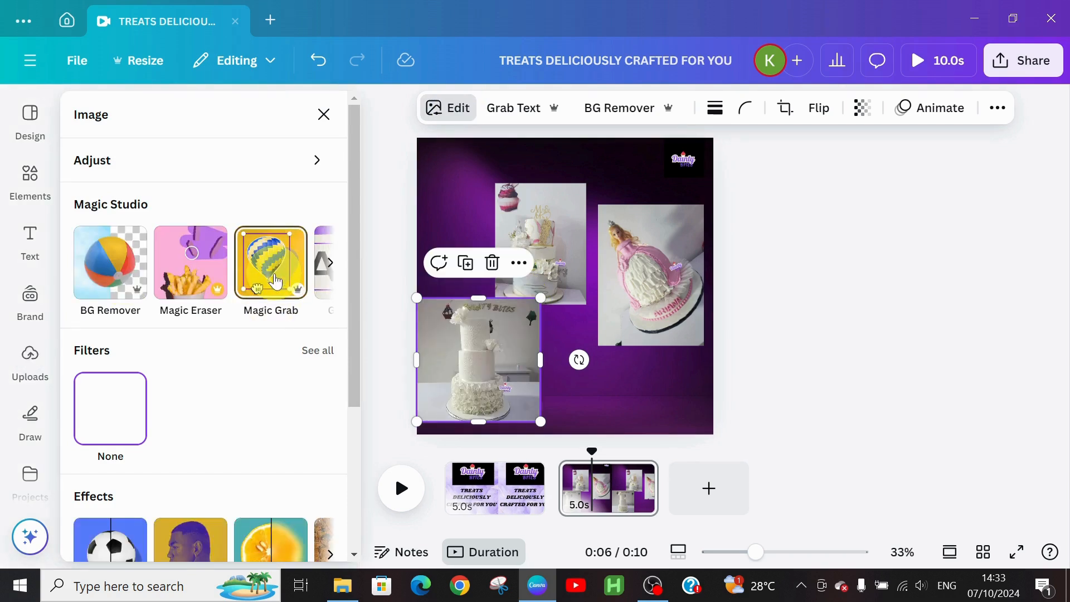
left_click(512, 393)
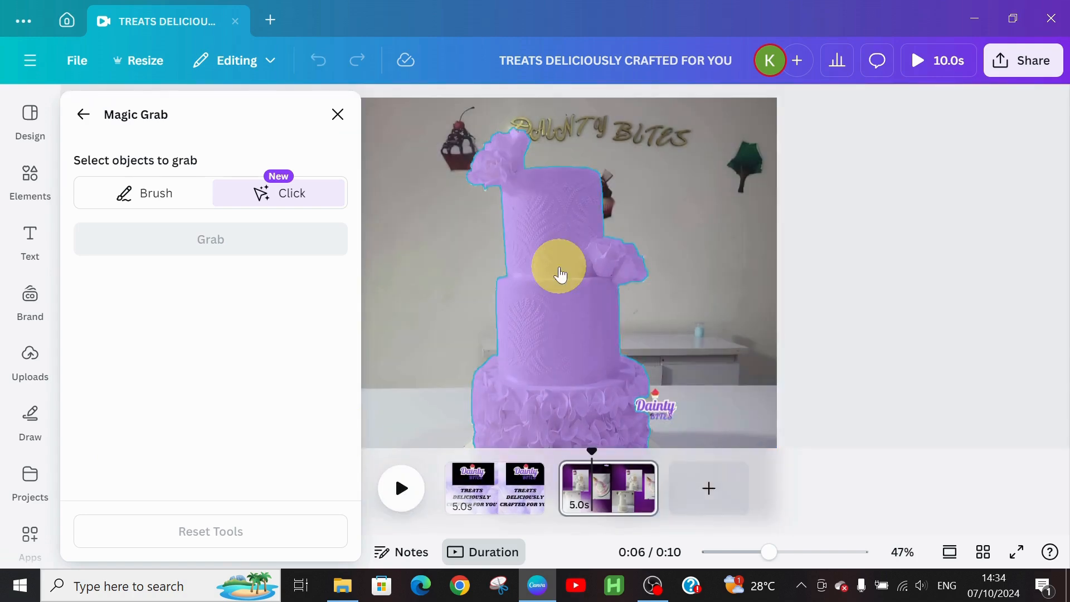
Step: Magic-Grab the white tiered cake and delete the leftover background photo
left_click(560, 274)
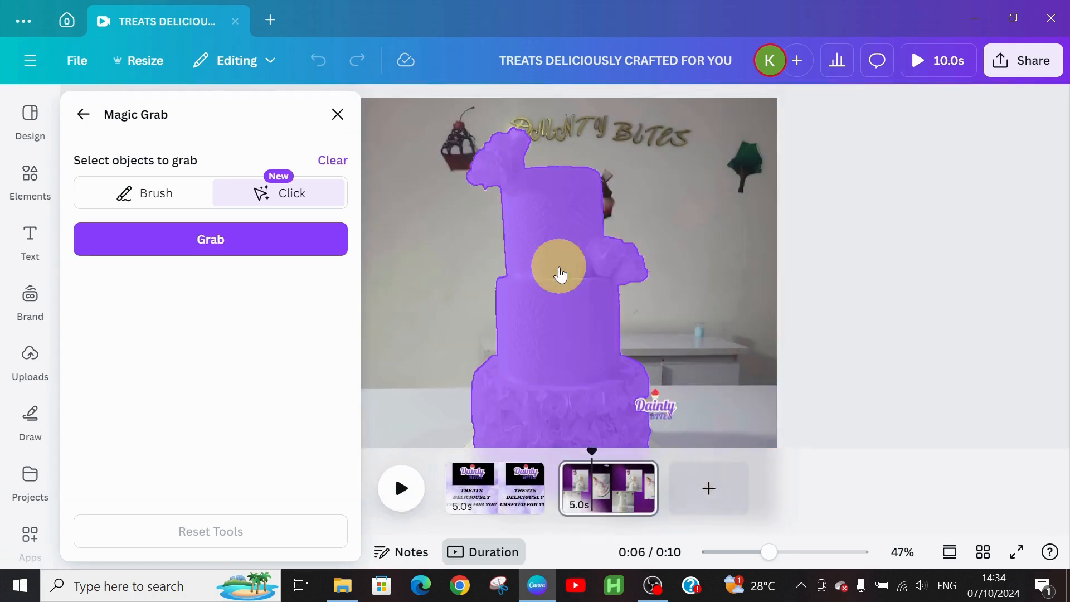
left_click(244, 242)
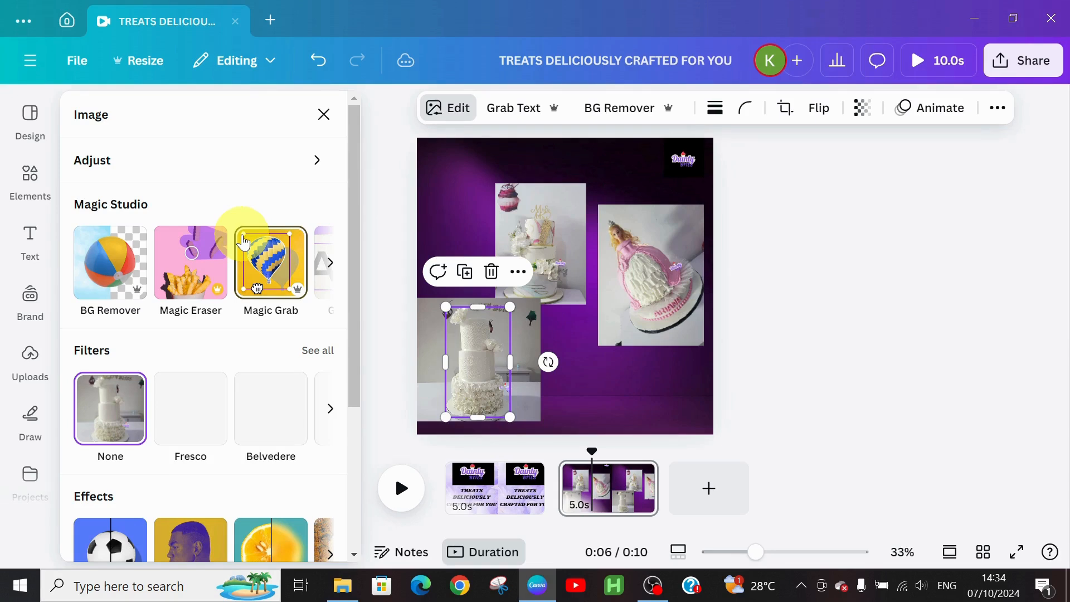
left_click(244, 243)
left_click(612, 302)
left_click(490, 263)
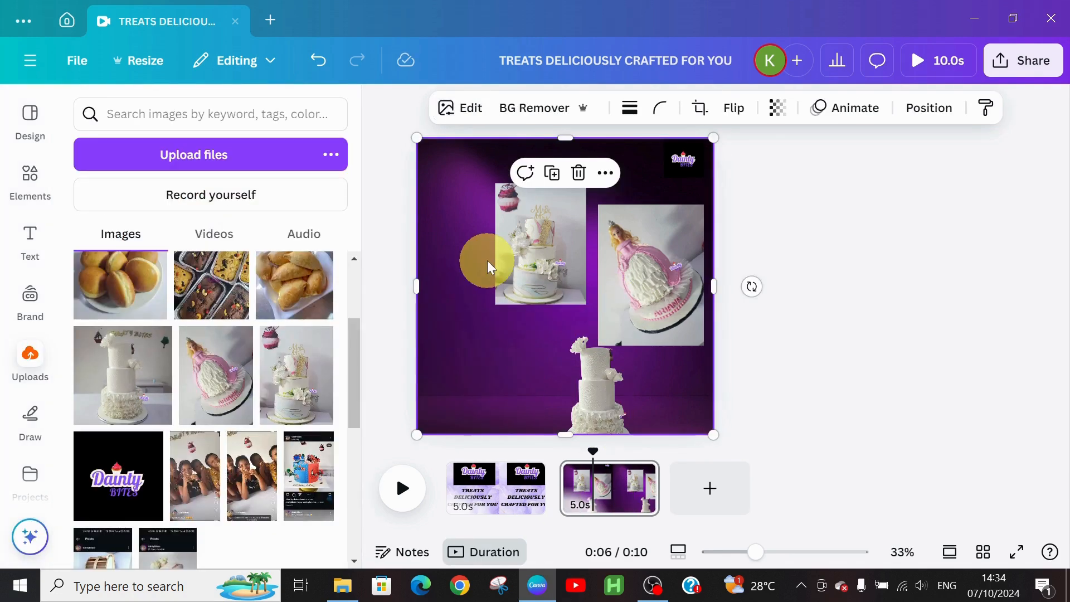
Step: Move the tiered cake cutout to the left side of the page
left_click(591, 374)
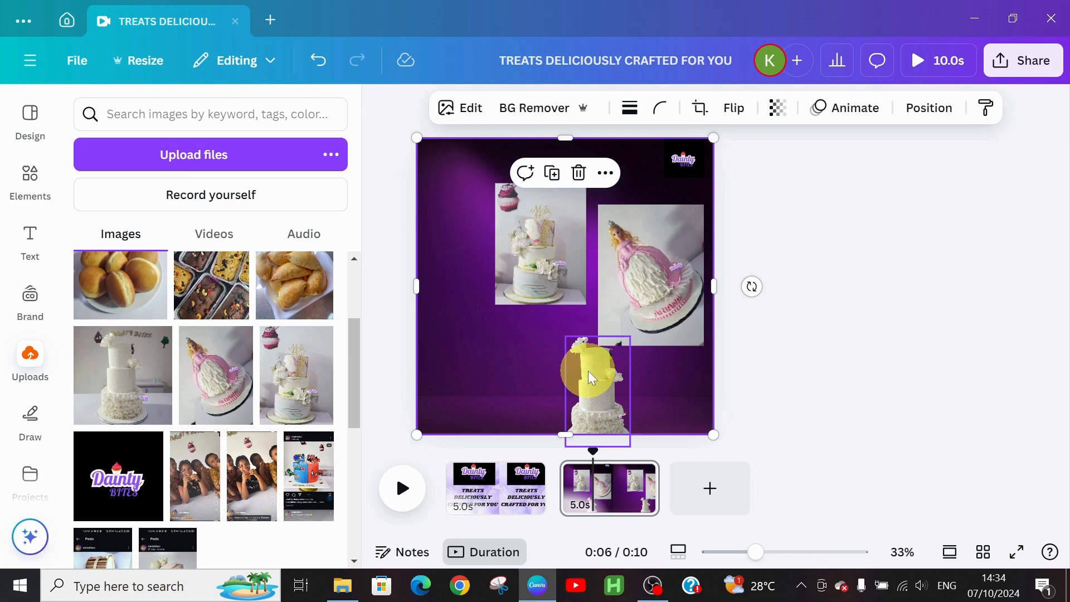
left_click_drag(592, 379, 578, 374)
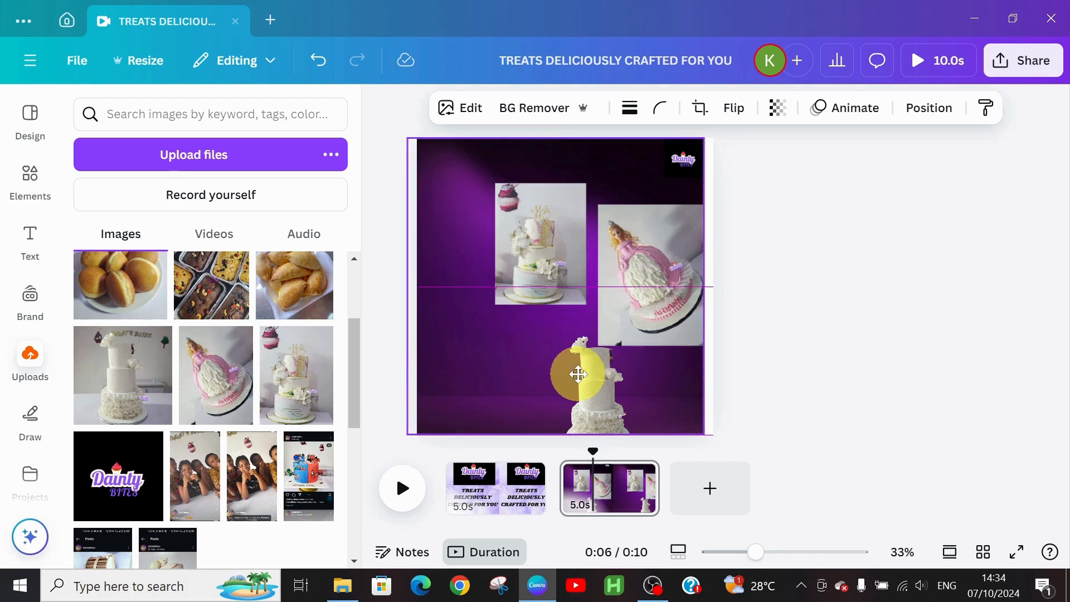
left_click_drag(593, 387, 467, 298)
left_click(537, 234)
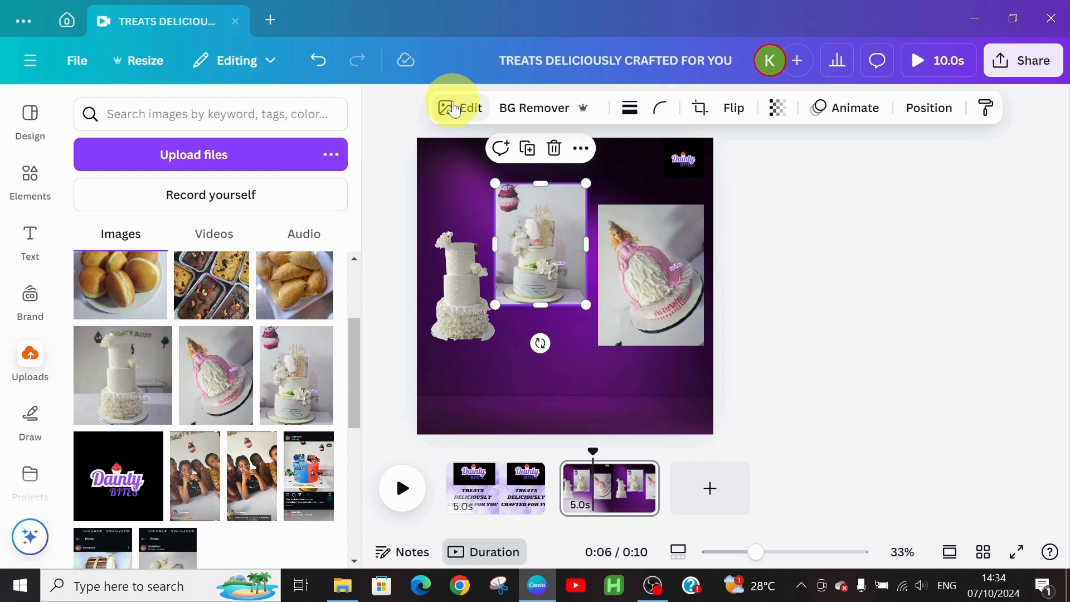
Step: Magic-Grab the gold-topper tiered cake with its topper and cupcake, then delete the grey leftover
left_click(454, 109)
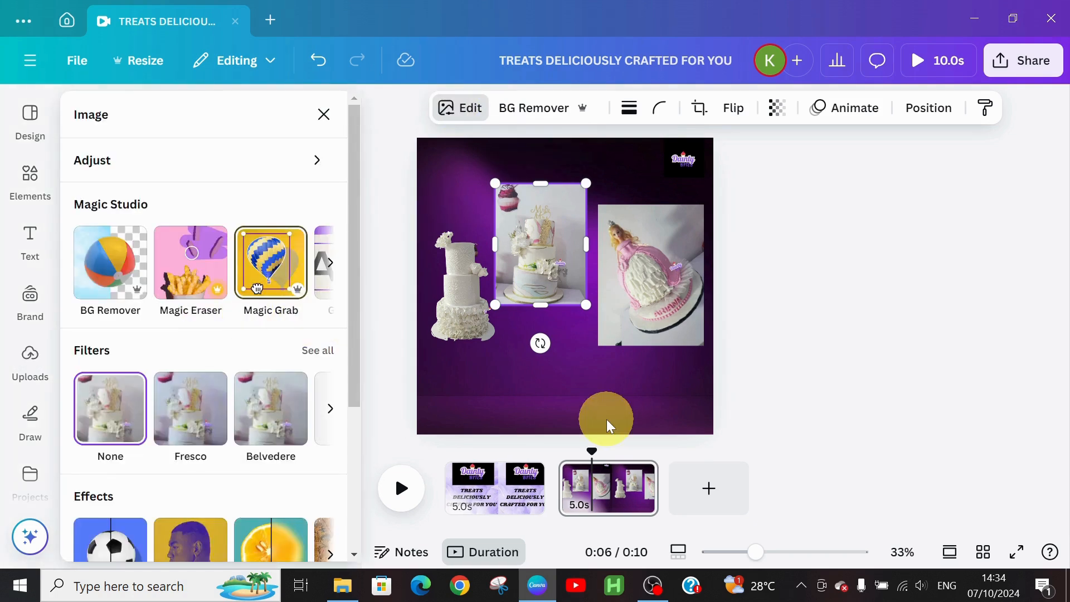
left_click(563, 277)
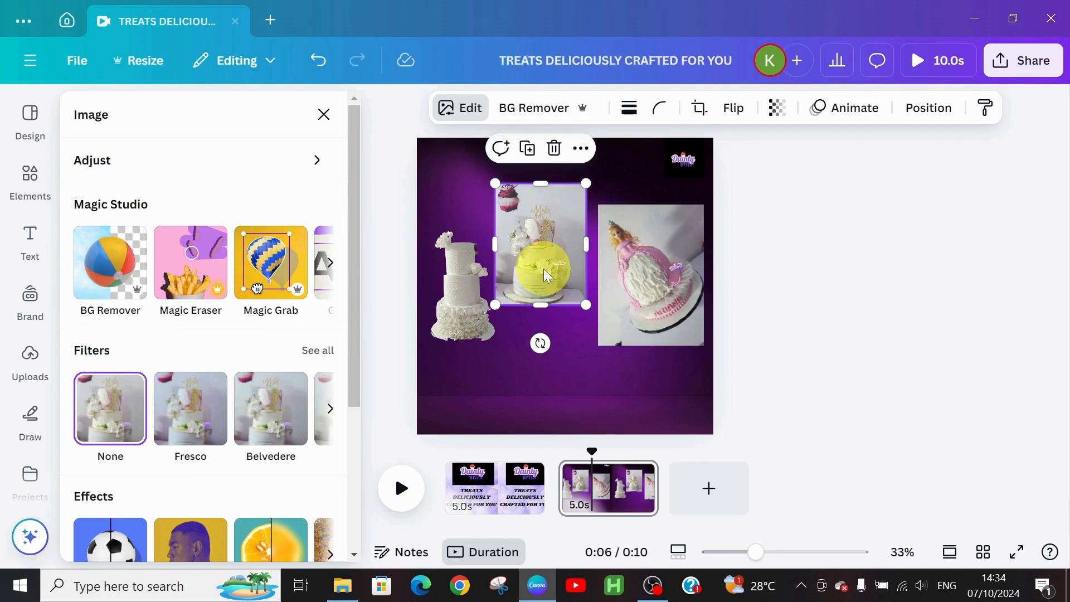
left_click(276, 277)
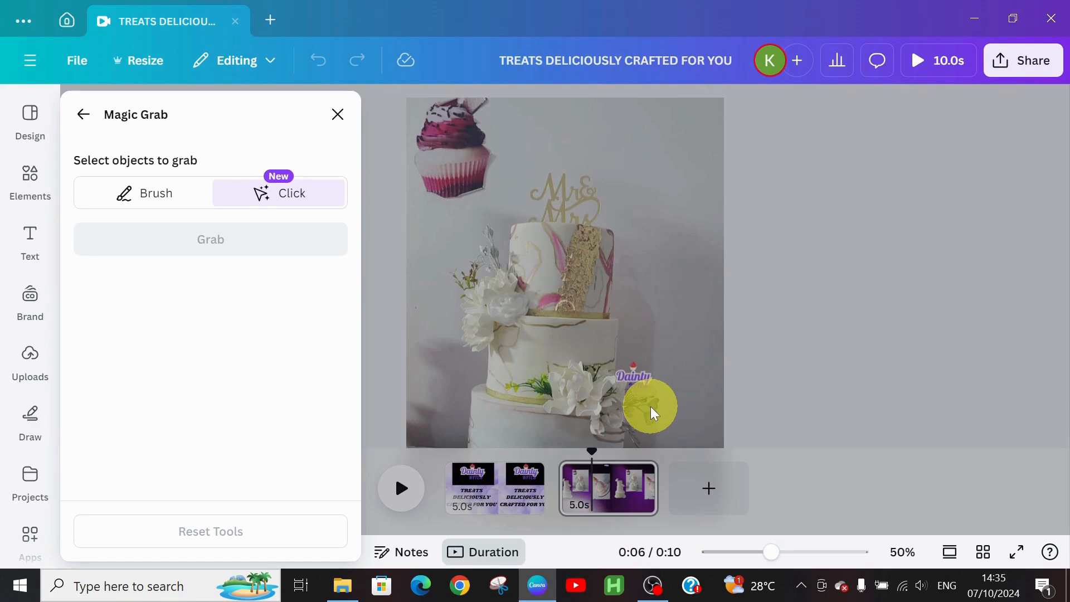
left_click(653, 413)
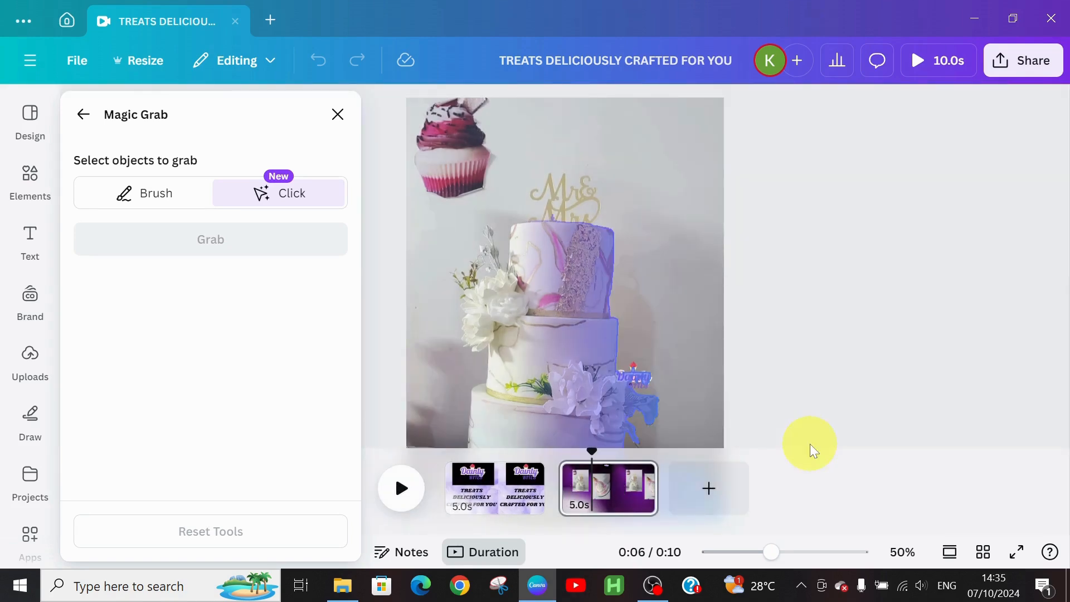
left_click(576, 191)
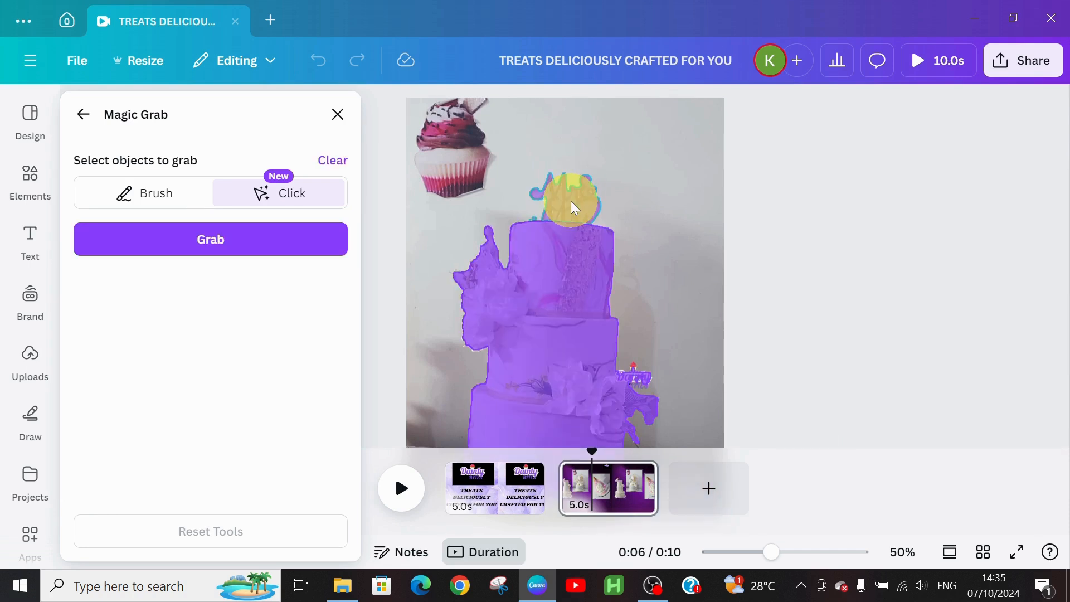
left_click(574, 208)
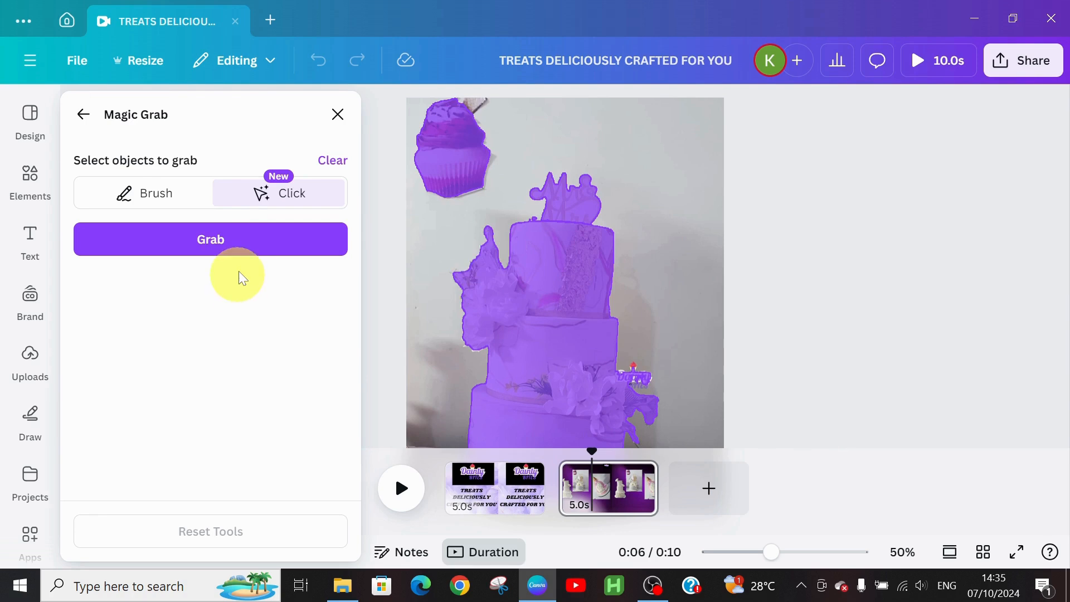
left_click(243, 248)
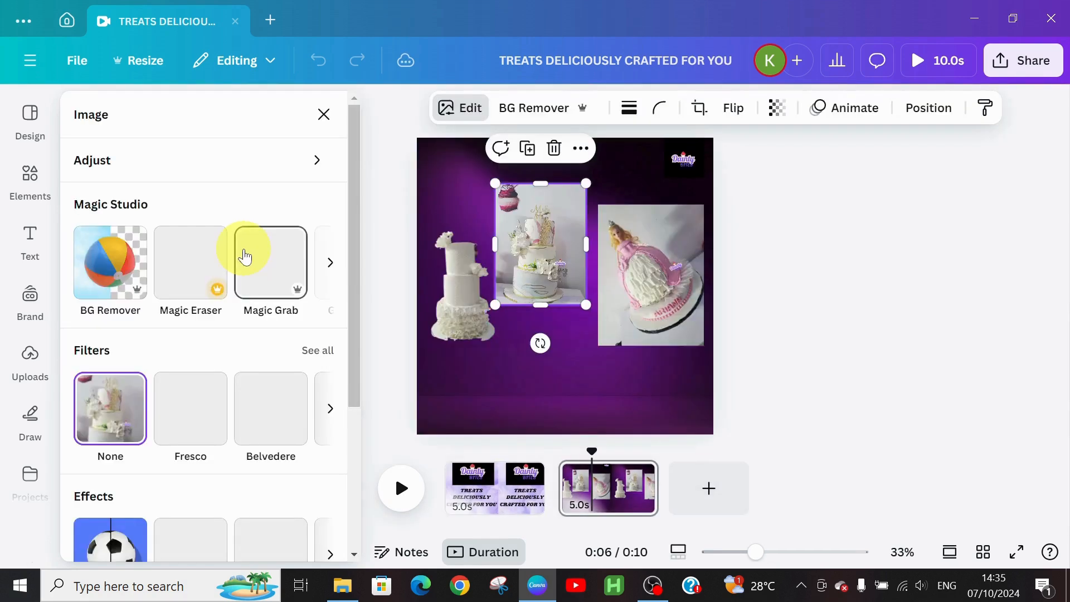
left_click(244, 250)
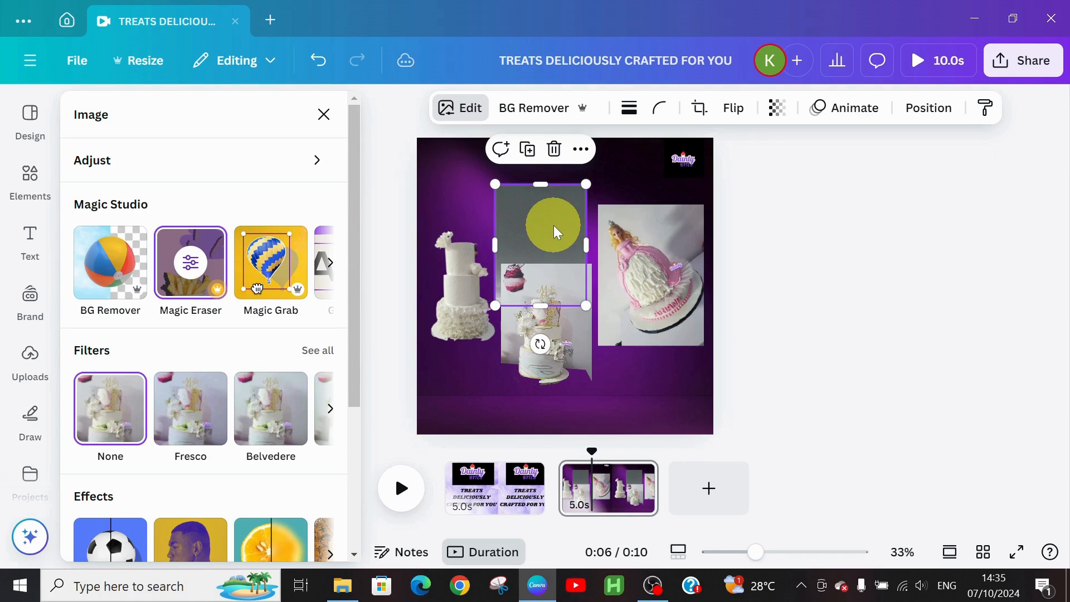
key("Delete")
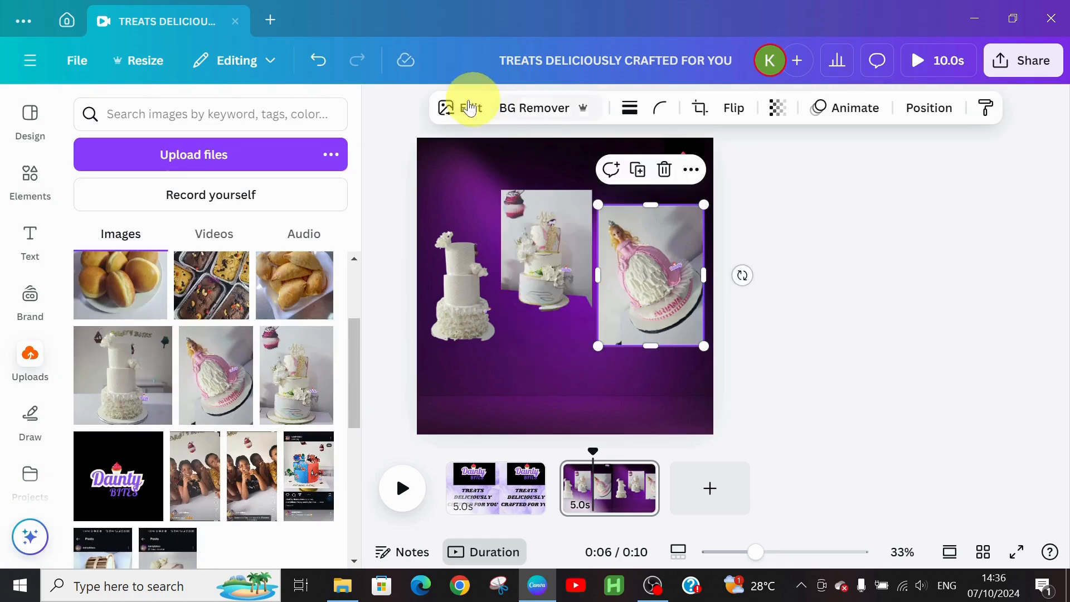
Step: Magic-Grab the pink doll cake from its photo and delete the leftover grey image
left_click(463, 106)
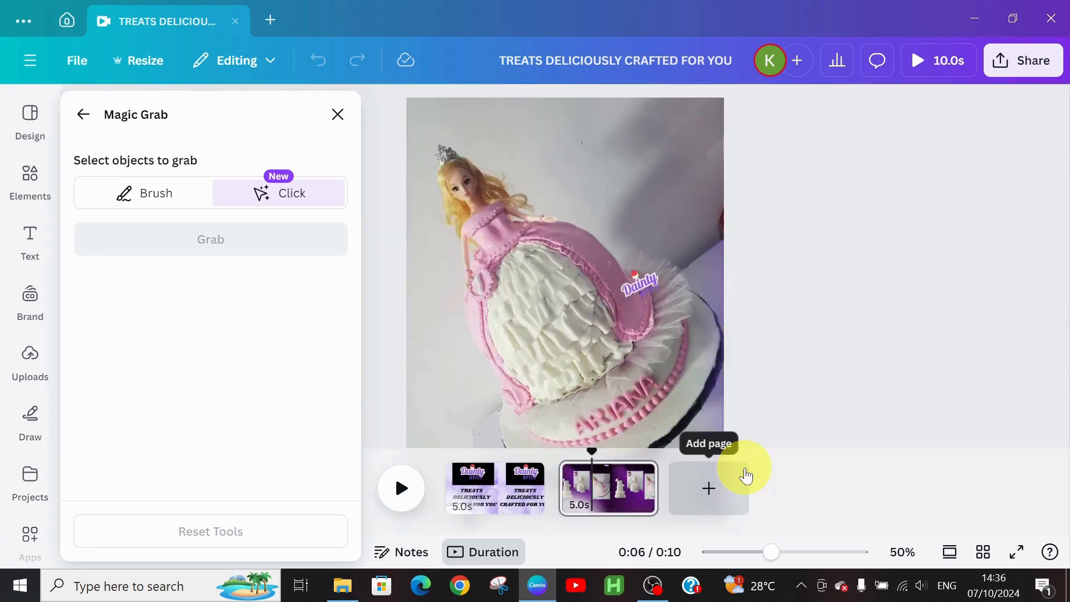
left_click(592, 306)
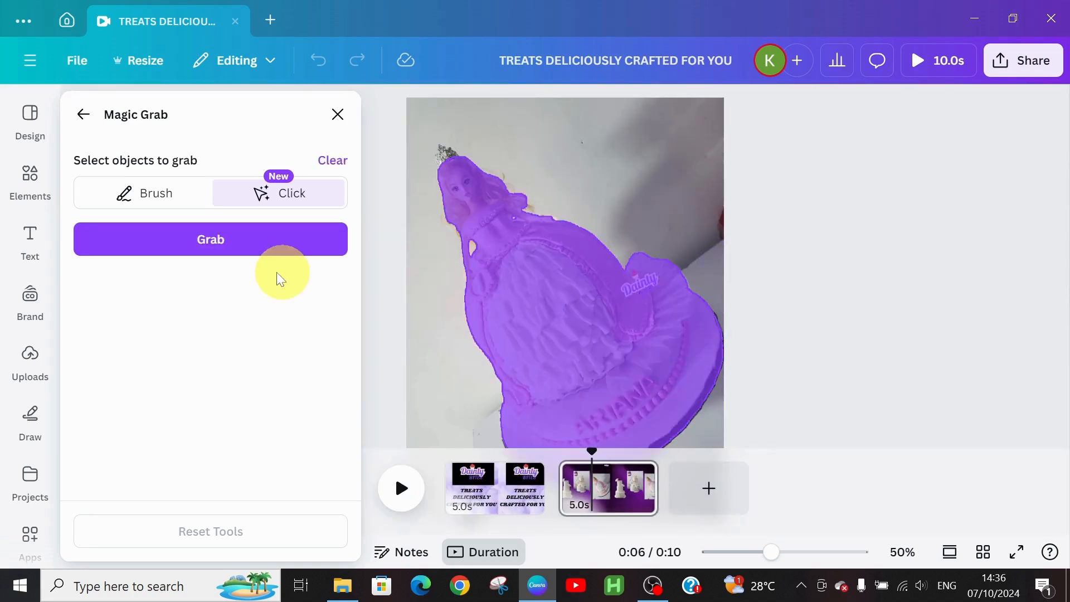
left_click(250, 255)
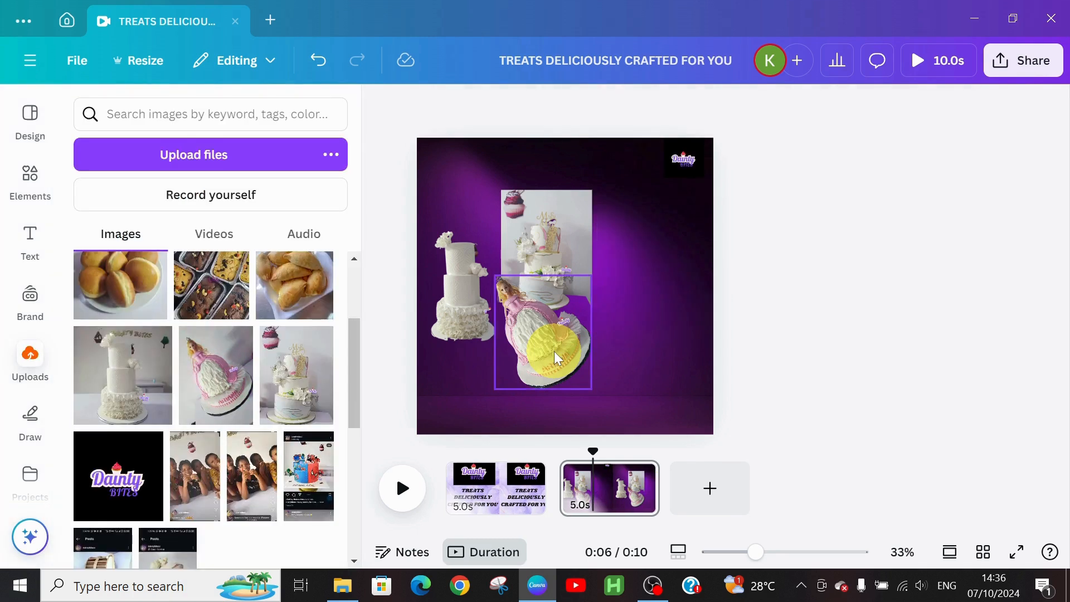
left_click(555, 351)
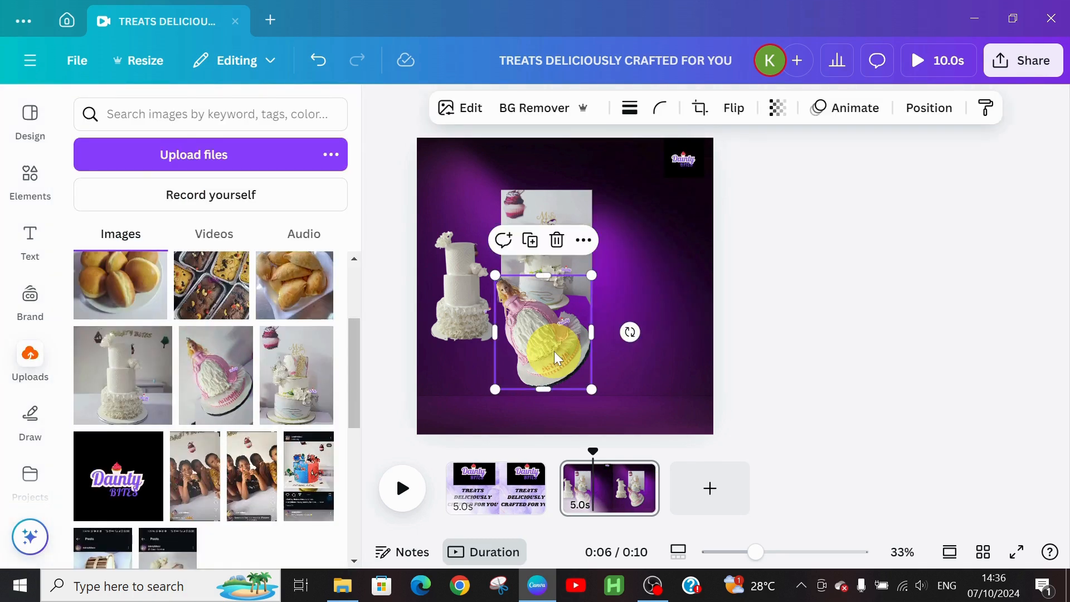
Step: Move the doll cake cutout to the right side, tilting and enlarging it slightly
left_click_drag(554, 351, 666, 295)
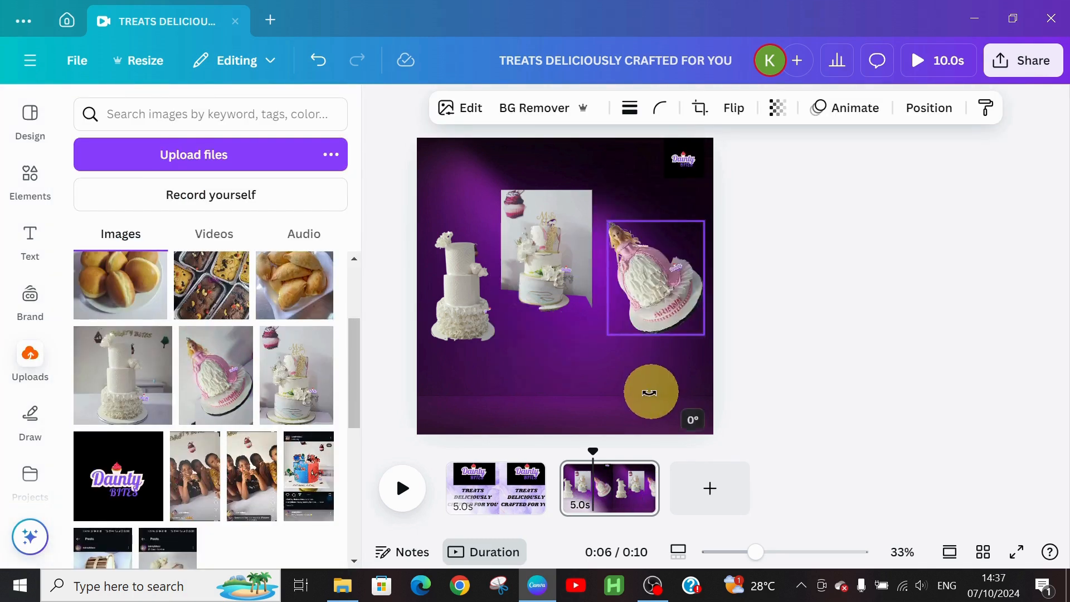
left_click_drag(649, 389, 596, 358)
left_click_drag(660, 313, 666, 310)
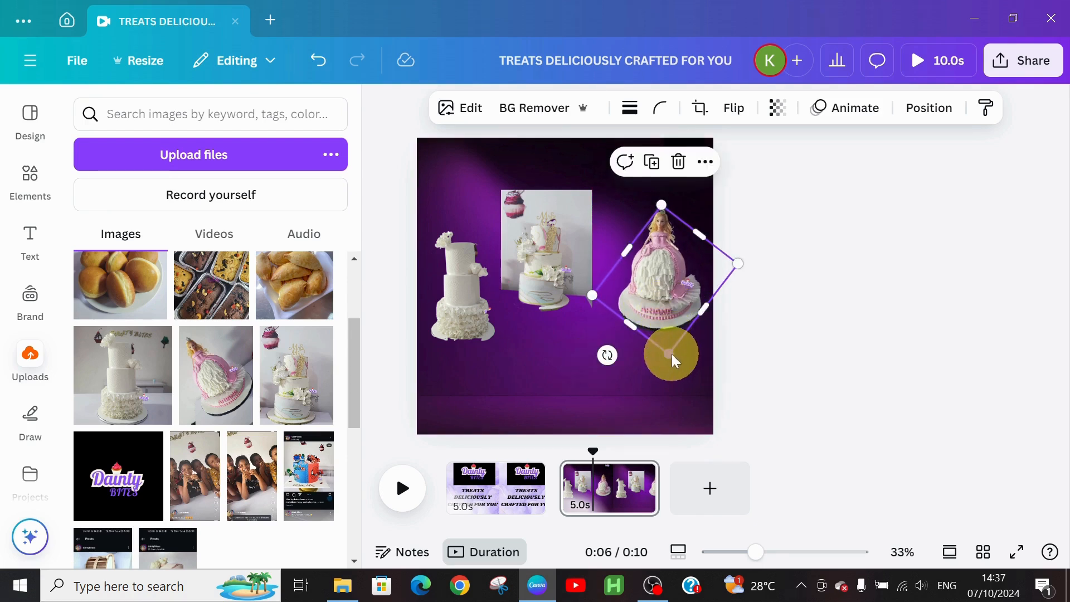
left_click_drag(670, 354, 685, 407)
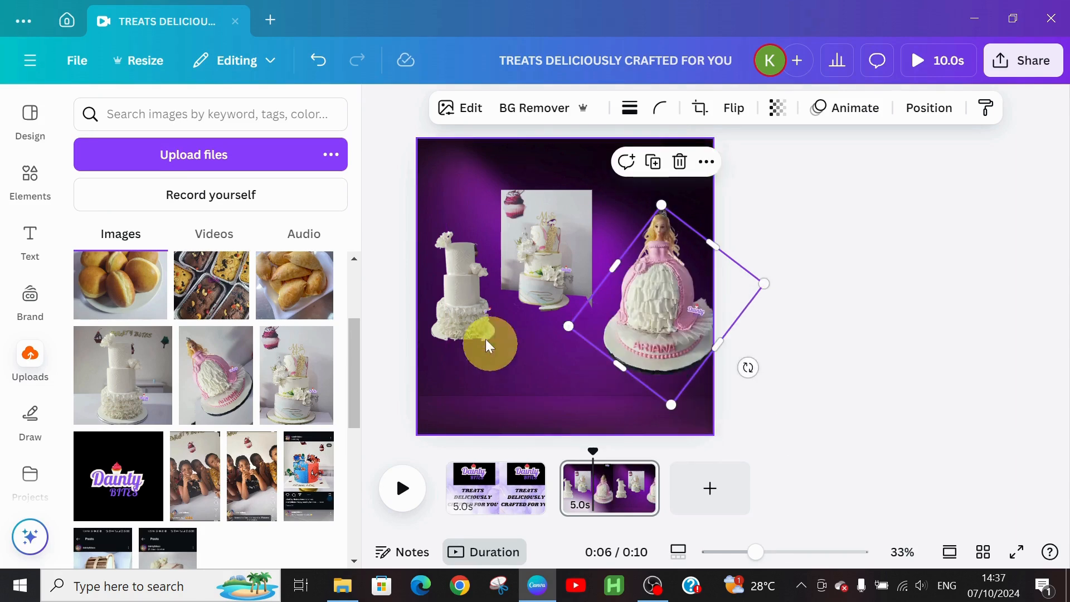
Step: Enlarge the middle cake cutout, lower the middle photo, and raise the doll cake
left_click(542, 285)
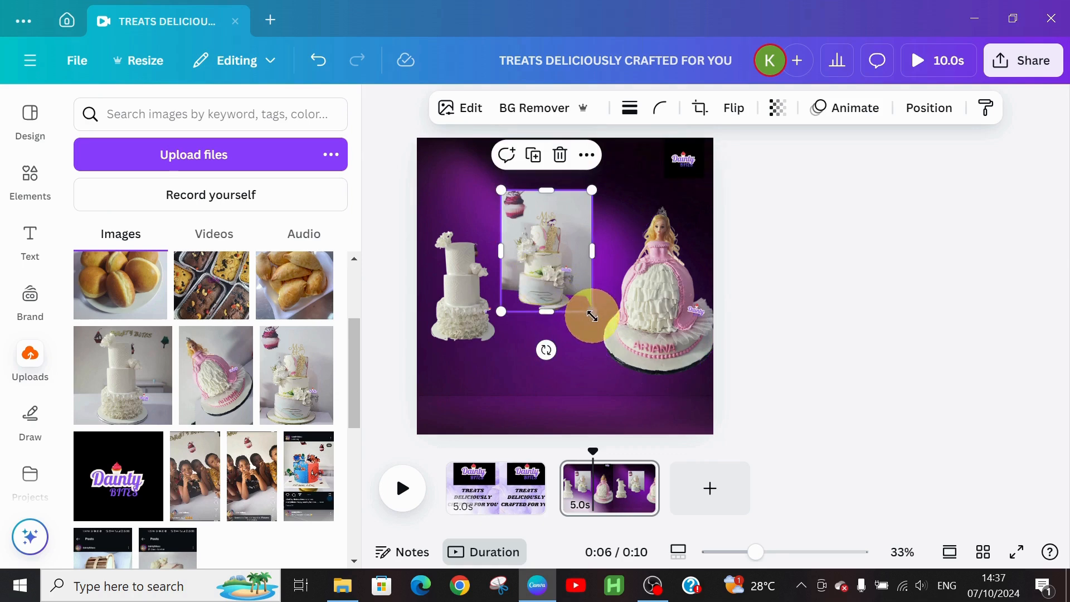
left_click_drag(592, 316, 627, 348)
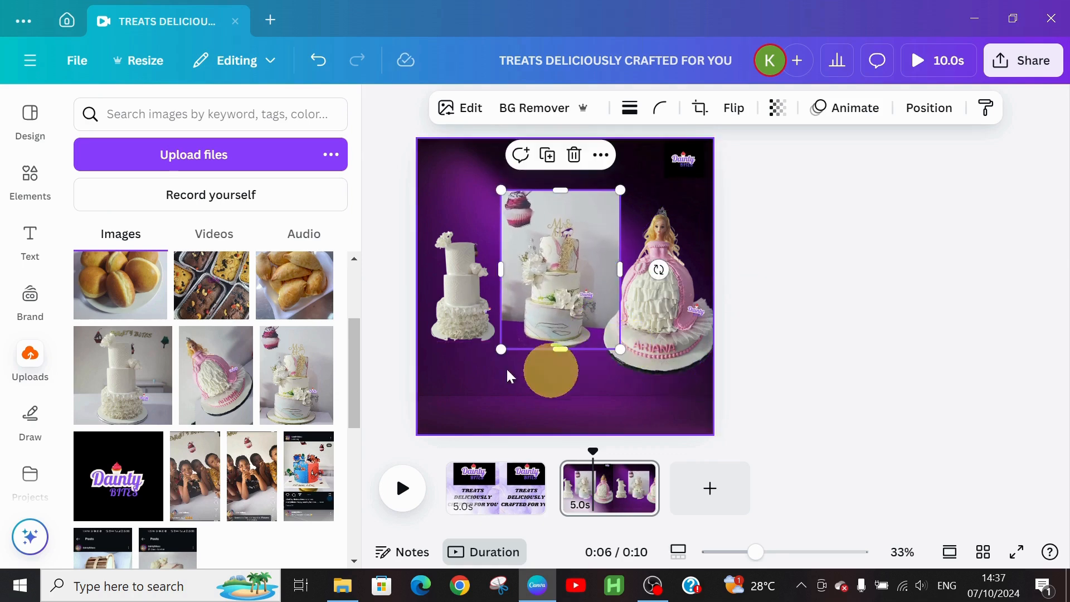
left_click(474, 320)
left_click_drag(574, 316, 579, 379)
left_click_drag(652, 301, 667, 269)
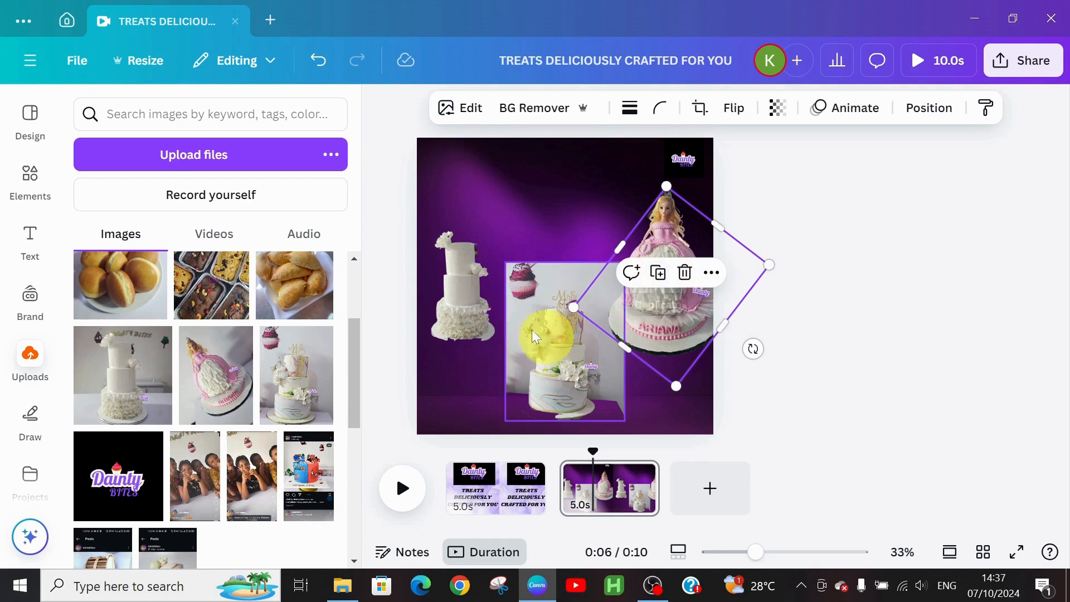
Step: Enlarge the white tiered cake and fit it into the top-left corner
left_click(452, 288)
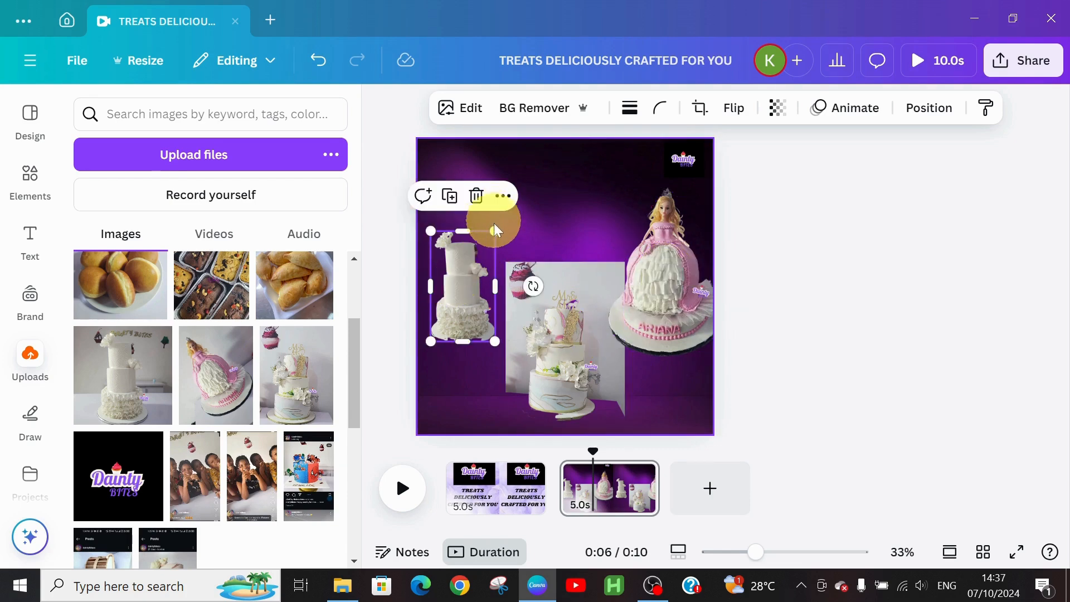
left_click_drag(493, 233, 528, 165)
left_click_drag(483, 281, 466, 256)
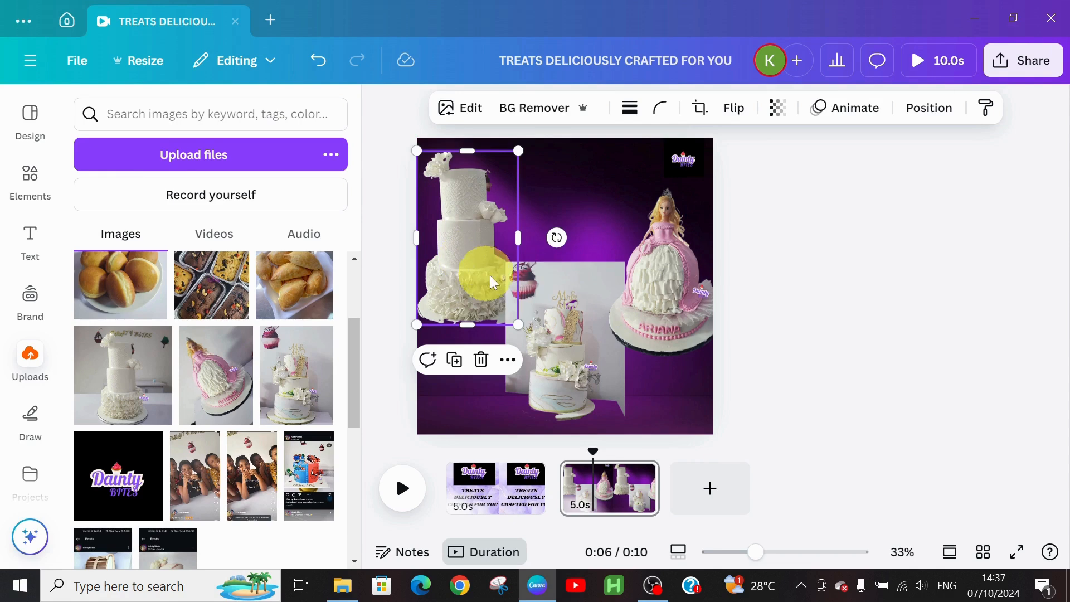
left_click_drag(519, 326, 505, 303)
Step: Narrow the middle cake photo from its side handle
left_click(589, 207)
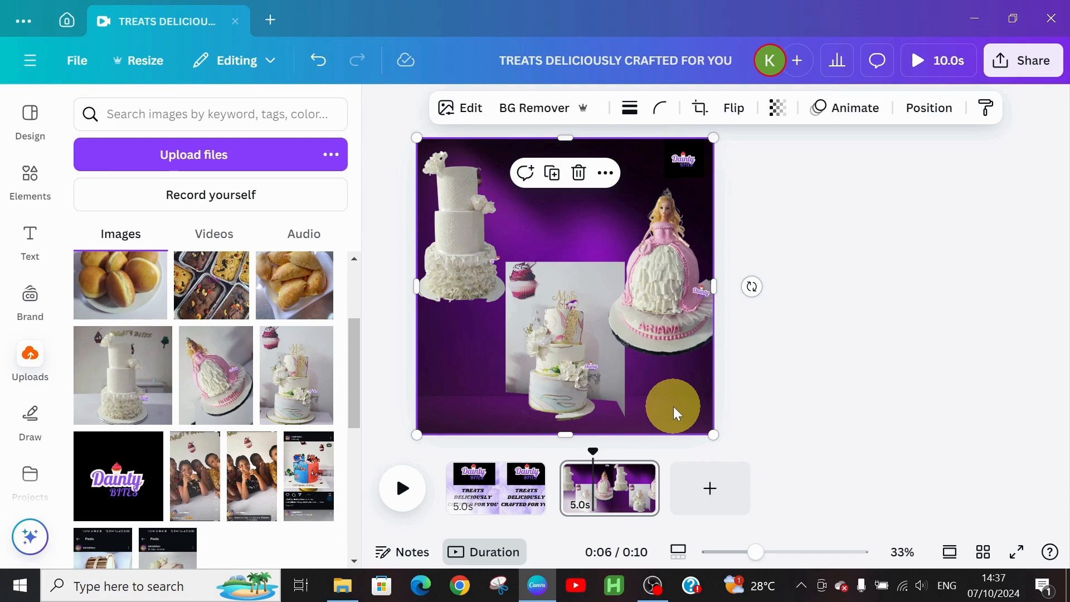
left_click(593, 349)
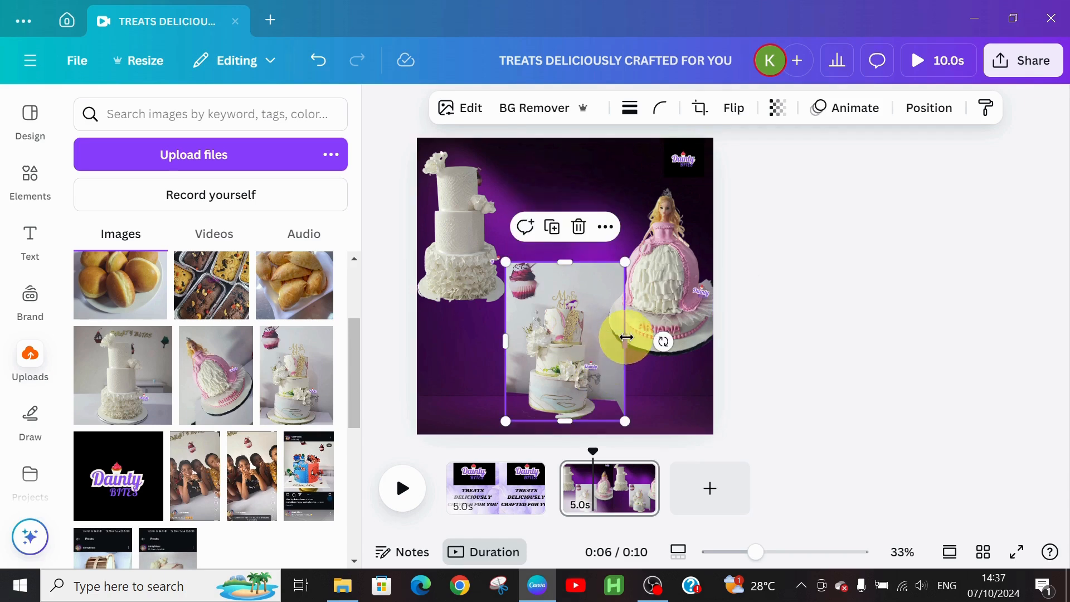
mouse_move(626, 337)
left_mouse_down()
mouse_move(597, 340)
mouse_move(606, 338)
left_mouse_up()
left_click(671, 386)
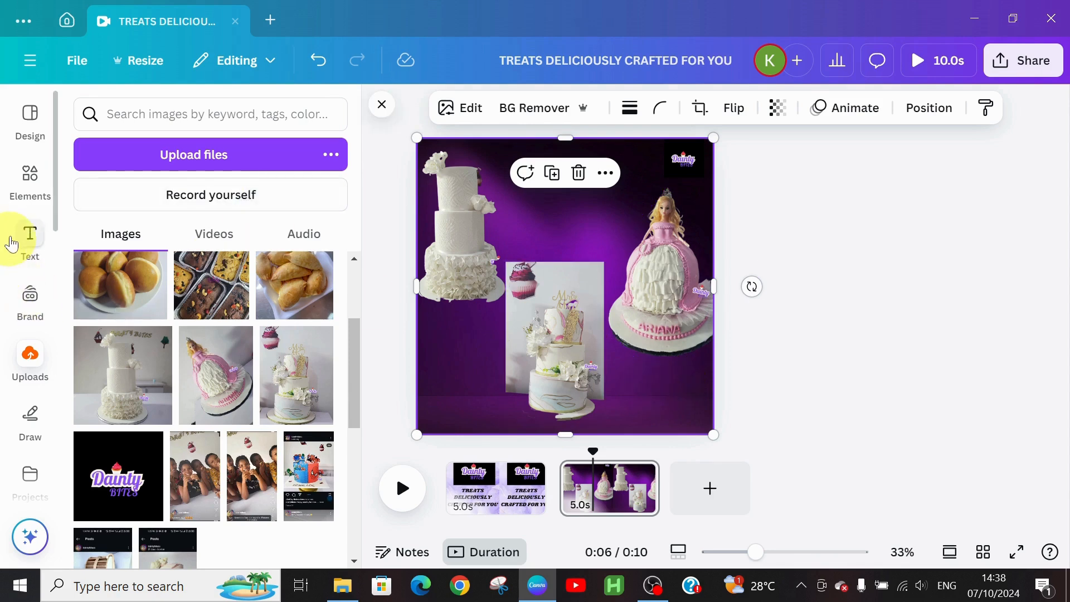
Step: Add a pill from the SHAPES elements and place it at the left edge below the white cake
left_click(16, 197)
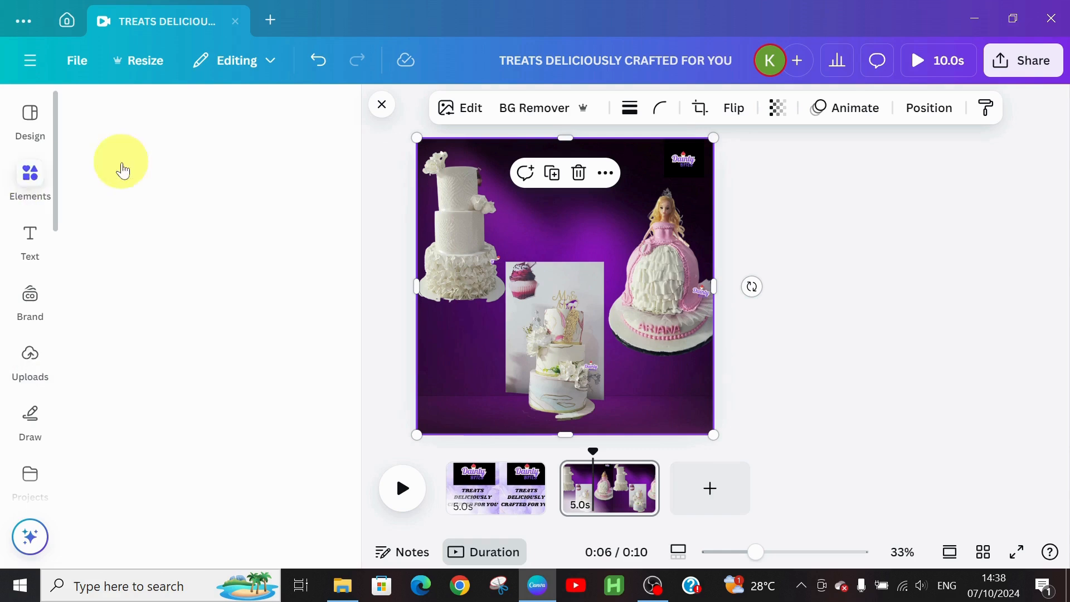
left_click(302, 115)
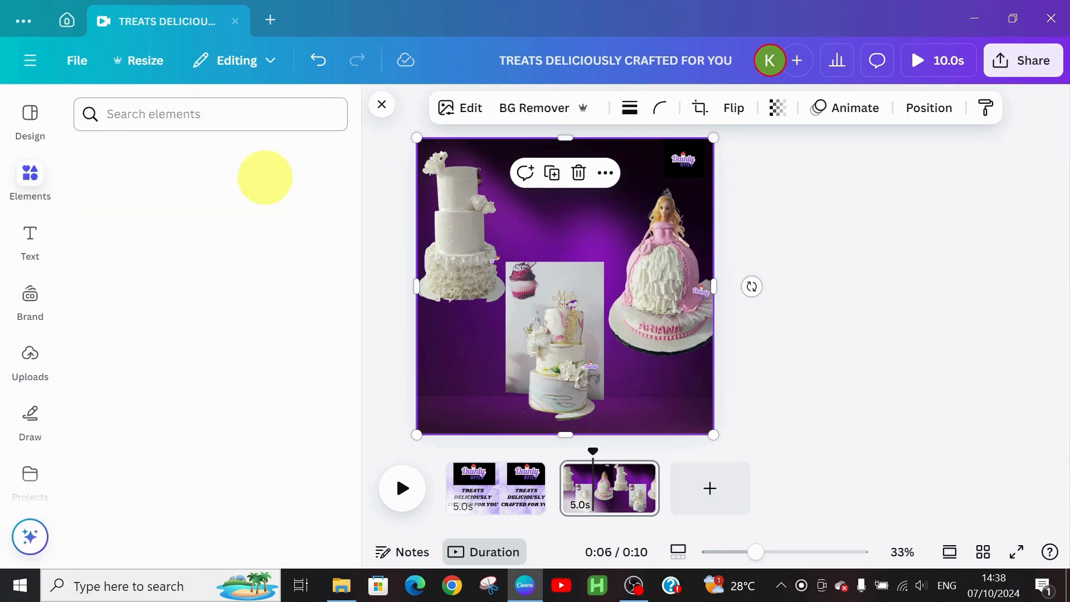
left_click(177, 116)
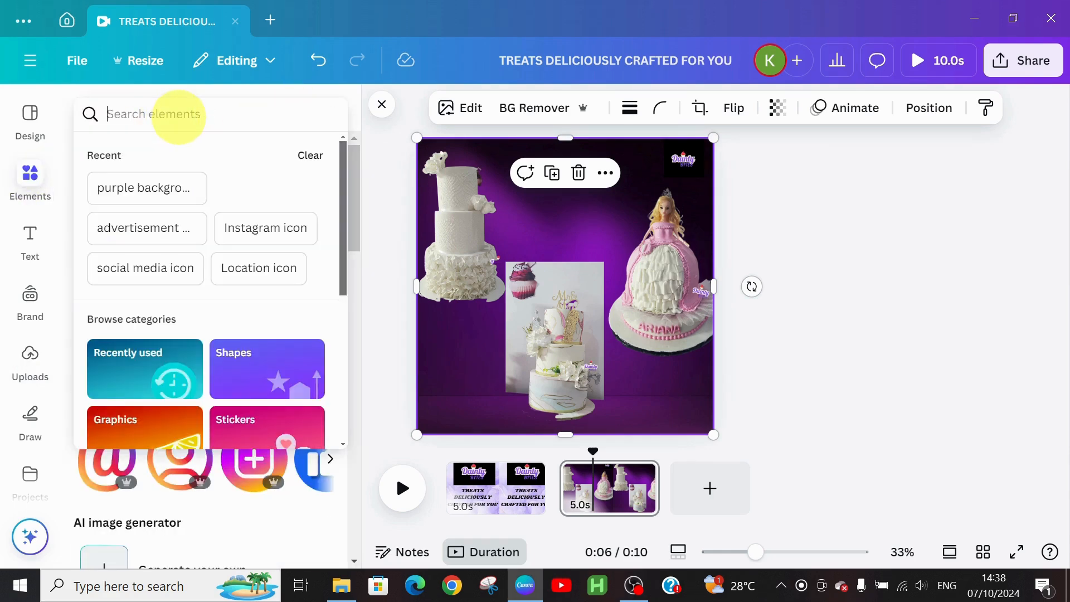
type("SHA")
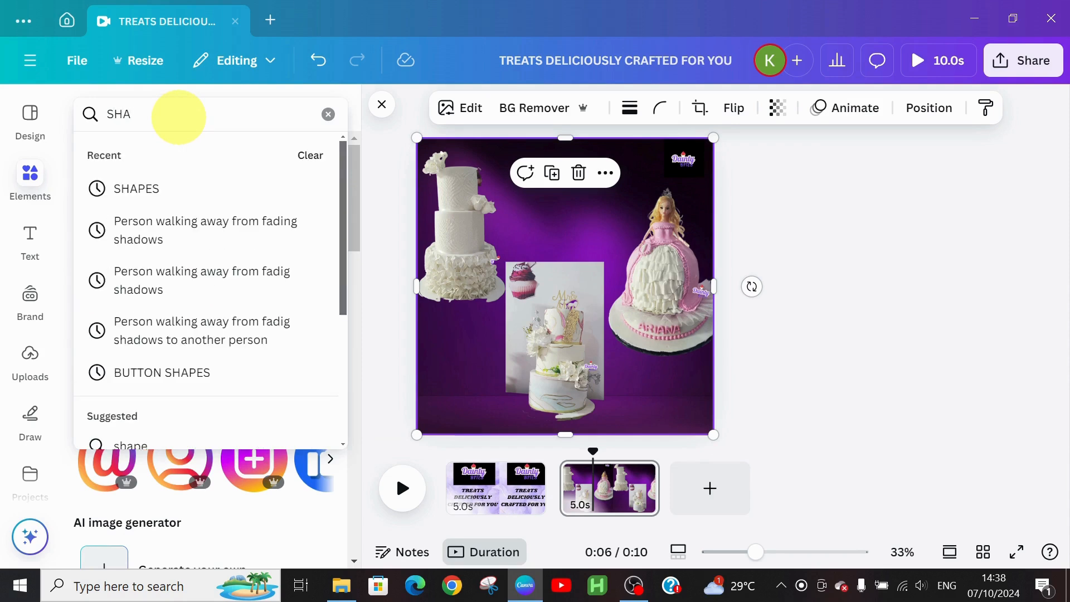
left_click(137, 188)
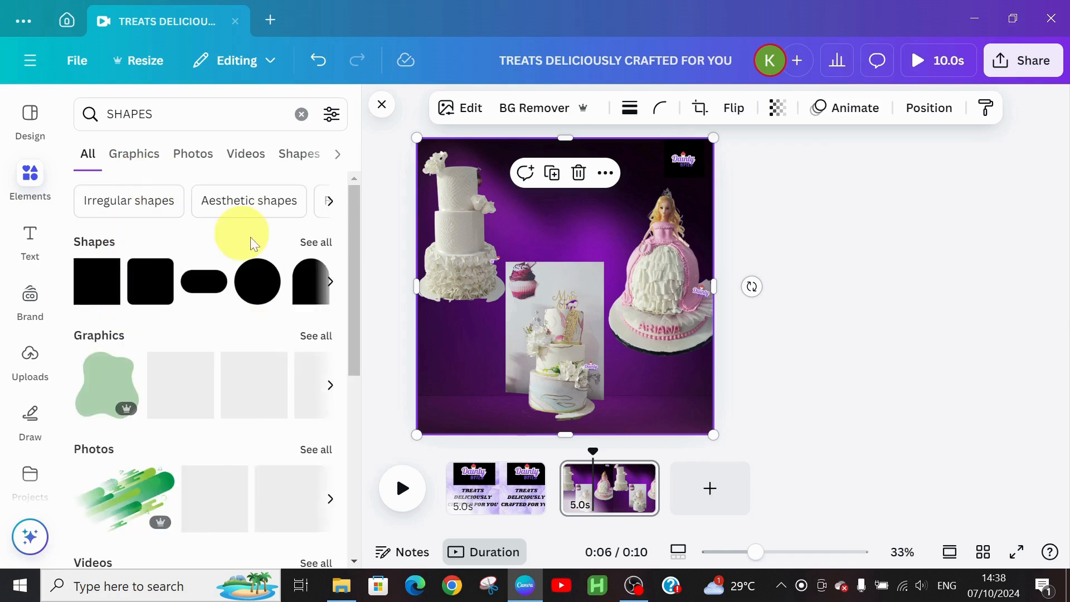
left_click(202, 279)
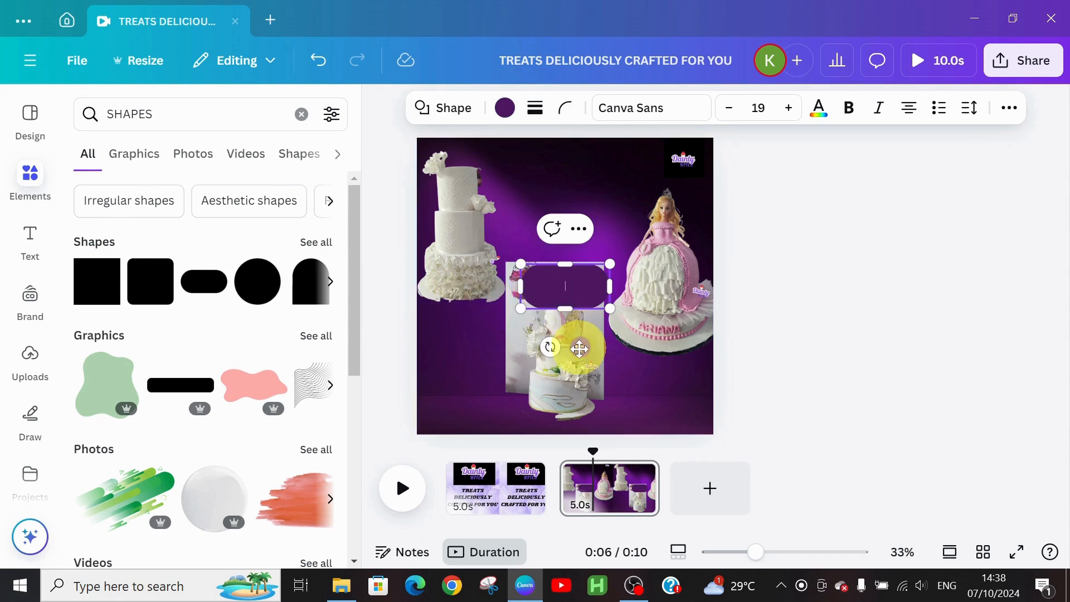
left_click_drag(579, 348, 480, 404)
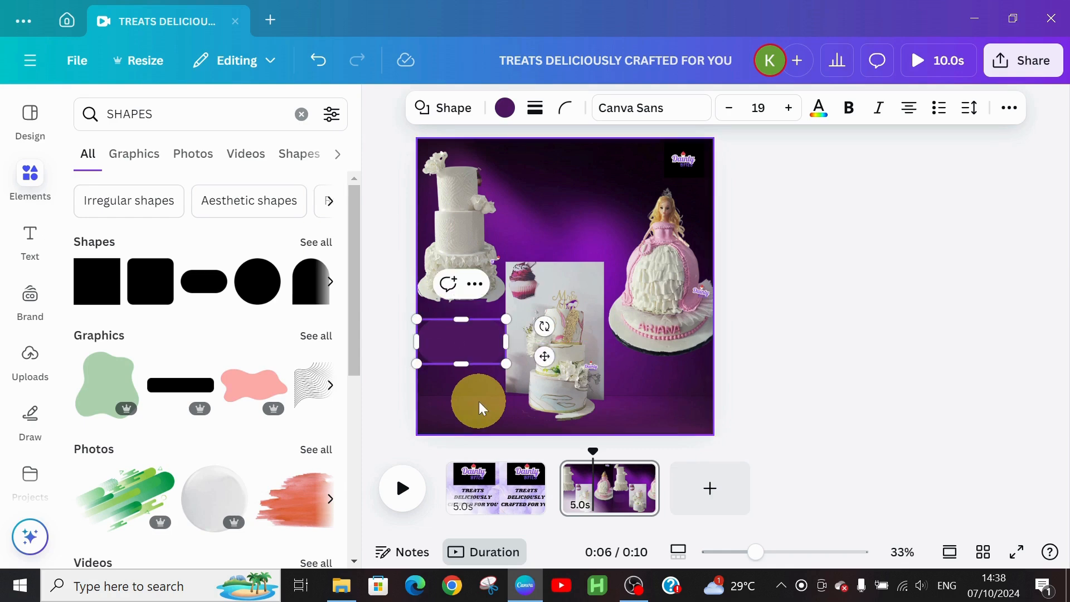
Step: Add a DELICIOUS text box at the lower left and reduce its font size to 60
left_click(31, 237)
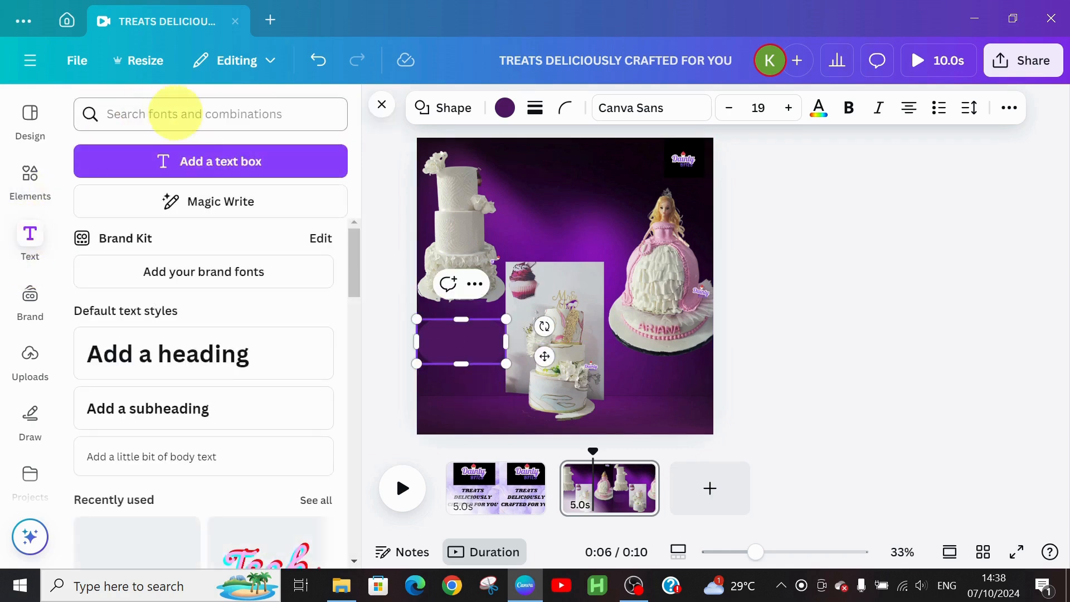
left_click(205, 175)
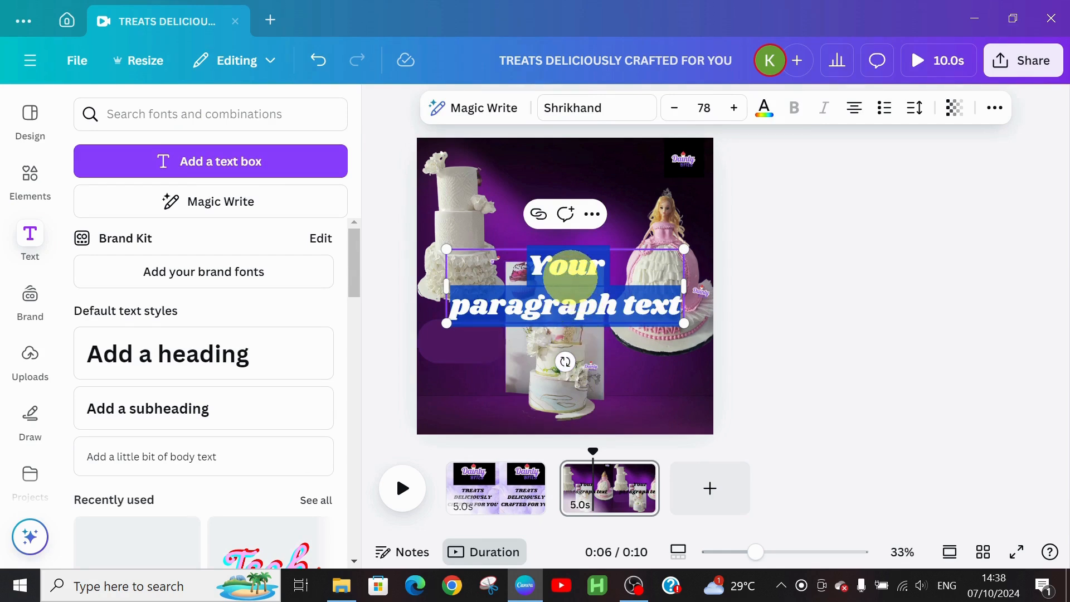
type("DE")
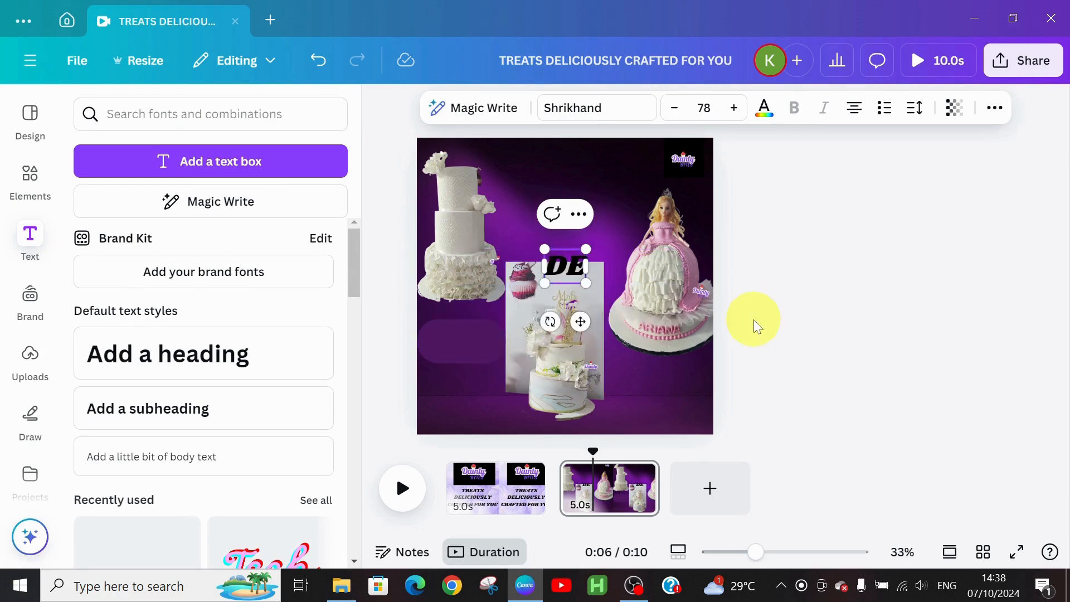
type("LICIOUS")
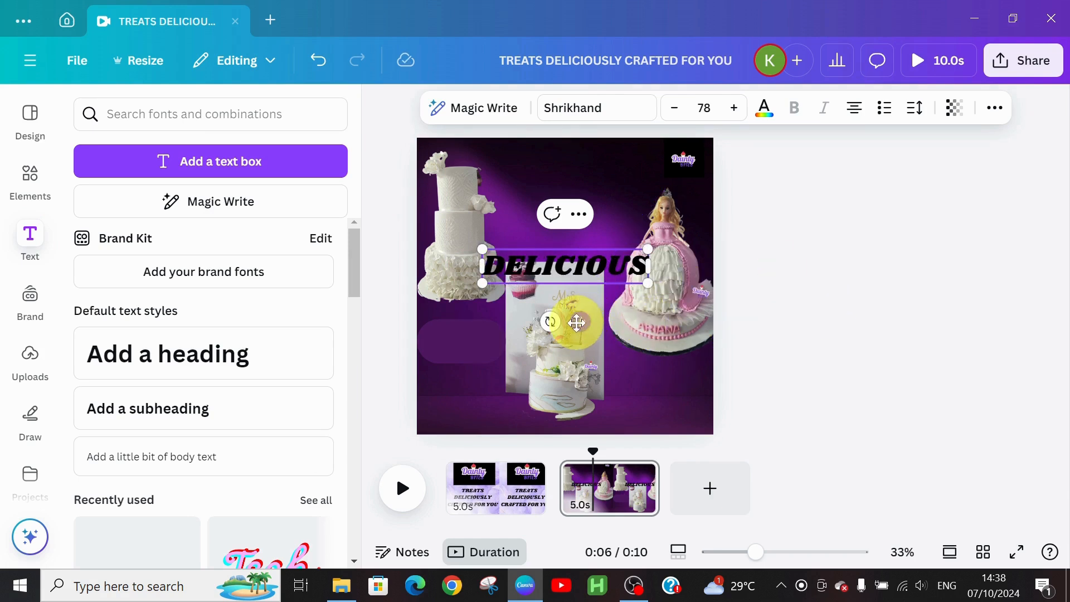
left_click_drag(576, 322, 509, 389)
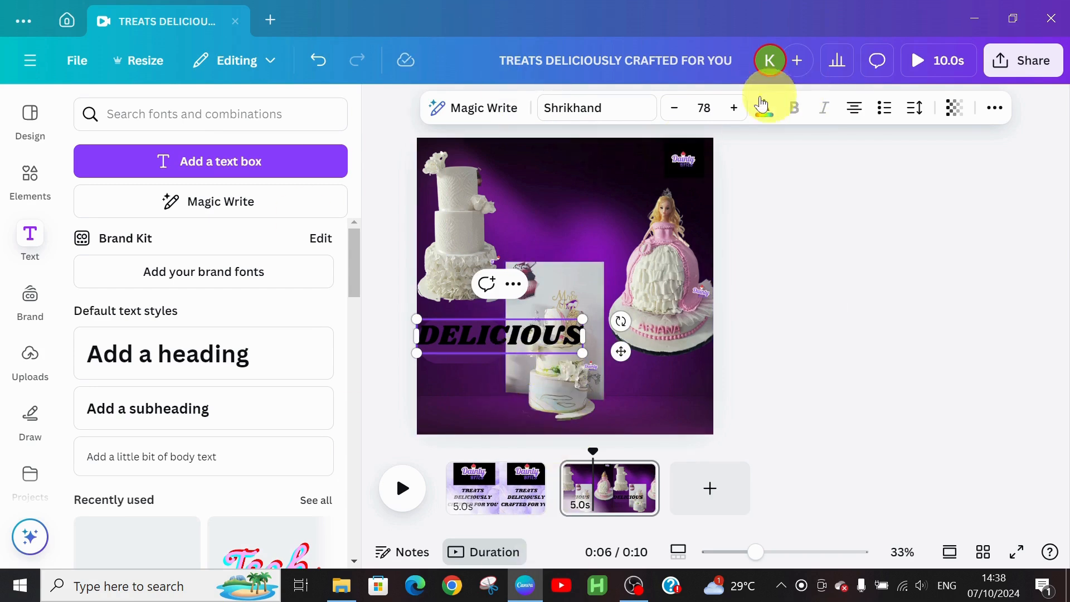
left_click(674, 109)
left_click(674, 109)
left_click(675, 109)
left_click(675, 109)
left_click(675, 109)
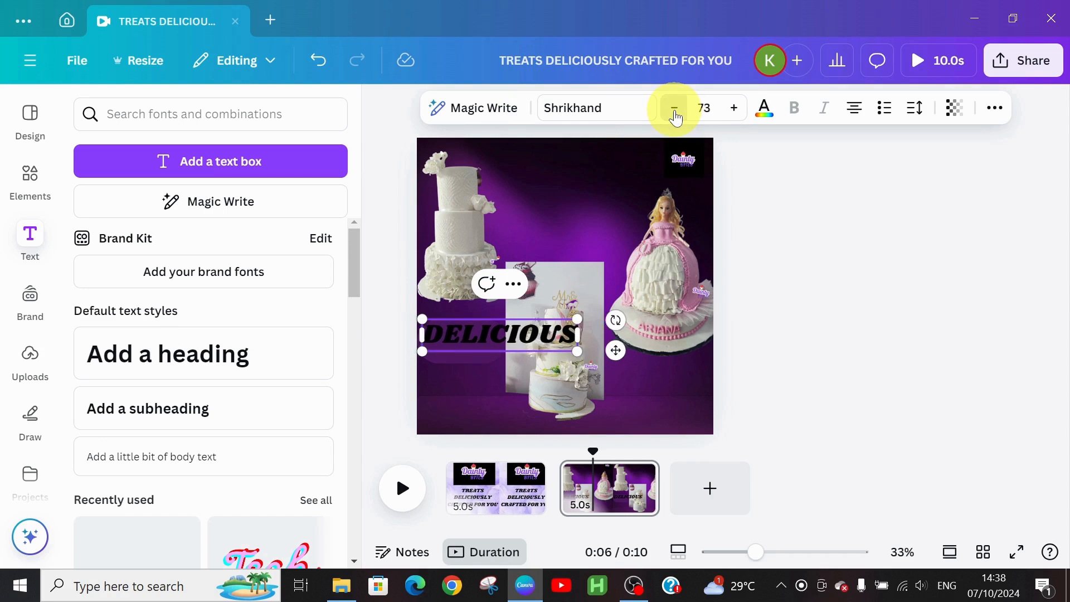
left_click(675, 109)
left_click(675, 110)
left_click(675, 109)
left_click(675, 109)
left_click(675, 109)
left_click(675, 109)
left_click(675, 110)
left_click(675, 110)
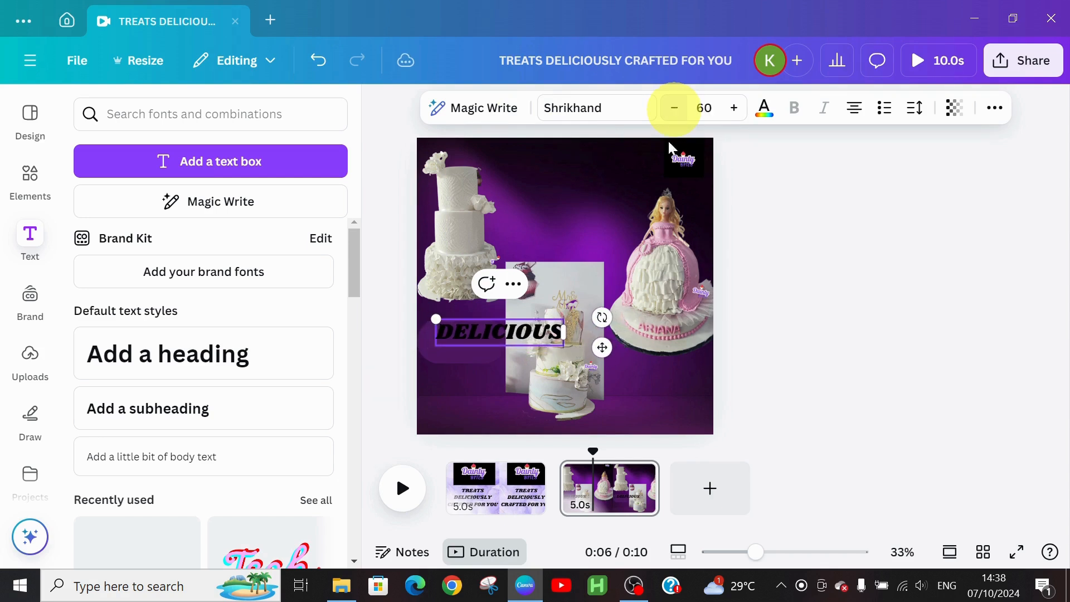
Step: Shorten the purple pill, drop DELICIOUS to size 44, and place it over the pill
left_click(449, 352)
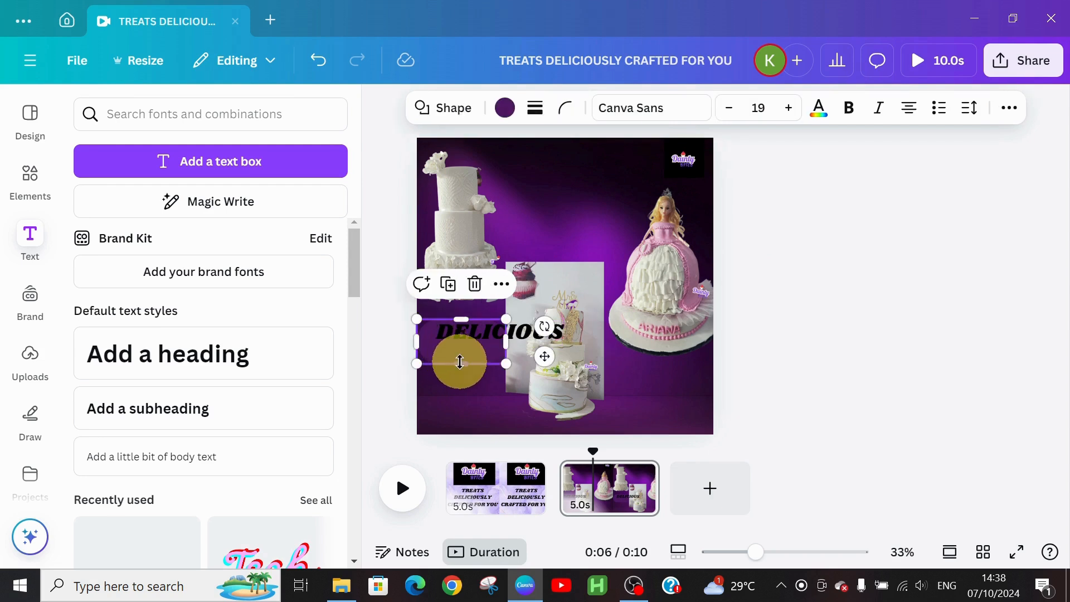
left_click_drag(460, 362, 459, 344)
left_click_drag(527, 342, 502, 333)
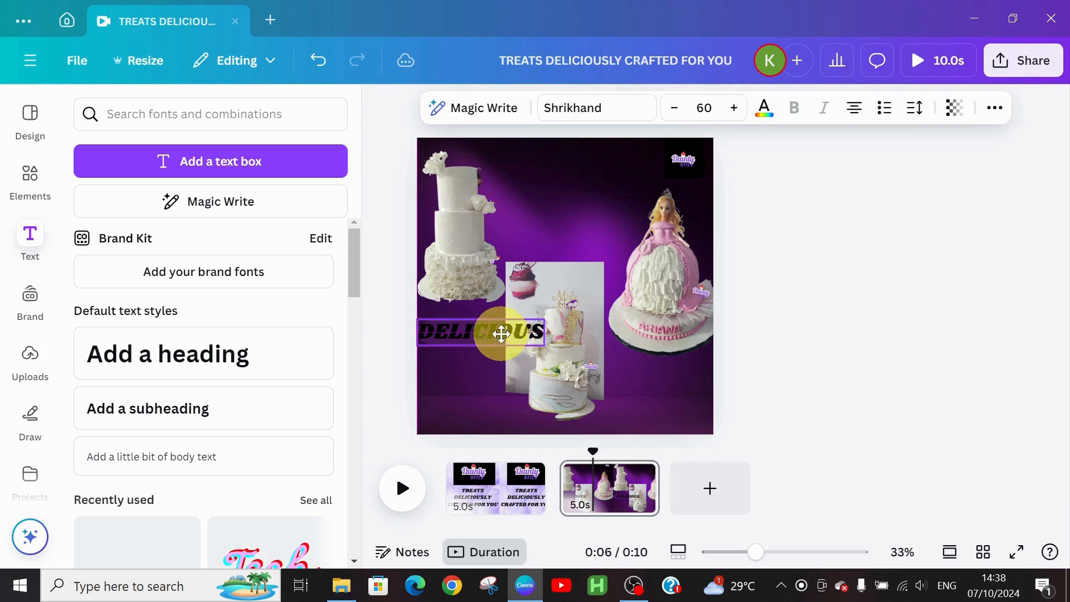
left_click(674, 107)
left_click(675, 108)
double_click(674, 107)
double_click(674, 108)
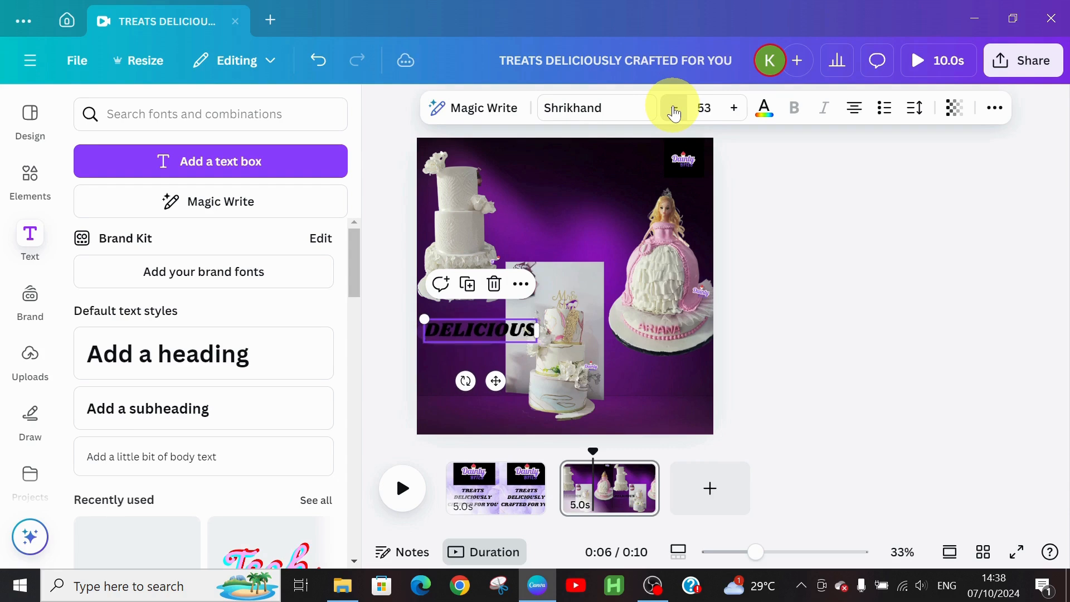
double_click(674, 107)
double_click(674, 107)
double_click(674, 108)
double_click(674, 108)
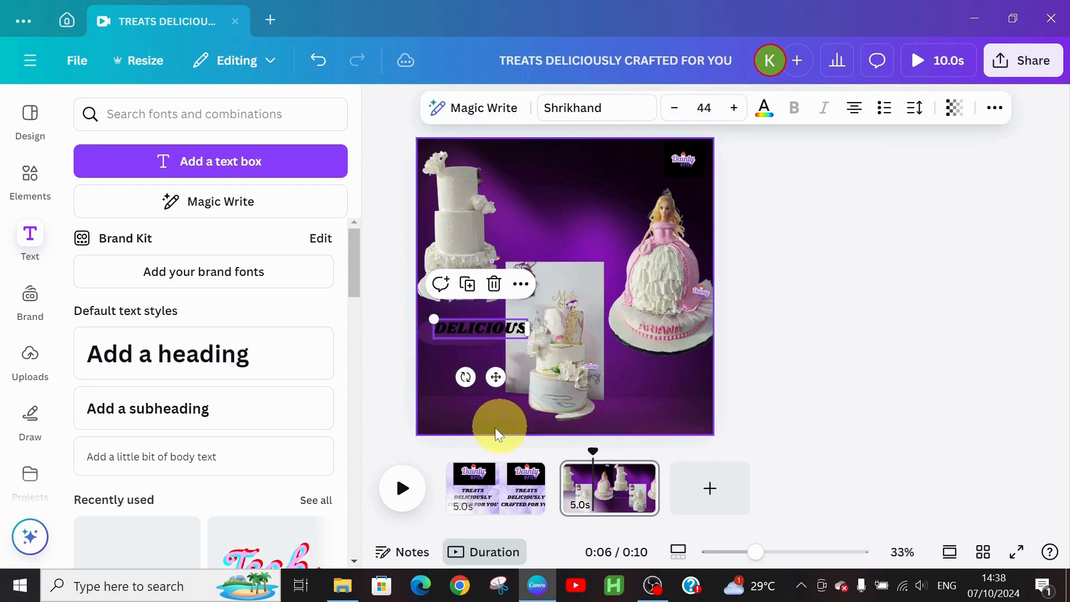
left_click_drag(493, 378, 483, 380)
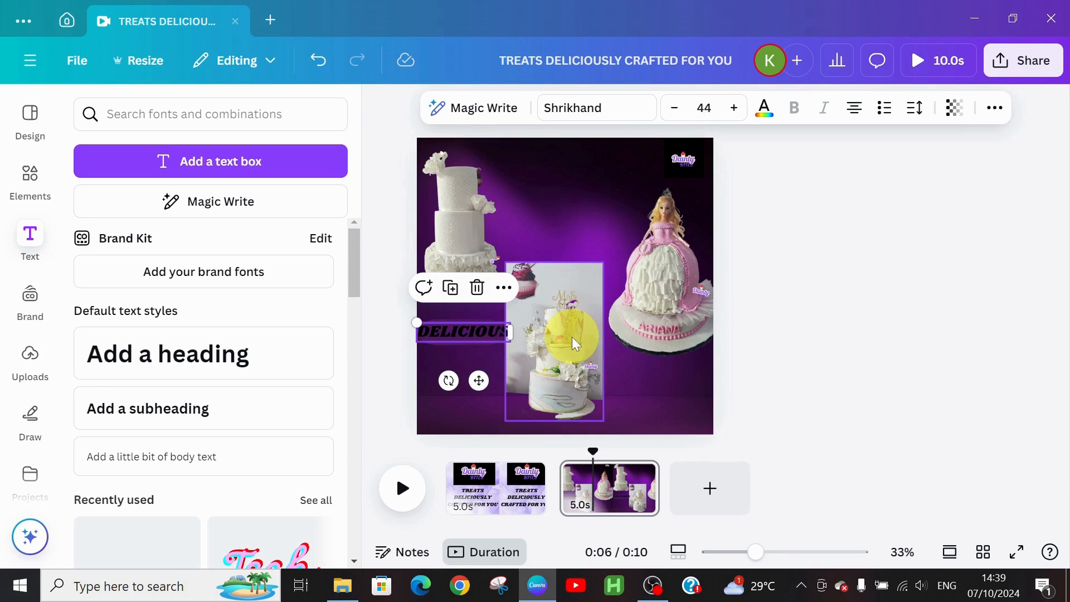
mouse_move(575, 344)
left_mouse_down()
mouse_move(585, 335)
mouse_move(572, 341)
left_mouse_up()
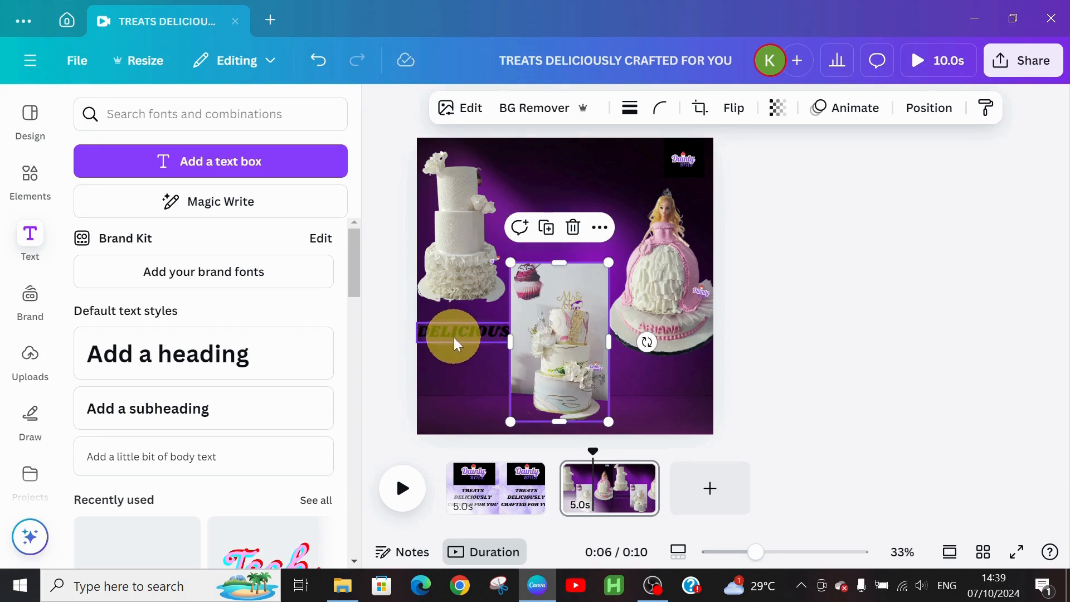
left_click(477, 322)
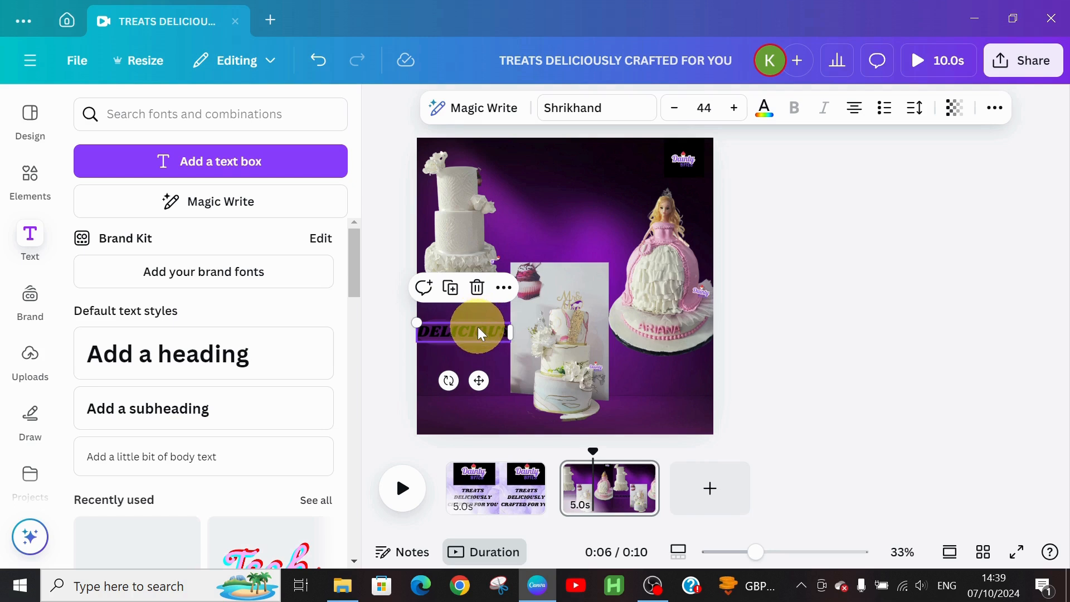
Step: Make the pill shape behind DELICIOUS white
left_click(479, 318)
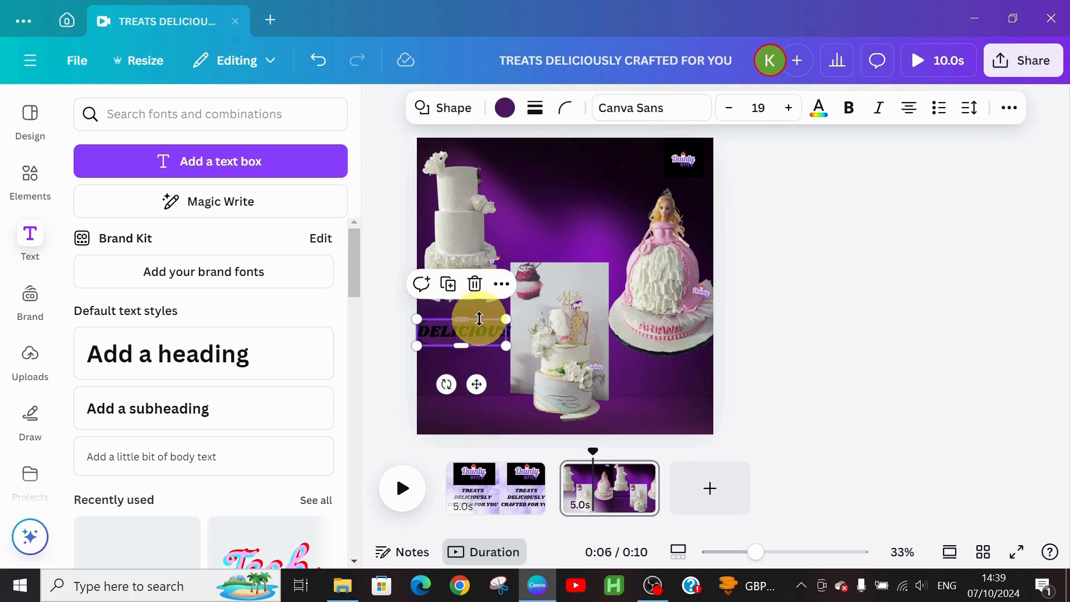
left_click(505, 107)
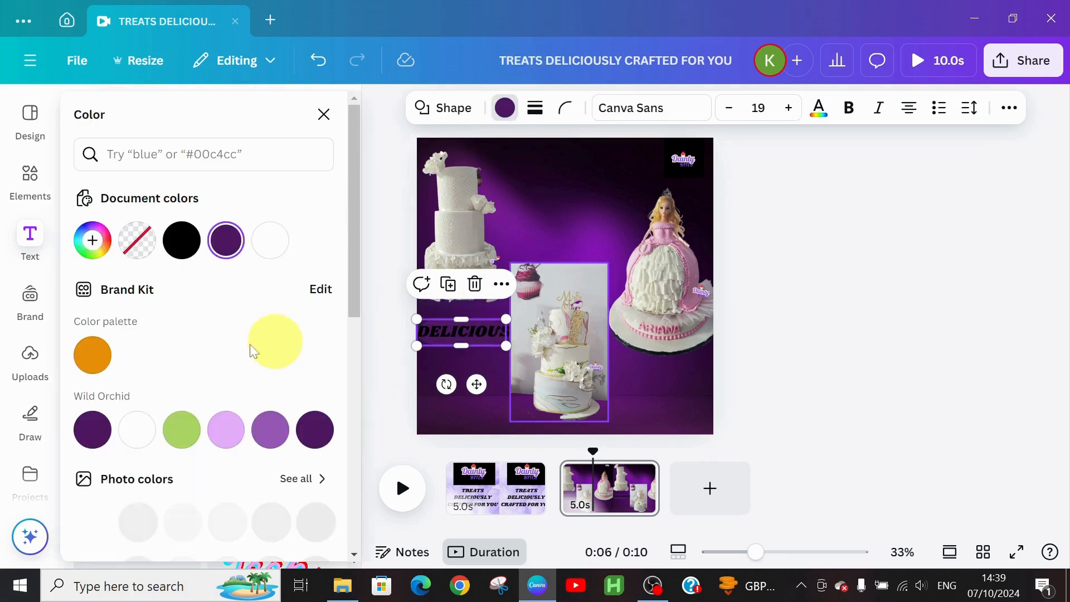
left_click(138, 430)
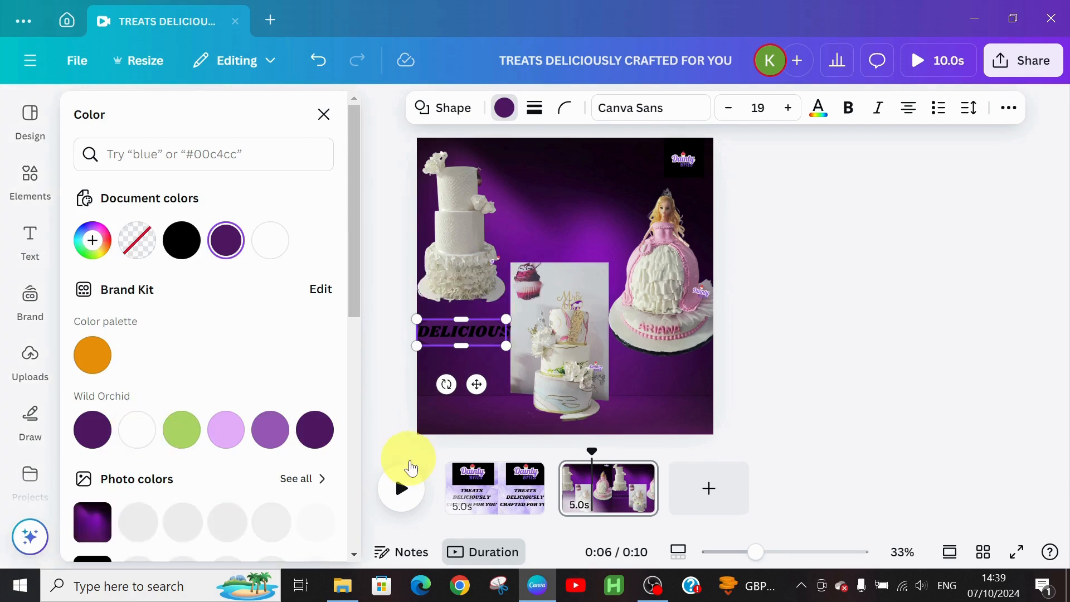
left_click(477, 406)
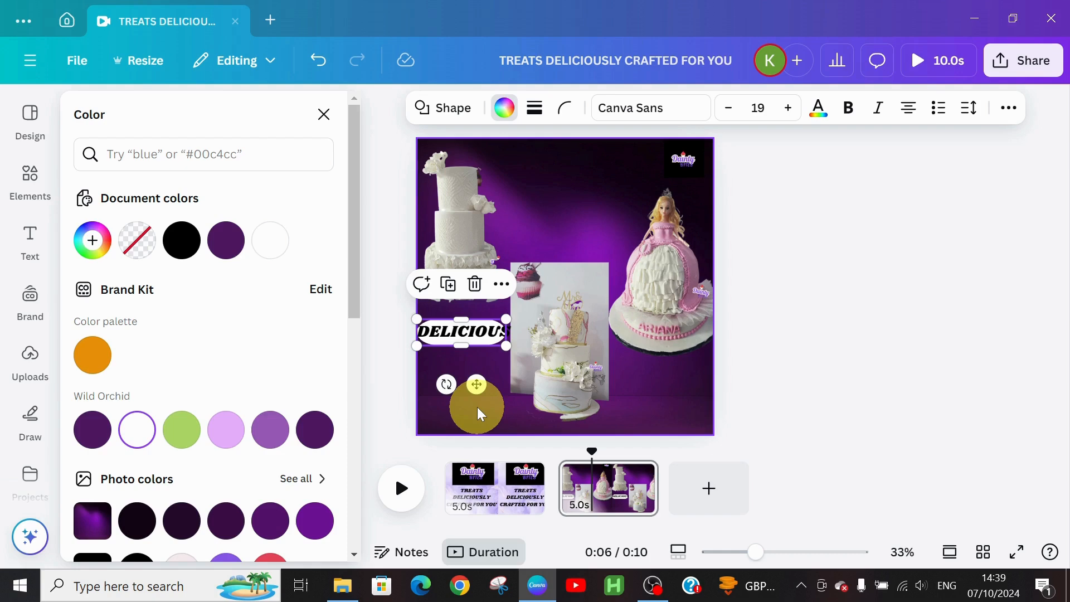
Step: Set the DELICIOUS text in the Bukhari Script font
left_click(476, 329)
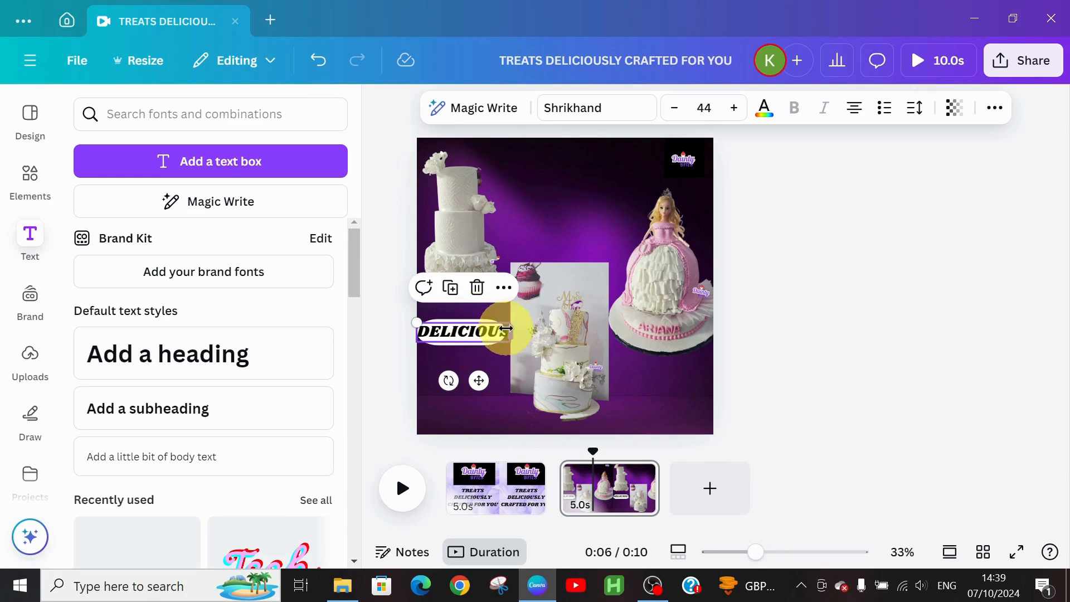
left_click_drag(506, 328, 505, 329)
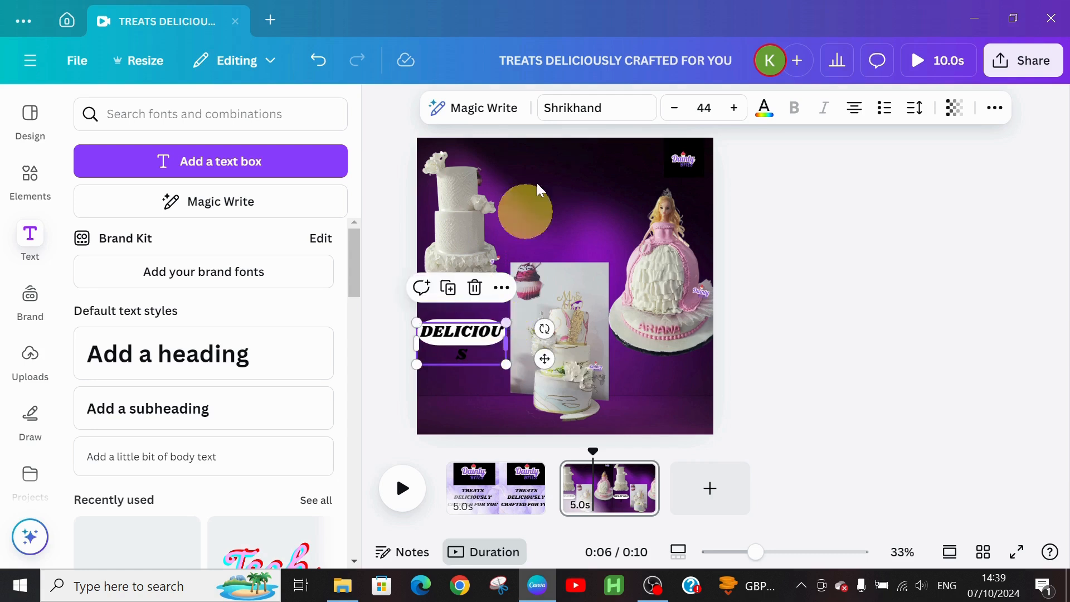
left_click(592, 111)
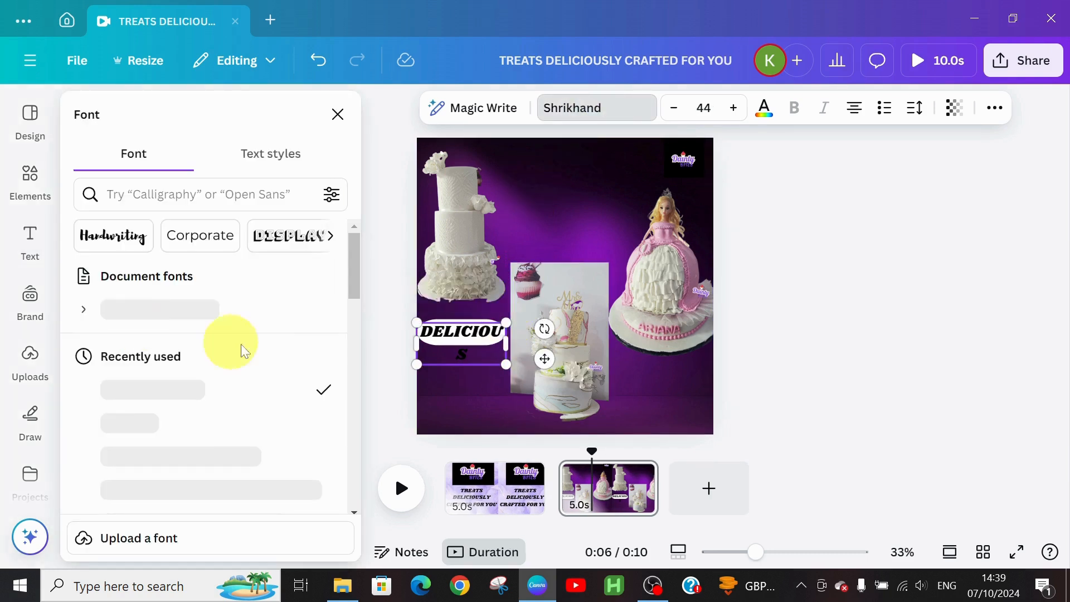
left_click_drag(351, 267, 356, 324)
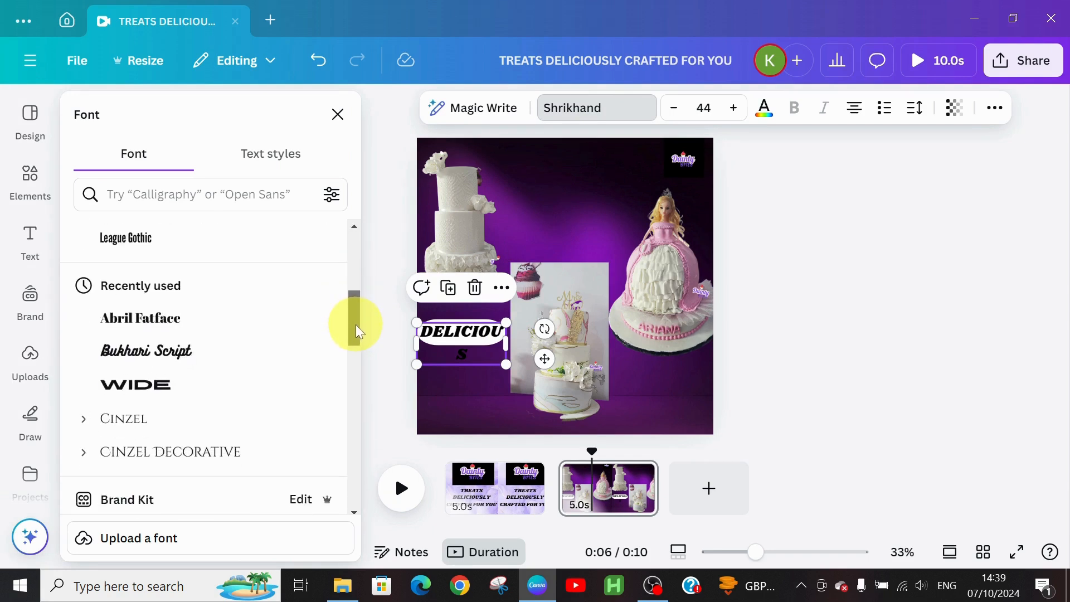
left_click(164, 359)
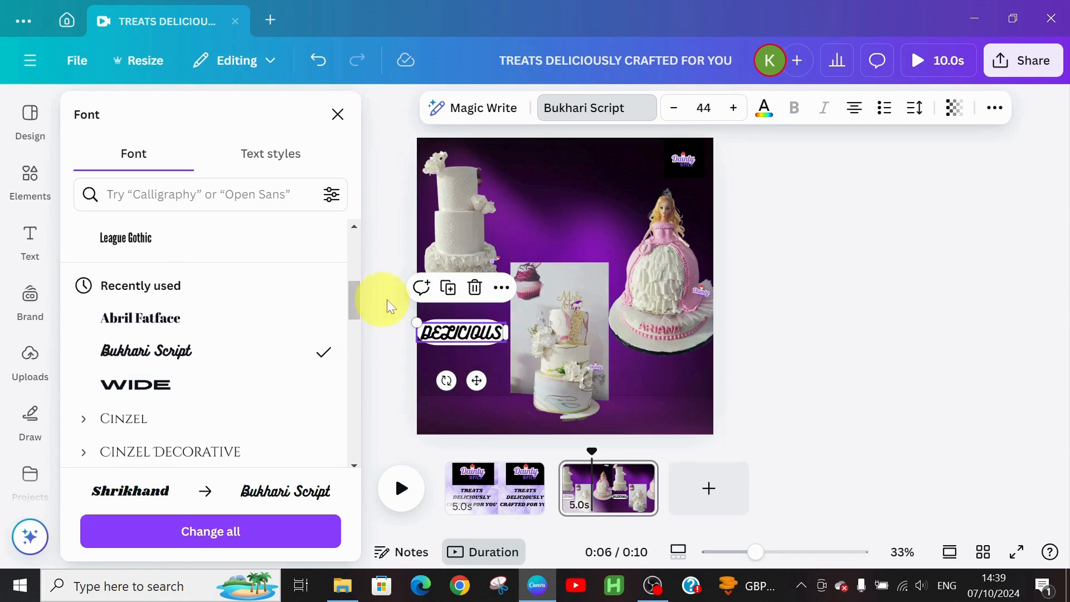
left_click(481, 358)
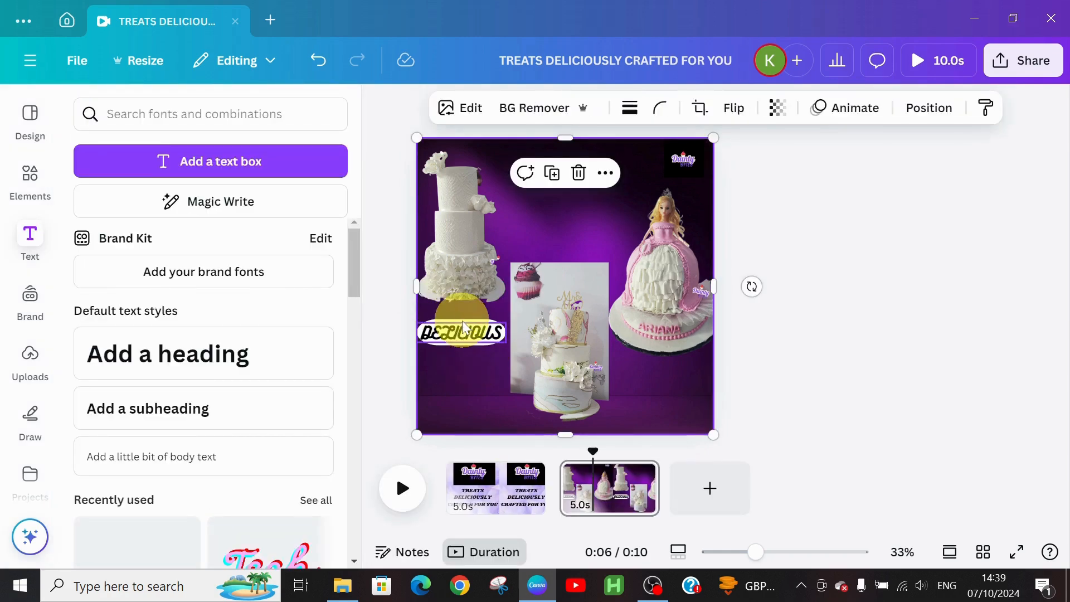
Step: Copy the white pill and DELICIOUS label to the top centre and retype it as 'yummy'
left_click(465, 326)
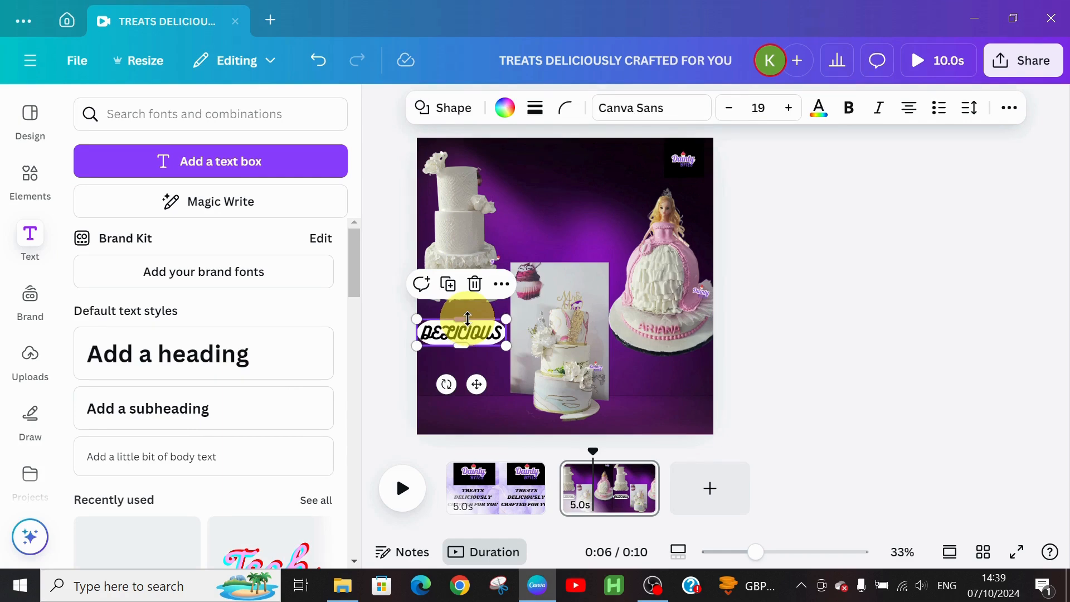
key("ctrl+d")
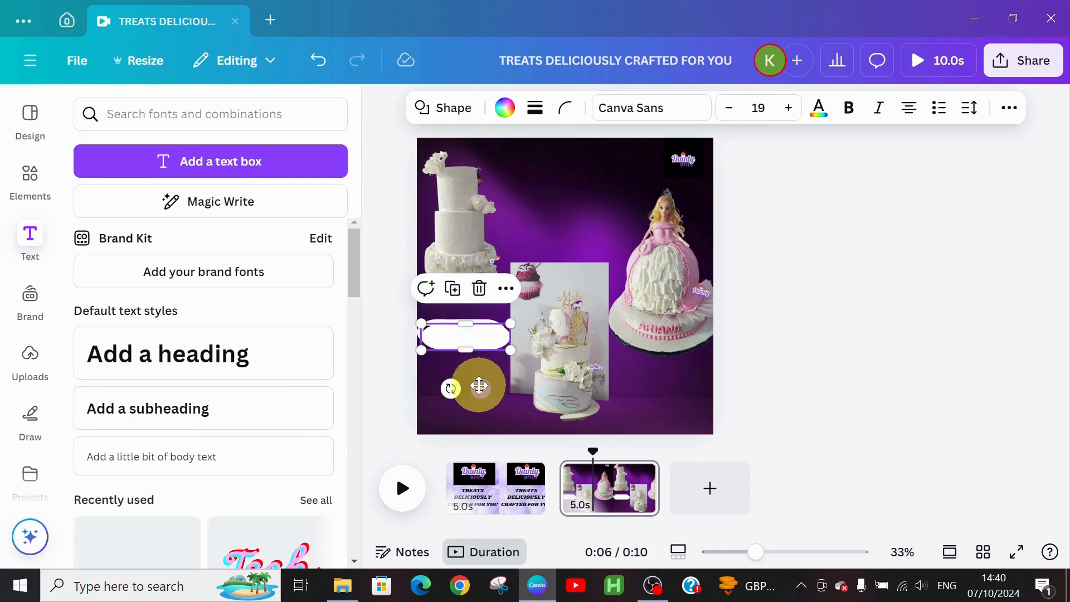
left_click_drag(480, 385, 576, 273)
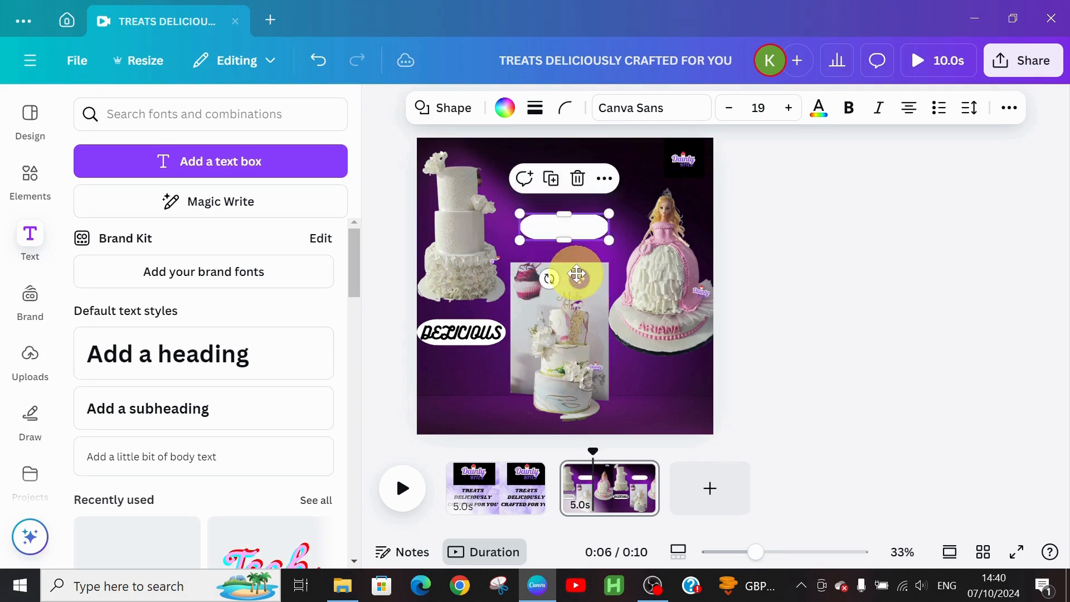
left_click(469, 336)
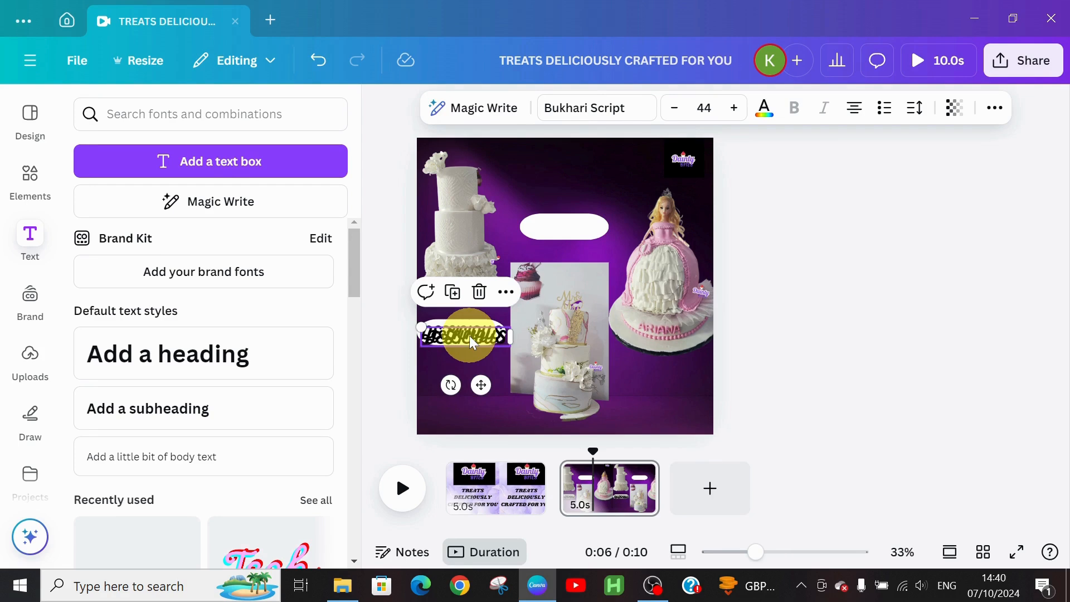
left_click_drag(477, 381, 584, 273)
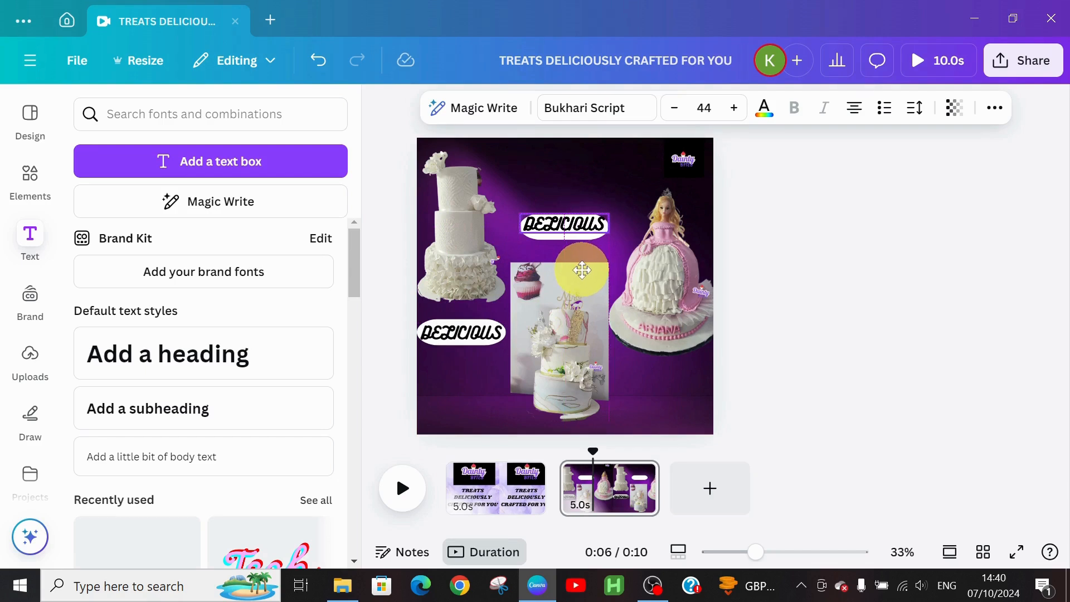
double_click(570, 230)
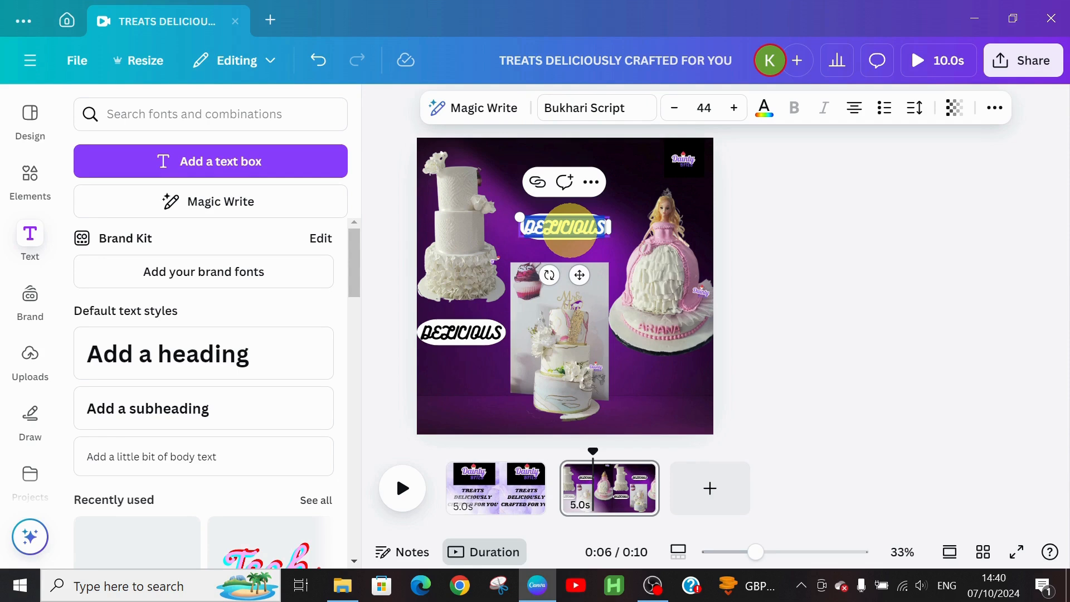
type("yum")
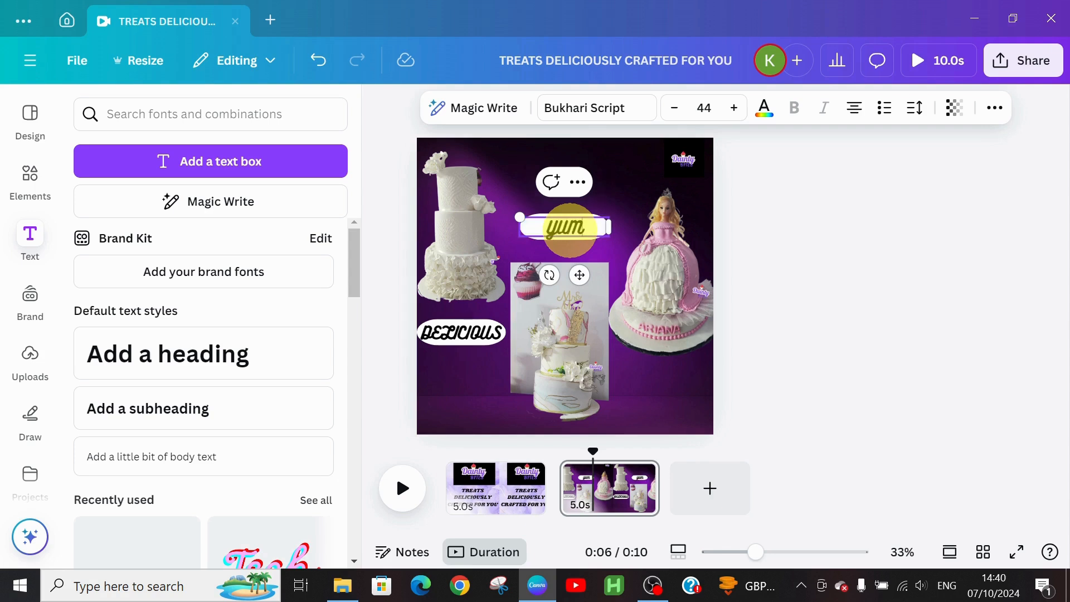
type("my")
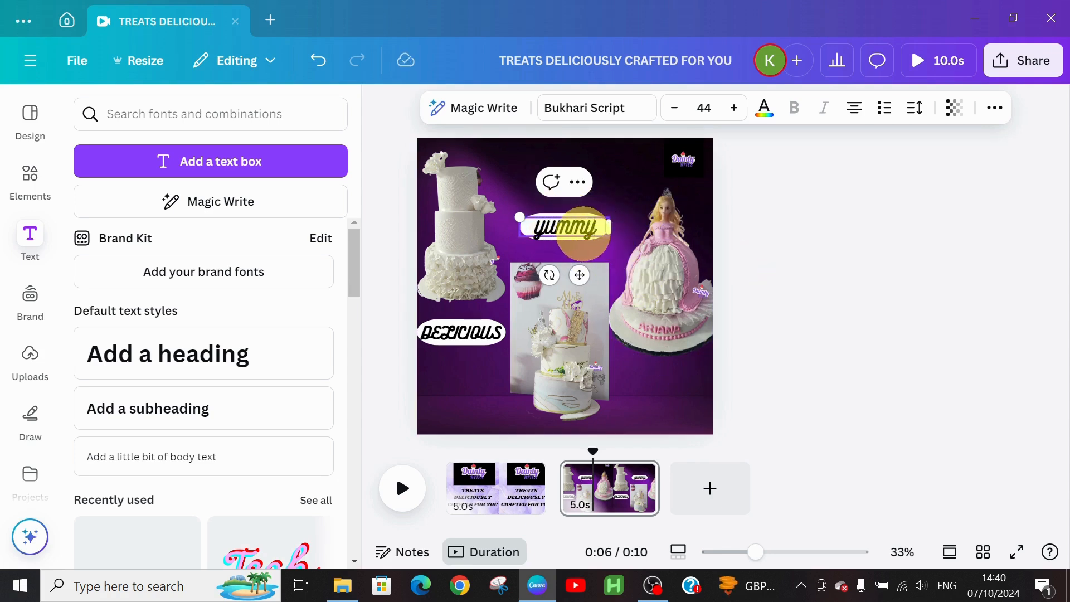
left_click(592, 203)
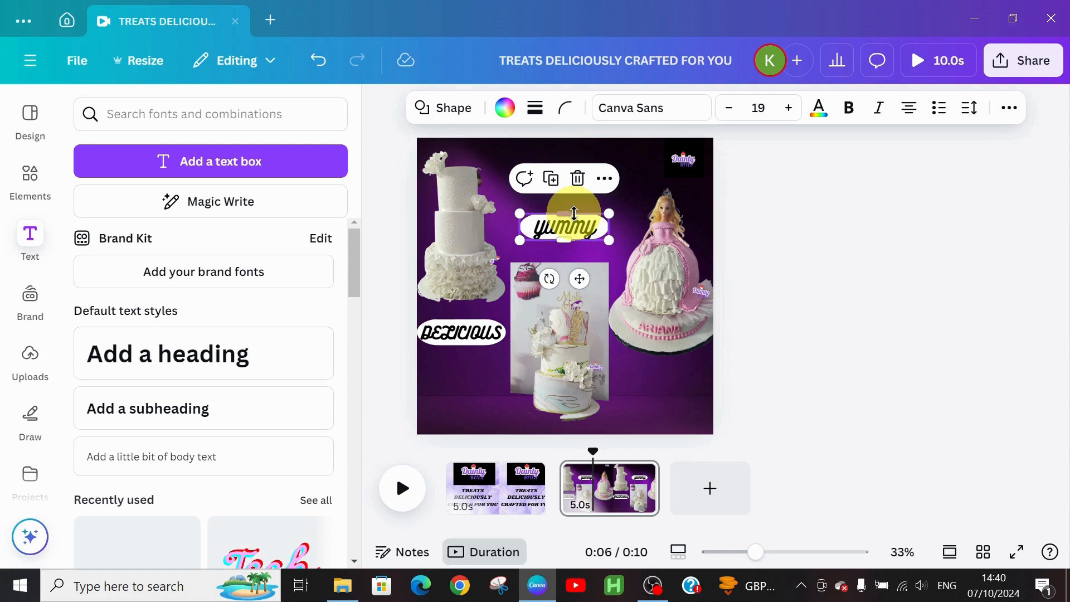
Step: Duplicate the pill and yummy text to the lower right and retype it as 'APPETIZING'
key("ctrl+d")
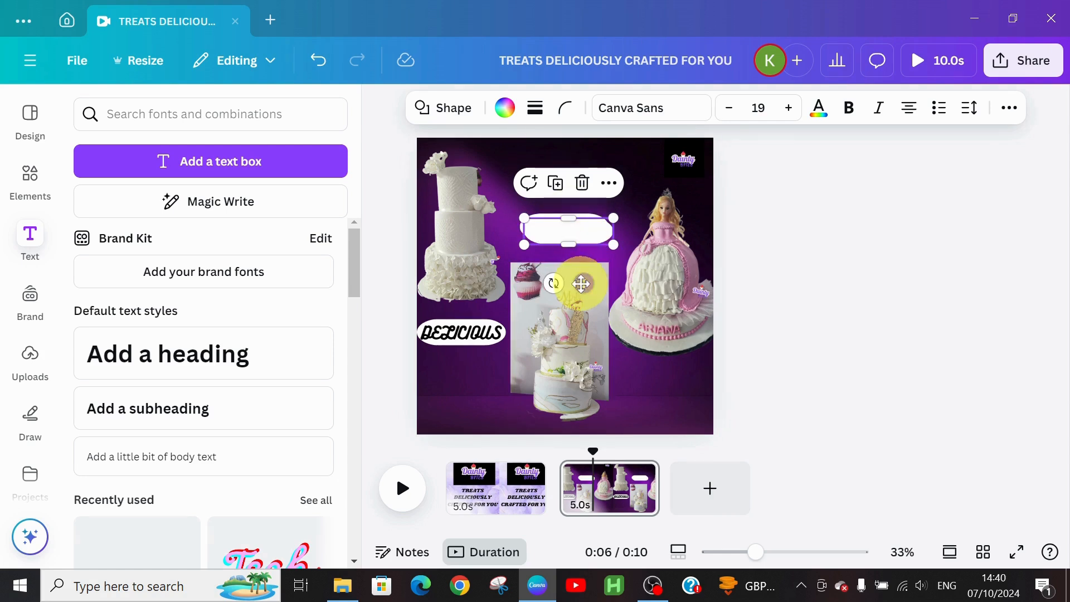
left_click_drag(581, 284, 679, 428)
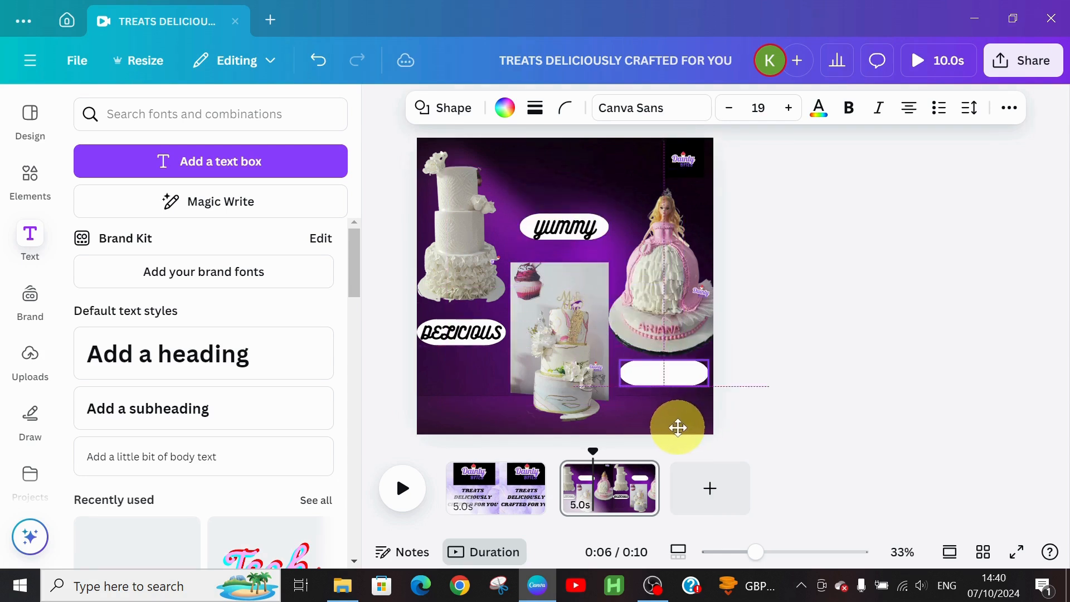
left_click(553, 231)
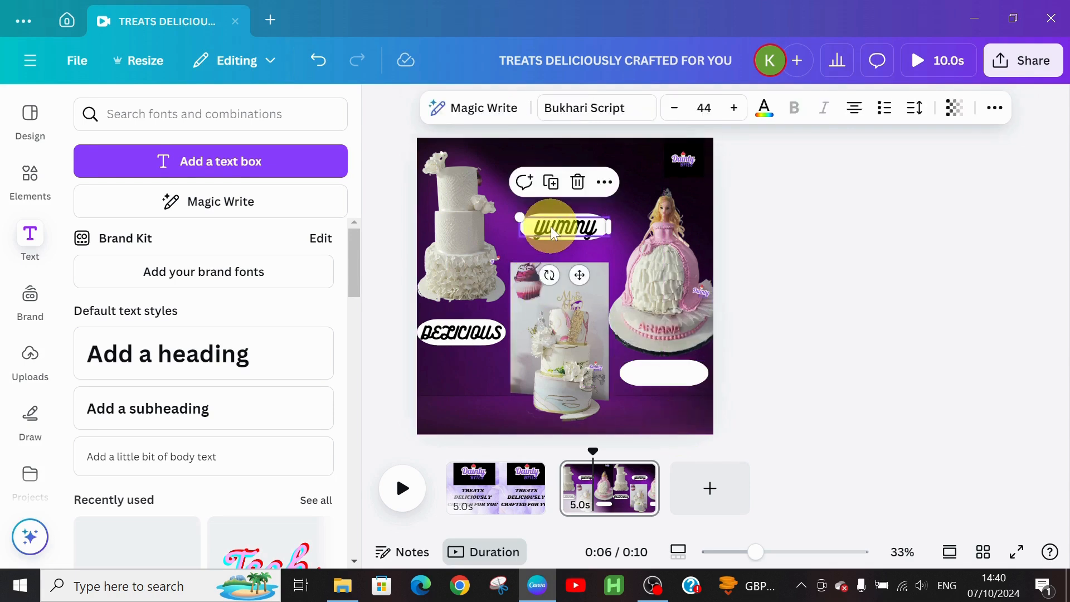
key("ctrl+d")
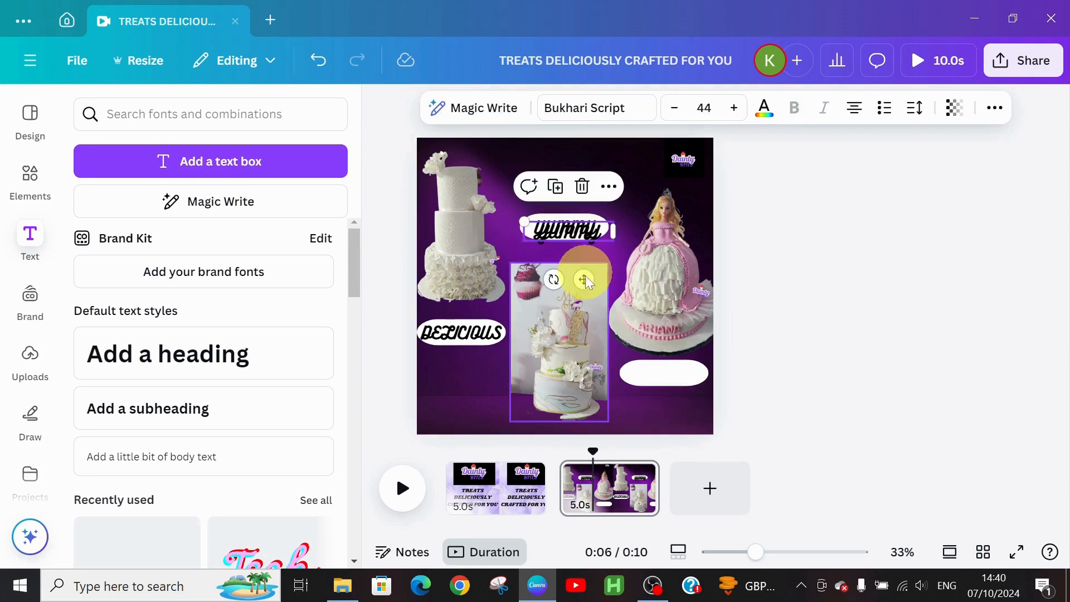
left_click_drag(584, 279, 681, 421)
double_click(650, 382)
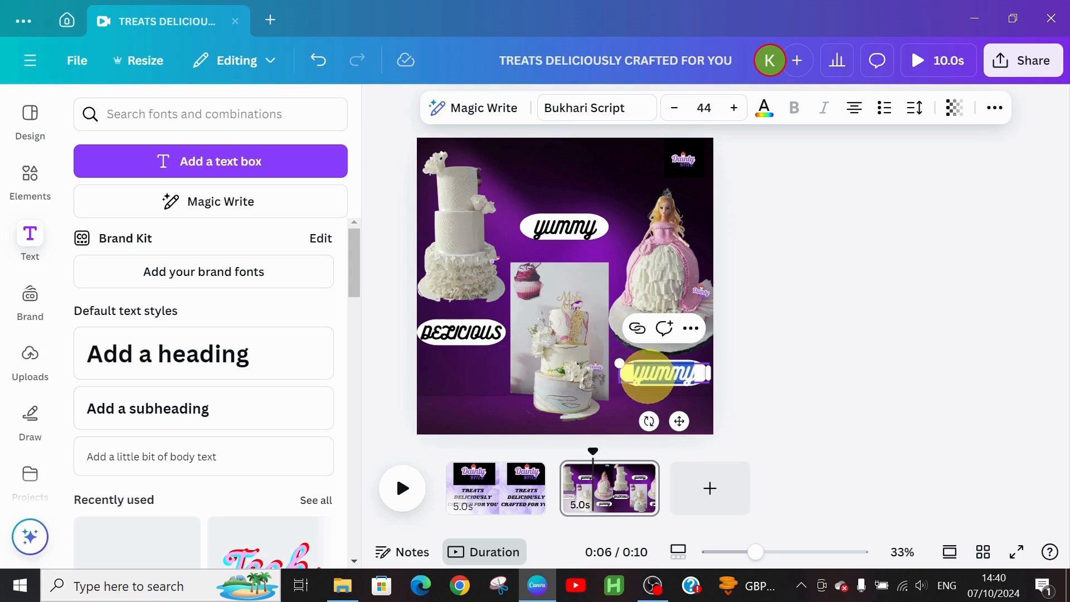
type("a")
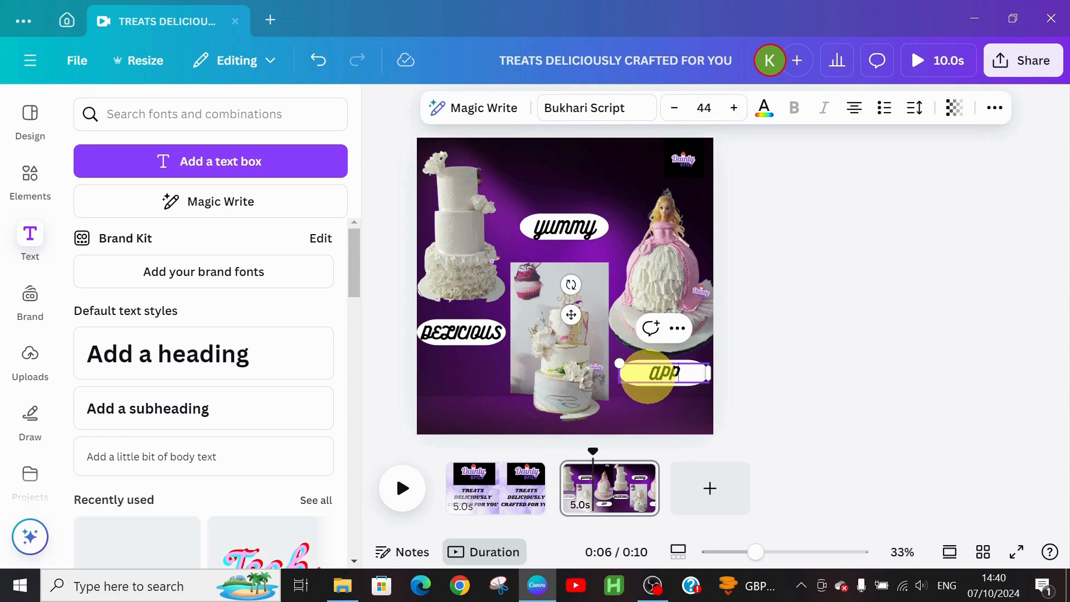
type("PPETIzing")
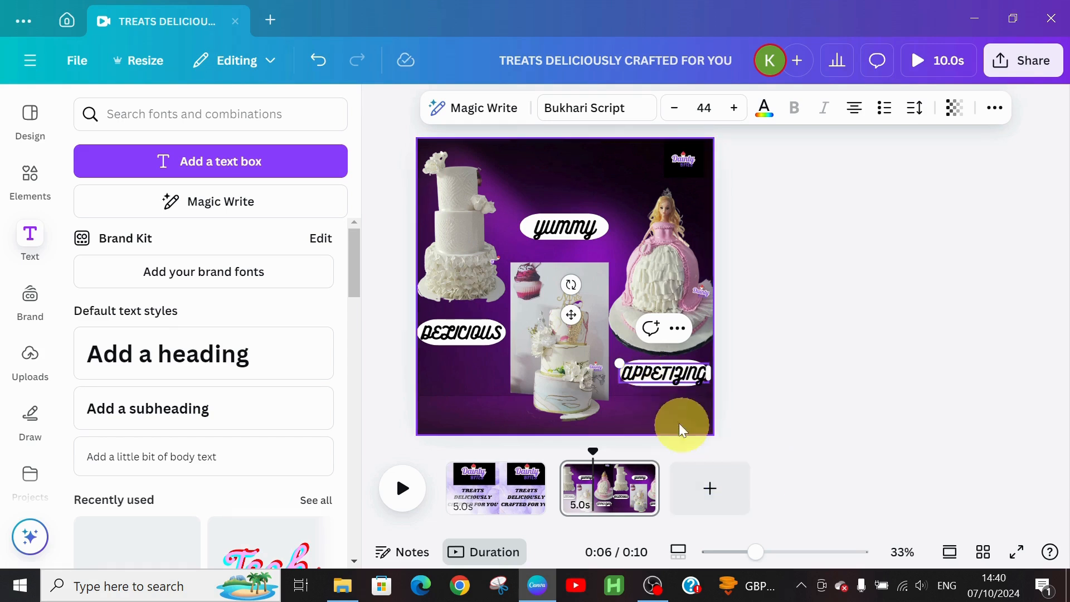
left_click(654, 397)
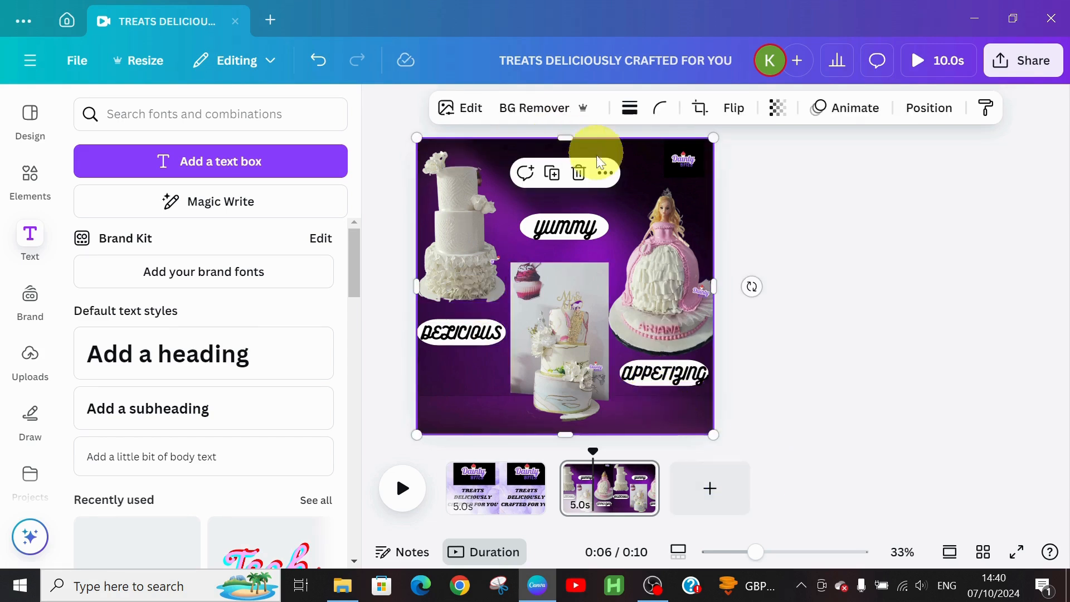
Step: Animate the white tiered cake with Pop and a Pulse effect
left_click(469, 236)
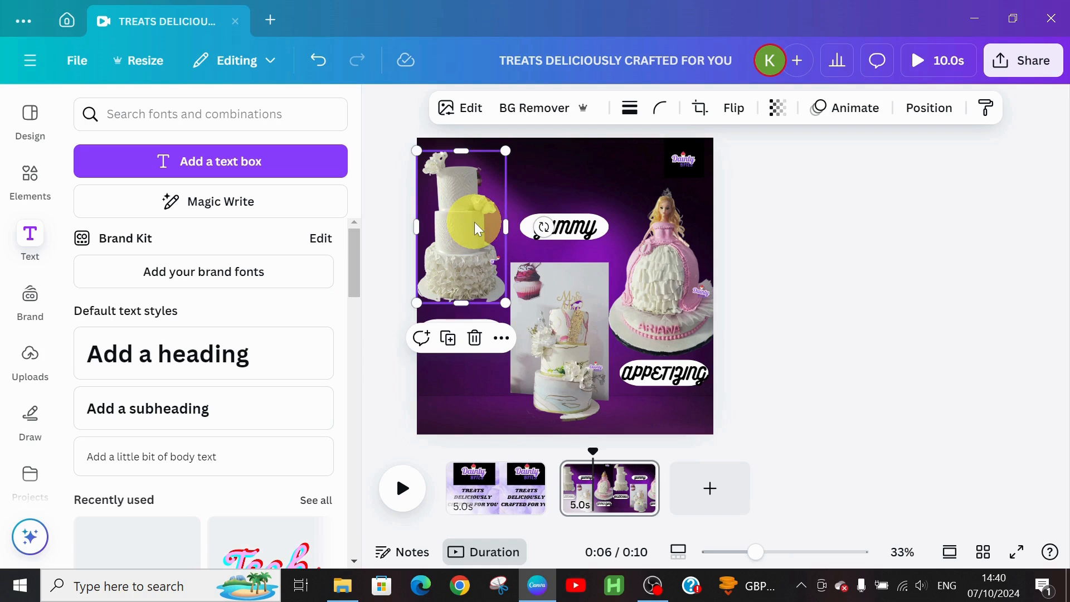
left_click(842, 111)
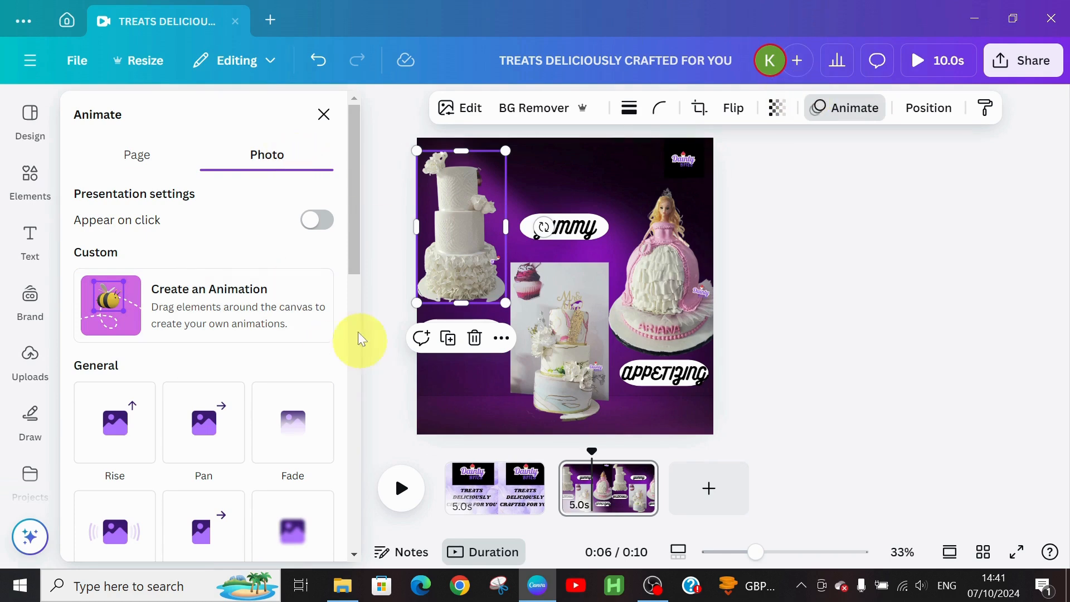
left_click_drag(352, 275, 367, 389)
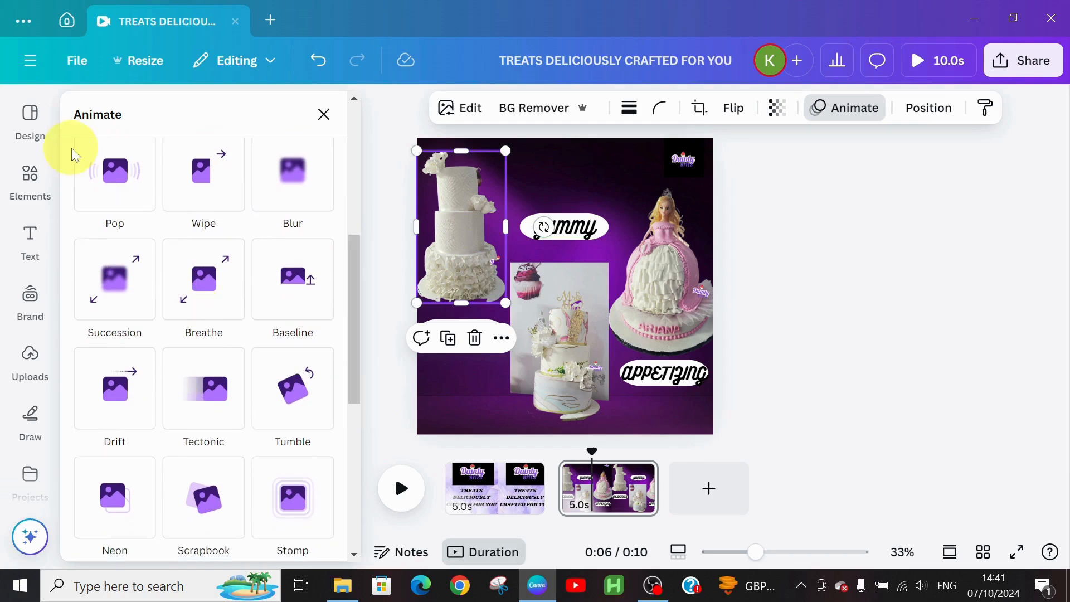
left_click(112, 175)
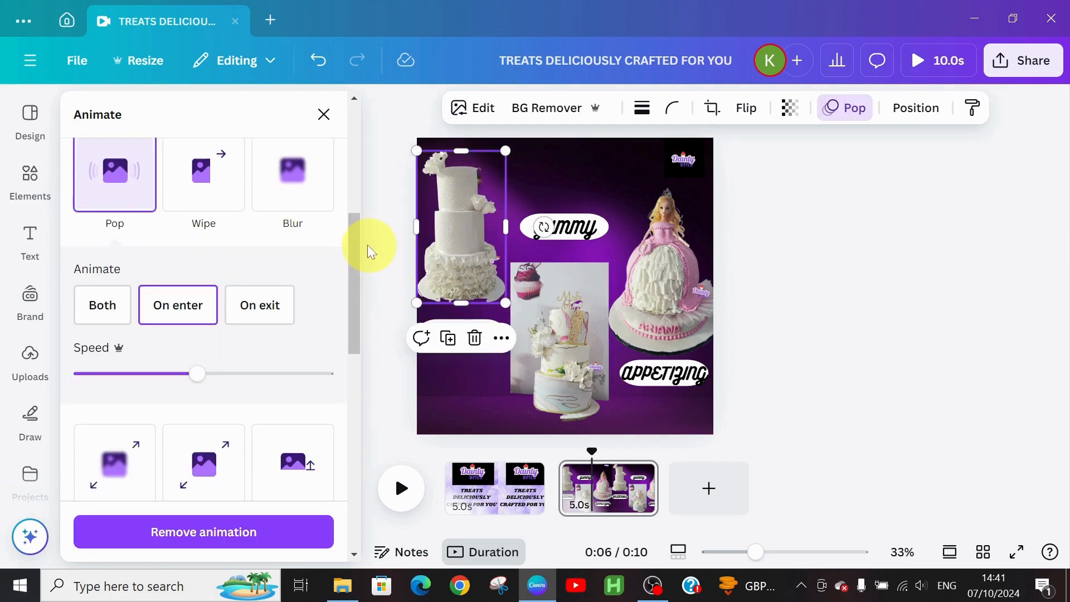
left_click_drag(356, 246, 357, 397)
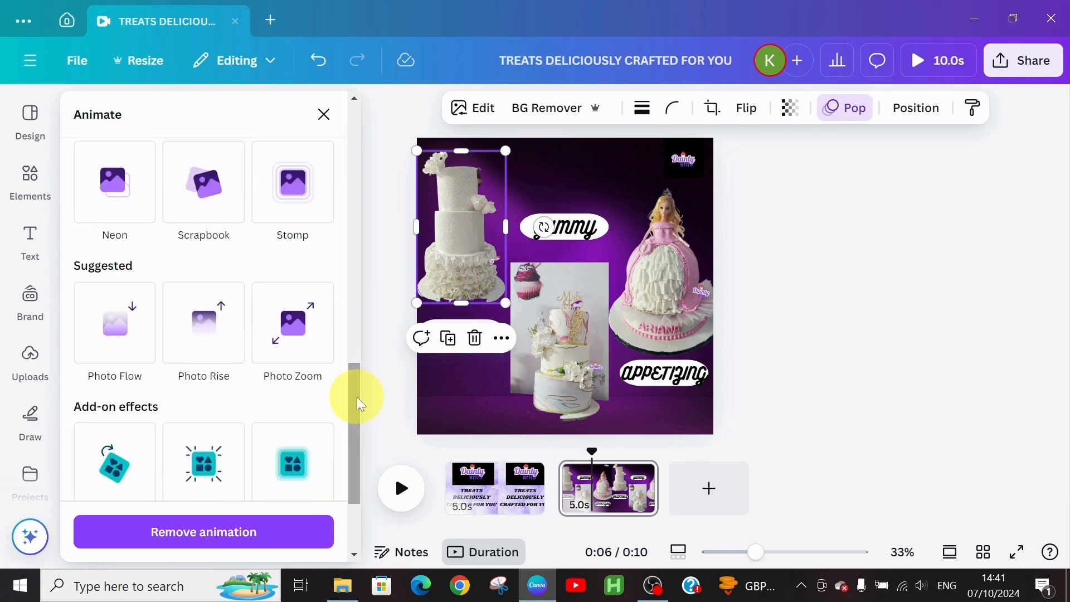
scroll(284, 339, "down", 3)
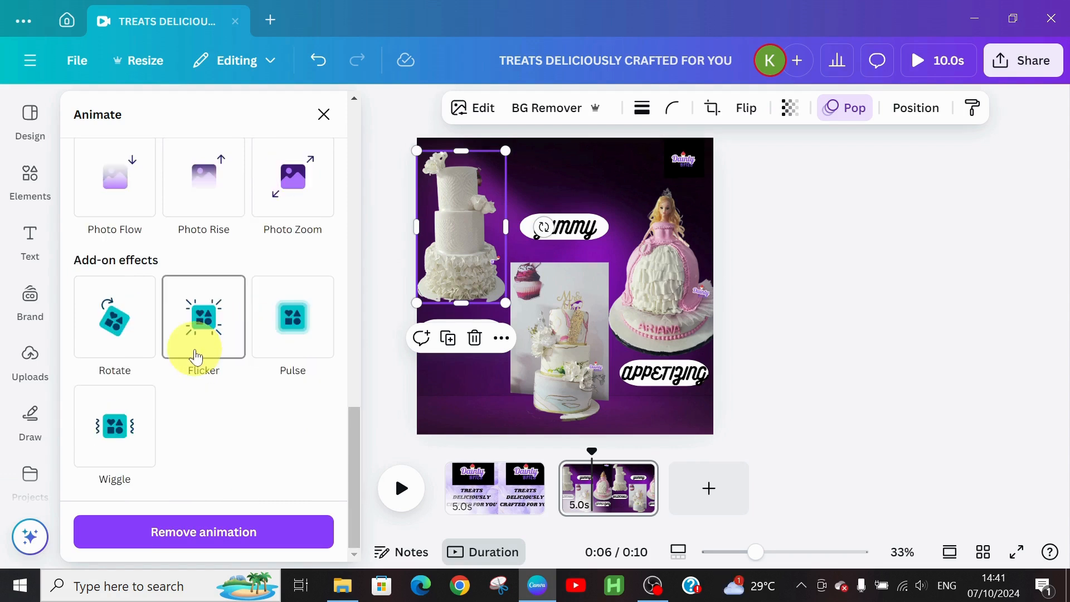
left_click(293, 341)
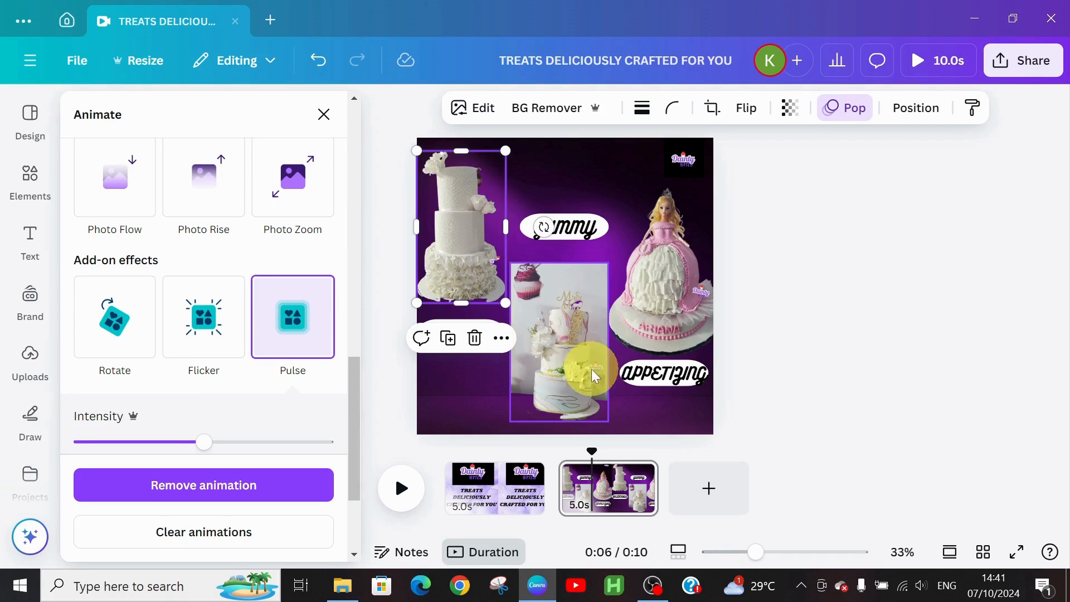
Step: Apply Photo Zoom, then Pop, animation to the middle cake photo
left_click(543, 355)
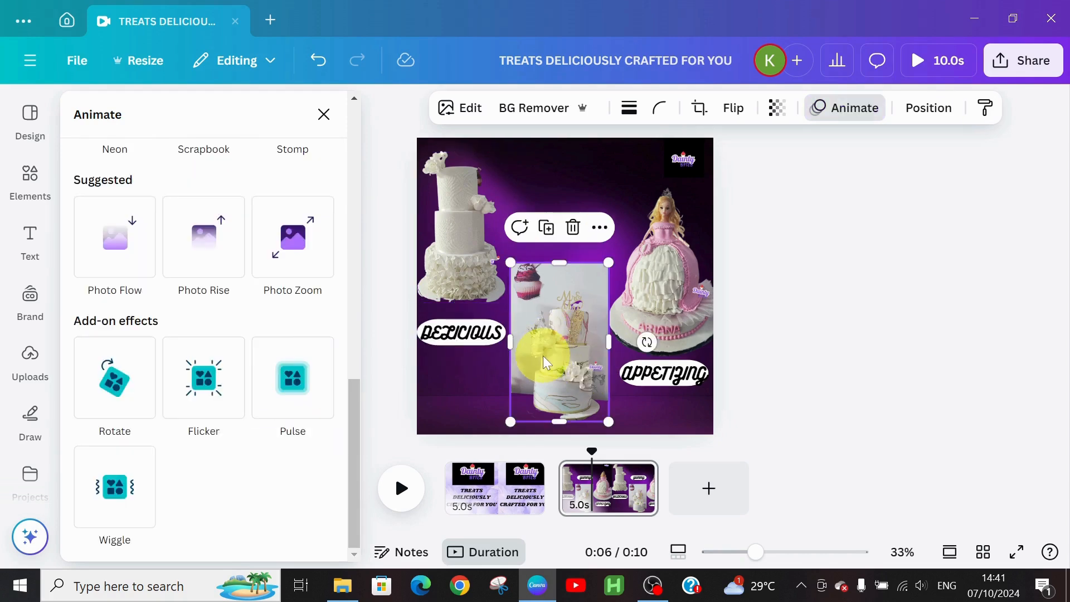
left_click(268, 244)
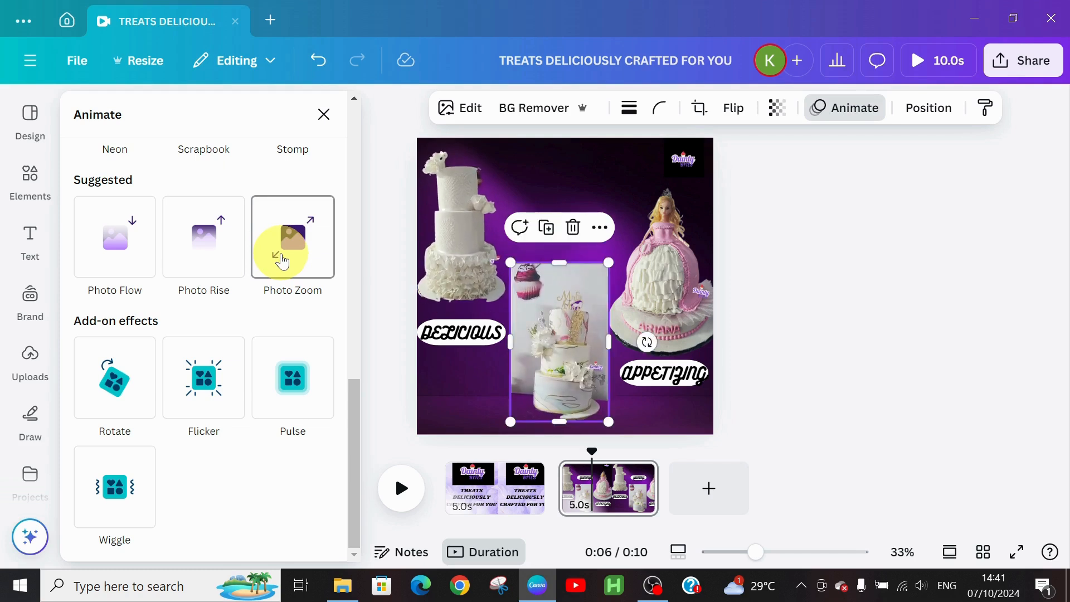
left_click(282, 261)
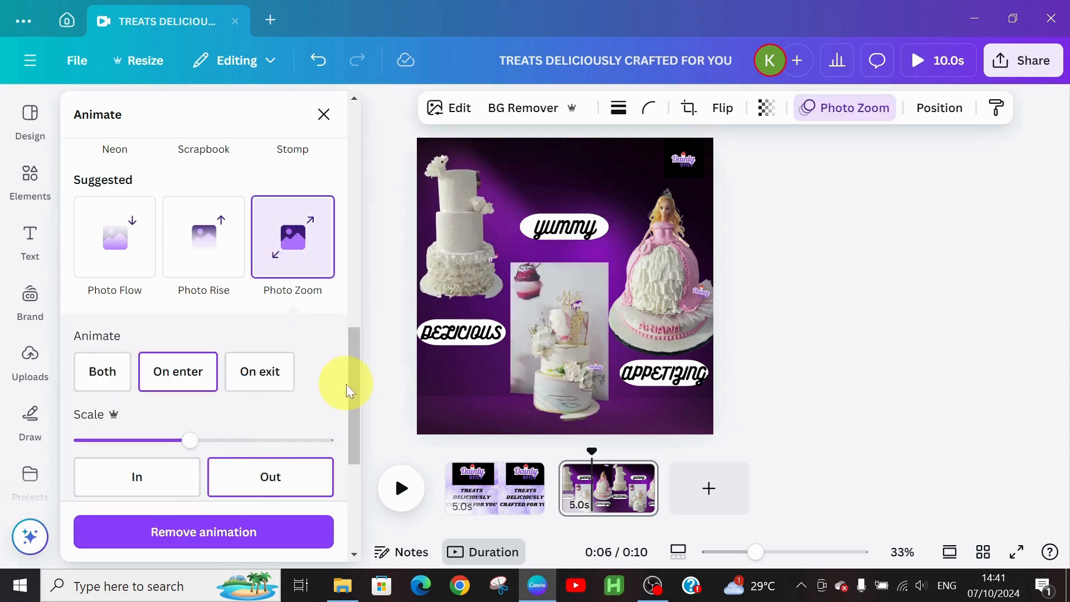
left_click_drag(353, 380, 362, 259)
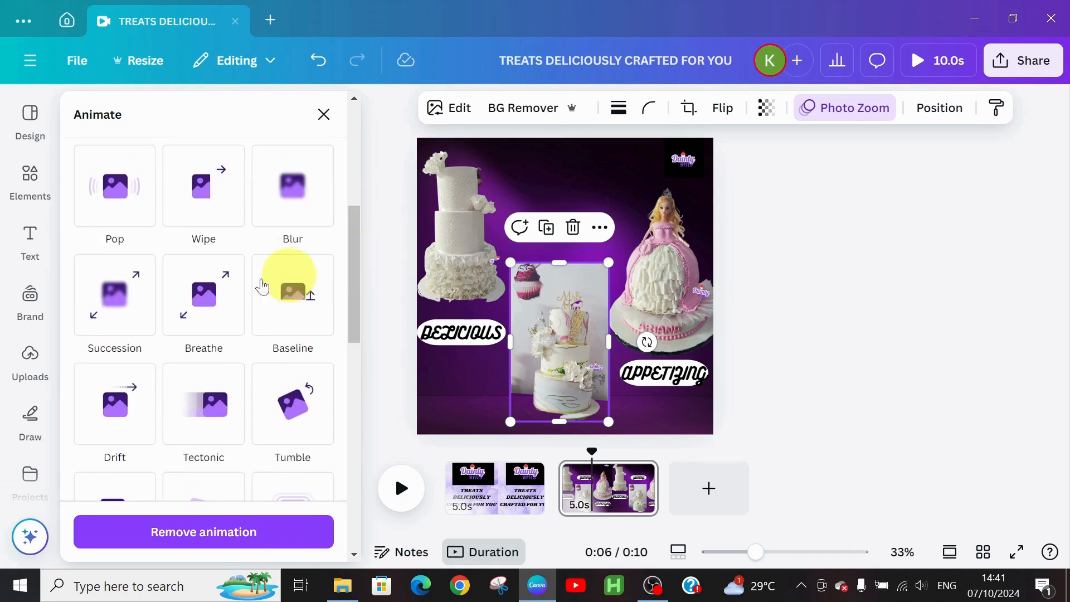
left_click(119, 193)
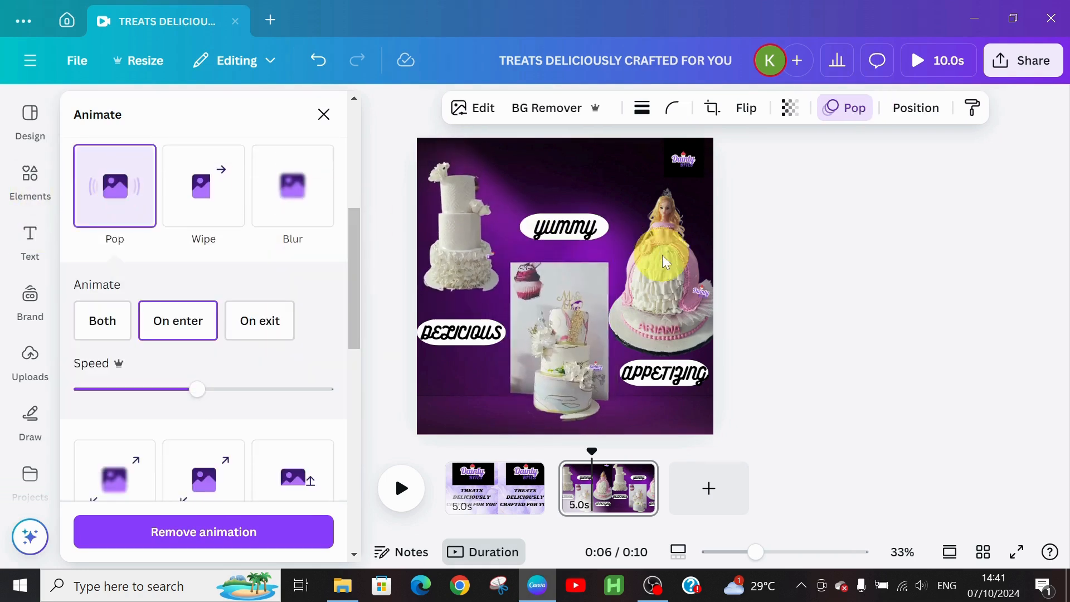
Step: Give the doll cake a Pop entrance with an added Wiggle effect
left_click(664, 257)
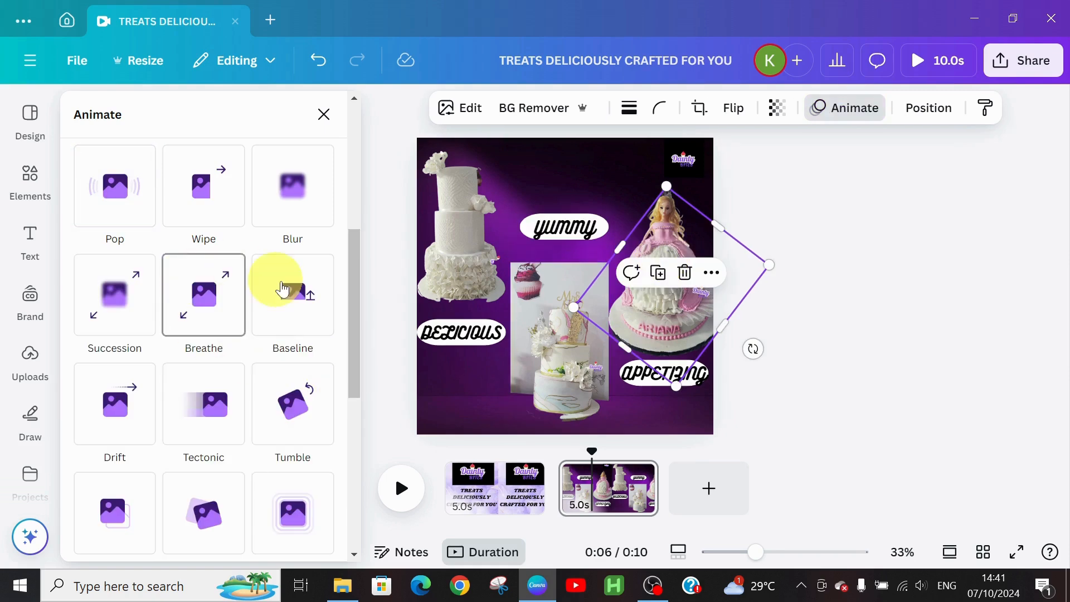
left_click(109, 184)
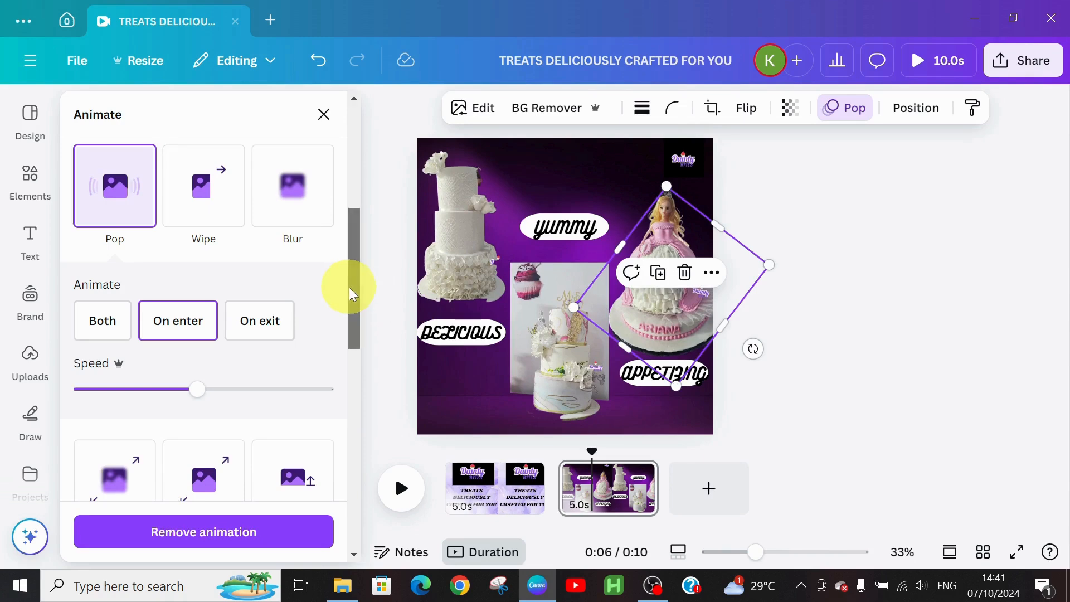
left_click_drag(349, 287, 352, 466)
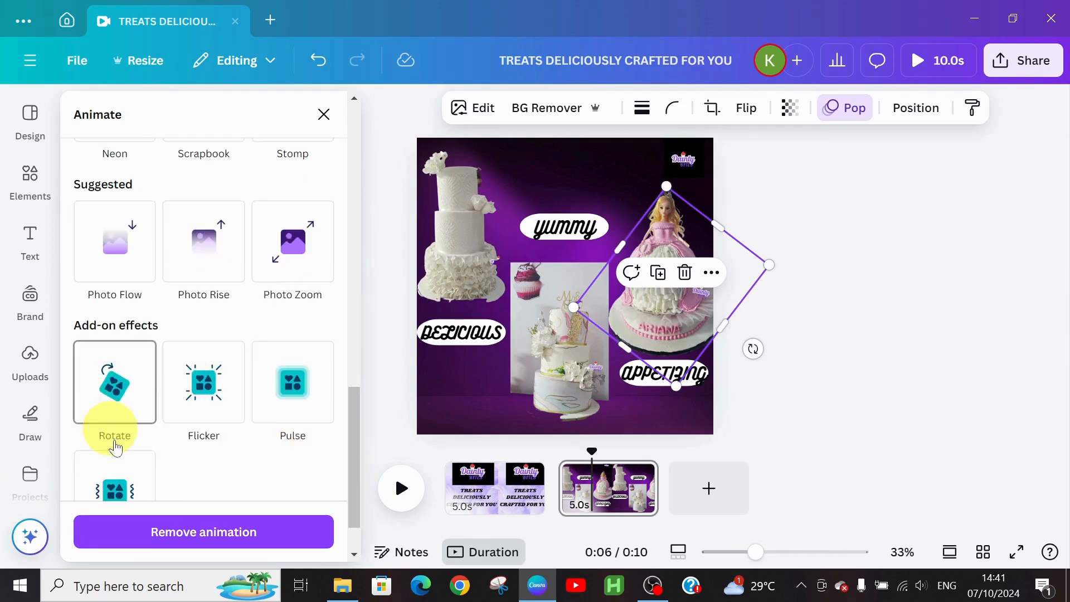
left_click(112, 493)
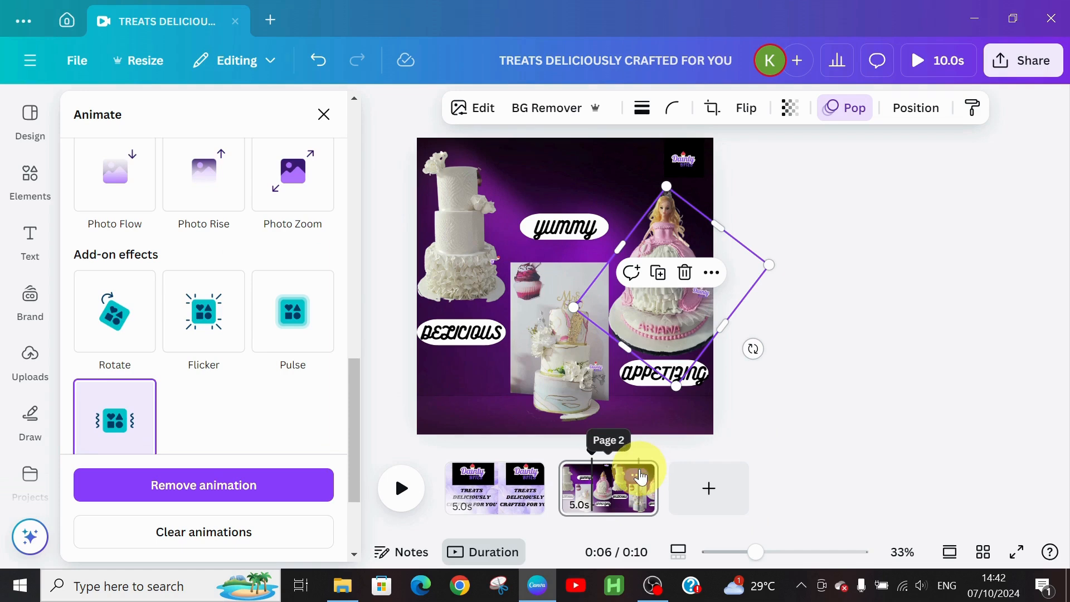
left_click(640, 477)
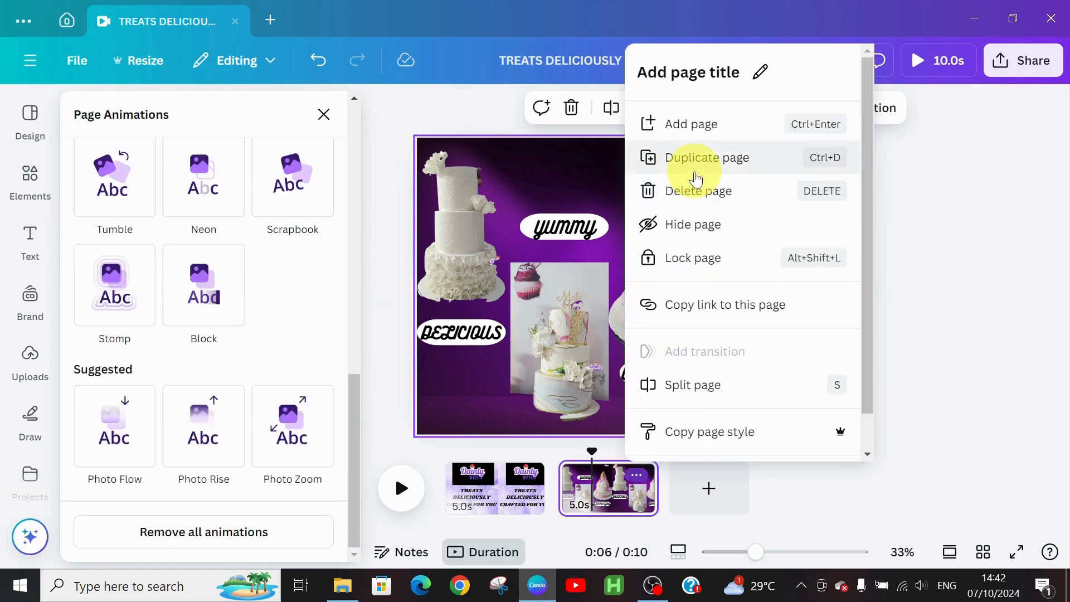
Step: Duplicate page 2 and delete the white, middle and doll cake photos from the copy
left_click(697, 175)
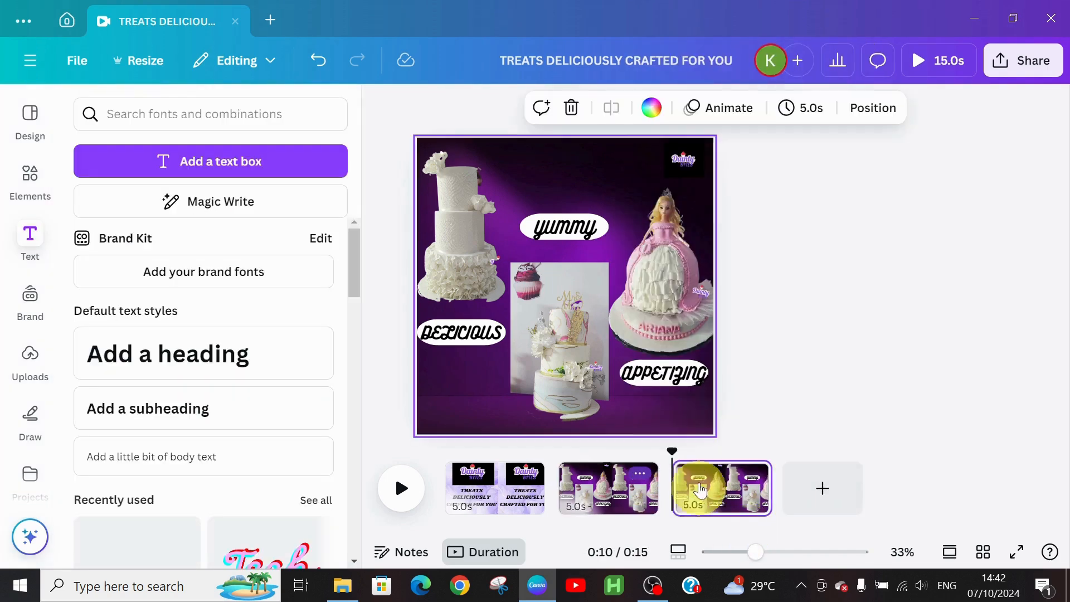
left_click(453, 208)
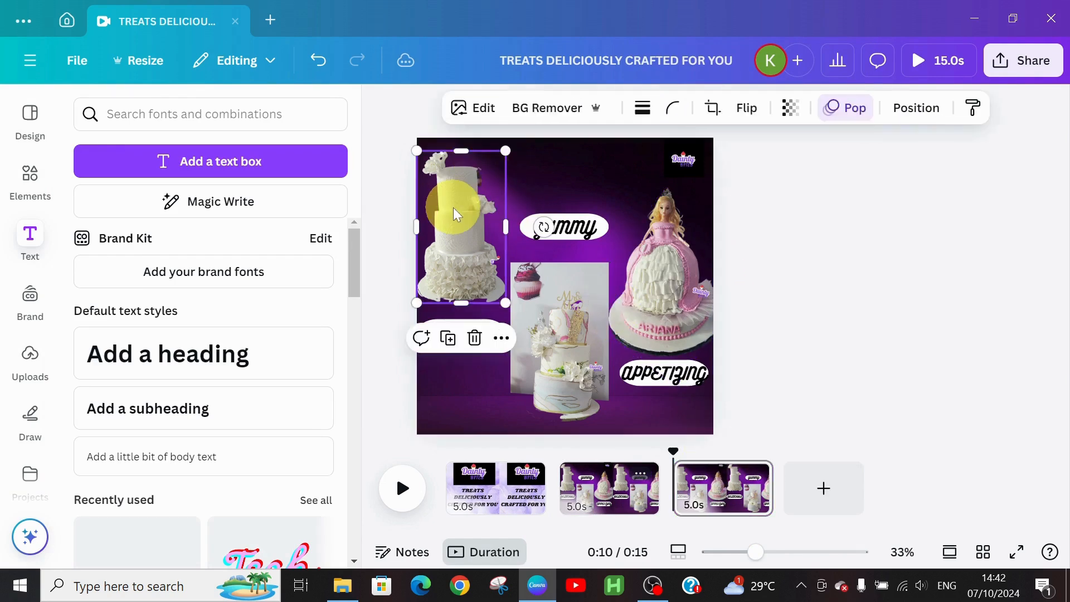
left_click(475, 337)
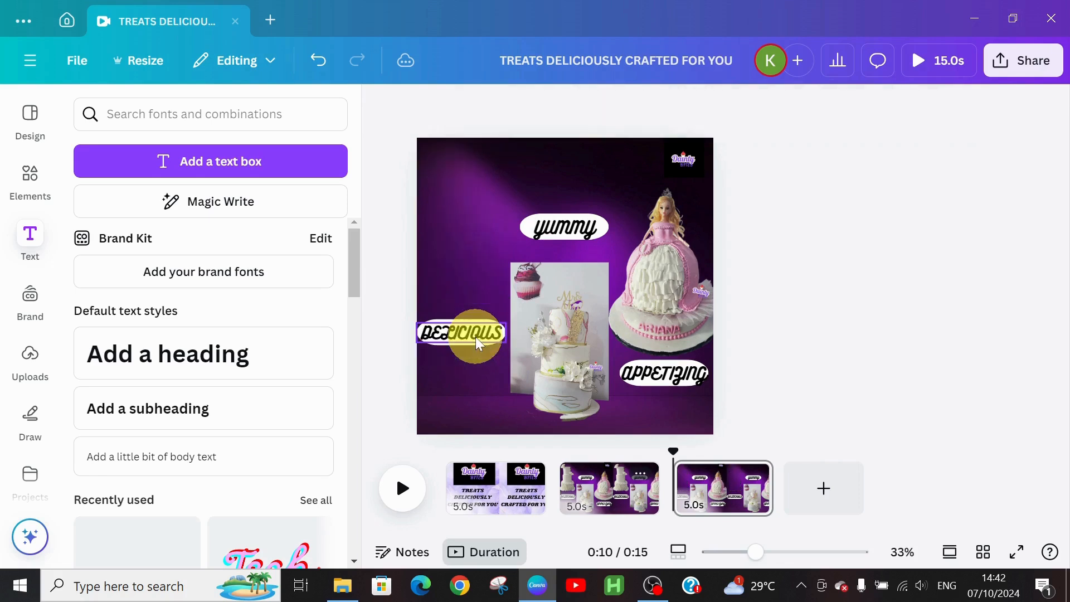
left_click(545, 348)
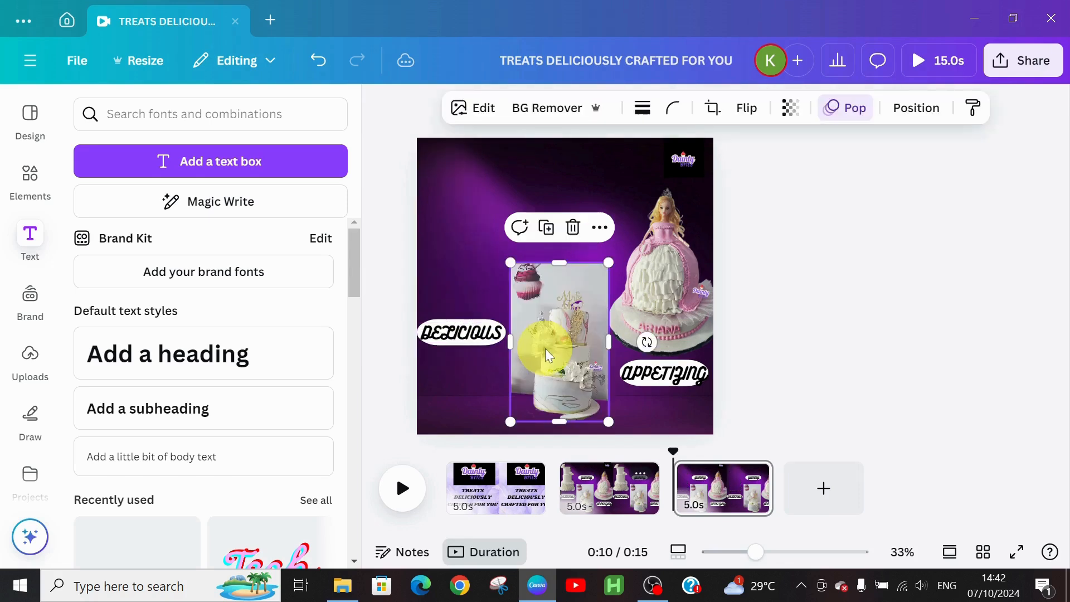
left_click(571, 228)
left_click(653, 243)
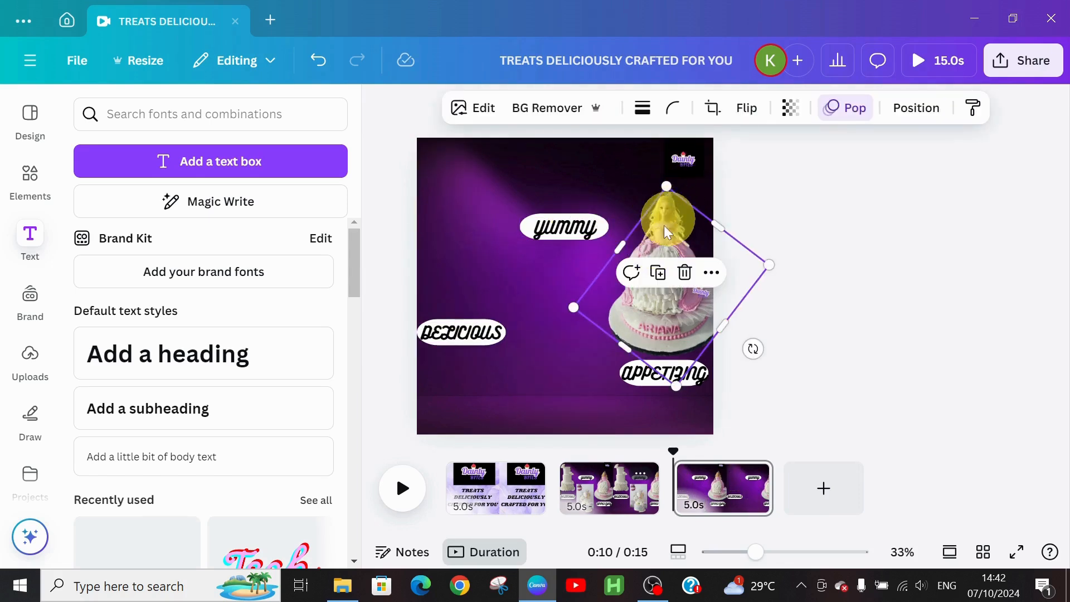
left_click(685, 273)
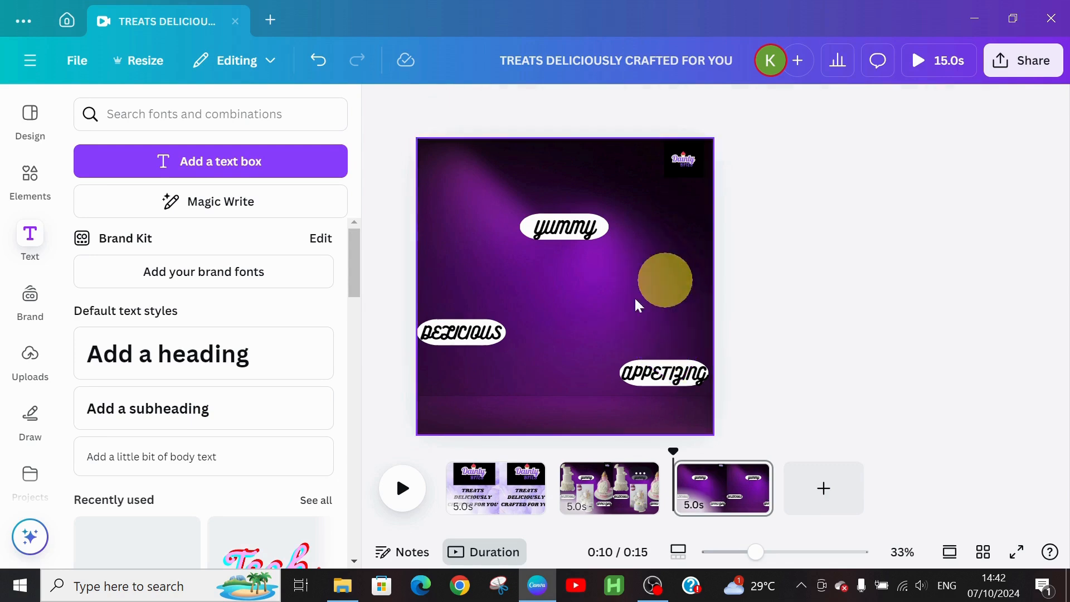
Step: Add the brownies, puff-puff and samosa photos from Uploads to page 3
left_click(29, 361)
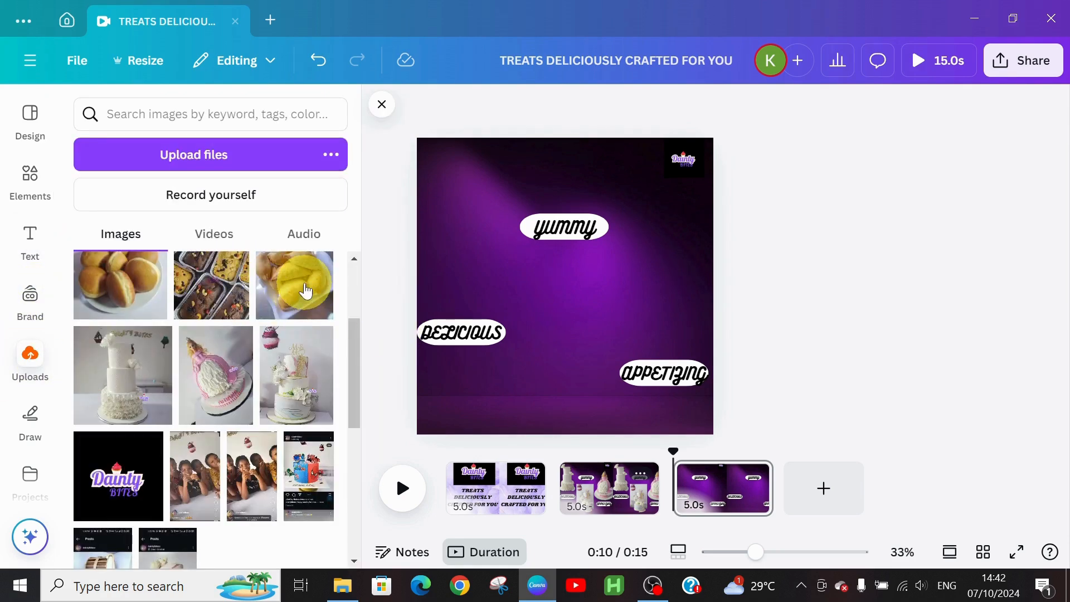
left_click(233, 315)
left_click(132, 288)
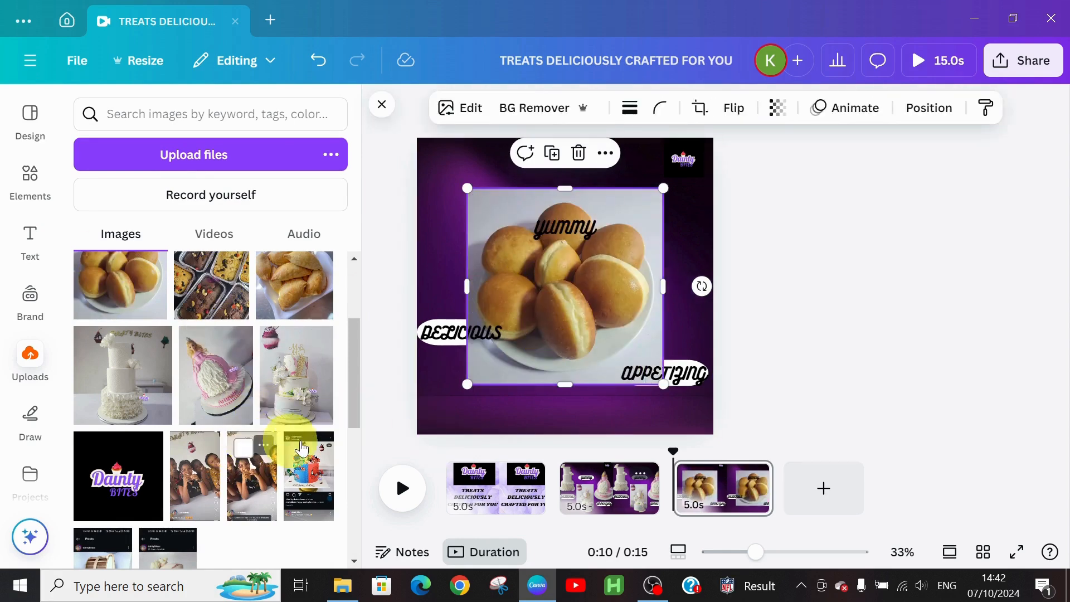
left_click_drag(353, 379, 359, 329)
left_click_drag(284, 319, 591, 266)
Step: Shrink the puff-puff photo and move a smaller brownies photo to the bottom-left corner
left_click(644, 227)
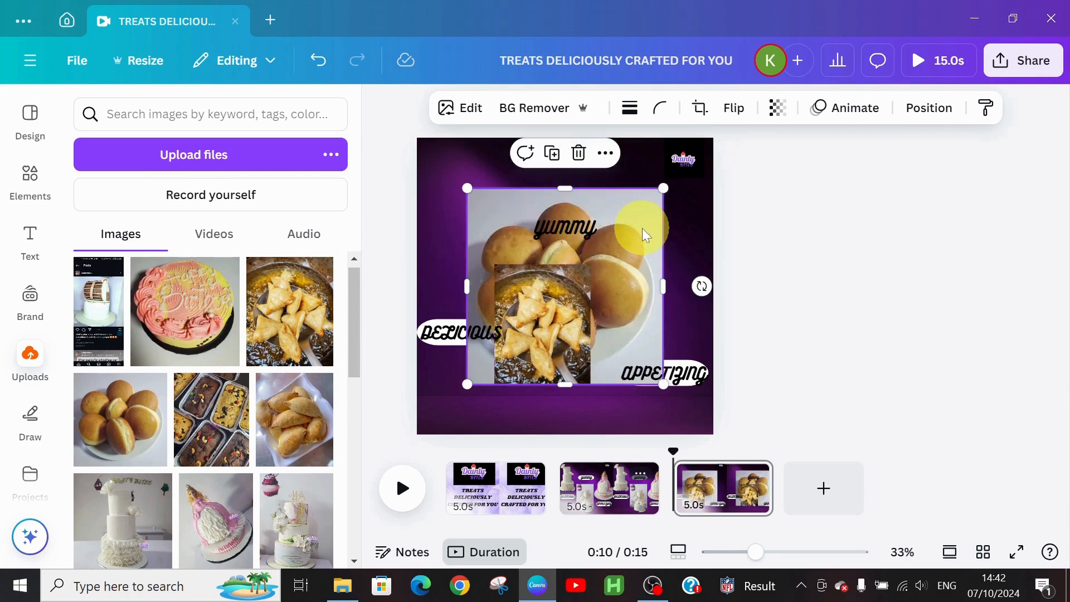
left_click_drag(659, 206, 696, 273)
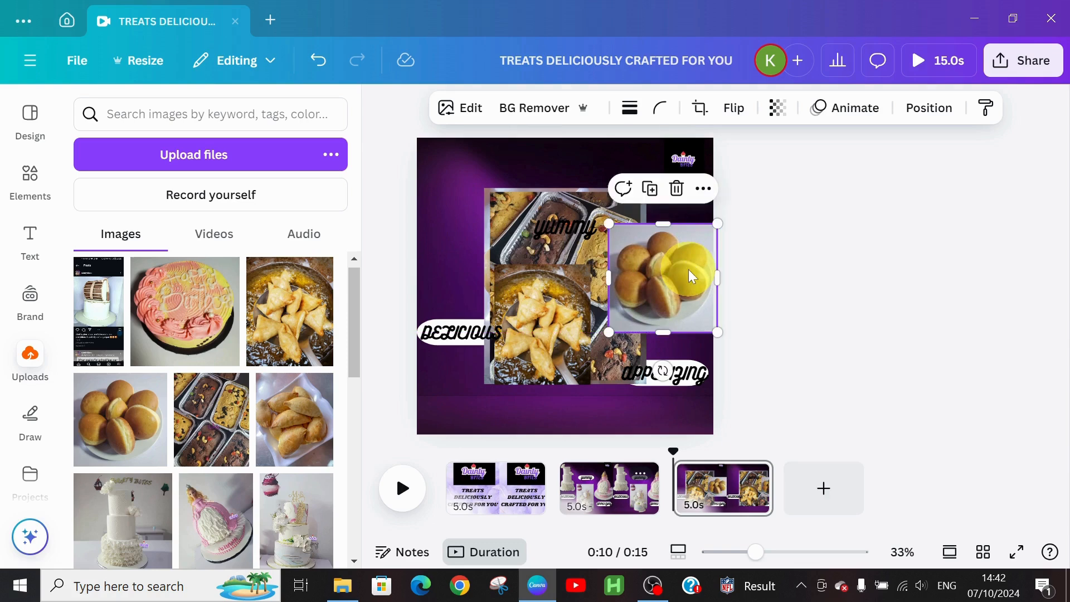
left_click(534, 244)
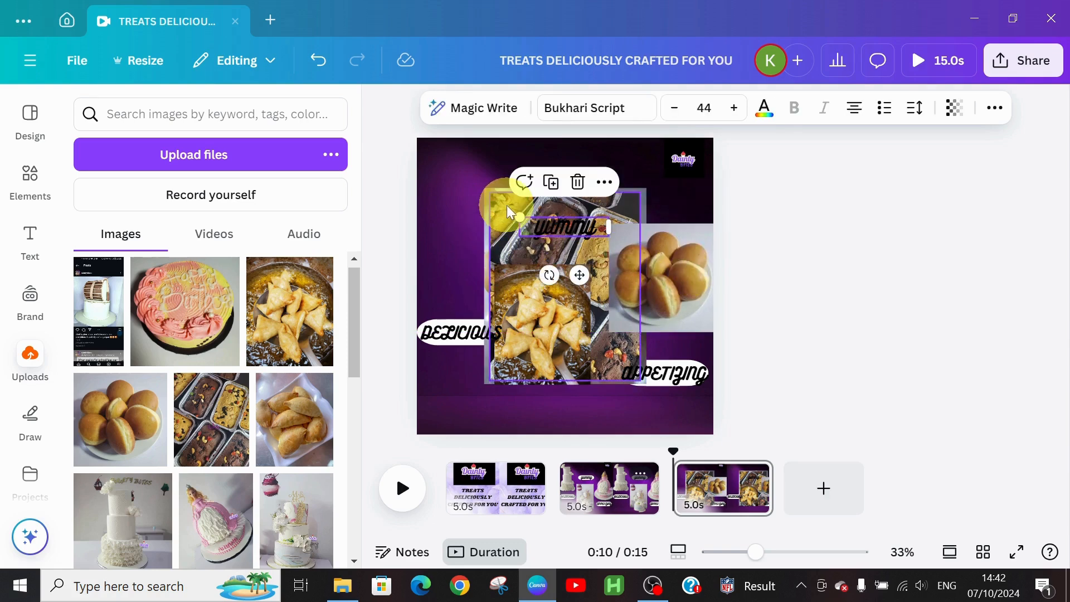
left_click(527, 196)
left_click_drag(640, 192, 612, 365)
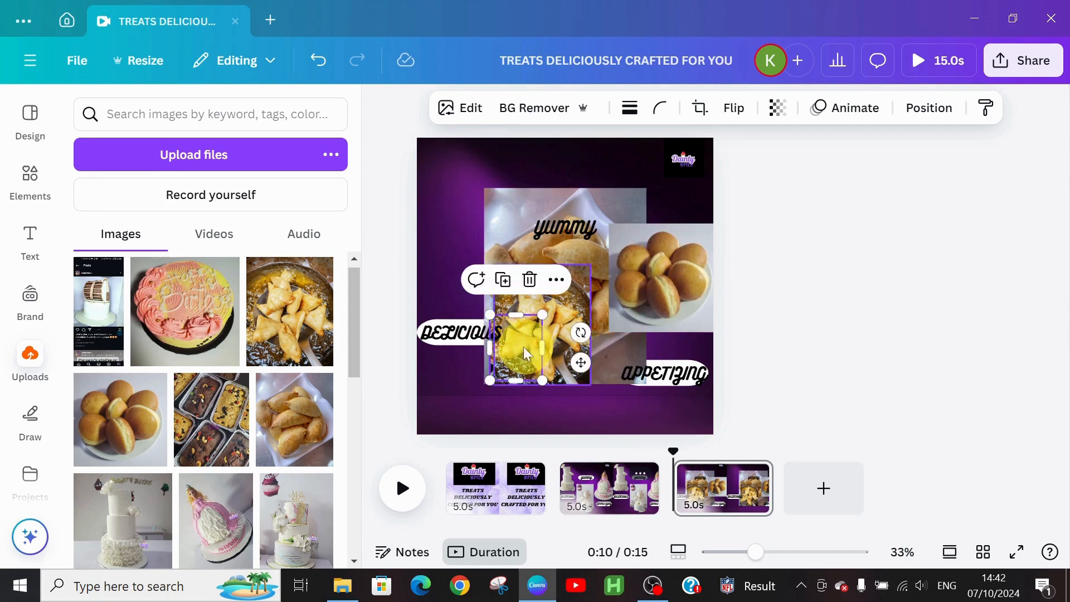
left_click_drag(518, 351, 454, 383)
Step: Shrink the plated samosa photo at the top and nudge the pan-fried samosa photo
left_click_drag(520, 208, 460, 156)
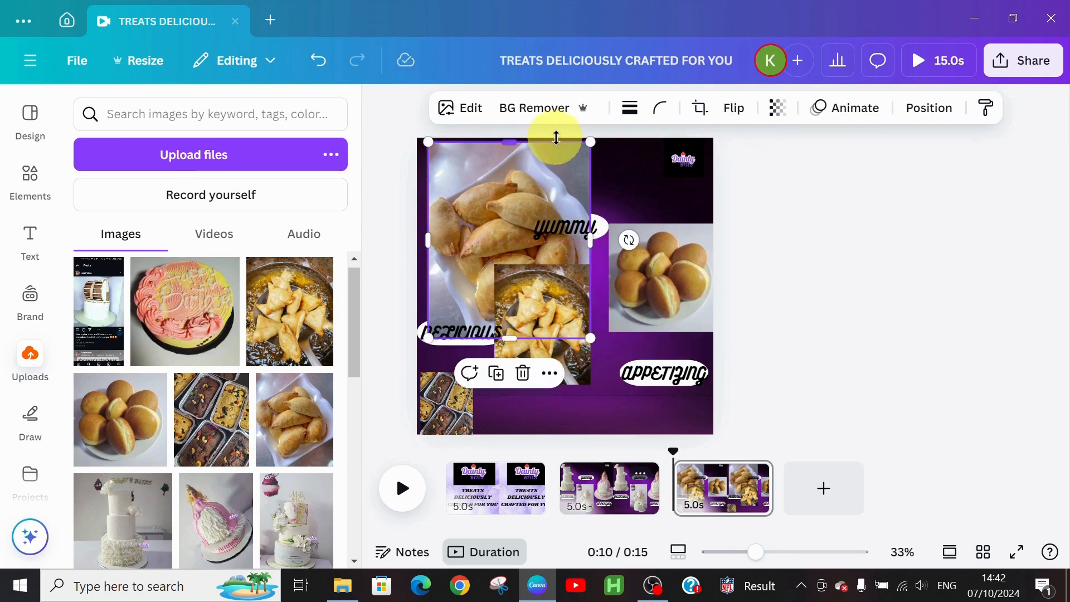
left_click_drag(590, 142, 471, 194)
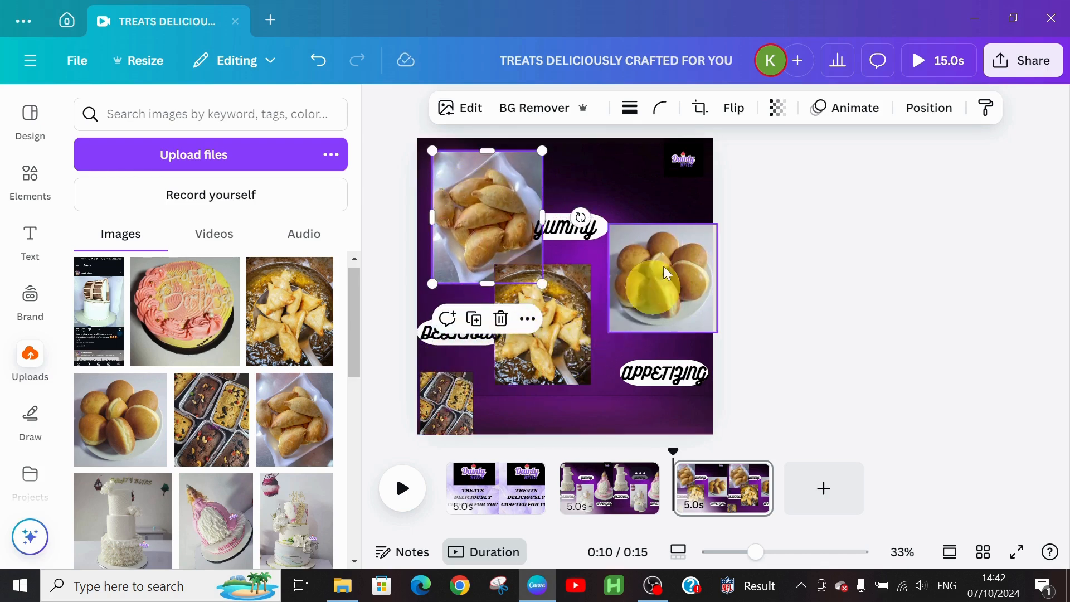
left_click(554, 355)
left_click_drag(544, 353, 566, 359)
left_click(470, 206)
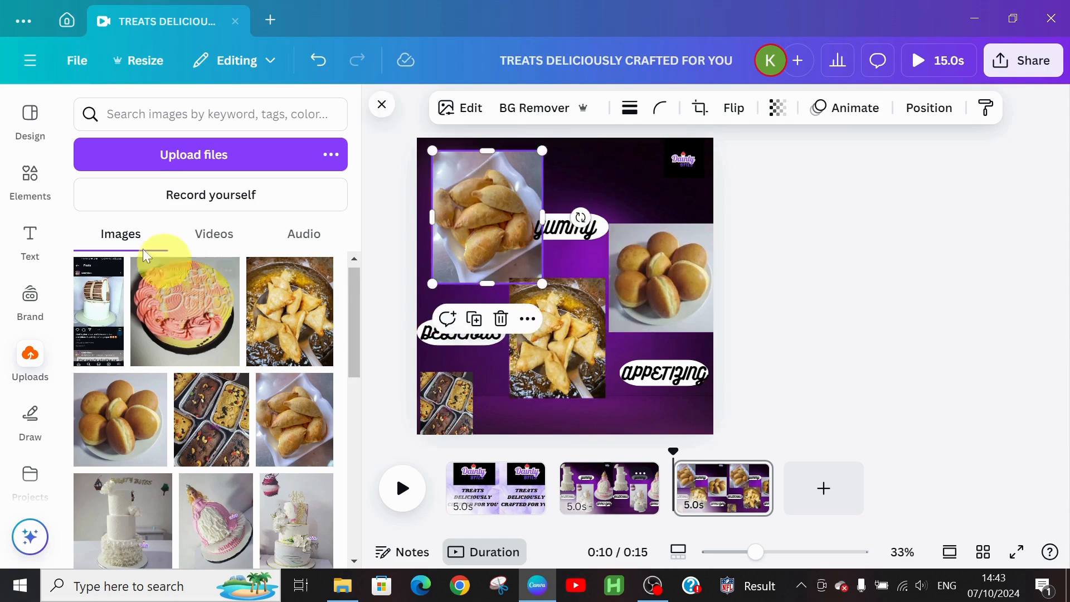
Step: Magic-Grab the five plated samosas and place the enlarged cutout at the page's top left
left_click(469, 106)
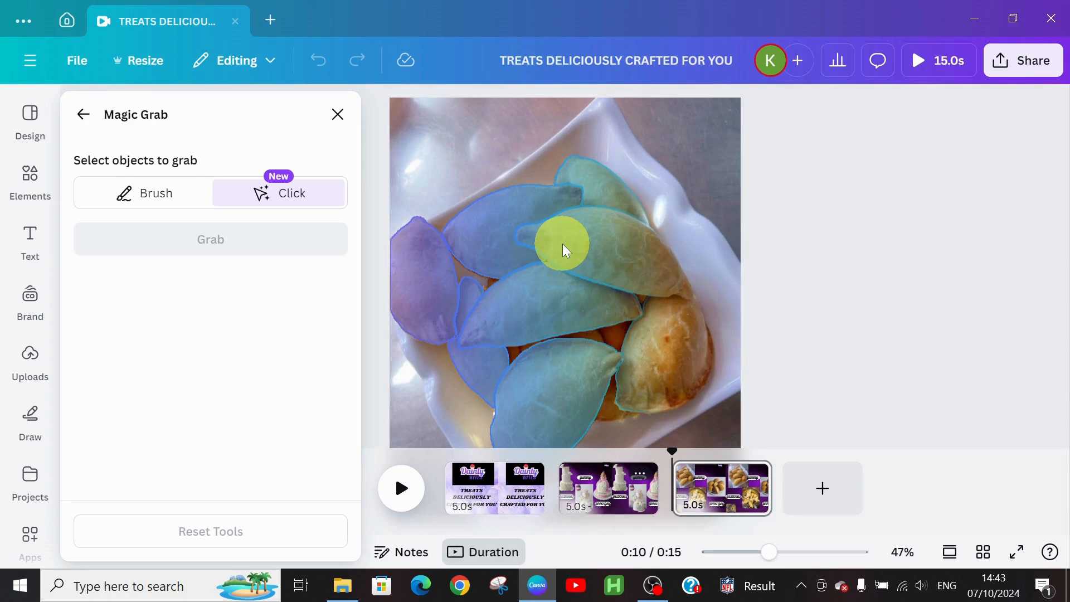
left_click(600, 240)
left_click(523, 225)
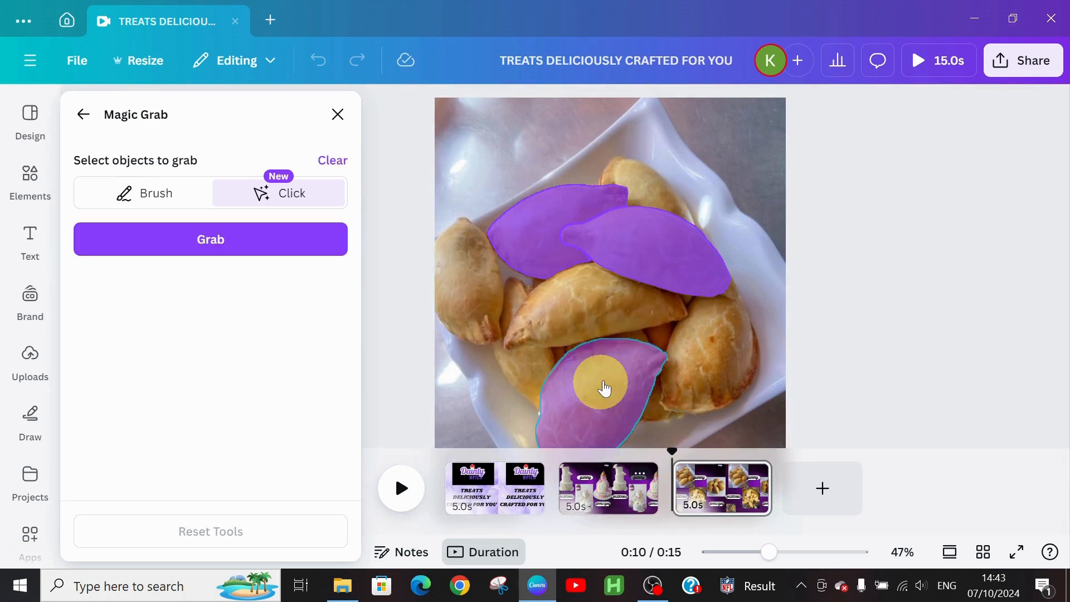
left_click(612, 379)
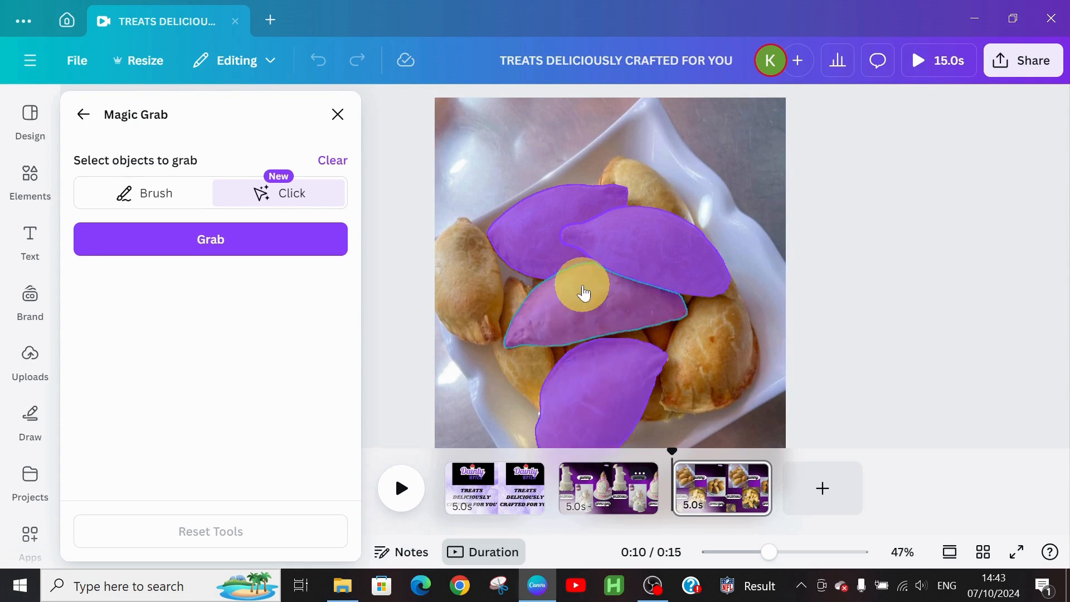
left_click(584, 292)
left_click(726, 356)
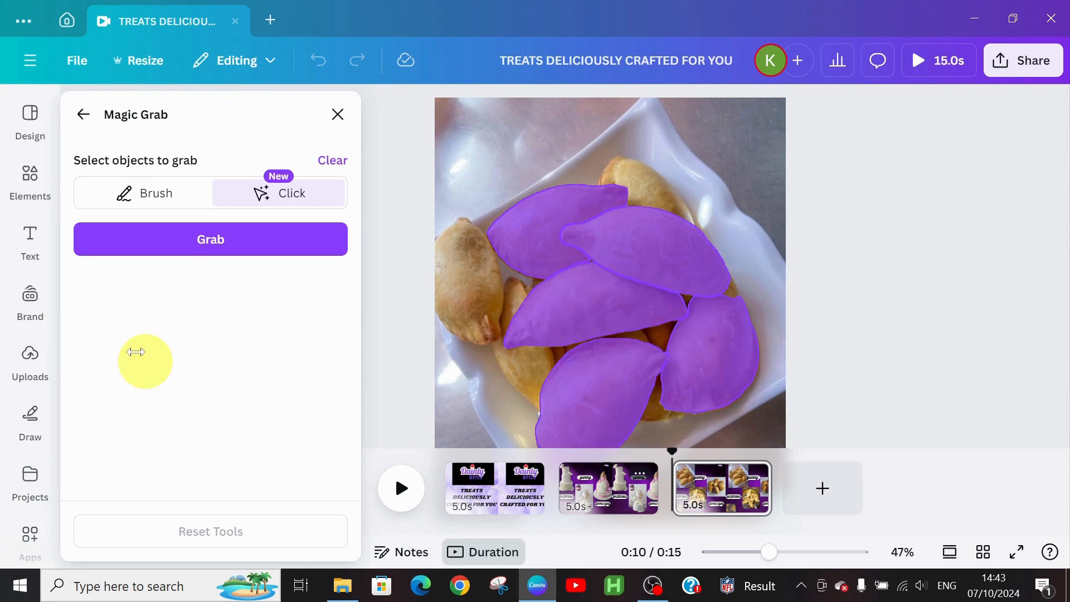
left_click(200, 258)
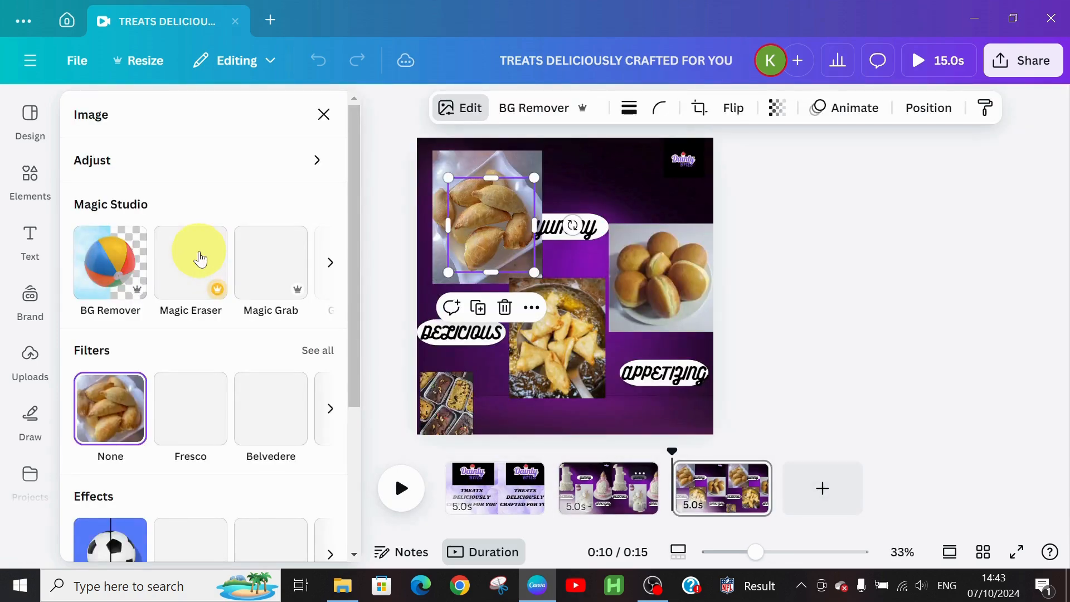
left_click_drag(499, 206, 474, 195)
left_click_drag(509, 261, 532, 263)
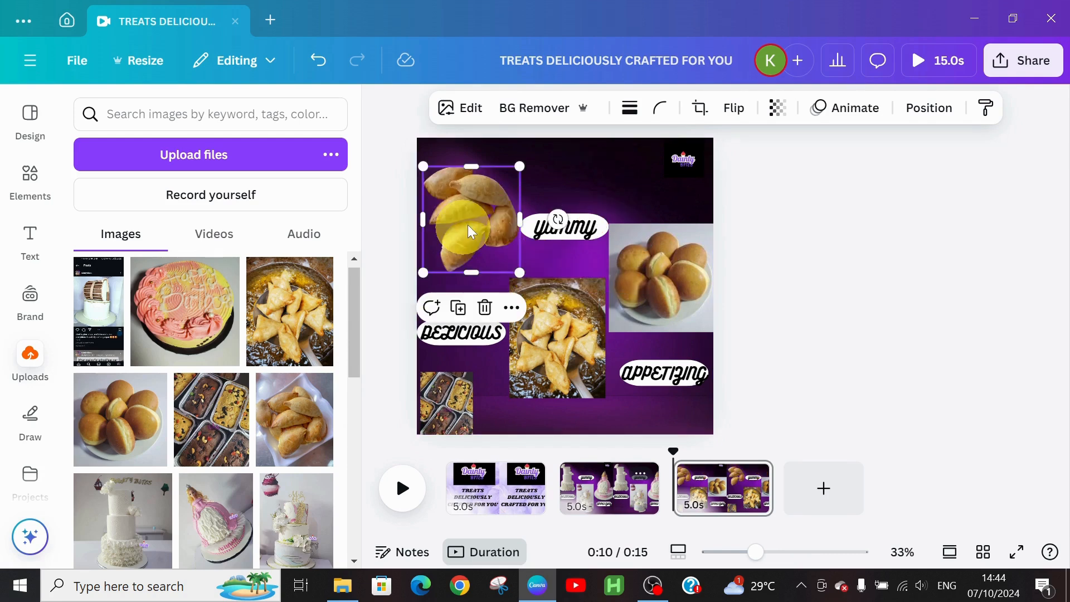
Step: Cut the puff-puff balls out of their plate photo with Magic Grab
left_click(681, 277)
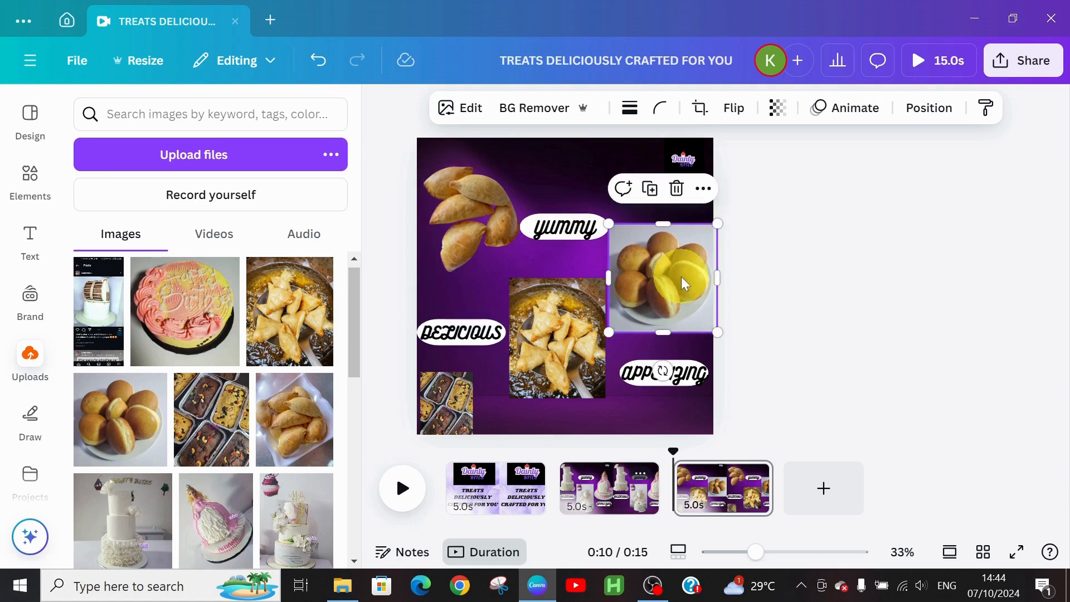
left_click(450, 105)
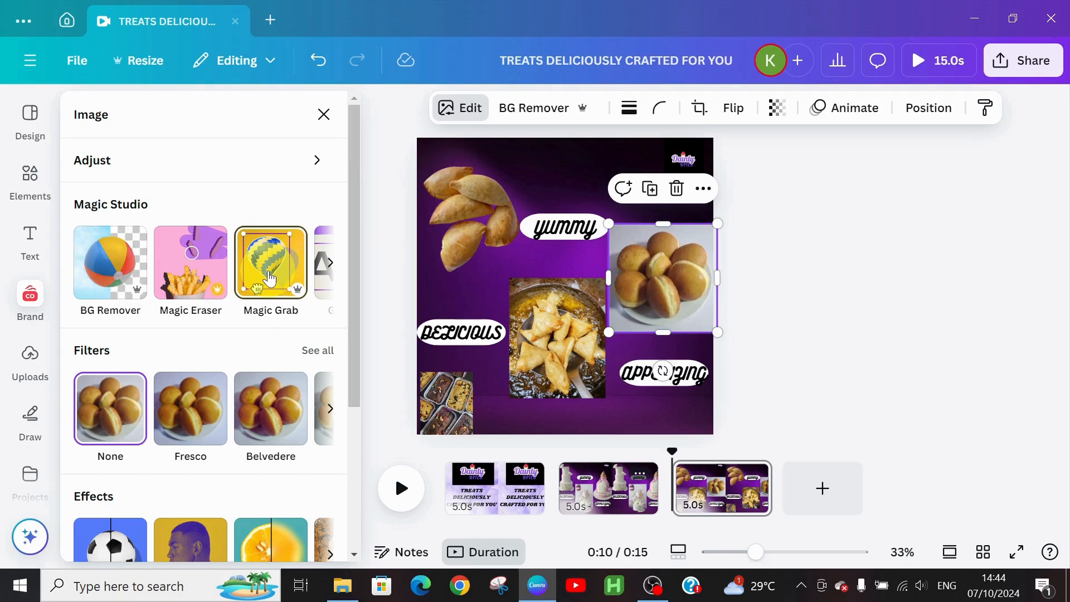
left_click(270, 279)
left_click(624, 309)
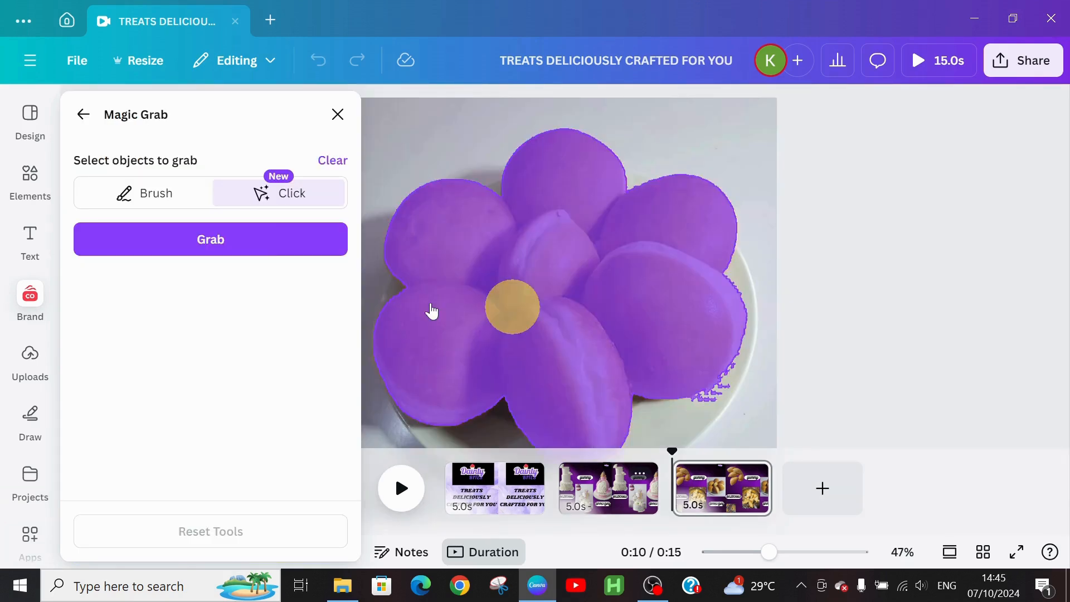
left_click(256, 247)
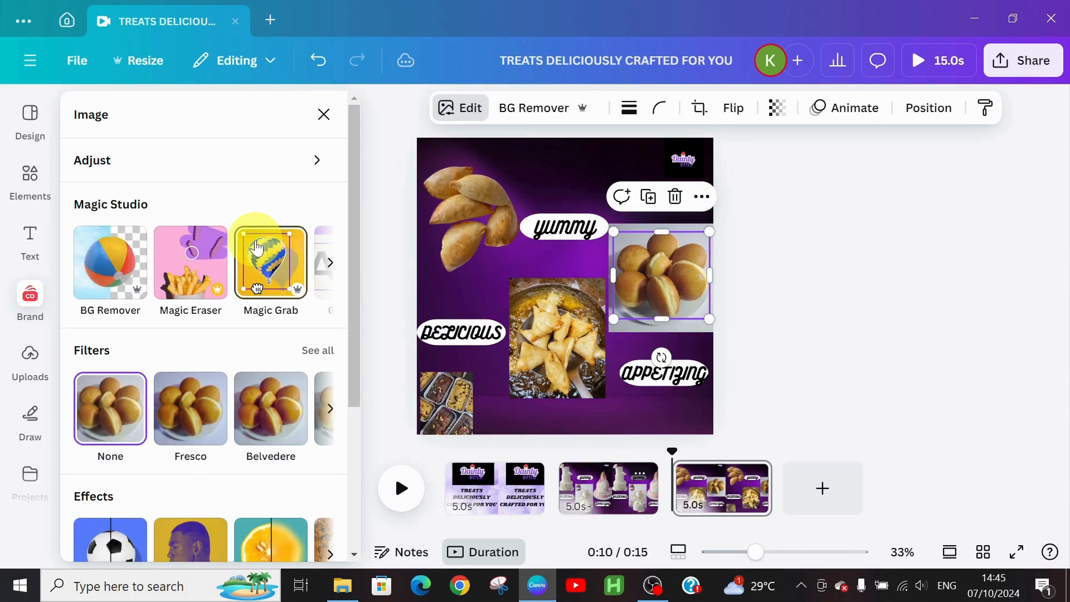
Step: Delete the leftover plate image and move the puff-puff cutout to the top right
left_click_drag(637, 273, 561, 212)
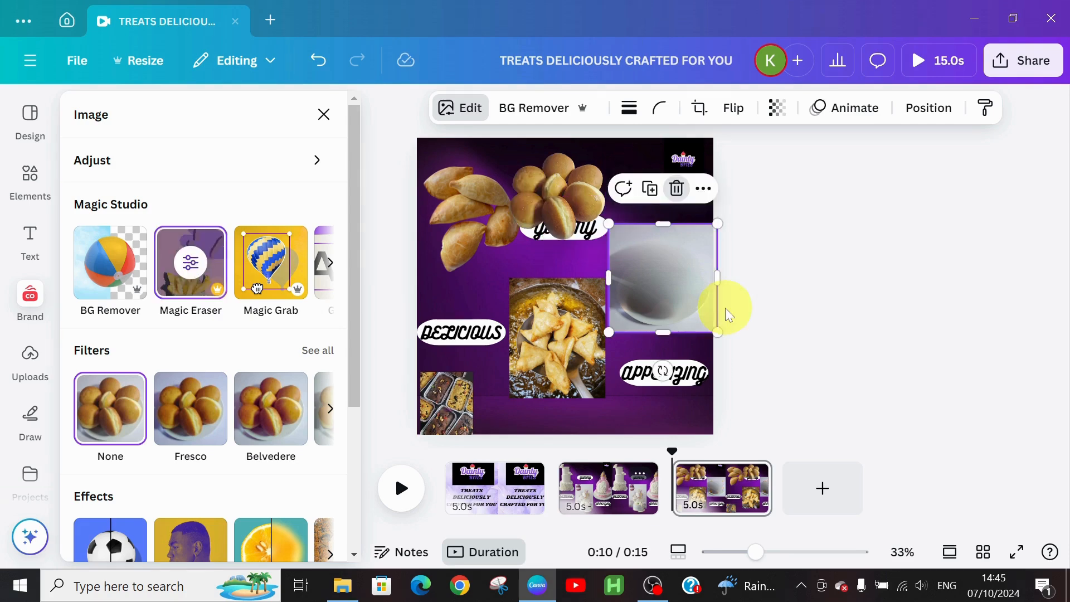
key("Delete")
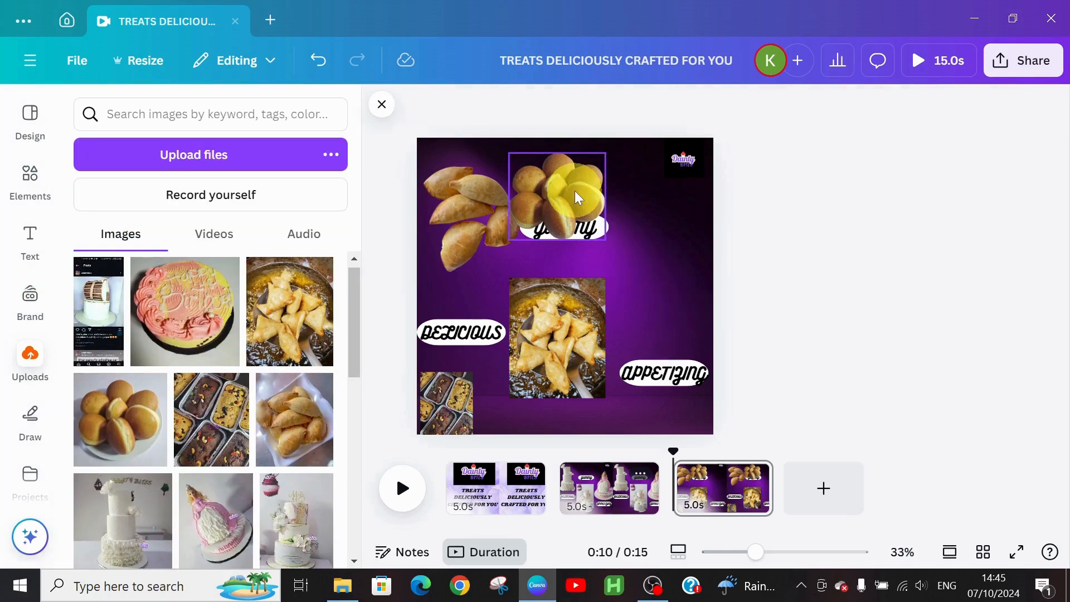
left_click_drag(575, 192, 685, 218)
left_click(537, 326)
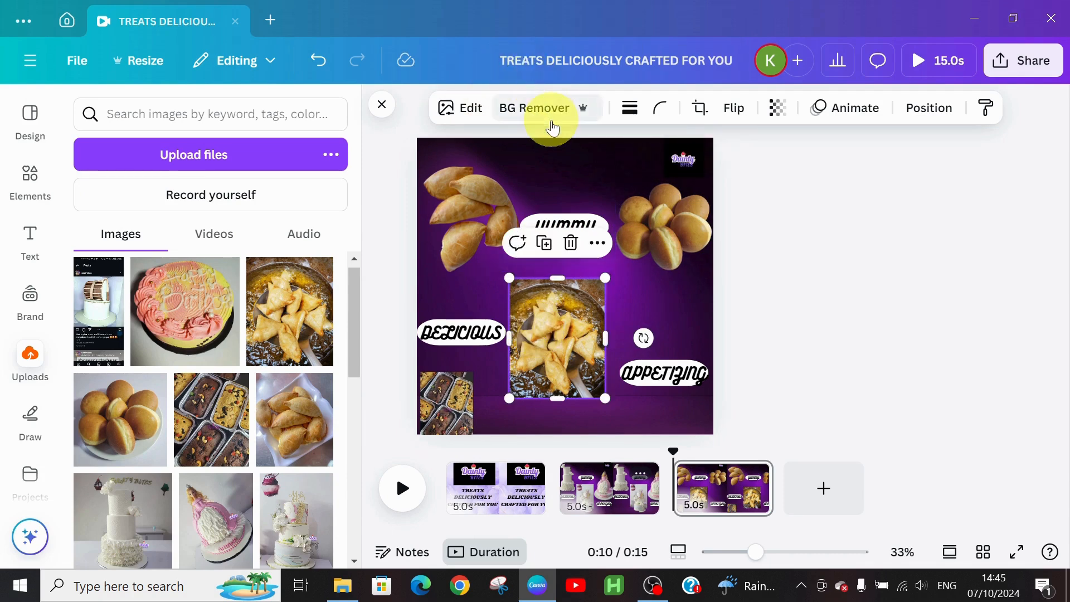
Step: Magic-Grab the three frying samosas from the pan photo and delete the leftover pan image
left_click(470, 111)
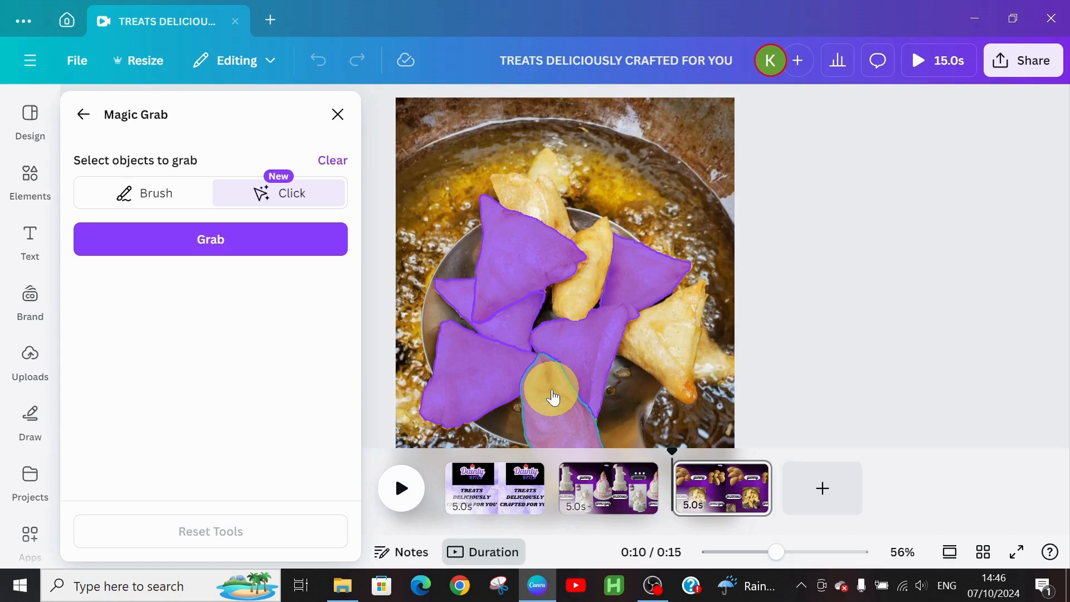
left_click(554, 397)
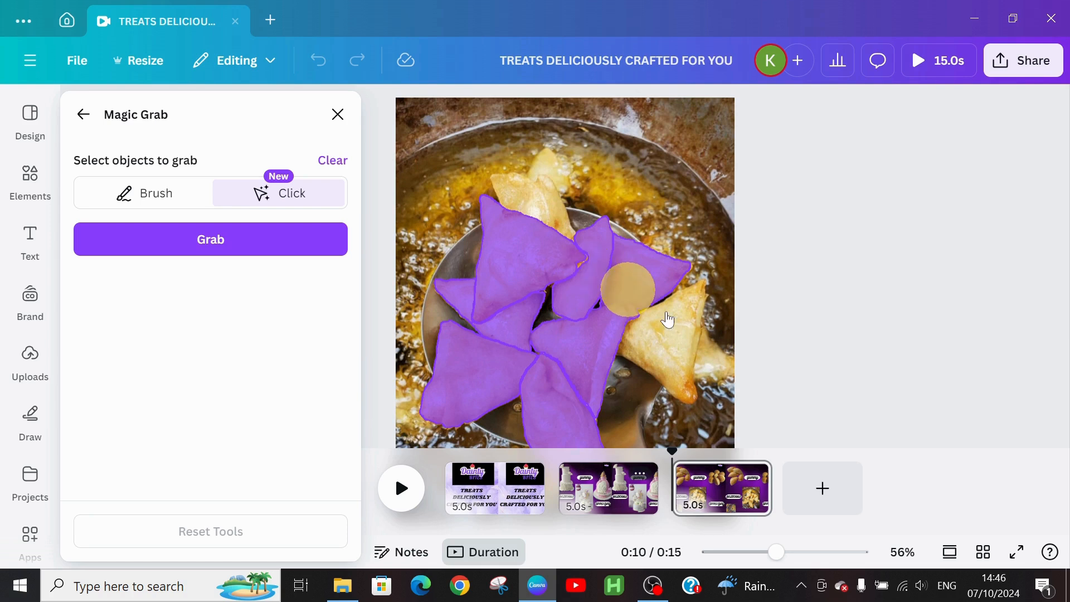
left_click(668, 341)
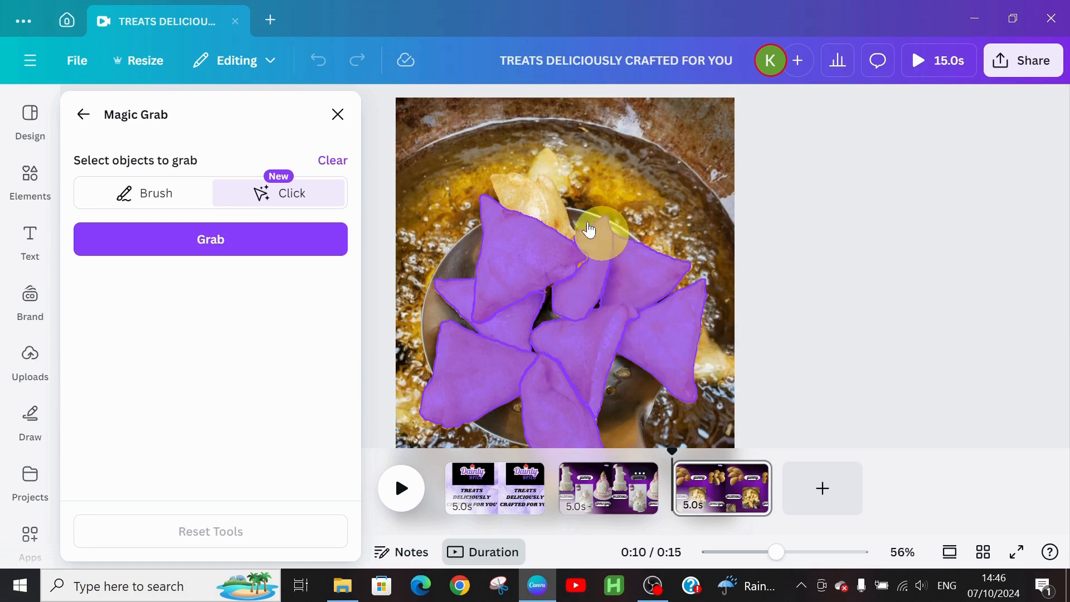
left_click(546, 210)
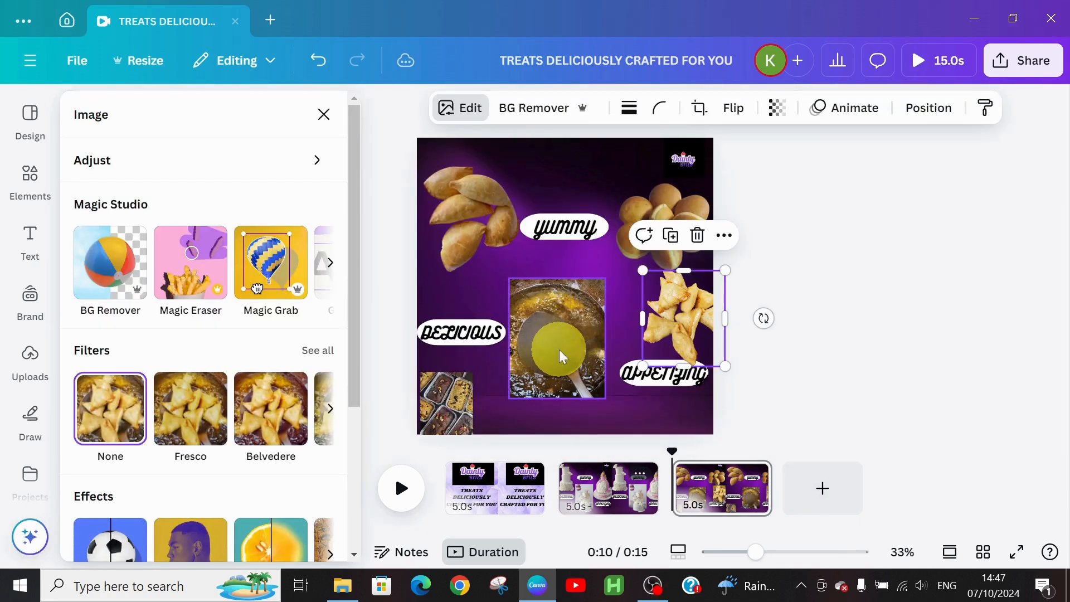
left_click(559, 349)
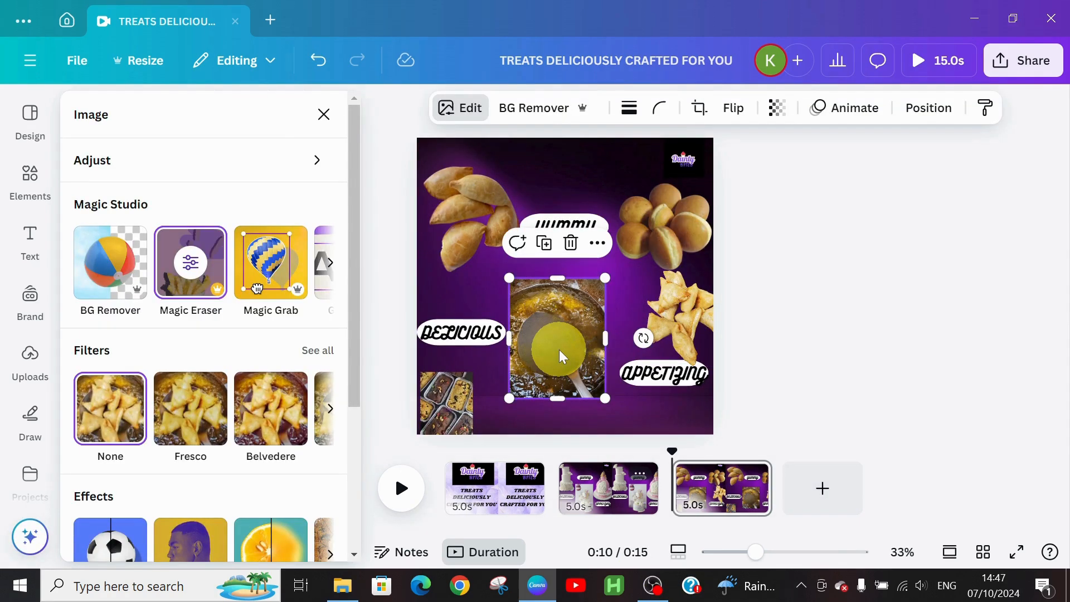
left_click(571, 245)
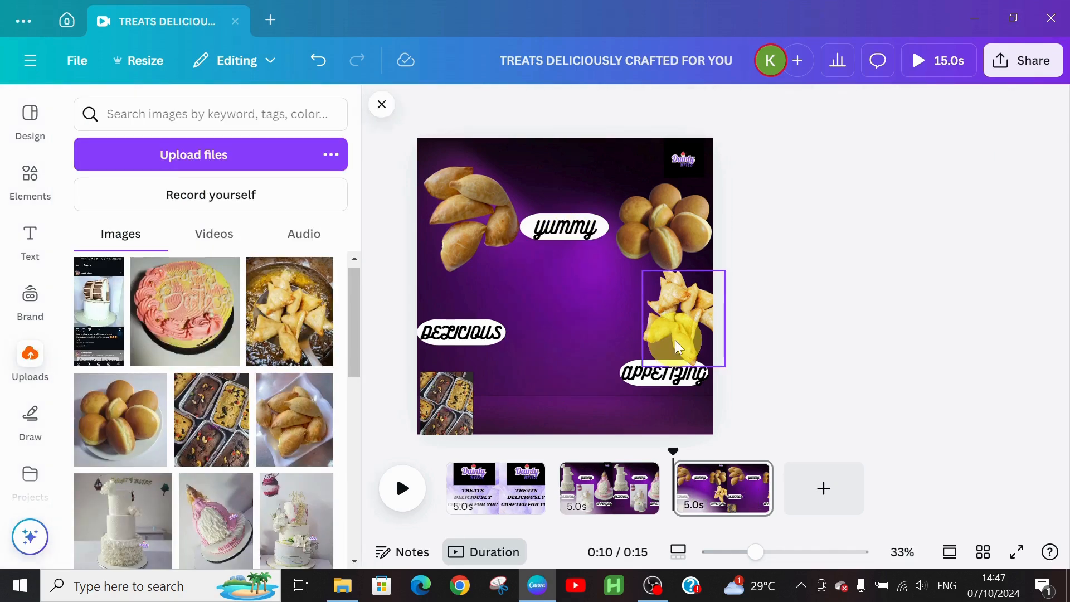
Step: Move the frying-samosa cutout toward the page centre and enlarge it
left_click_drag(675, 340, 569, 343)
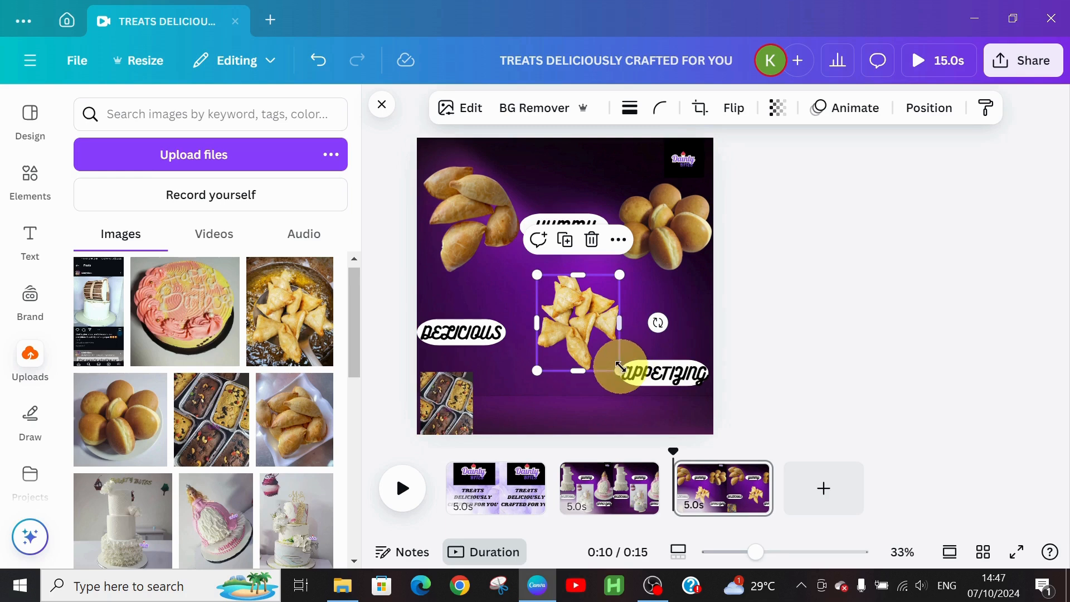
left_click_drag(615, 372, 646, 407)
left_click(549, 228)
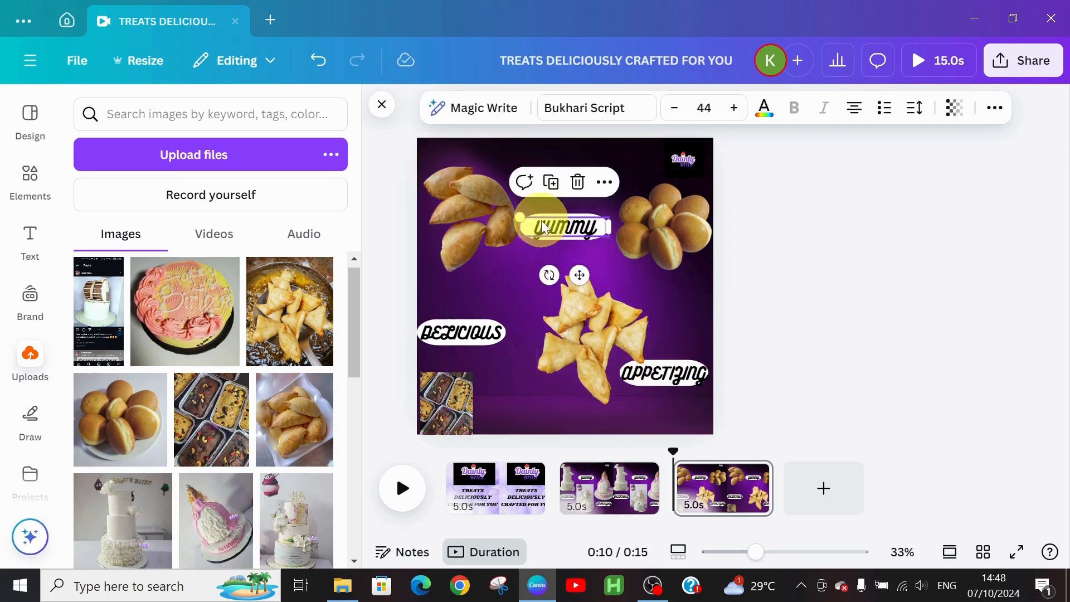
Step: Enlarge the brownie tray photo and move it up beside DELICIOUS
left_click(449, 402)
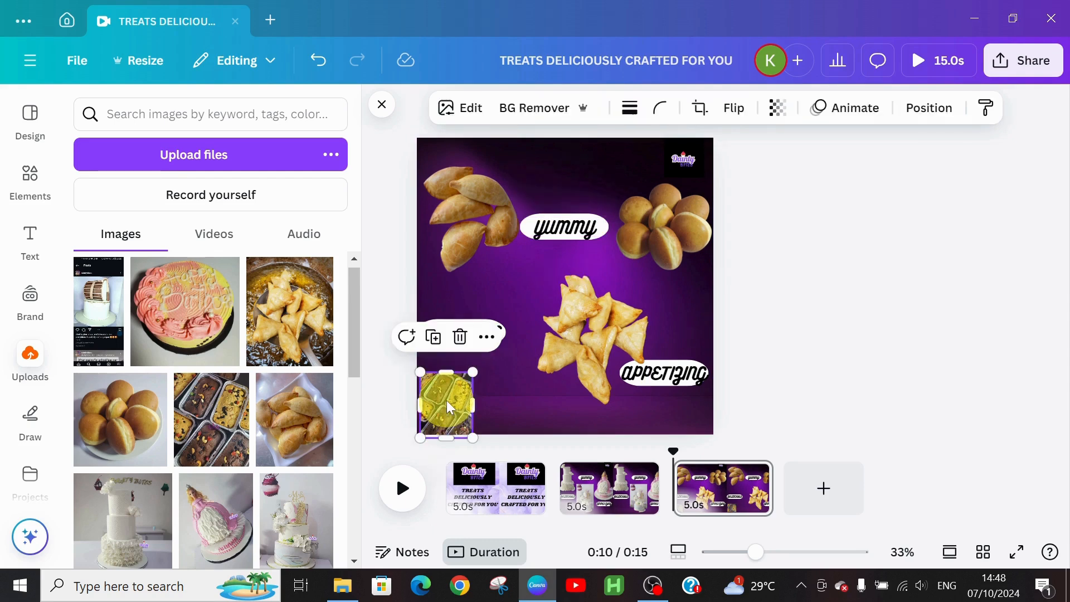
left_click_drag(471, 378, 553, 357)
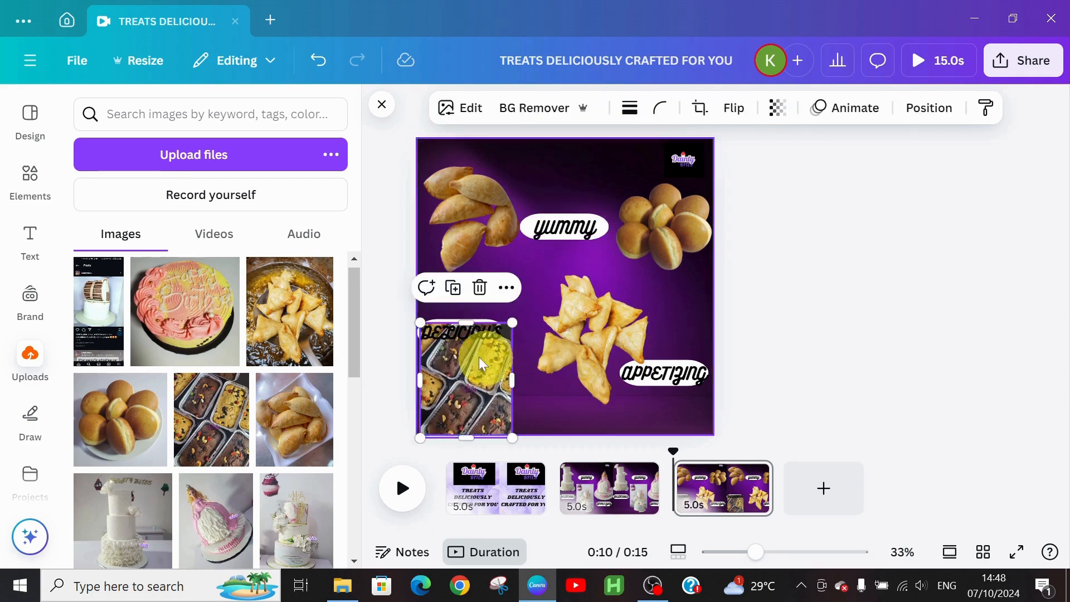
left_click_drag(474, 337, 526, 294)
Step: Move the frying samosas over the APPETIZING label and bring up the brownie photo's editing options
left_click(618, 301)
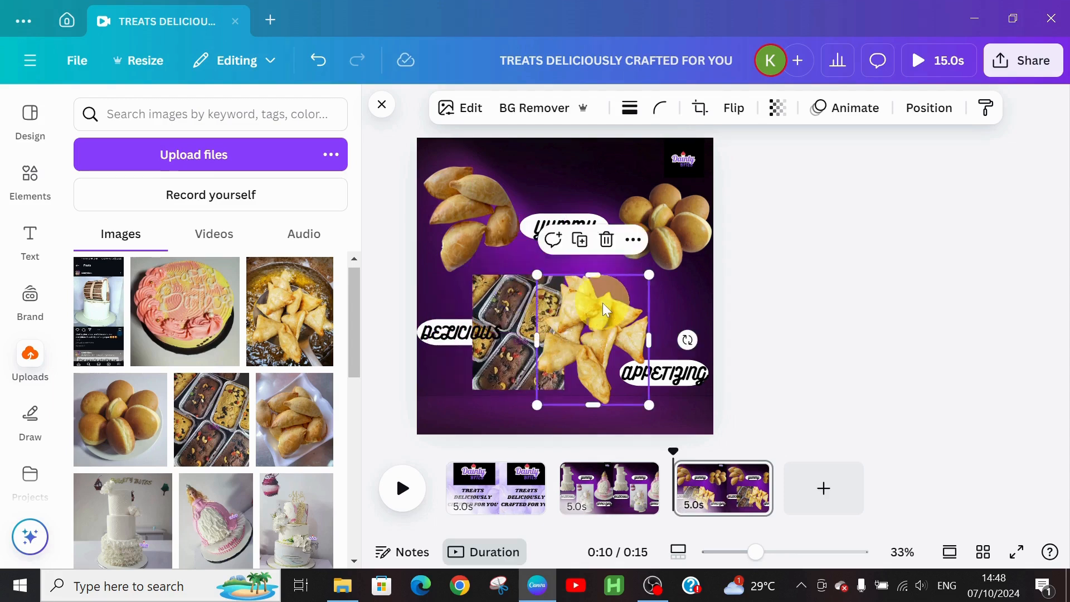
left_click_drag(618, 301, 684, 297)
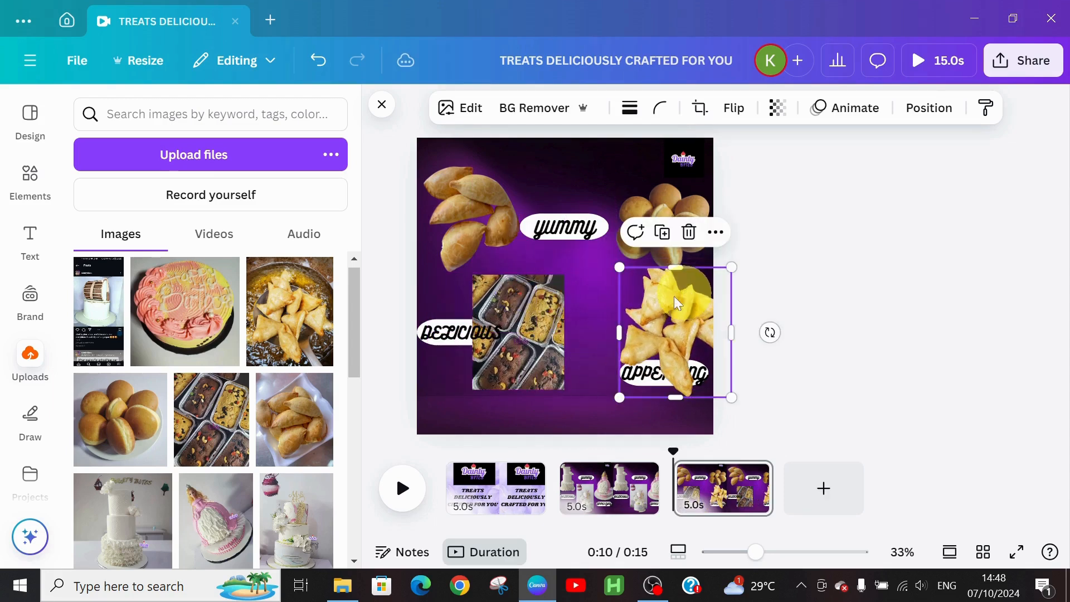
left_click(521, 324)
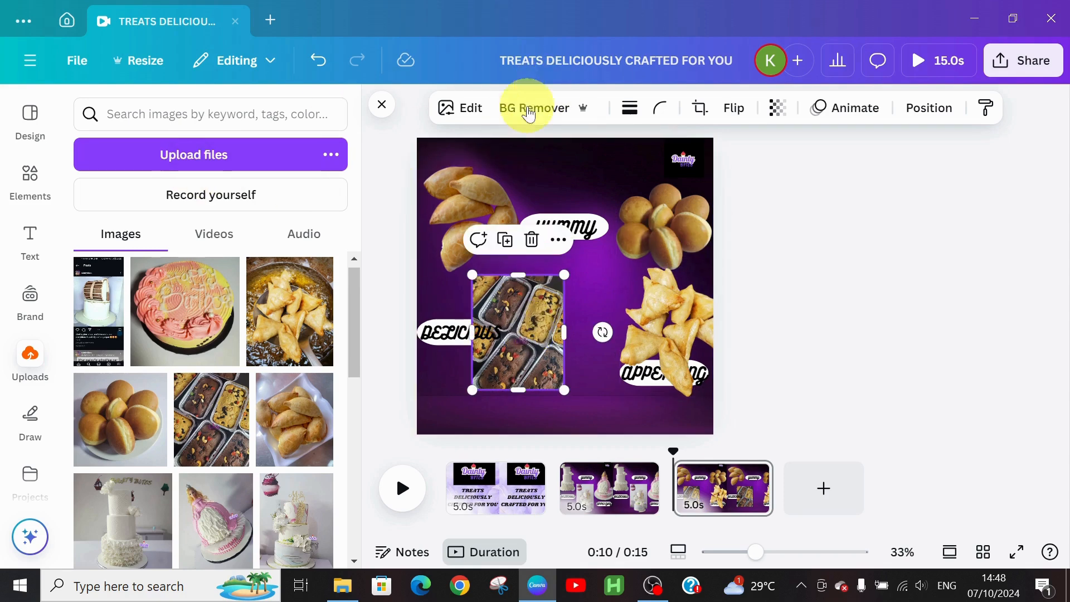
left_click(445, 114)
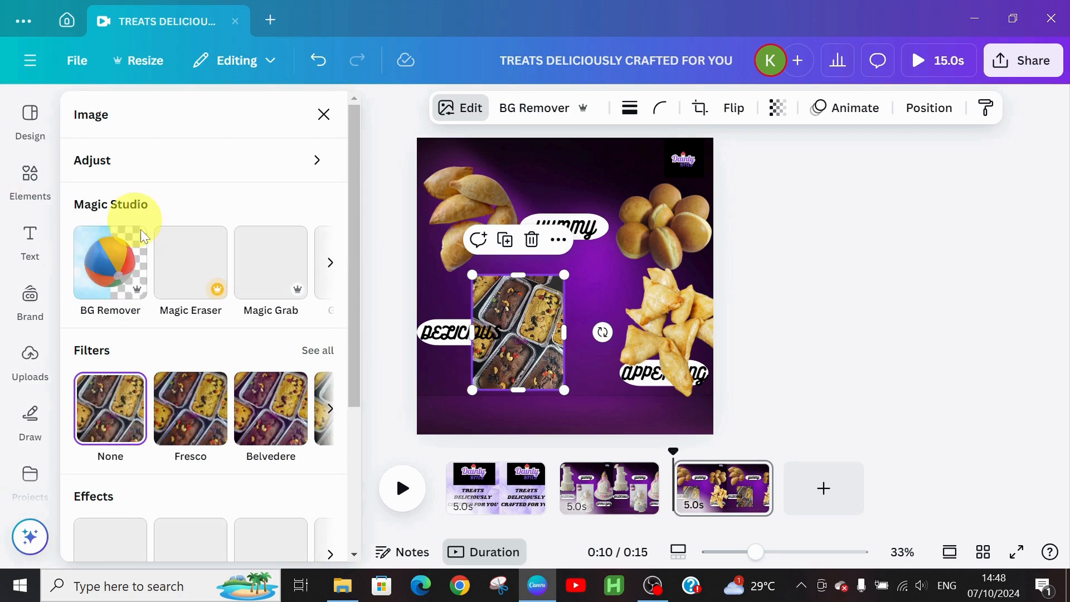
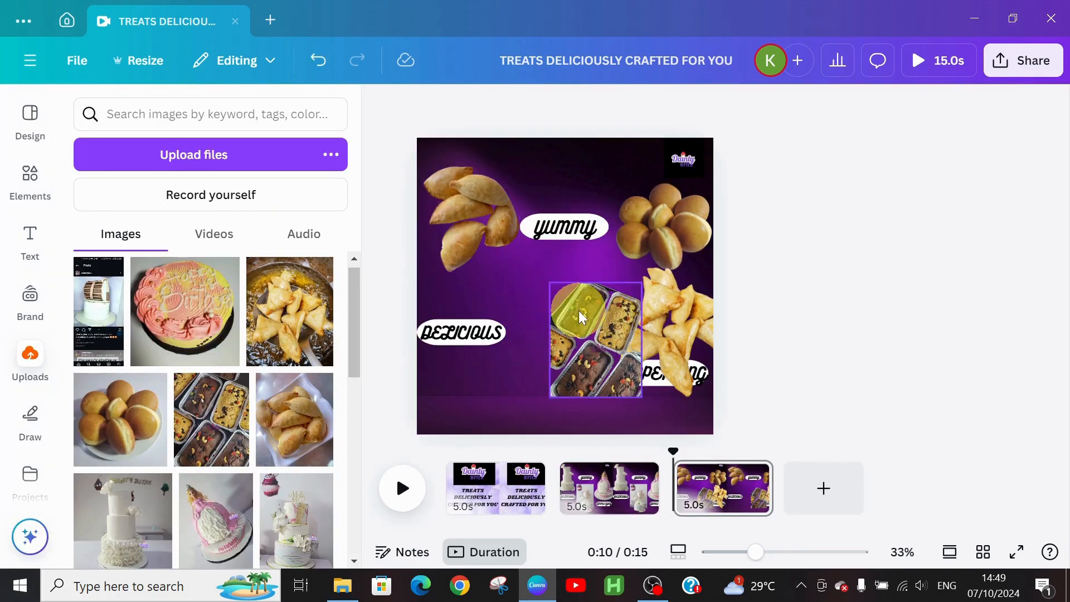
Step: Shift the loaf-cakes photo left and lift 'yummy' with its white pill near the page top
left_click_drag(579, 318, 527, 318)
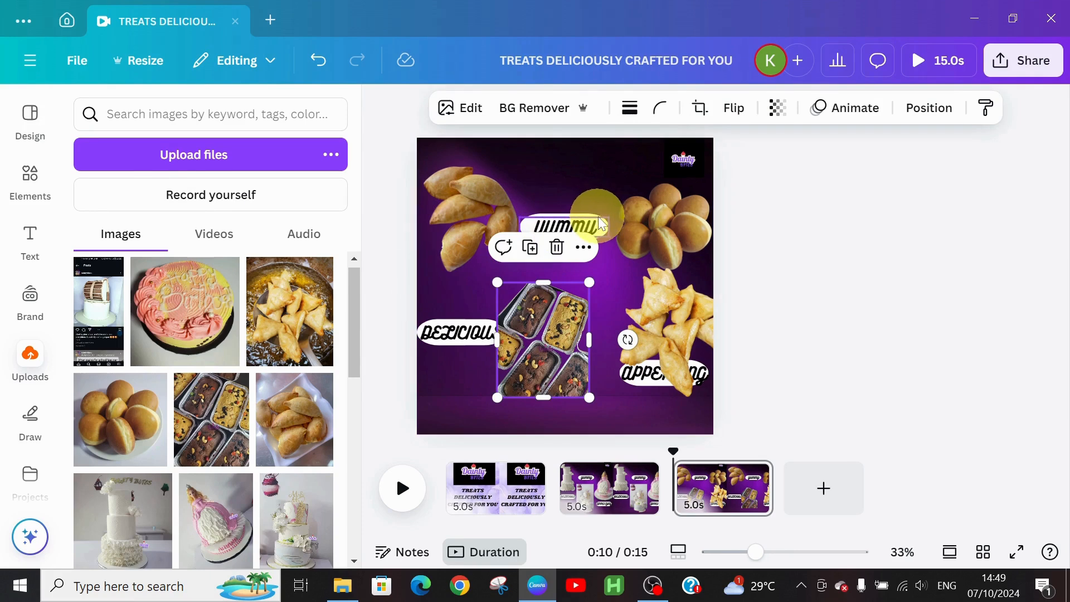
left_click_drag(588, 217, 549, 165)
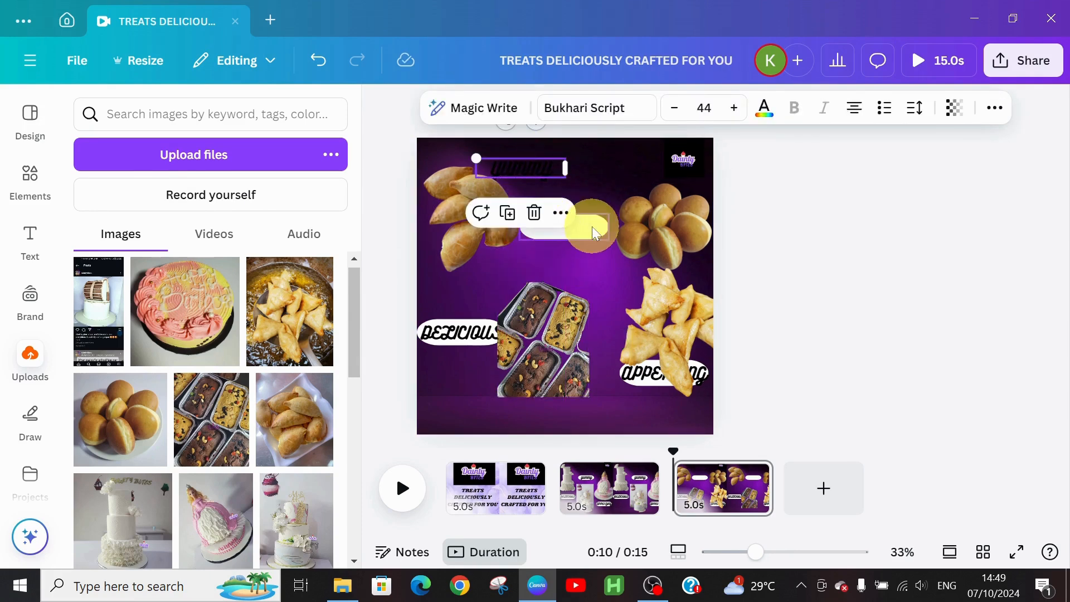
left_click_drag(591, 227, 557, 172)
Step: Retype the 'yummy' label as 'nourishing' and reduce its font size to 41
left_click(509, 165)
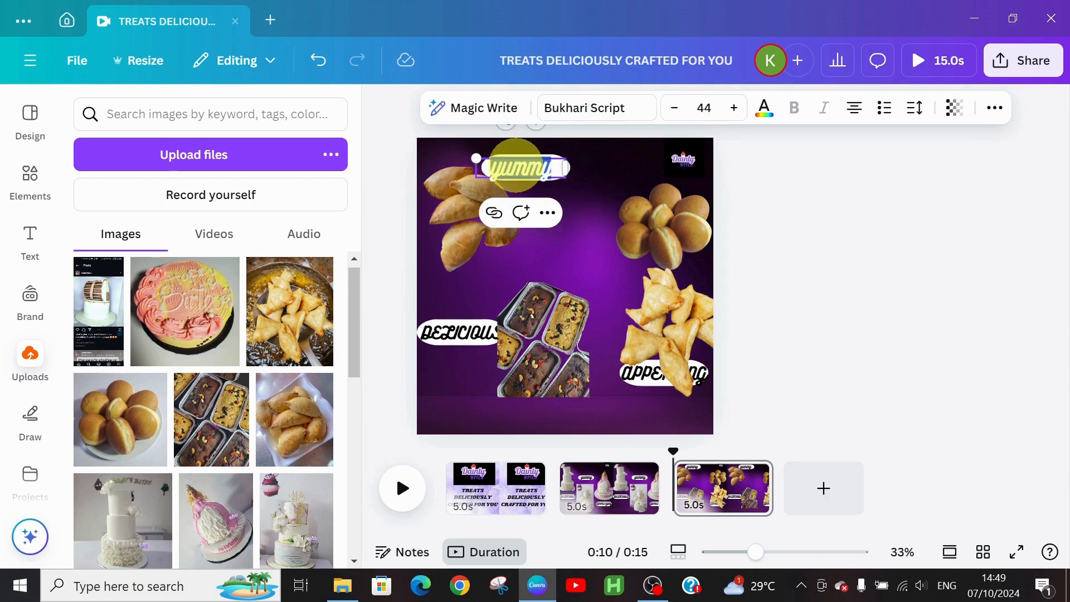
type("nourishing")
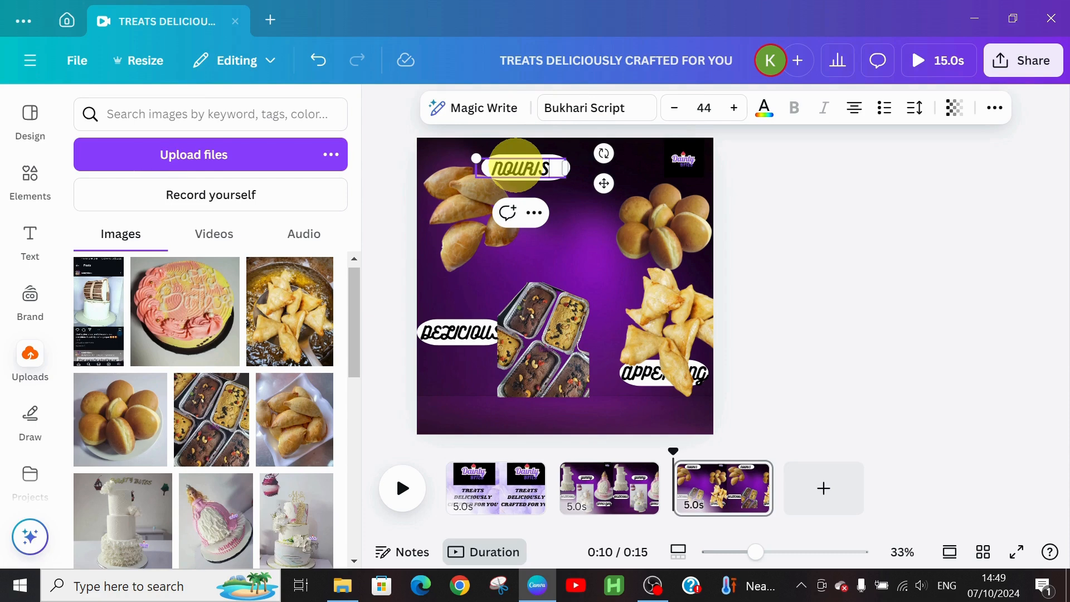
left_click(674, 108)
left_click(673, 107)
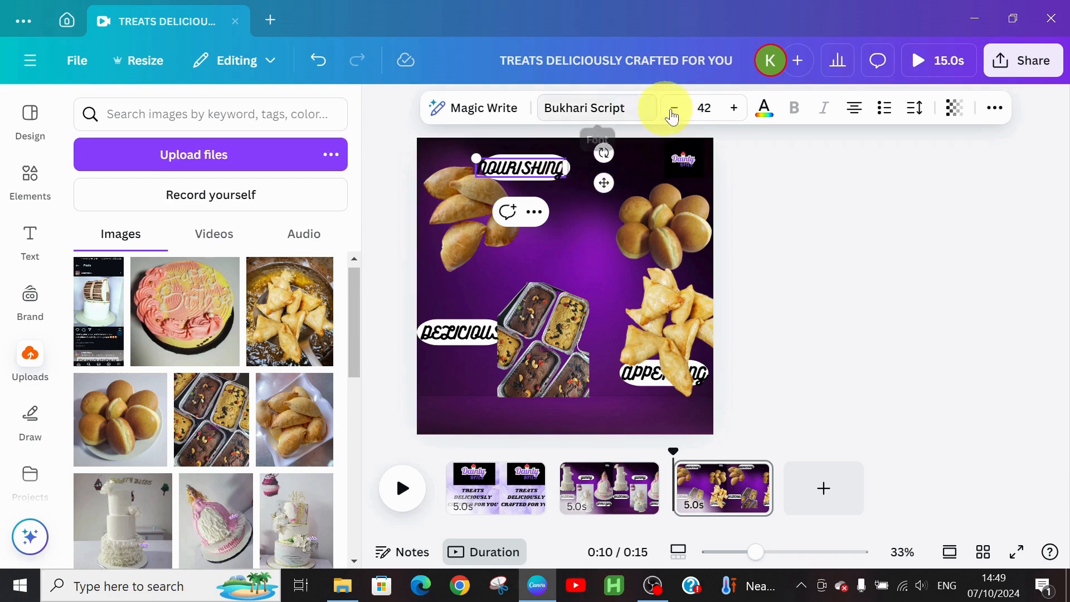
left_click(673, 108)
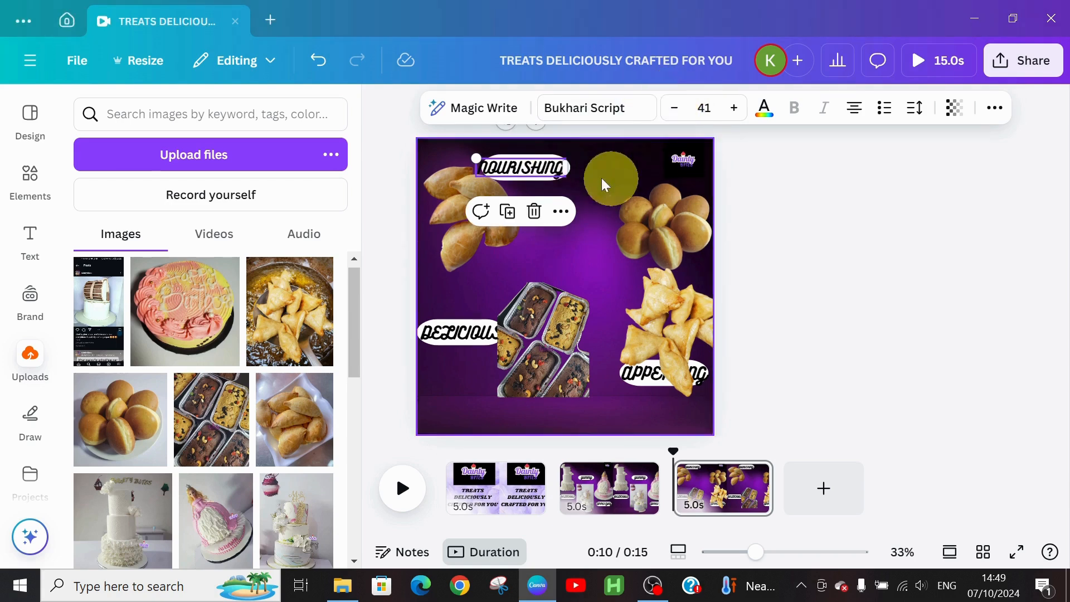
left_click(592, 177)
left_click(504, 170)
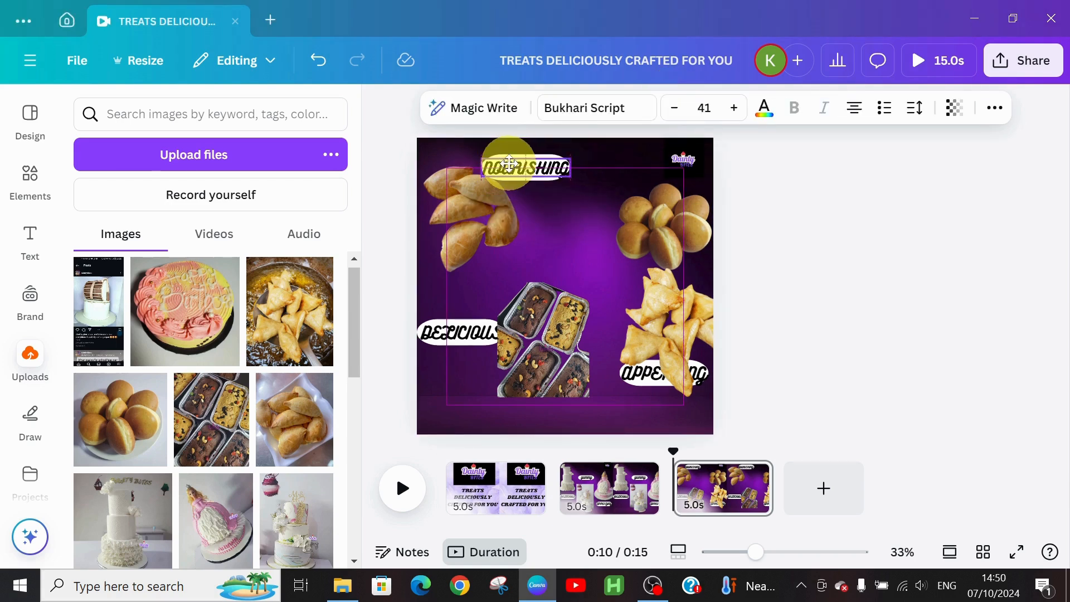
left_click(595, 244)
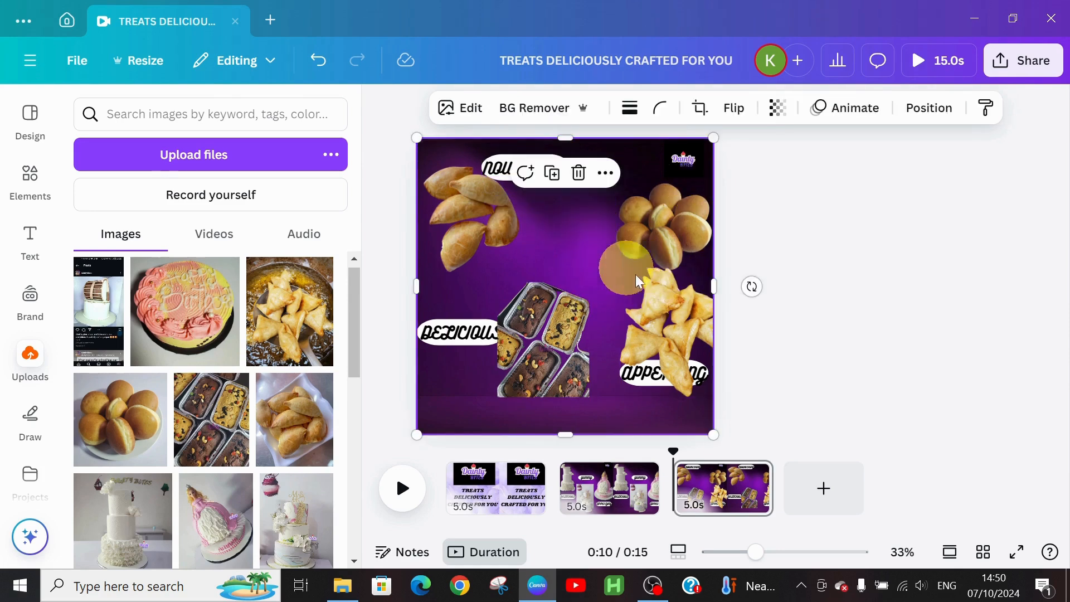
Step: Raise DELICIOUS and its pill, and shrink the loaf-cakes photo into the lower left beneath it
left_click(657, 383)
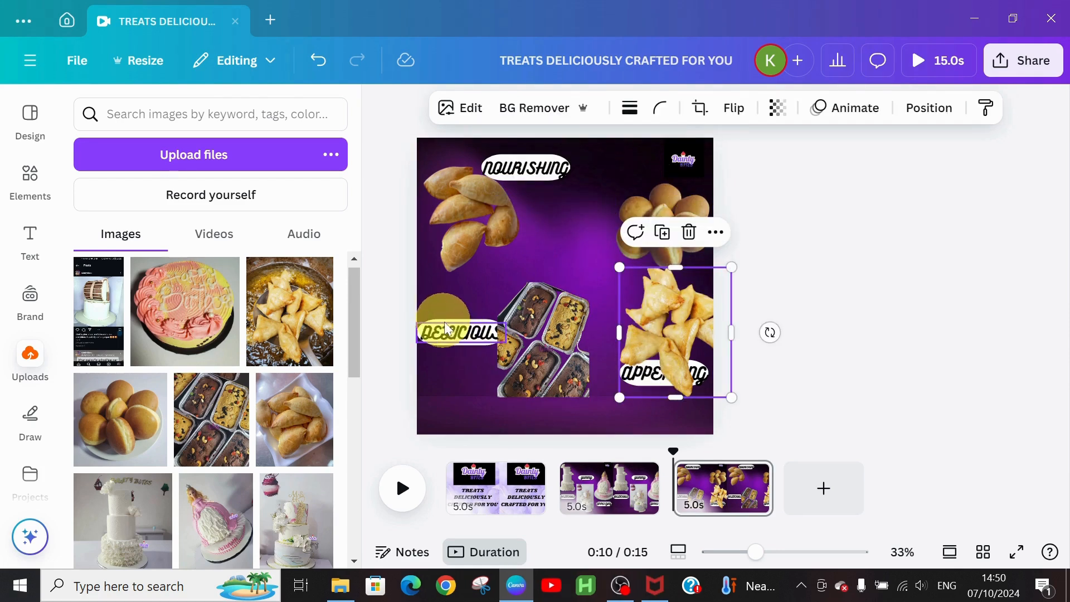
left_click_drag(453, 329, 465, 282)
left_click(529, 358)
left_click_drag(532, 362, 469, 385)
left_click_drag(525, 362, 556, 361)
left_click_drag(557, 306, 539, 329)
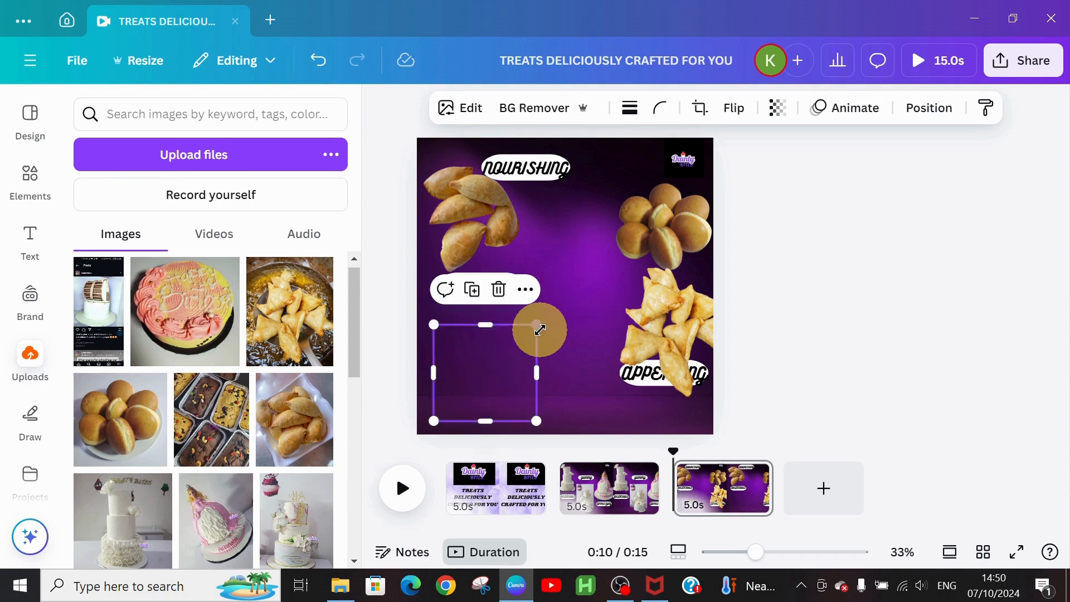
left_click(549, 274)
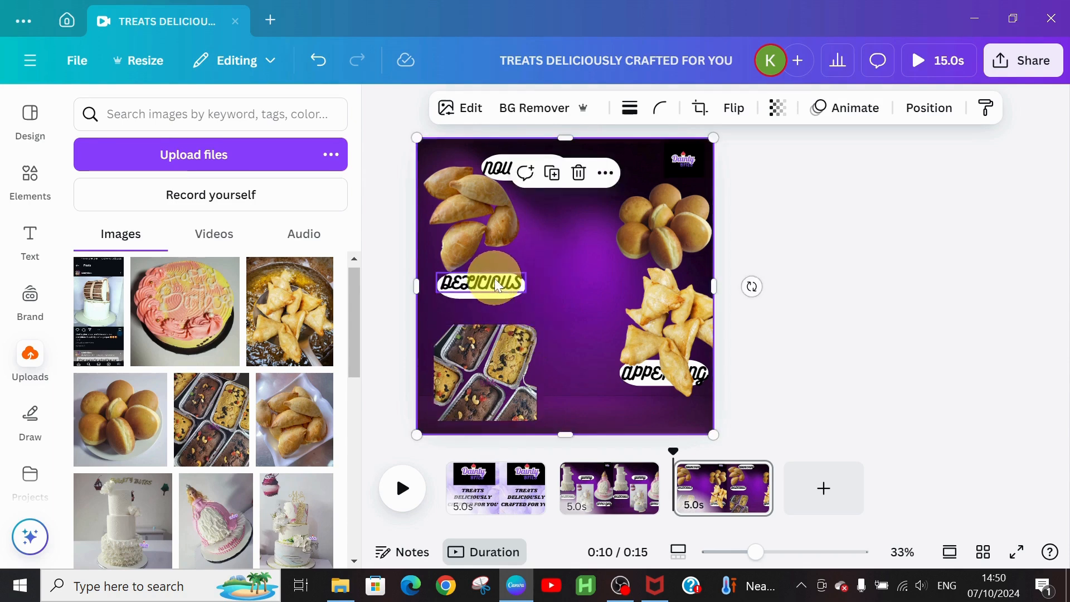
left_click(485, 296)
mouse_move(485, 295)
left_mouse_down()
mouse_move(483, 316)
mouse_move(480, 276)
mouse_move(480, 304)
left_mouse_up()
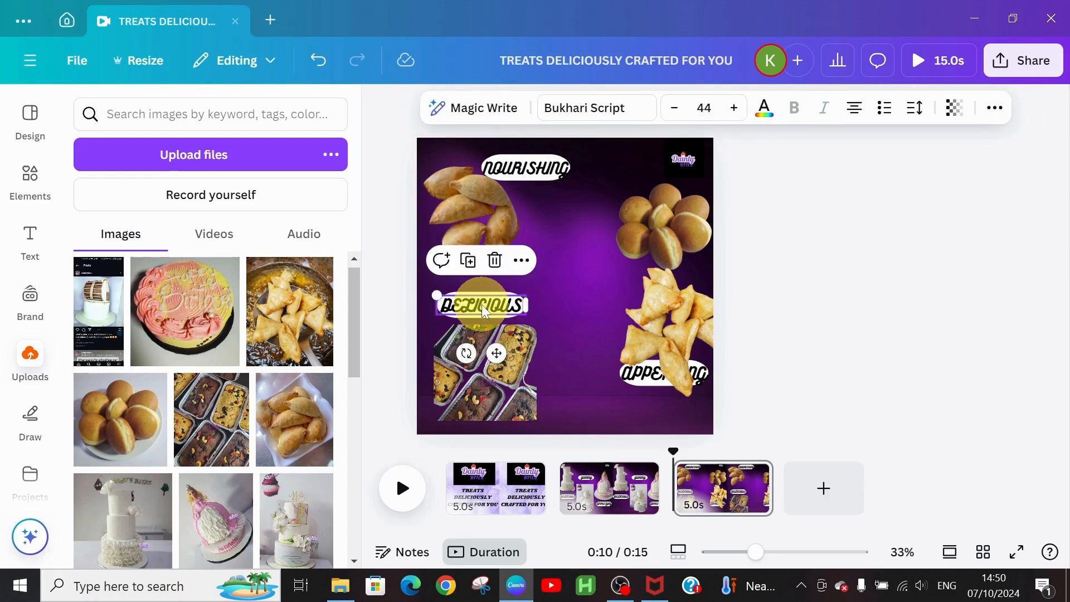
Step: Retype the DELICIOUS label as ENRRICHING
left_click(481, 297)
double_click(481, 297)
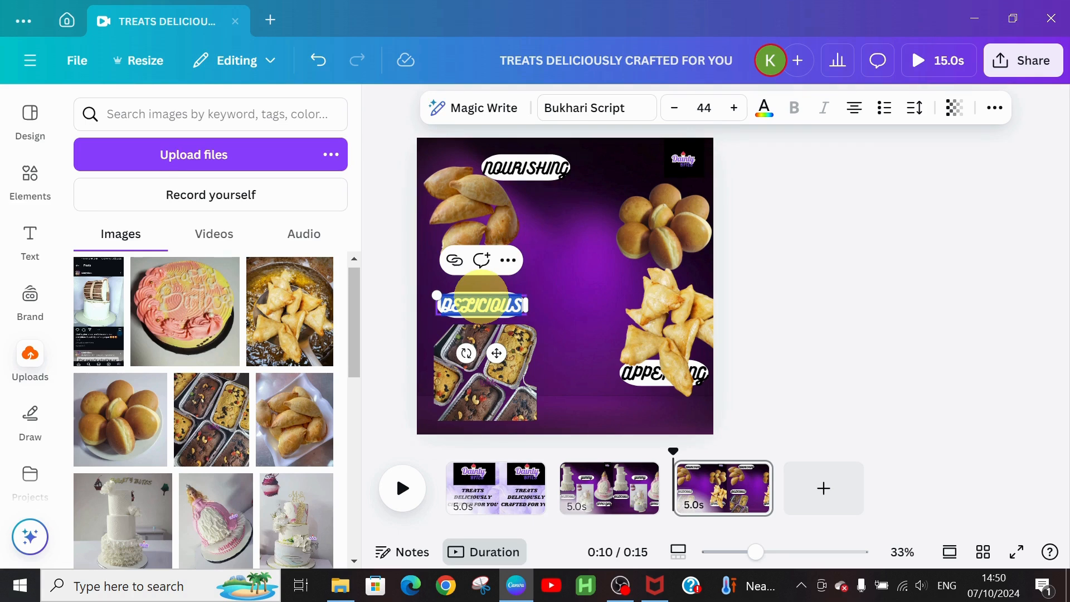
type("ENRICHI")
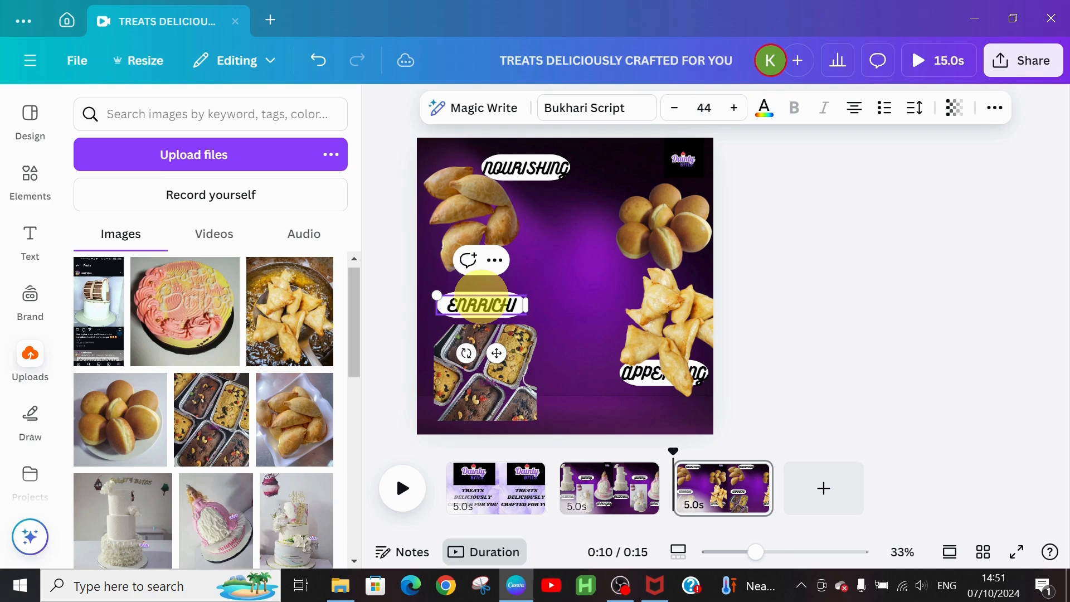
type("NG")
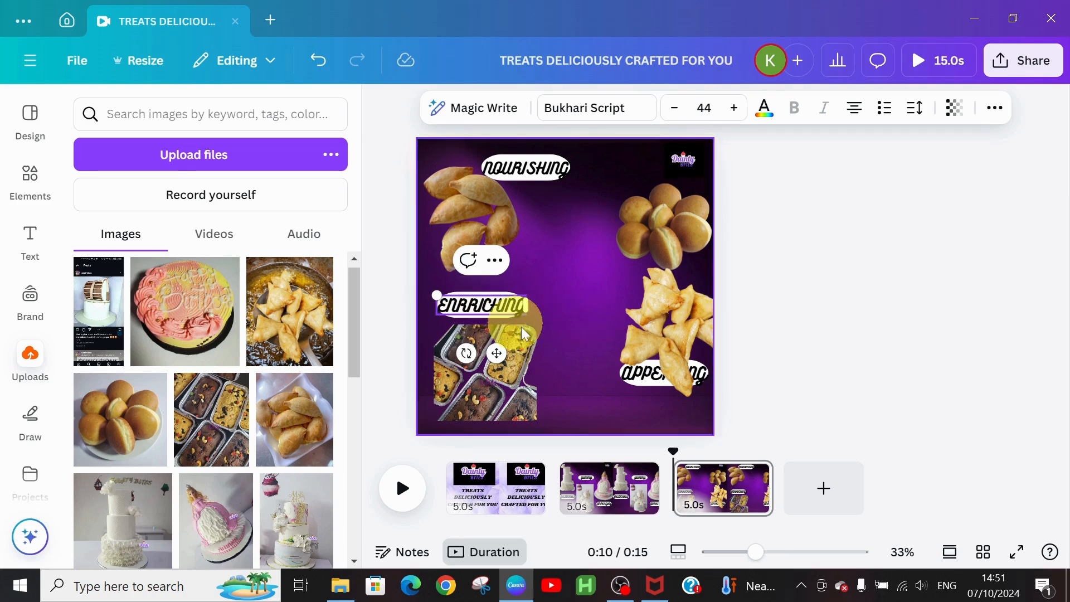
left_click(557, 291)
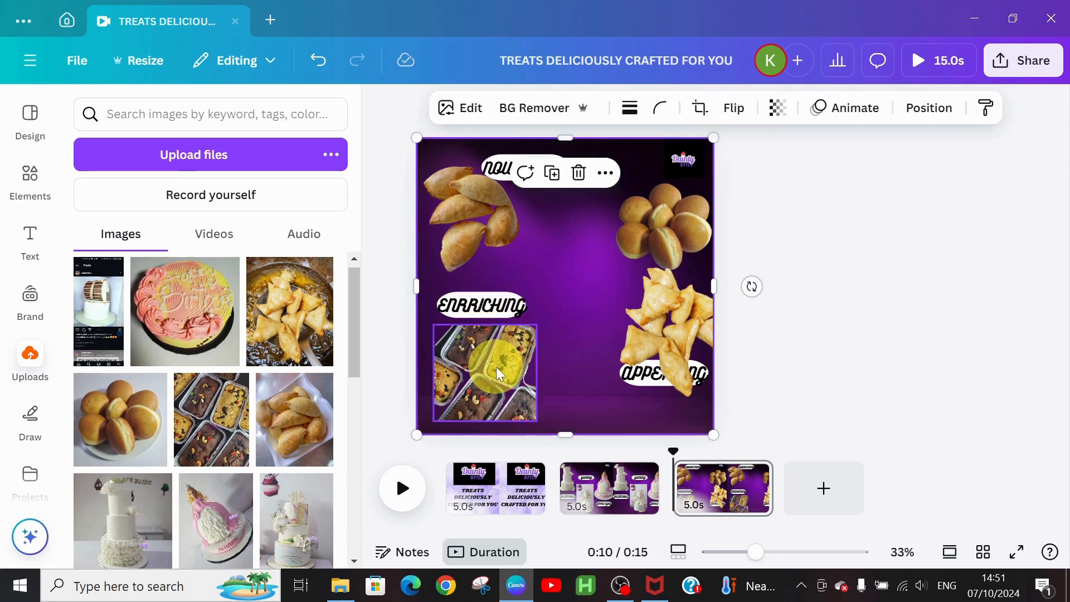
Step: Move the APPETIZING label and pill to the page bottom and resize the samosa photo into the lower-right corner
left_click(658, 380)
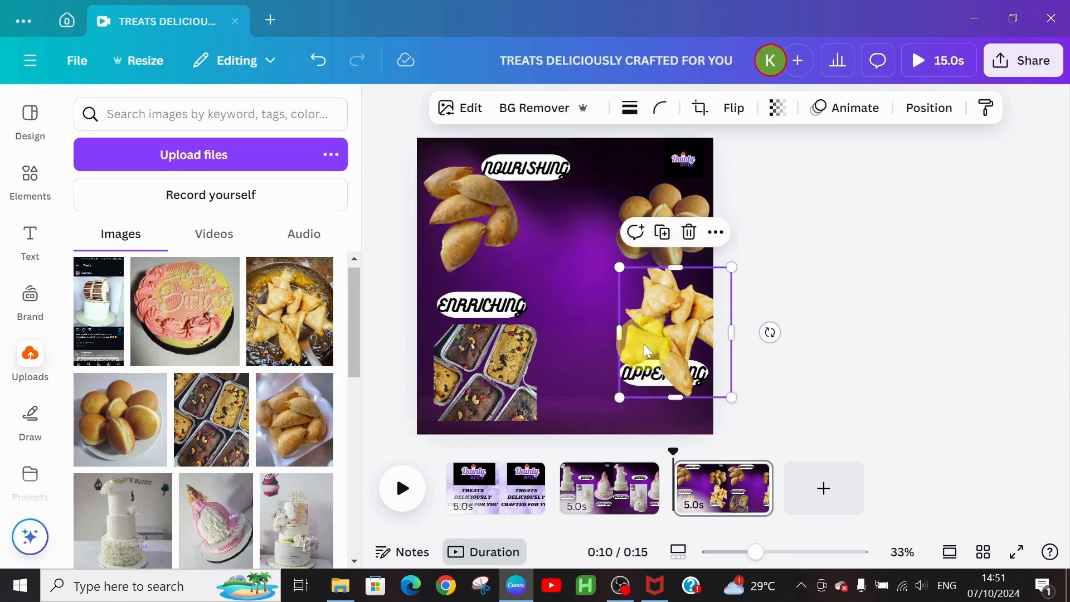
left_click_drag(663, 338, 595, 331)
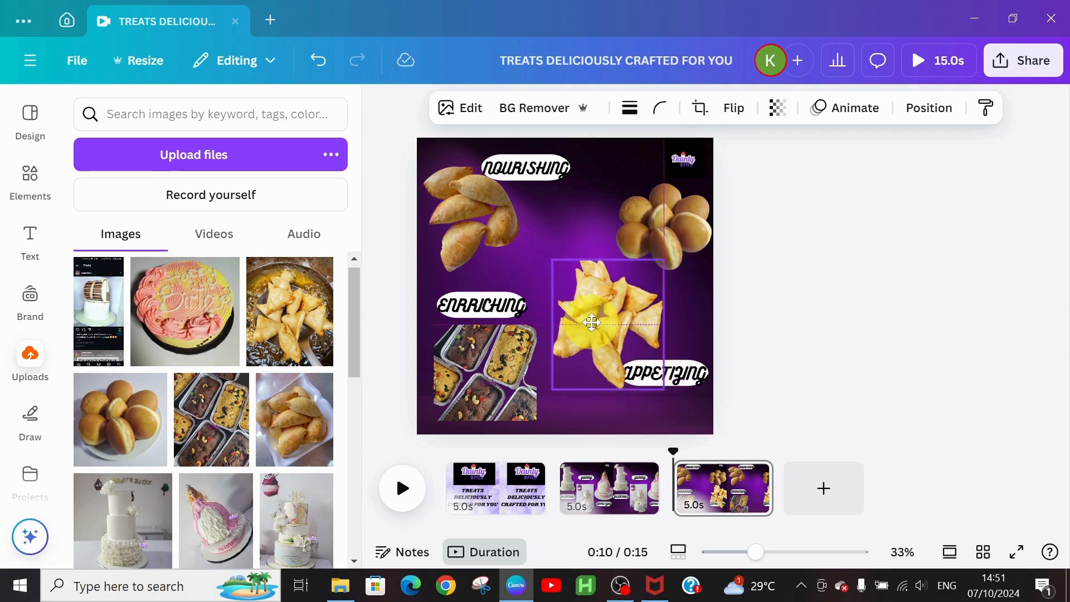
left_click_drag(691, 383, 682, 422)
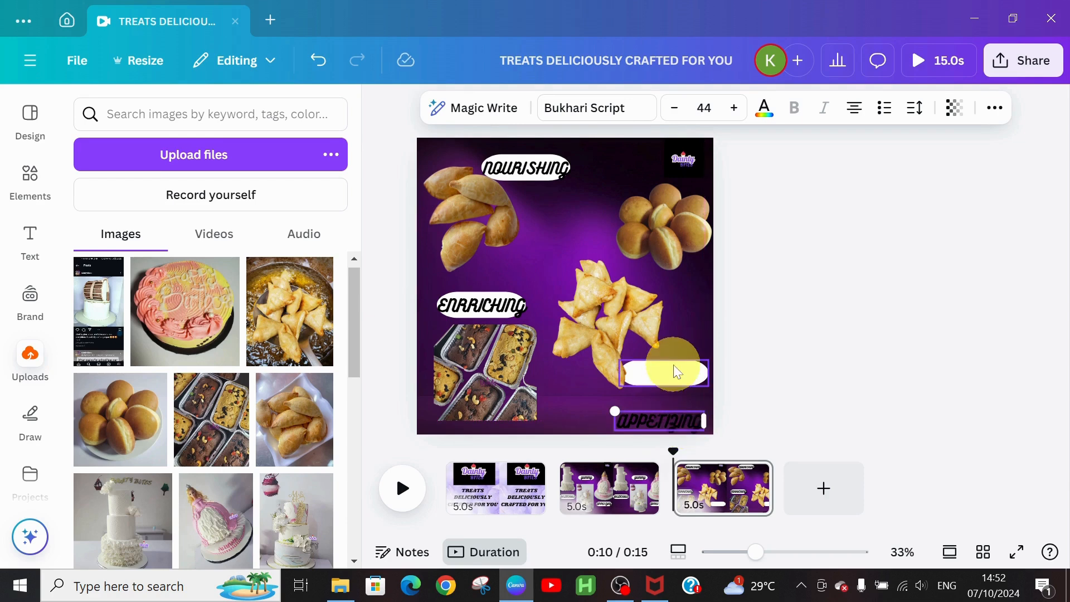
left_click_drag(680, 370, 677, 414)
left_click_drag(630, 337, 679, 351)
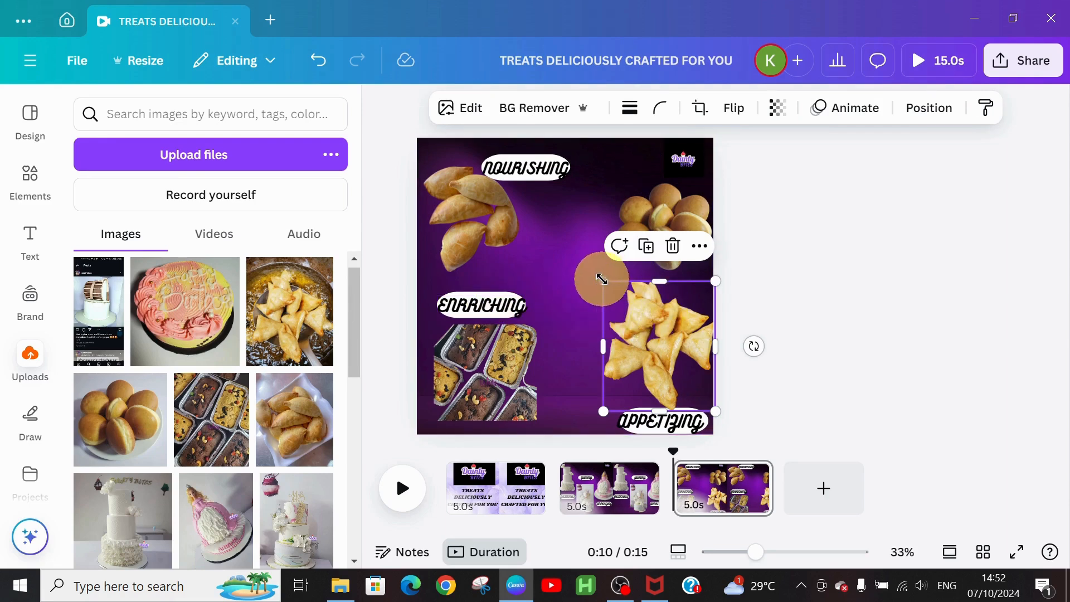
left_click_drag(601, 278, 641, 325)
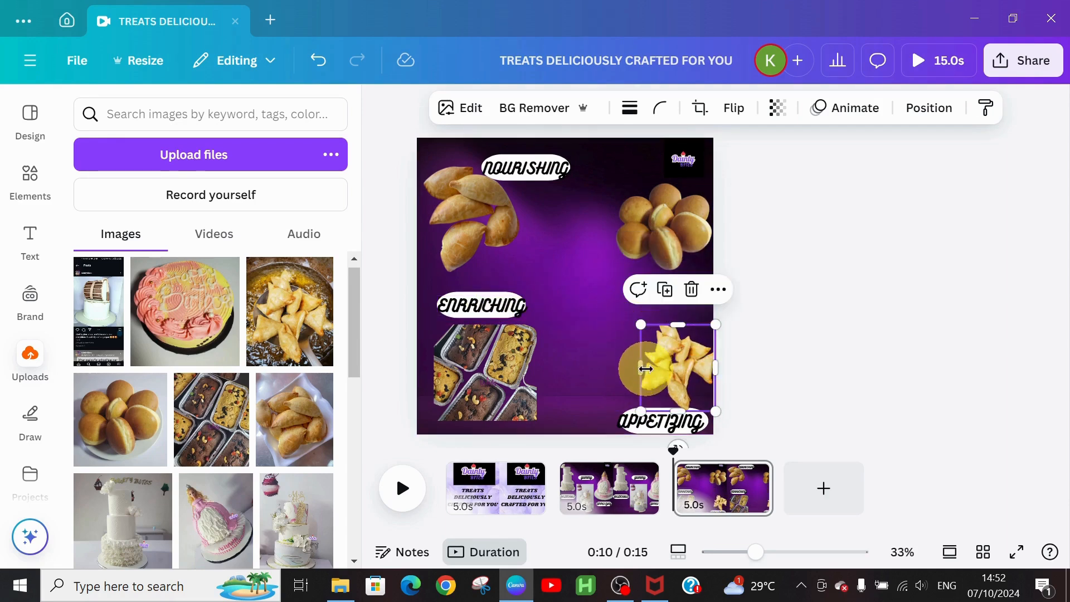
left_click_drag(645, 369, 614, 369)
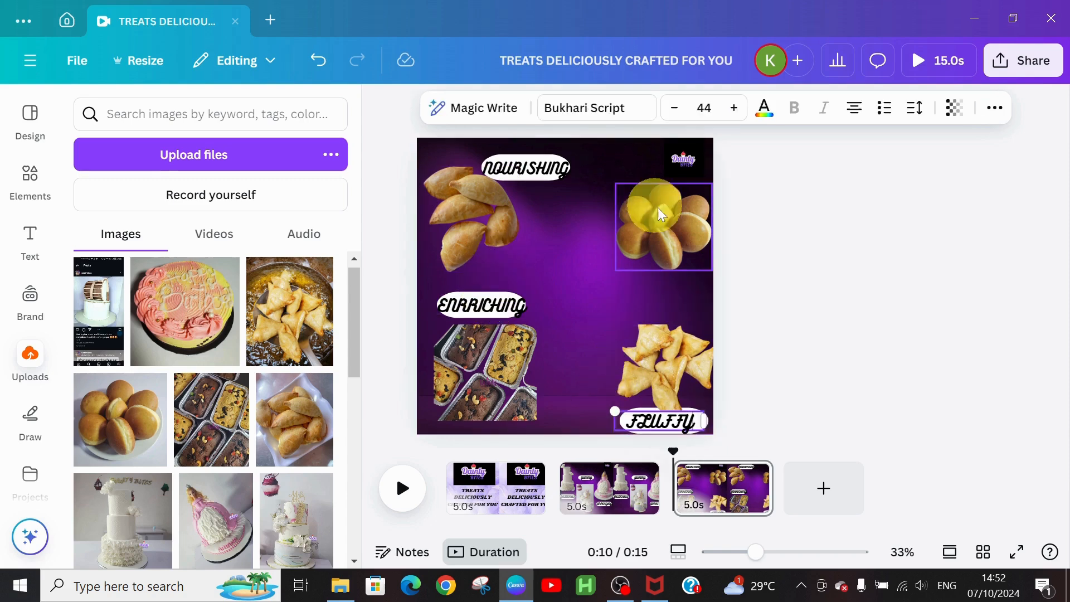
Step: Put a duplicated text retyped as RICH on a white pill at right, then nudge the top-left samosa photo
left_click(490, 303)
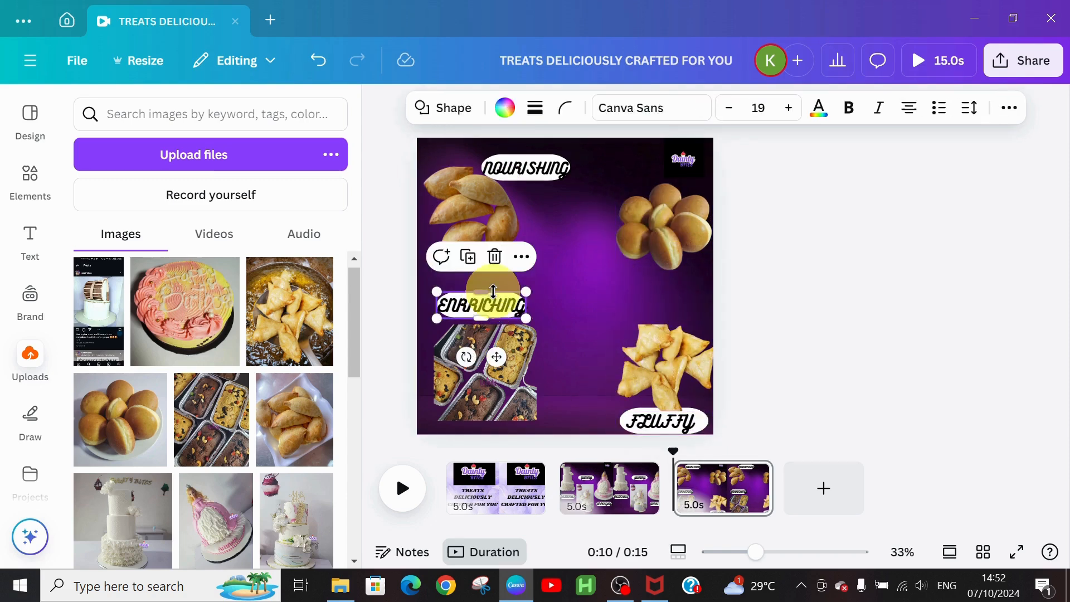
left_click_drag(488, 307, 669, 292)
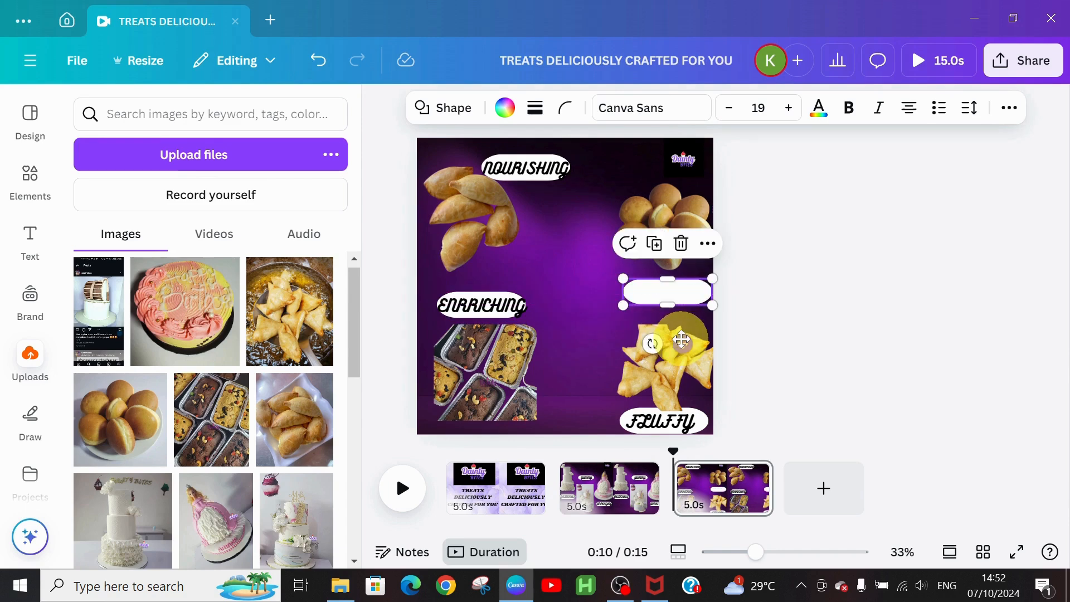
left_click(469, 305)
key("ctrl+d")
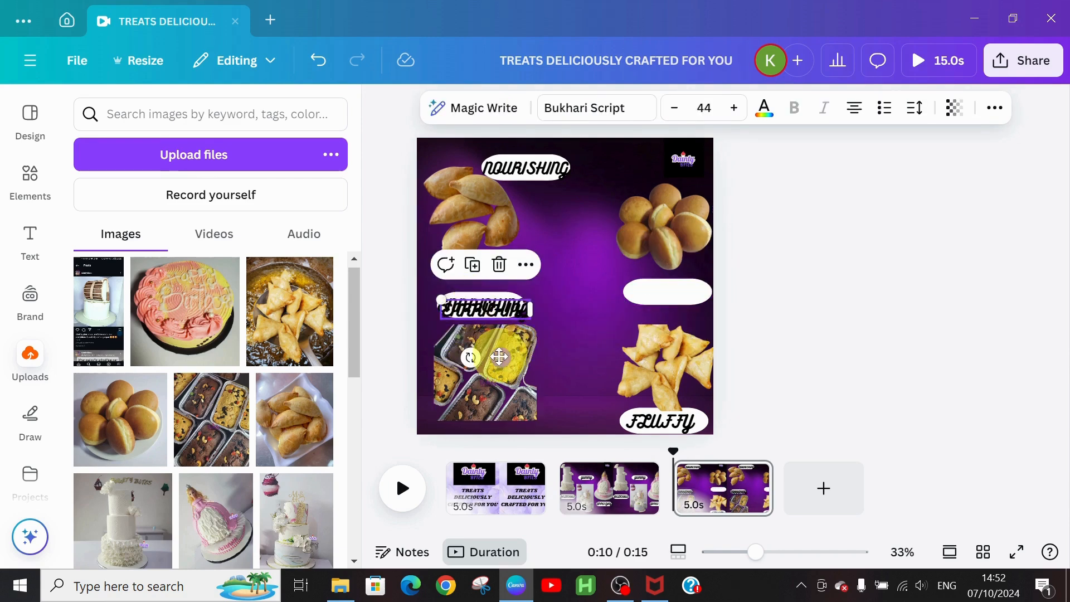
left_click_drag(499, 356, 676, 338)
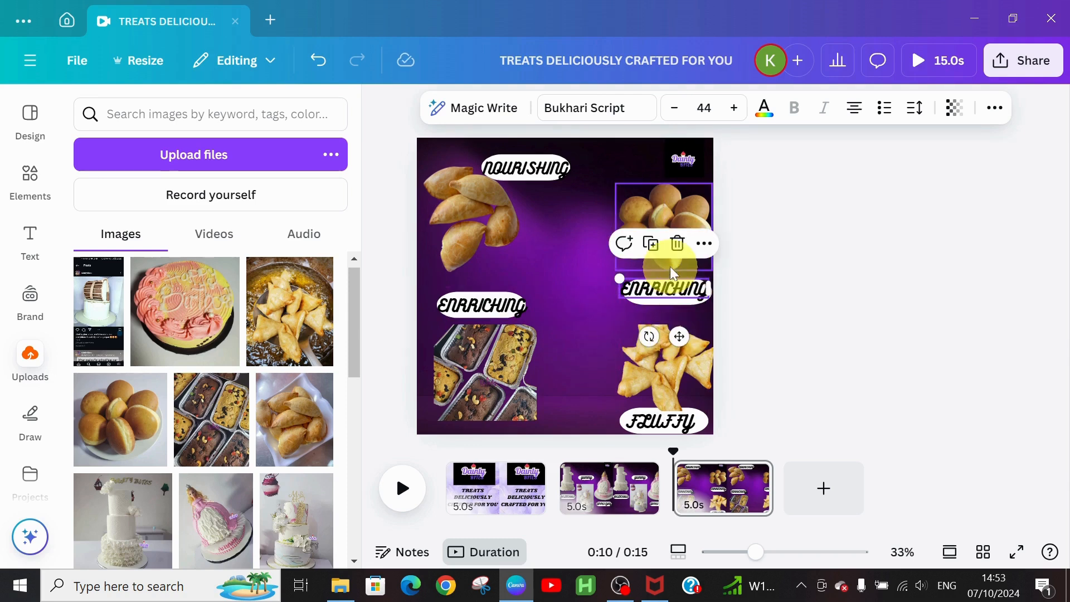
double_click(666, 287)
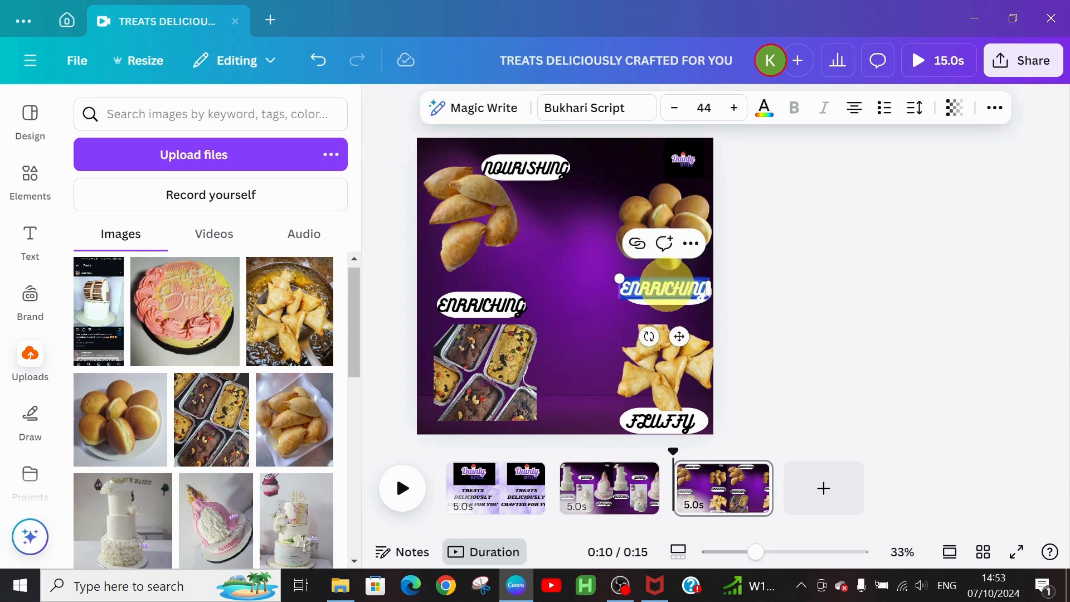
type("RICH")
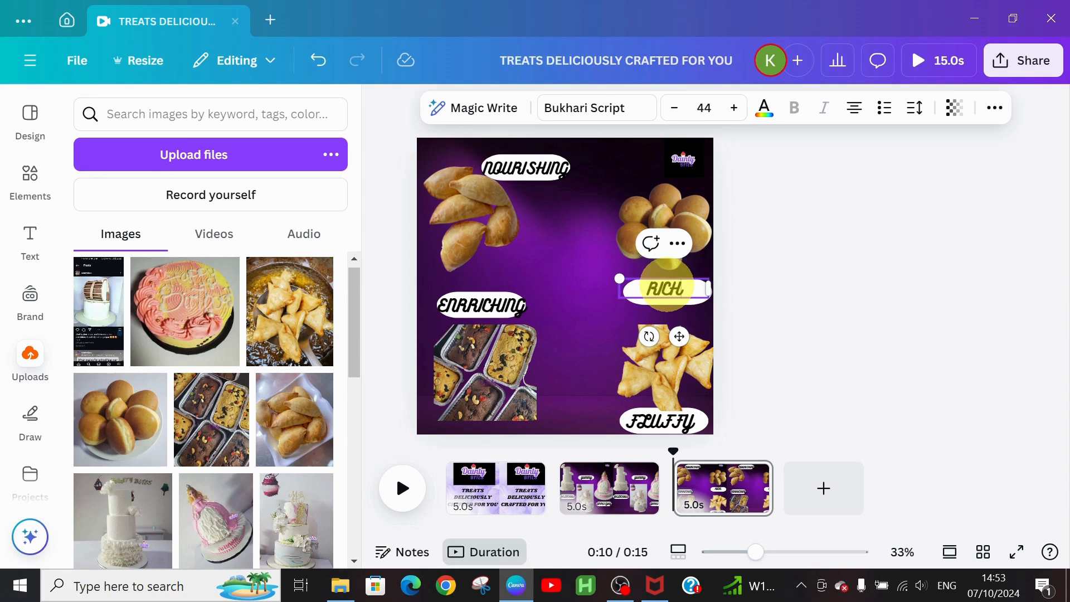
left_click_drag(575, 315, 660, 295)
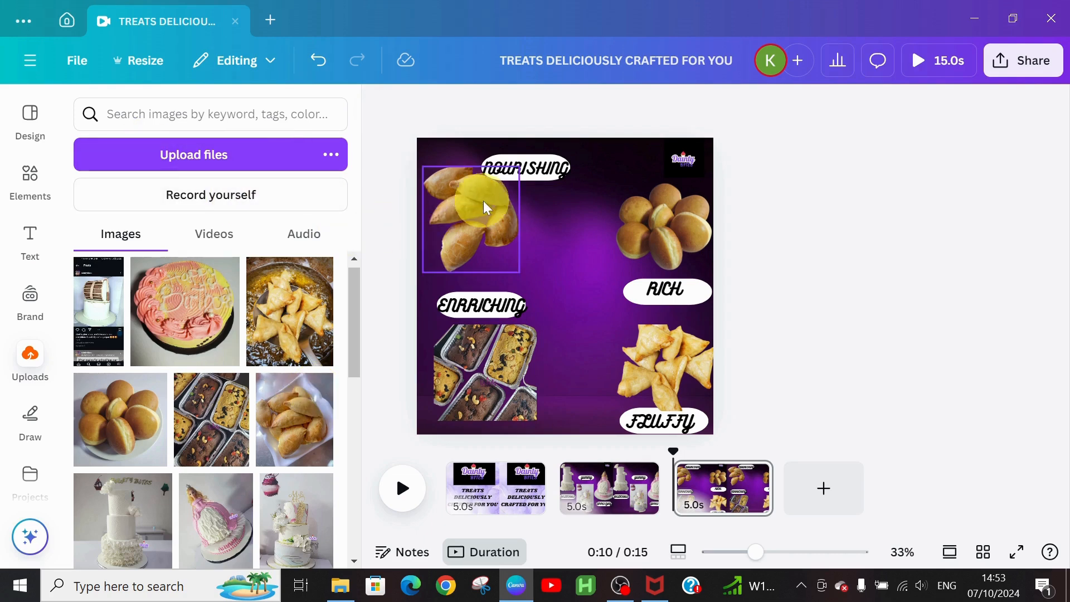
left_click_drag(488, 207, 505, 227)
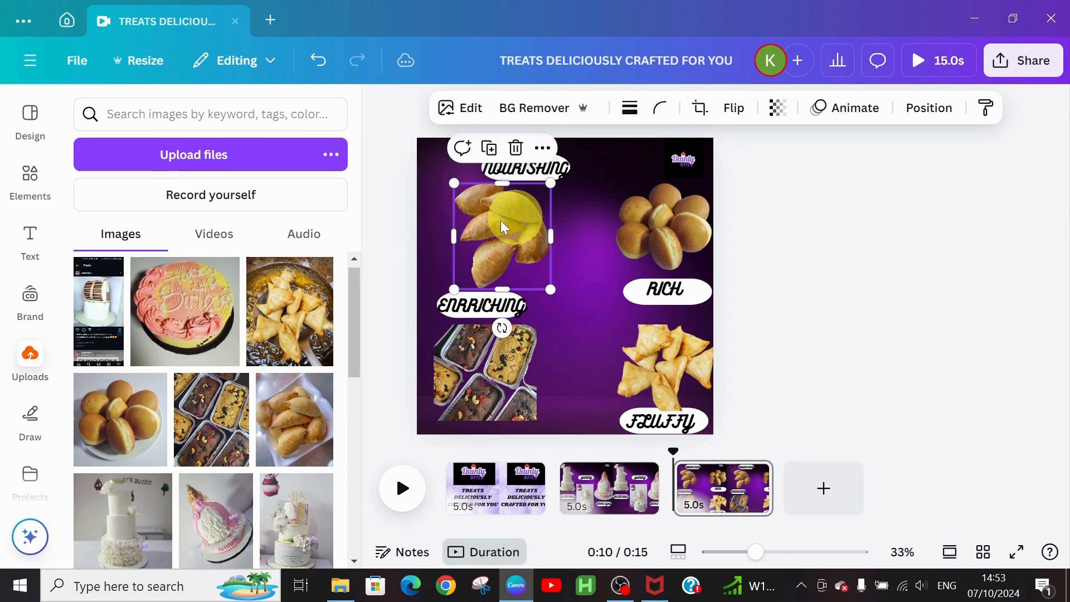
Step: Give the pastry photo a Tectonic entrance animation with a Pulse effect
left_click(855, 108)
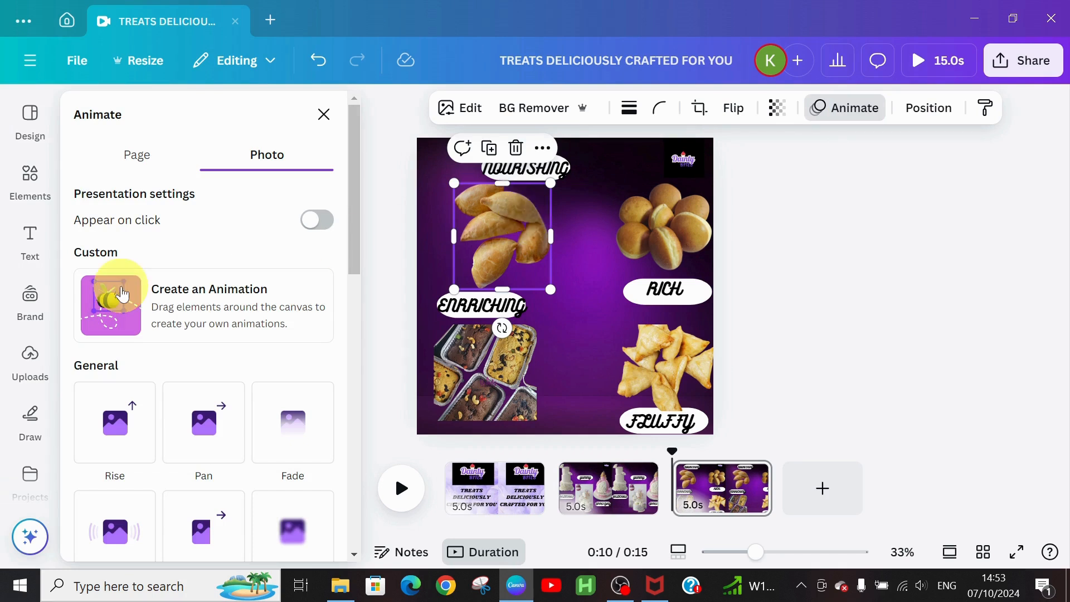
left_click_drag(353, 189, 333, 330)
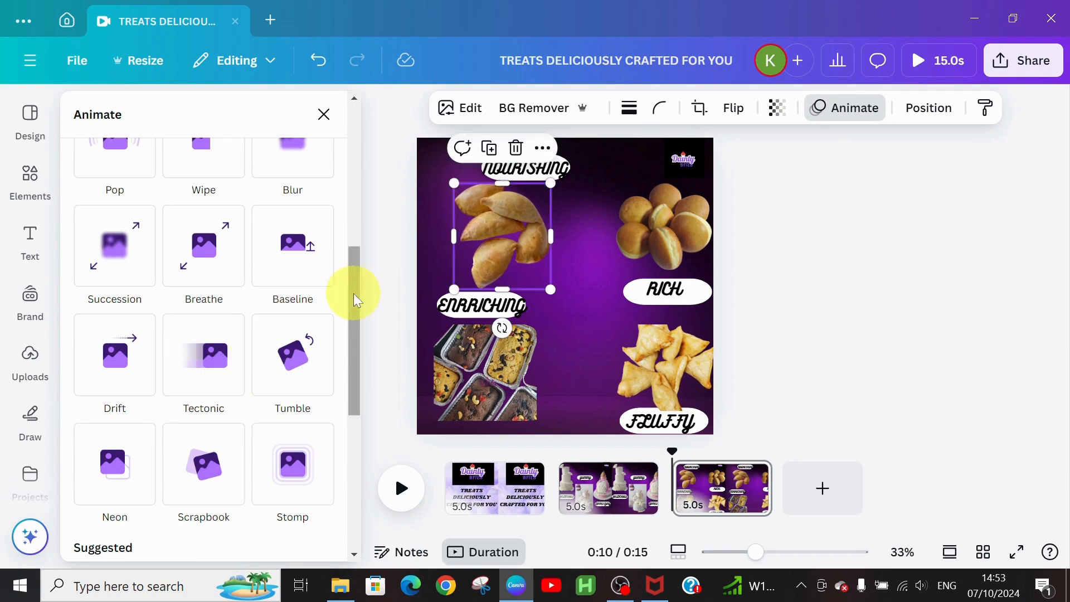
left_click_drag(353, 293, 353, 379)
left_click(215, 148)
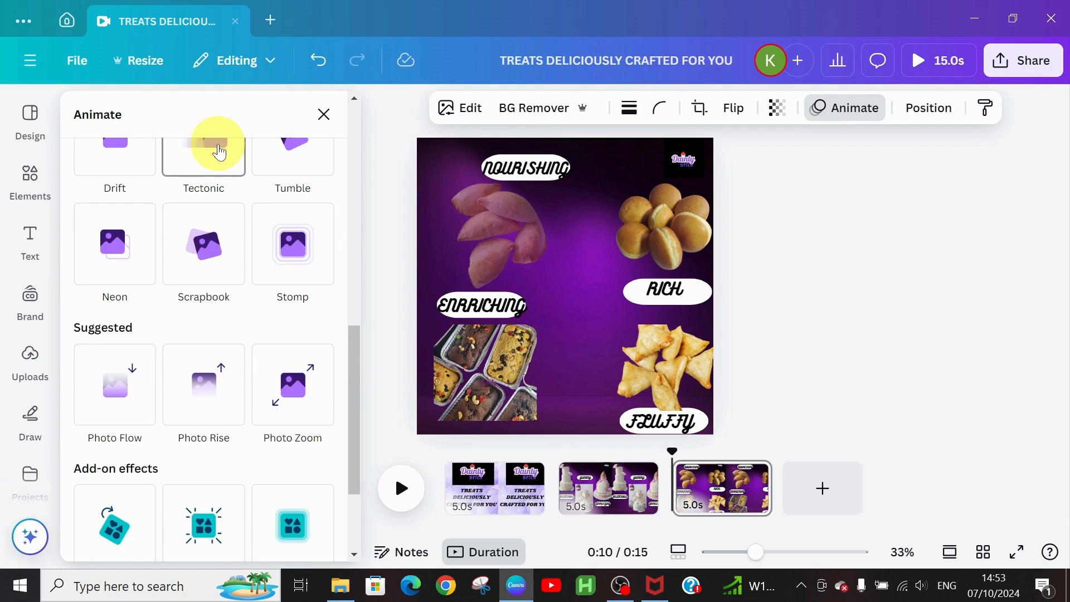
left_click_drag(353, 328, 354, 423)
left_click(289, 345)
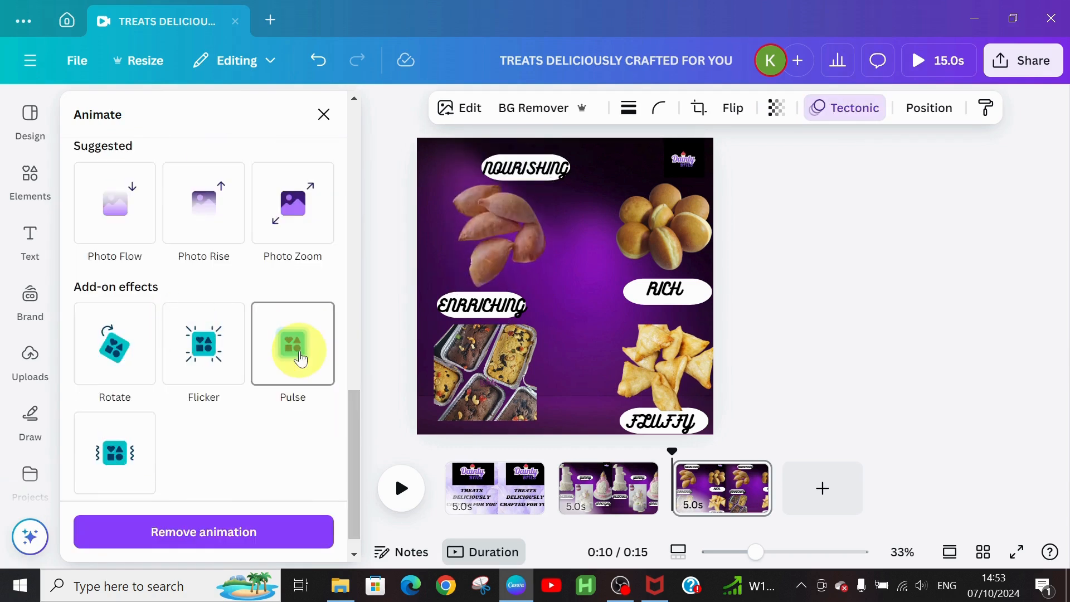
Step: Animate the bun photo with Photo Zoom and the cake photo with Pop
left_click(650, 232)
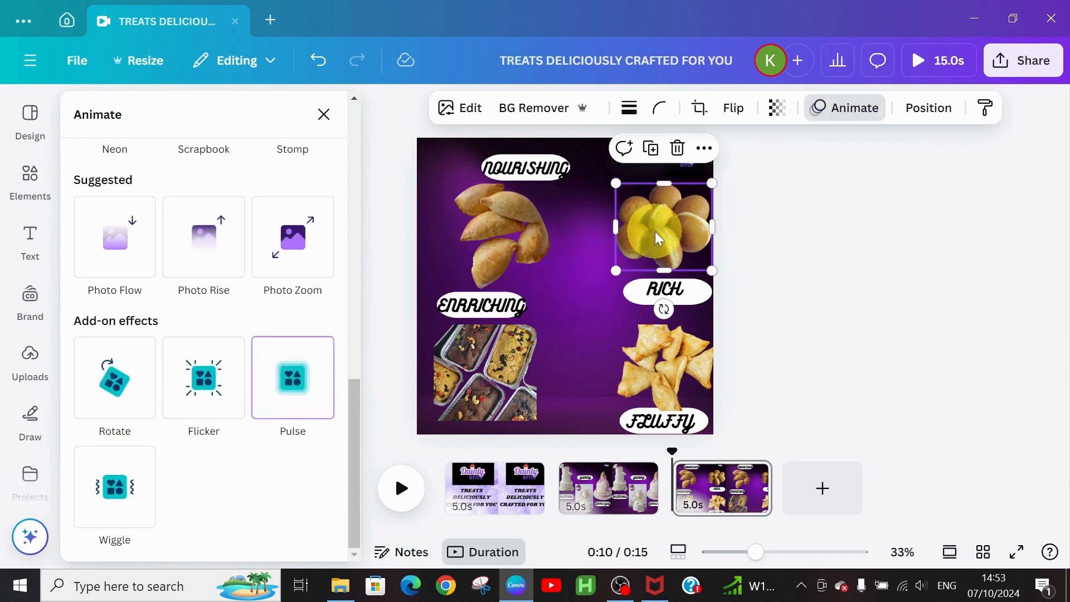
left_click(190, 389)
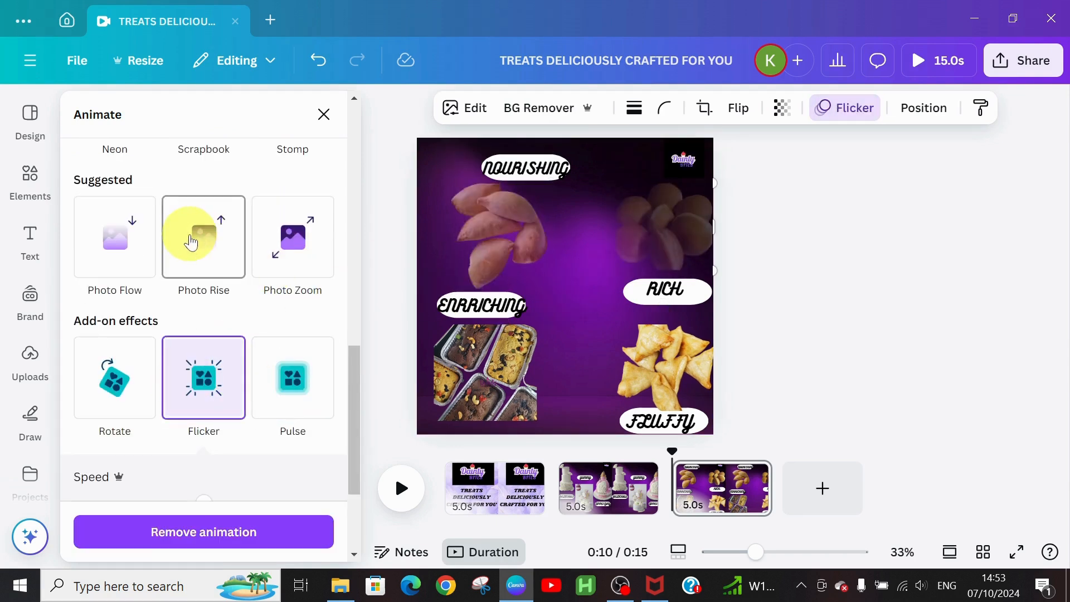
left_click(280, 239)
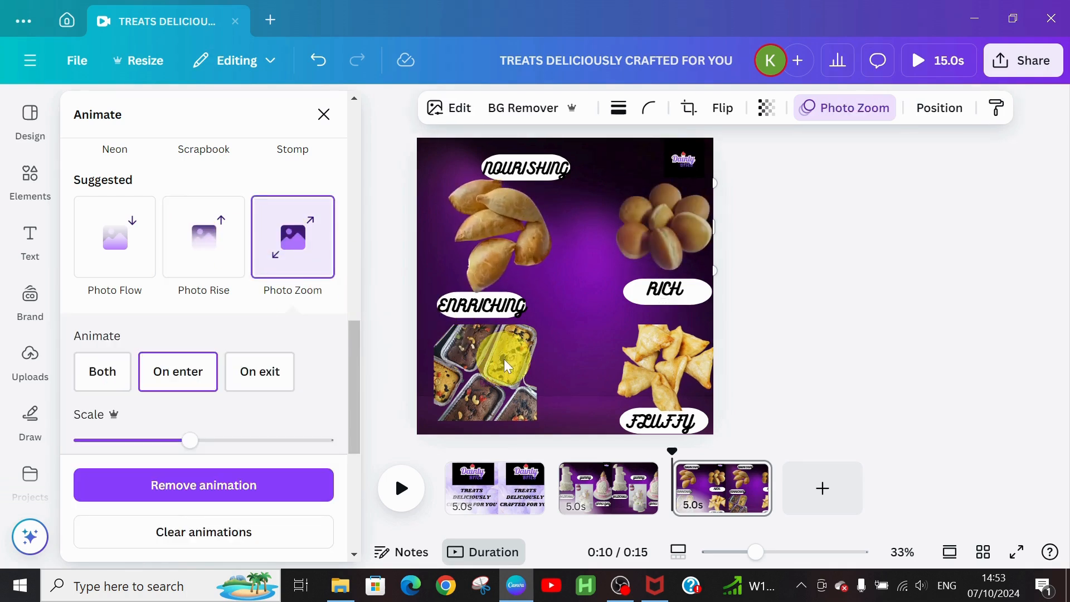
left_click(504, 358)
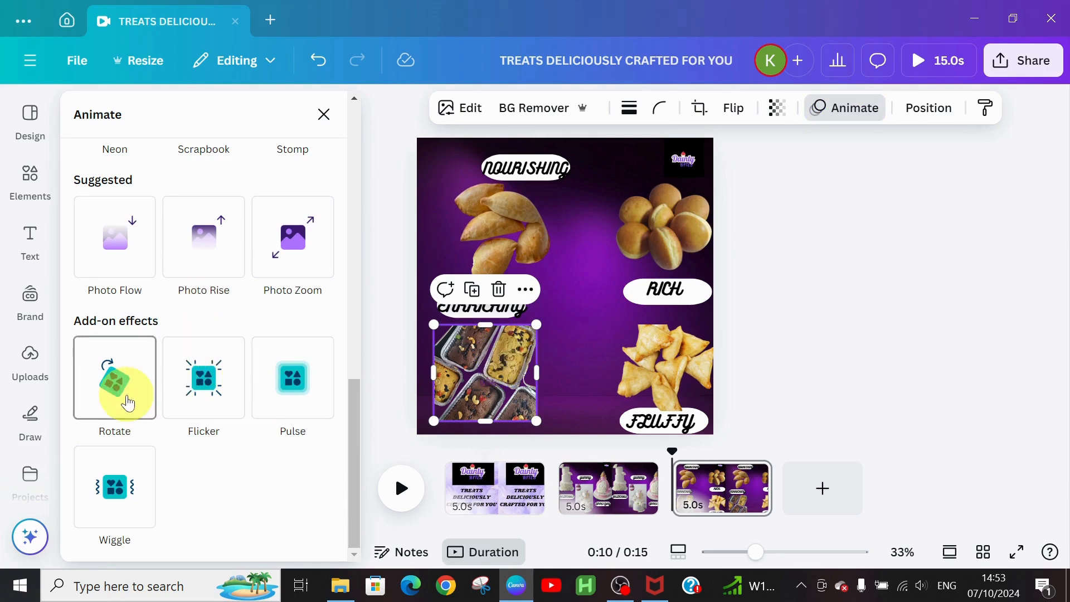
left_click(113, 492)
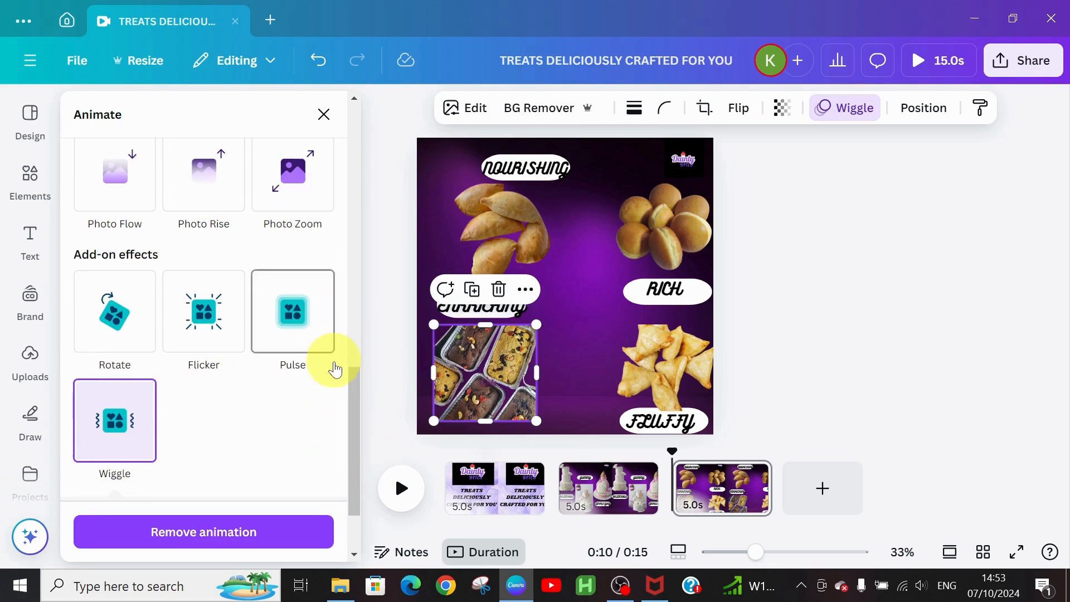
left_click_drag(353, 392, 348, 195)
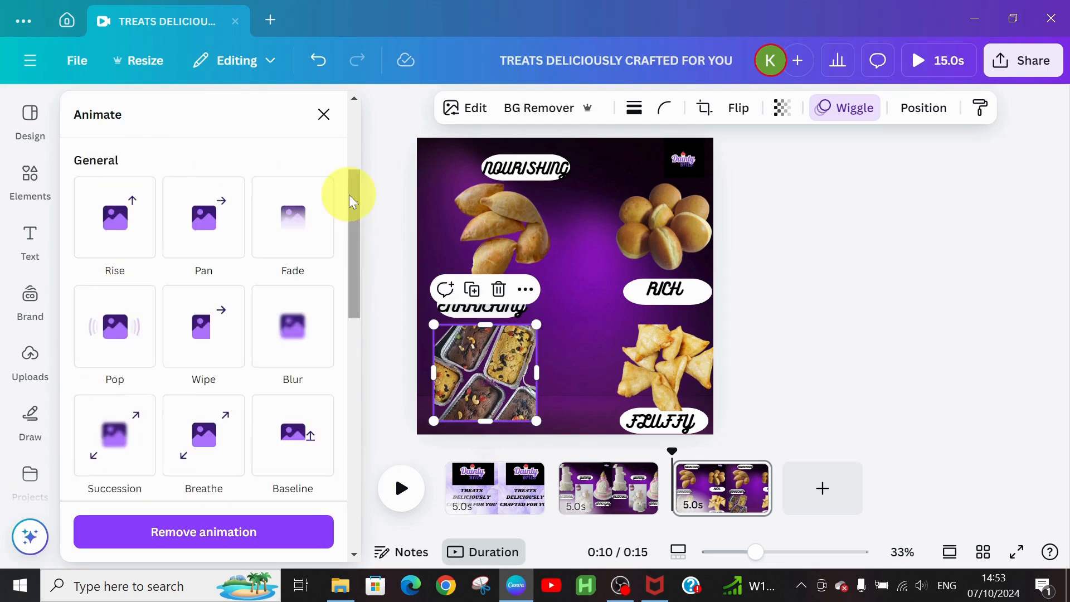
left_click(108, 323)
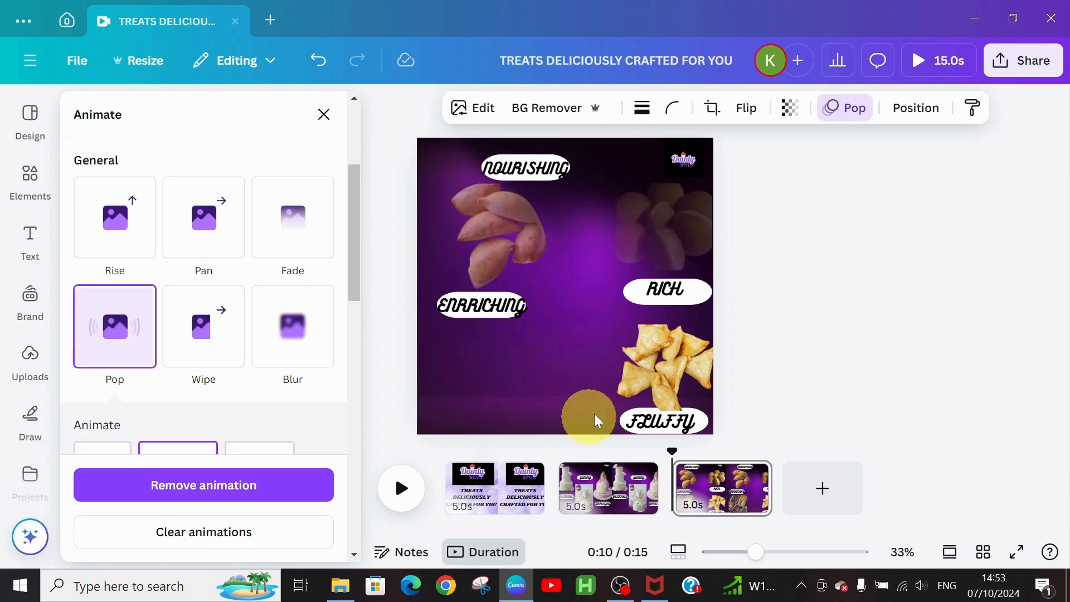
Step: Give the samosa photo a Wipe animation with a Pulse effect
left_click(685, 369)
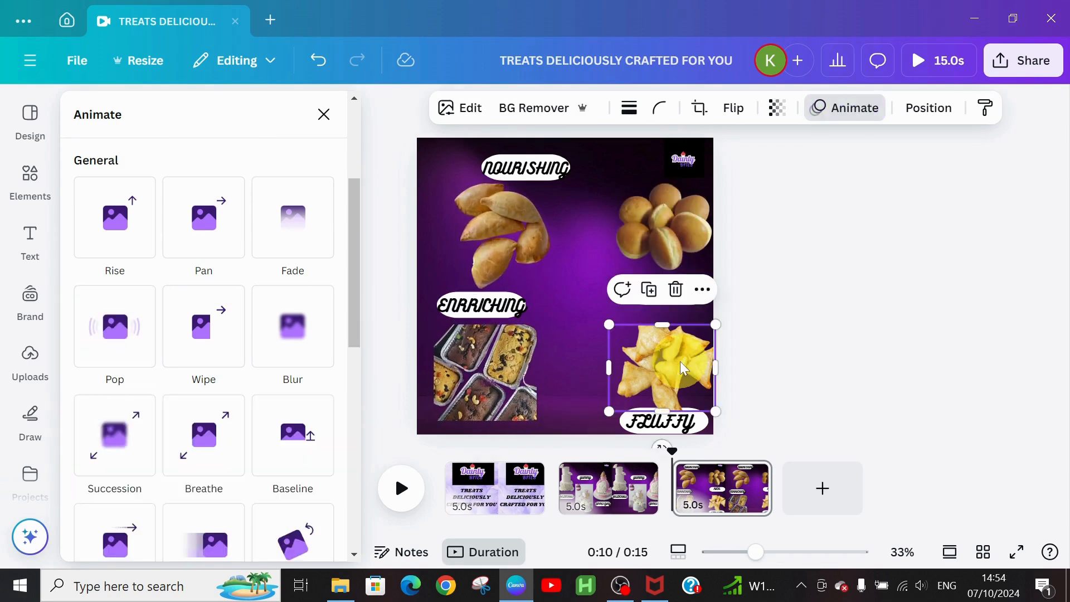
left_click(203, 333)
left_click_drag(353, 290, 371, 474)
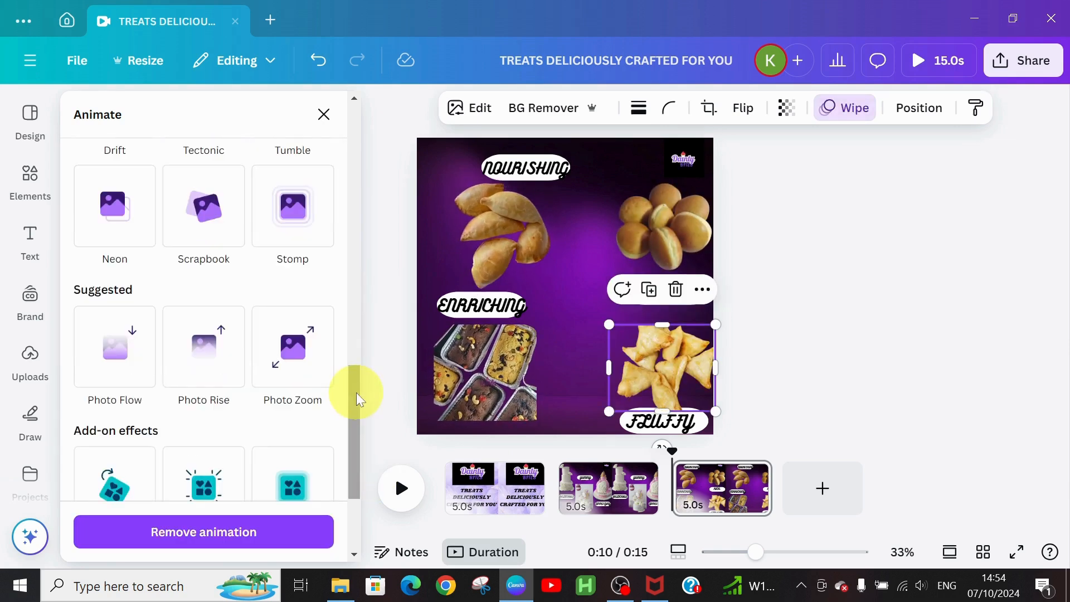
left_click_drag(356, 392, 362, 457)
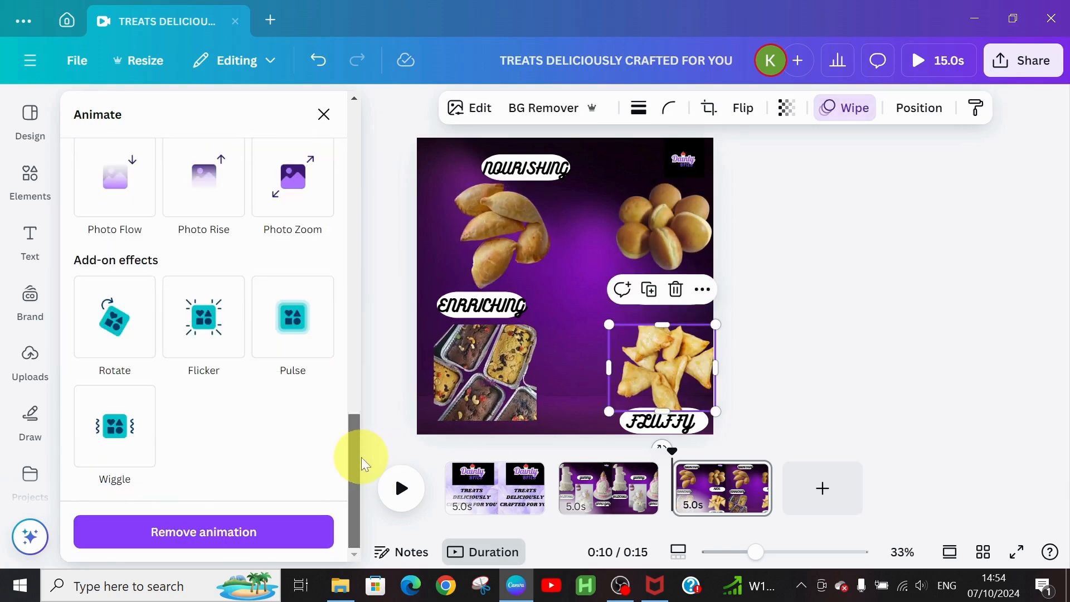
left_click(288, 323)
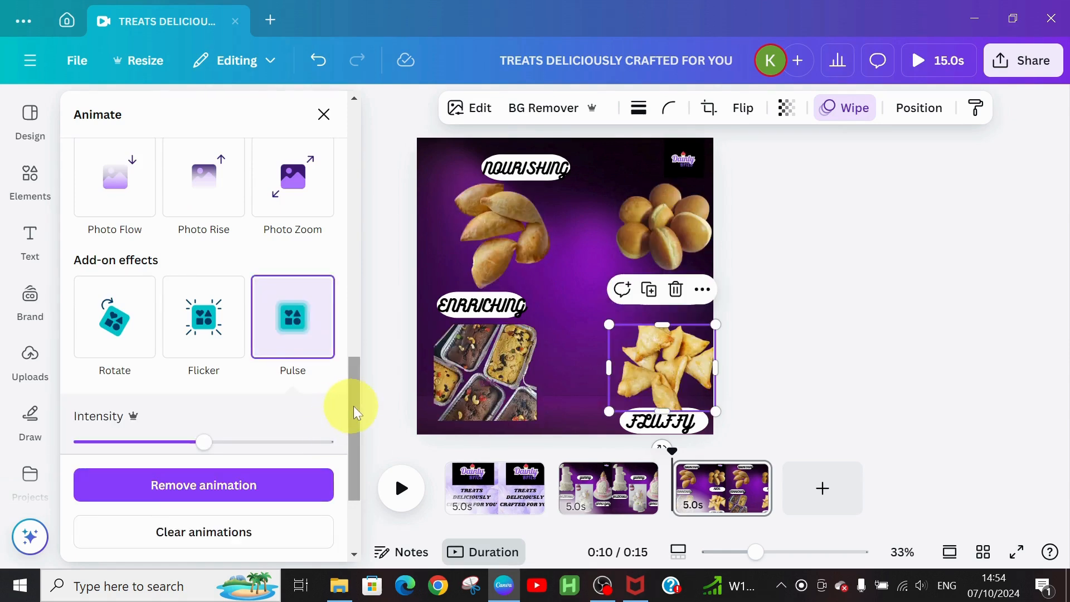
left_click_drag(357, 406, 359, 186)
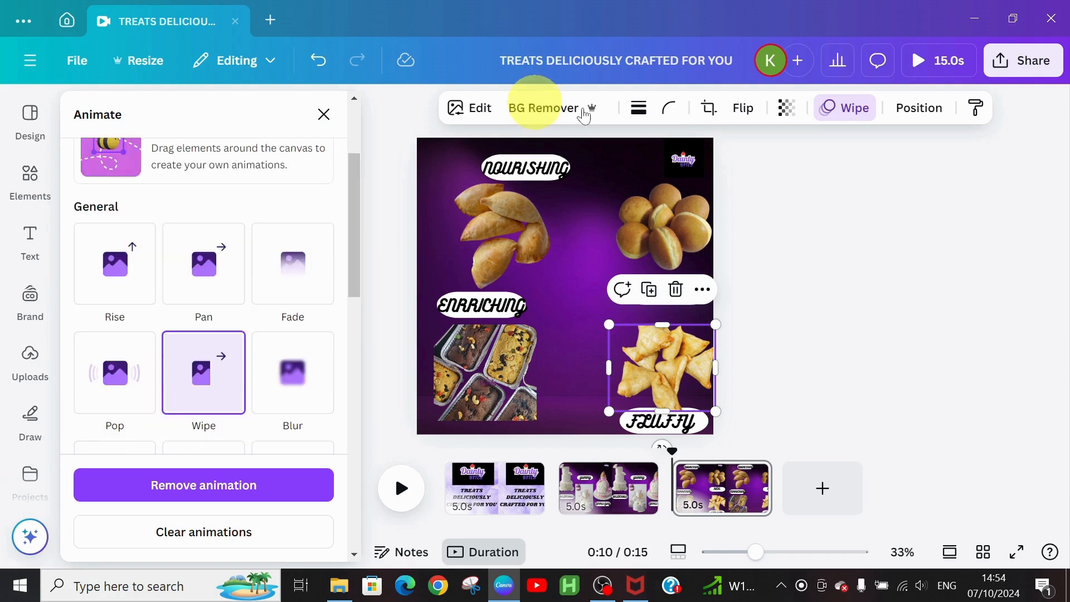
left_click(539, 170)
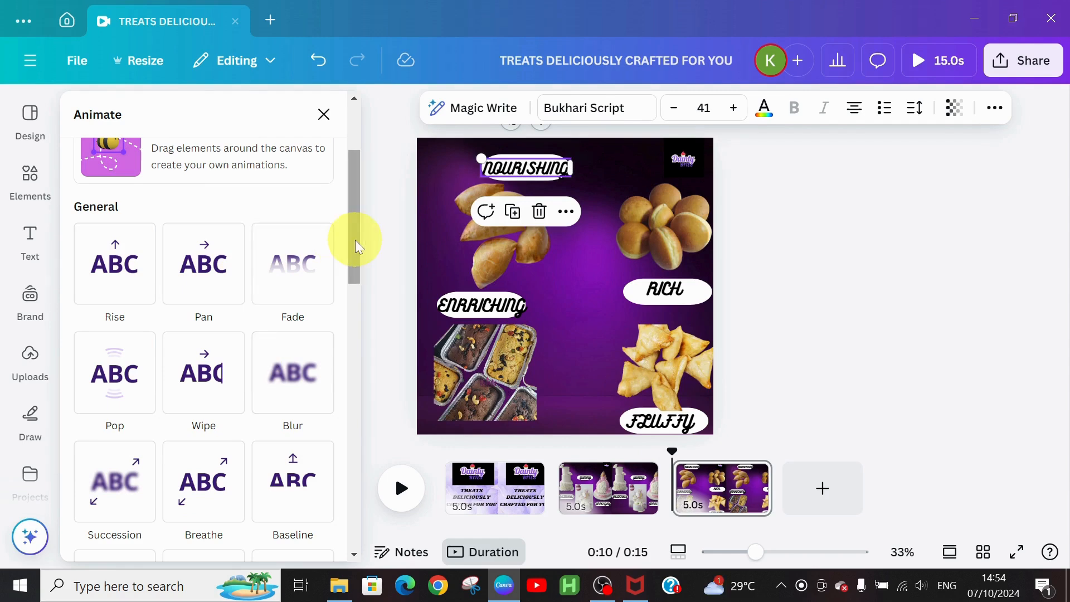
Step: Apply the Bounce animation to the NOURISHING, RICH, ENRRICHING and FLUFFY labels
left_click_drag(355, 260, 354, 330)
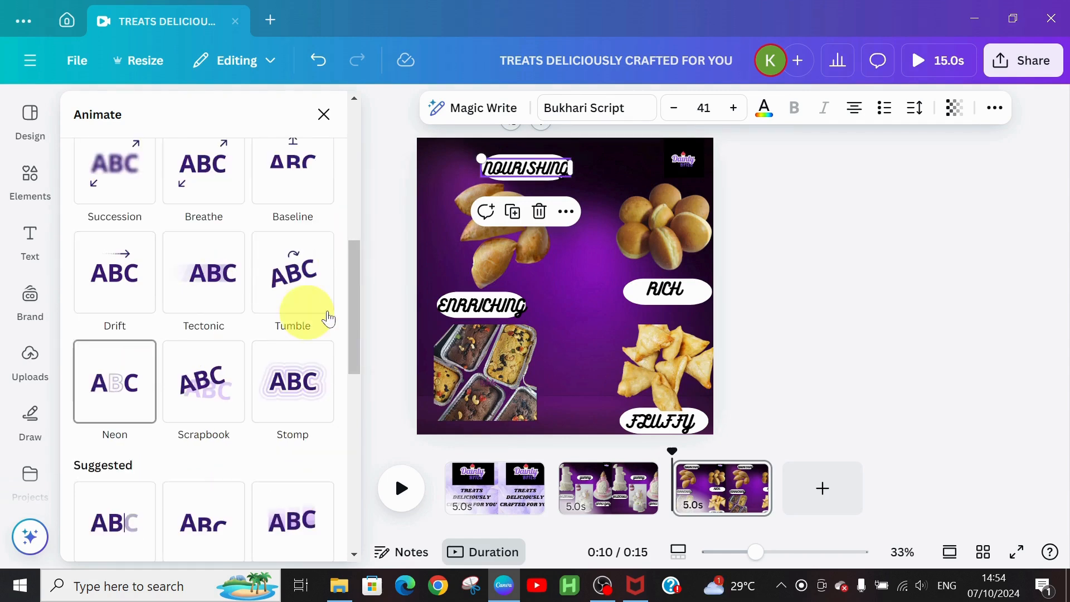
left_click_drag(348, 323, 353, 423)
left_click(109, 407)
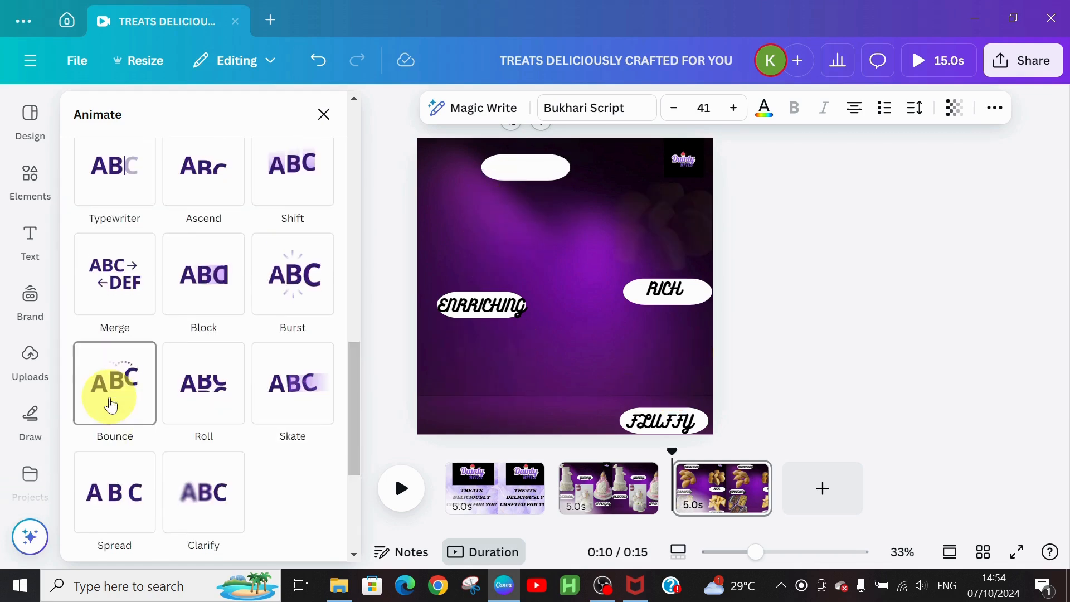
left_click(662, 290)
left_click(112, 382)
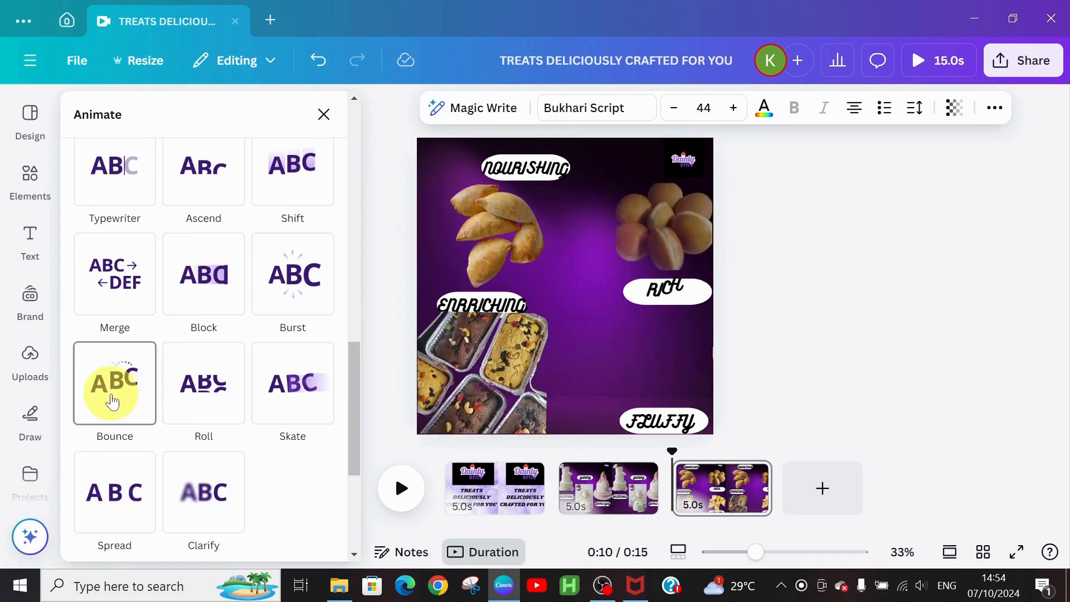
left_click(501, 303)
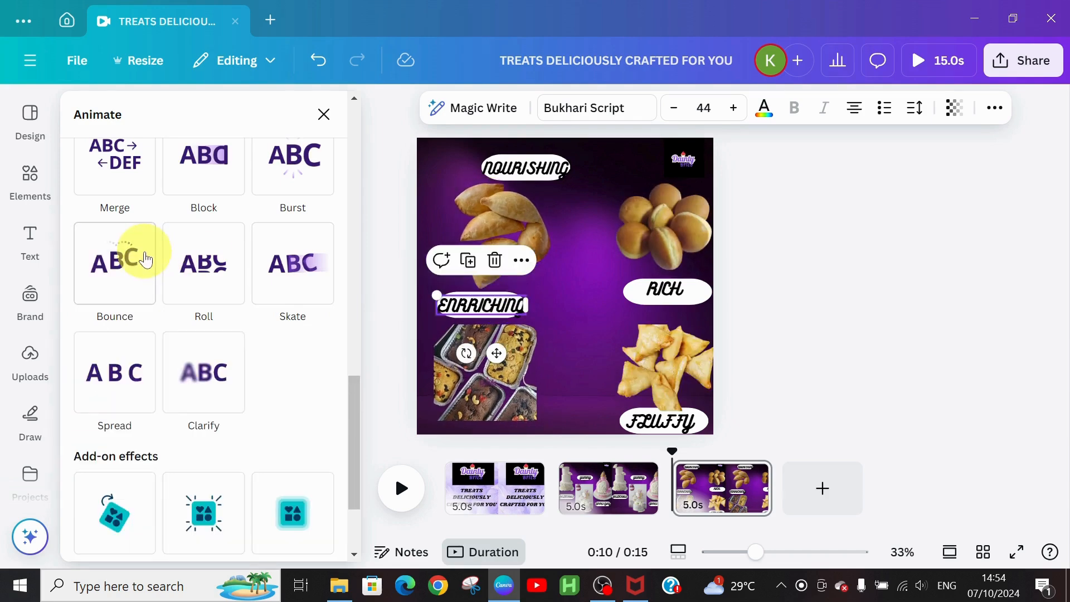
left_click(112, 268)
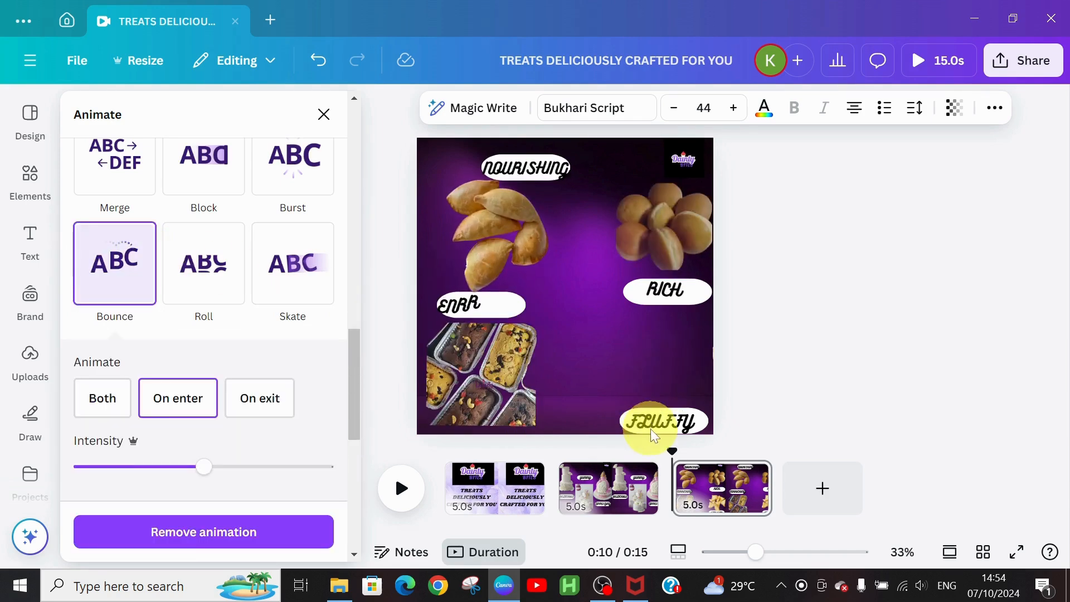
left_click(650, 429)
left_click(108, 273)
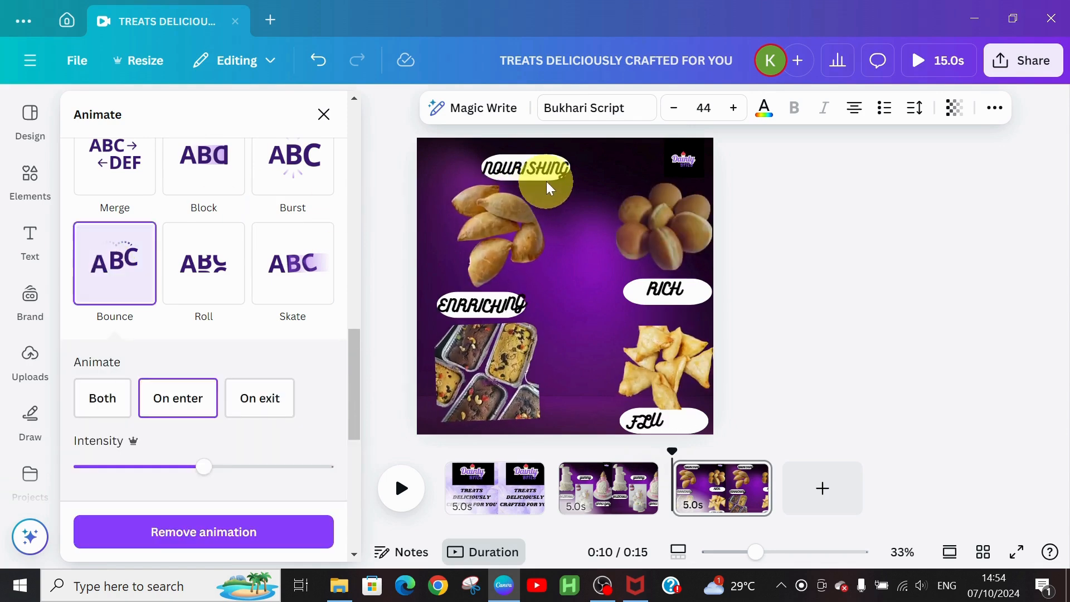
left_click(540, 175)
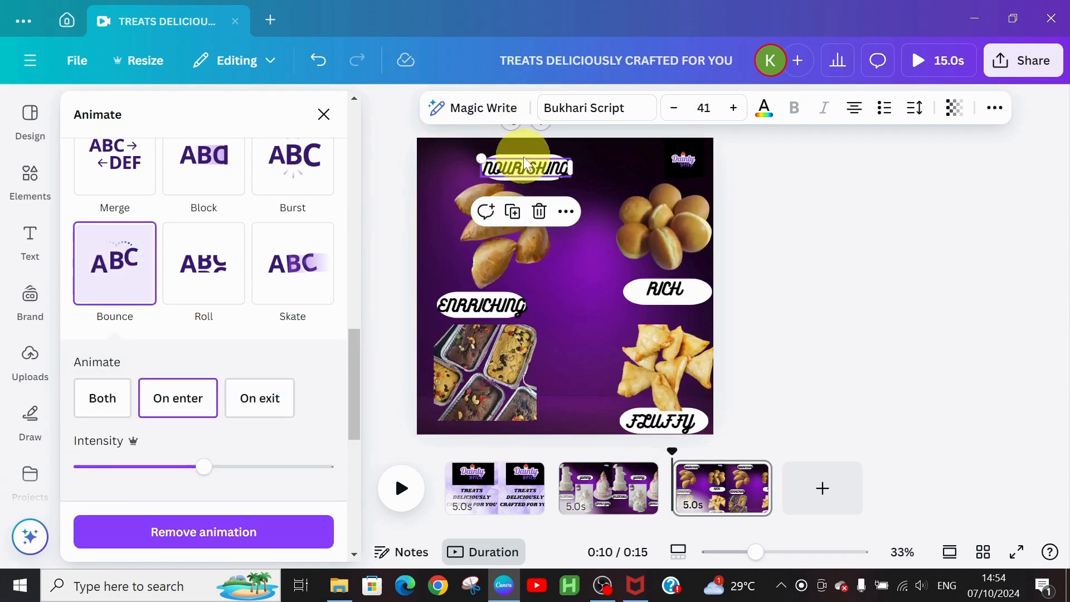
left_click(528, 161)
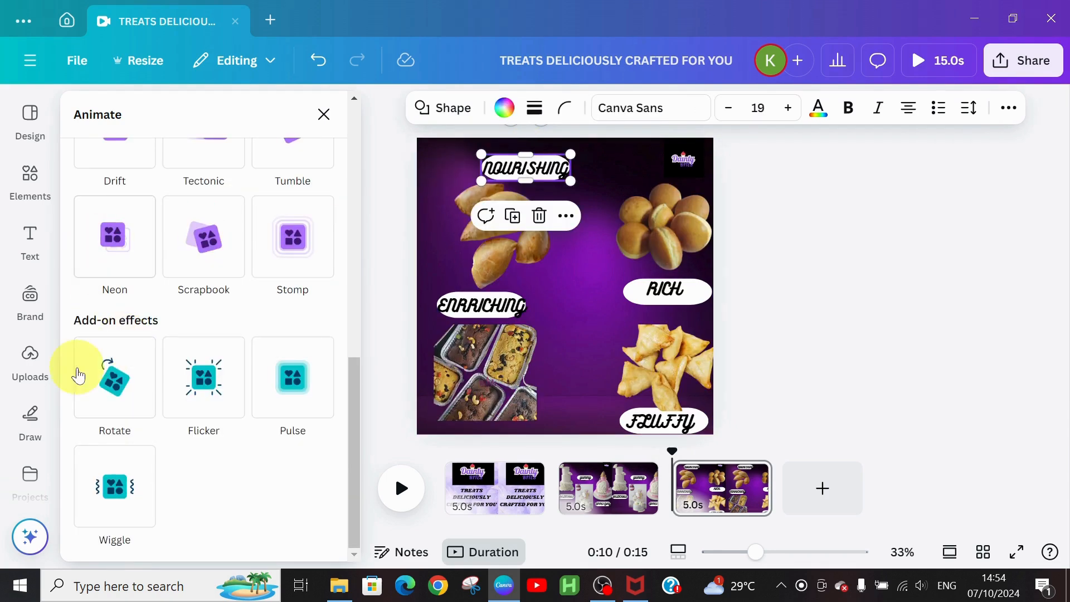
Step: Give the white pills behind NOURISHING, RICH and ENRRICHING a Flicker animation
left_click(197, 409)
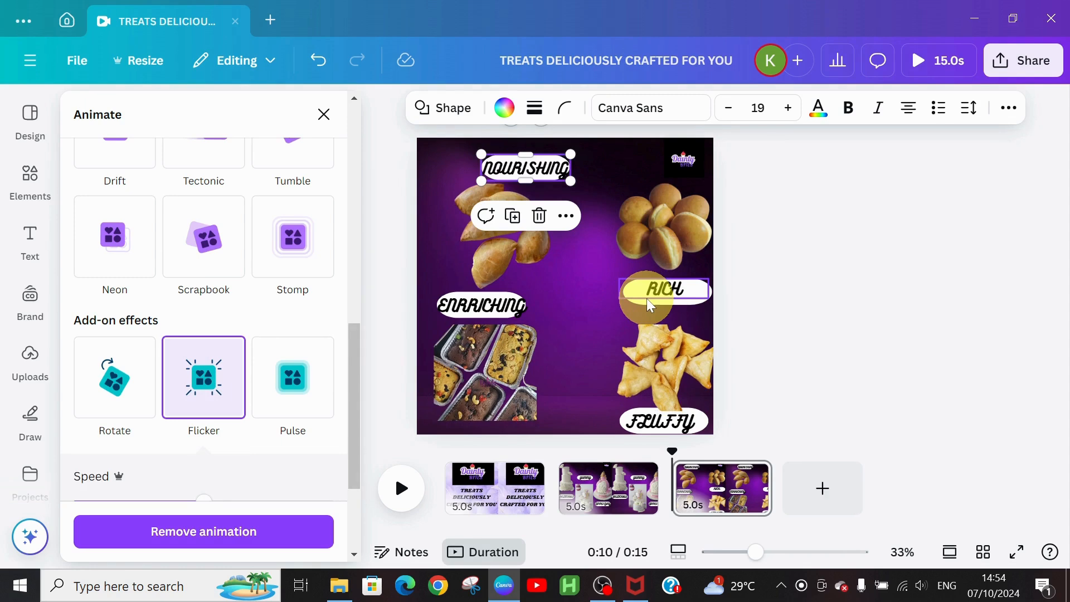
left_click(663, 300)
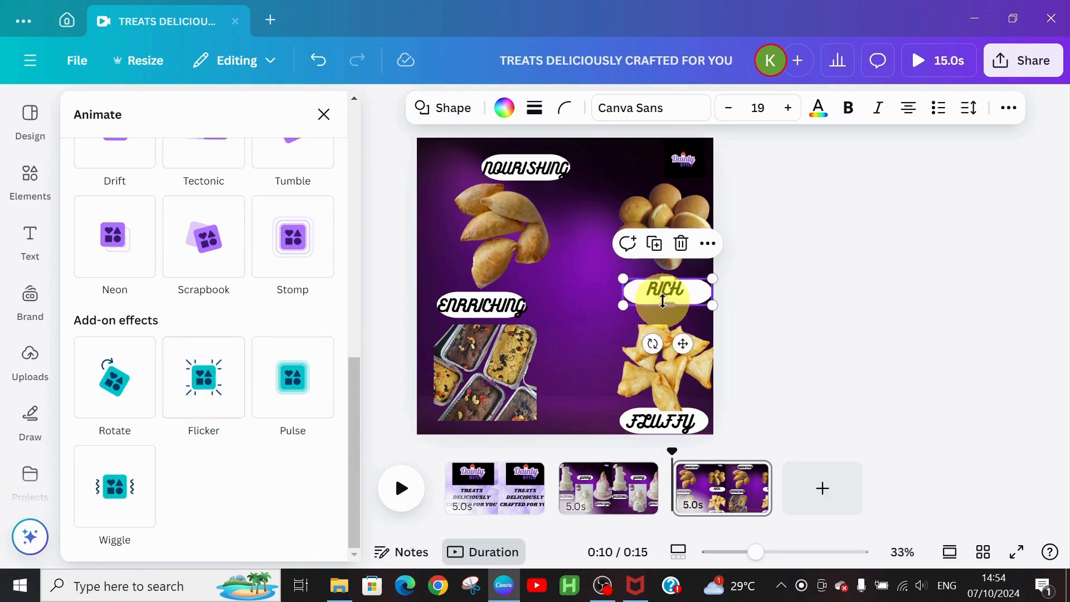
left_click(204, 371)
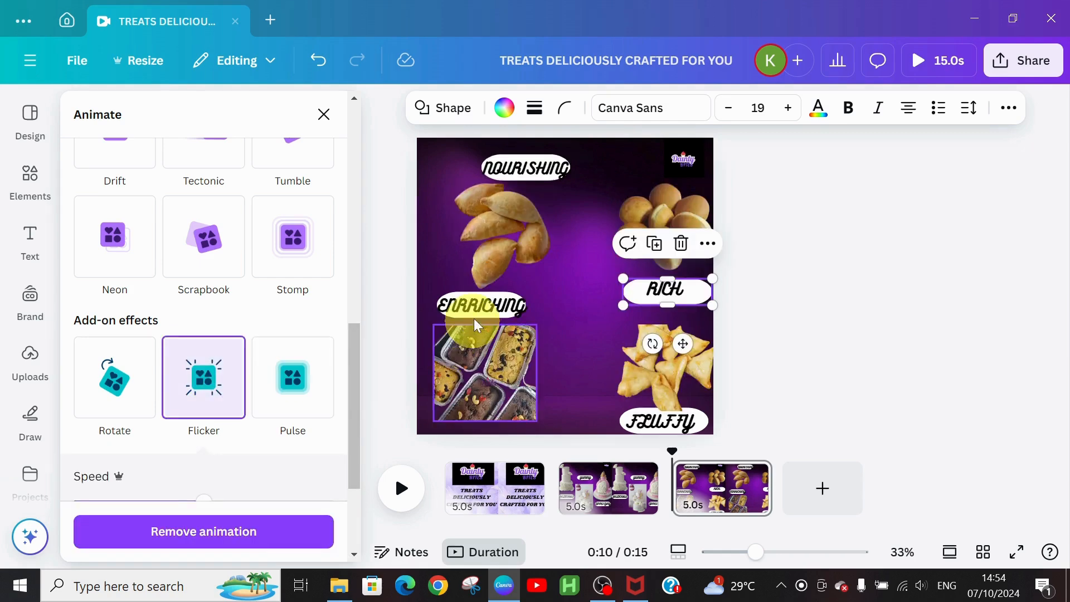
left_click(483, 301)
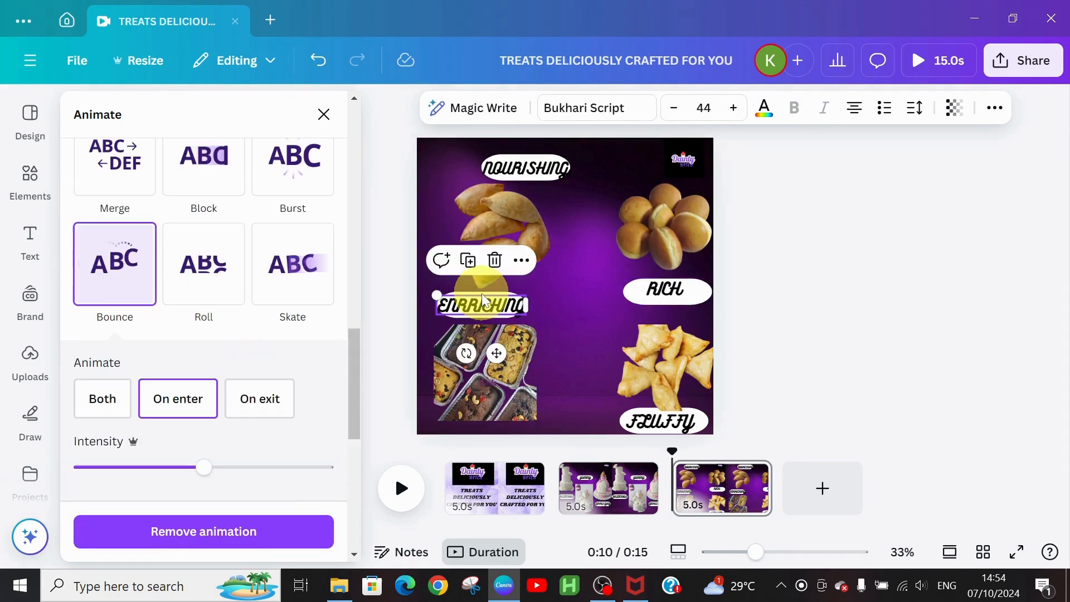
left_click(497, 300)
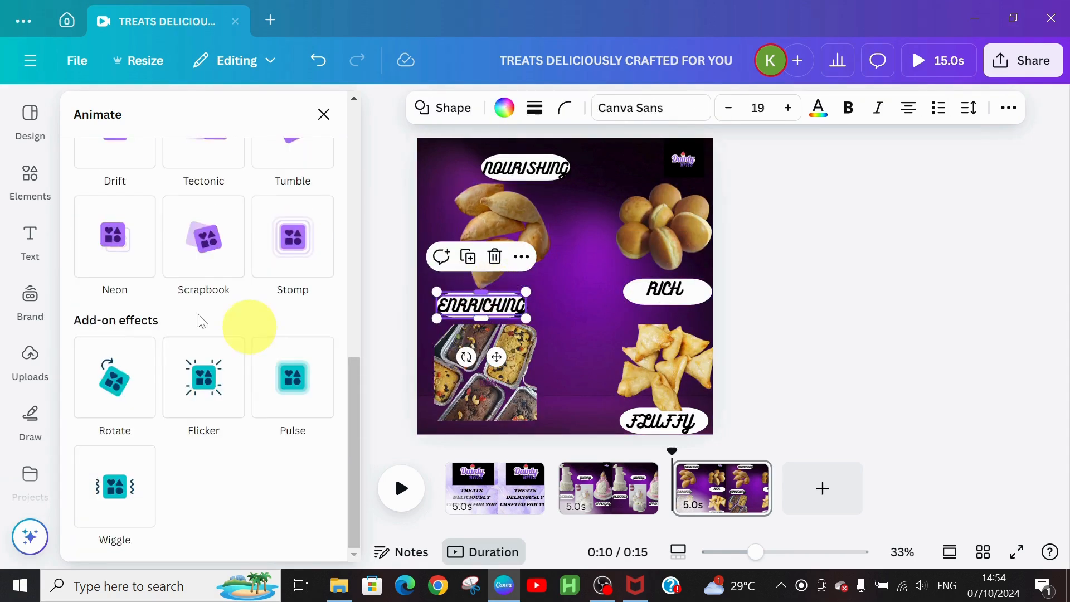
left_click(205, 372)
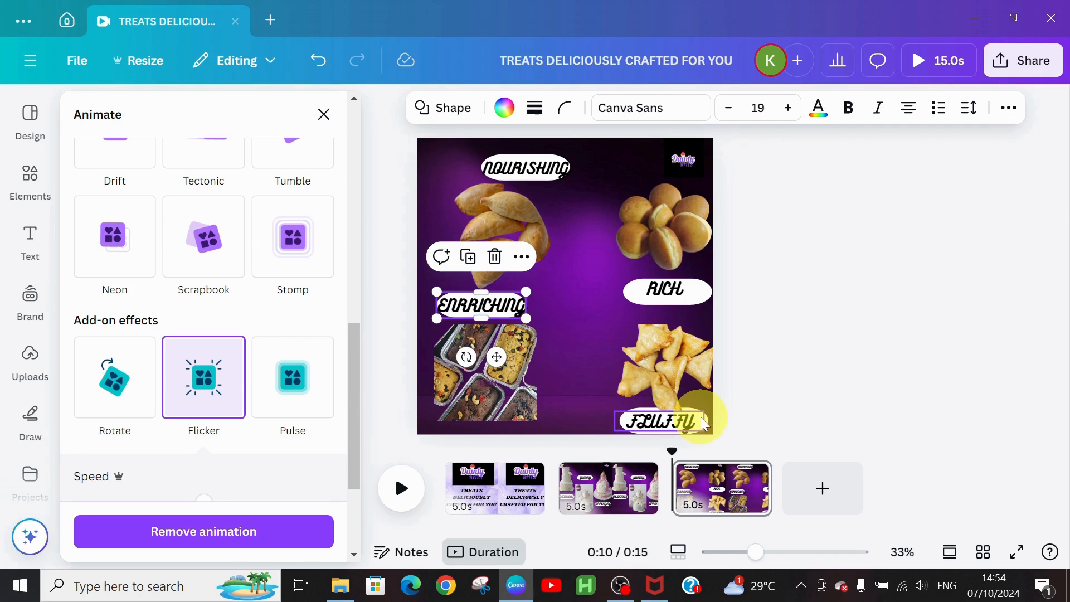
Step: Make the FLUFFY label pop in with a Pulse add-on effect
left_click(689, 410)
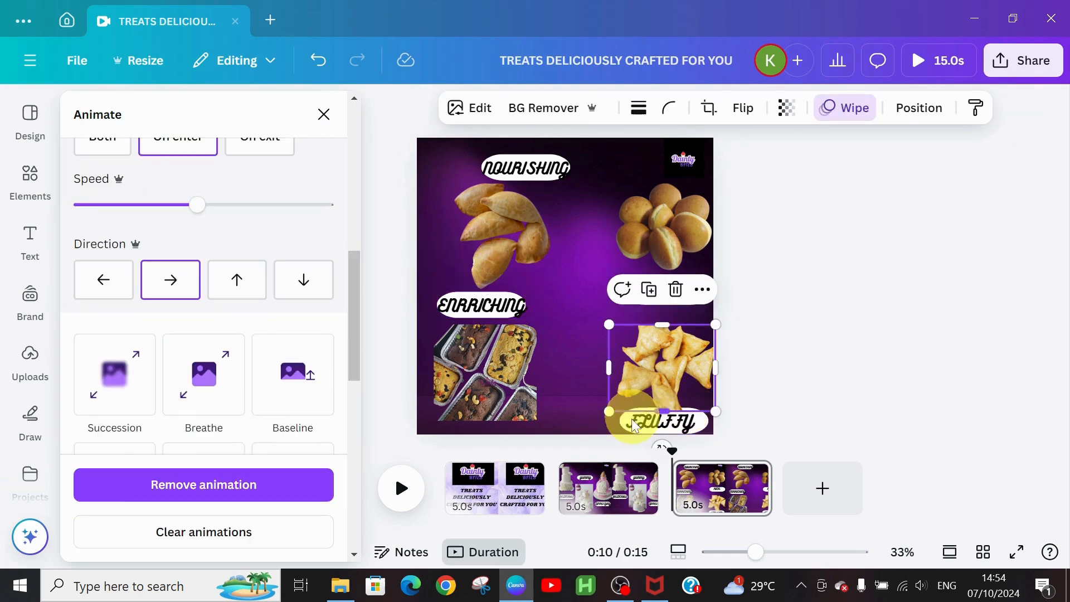
left_click(706, 423)
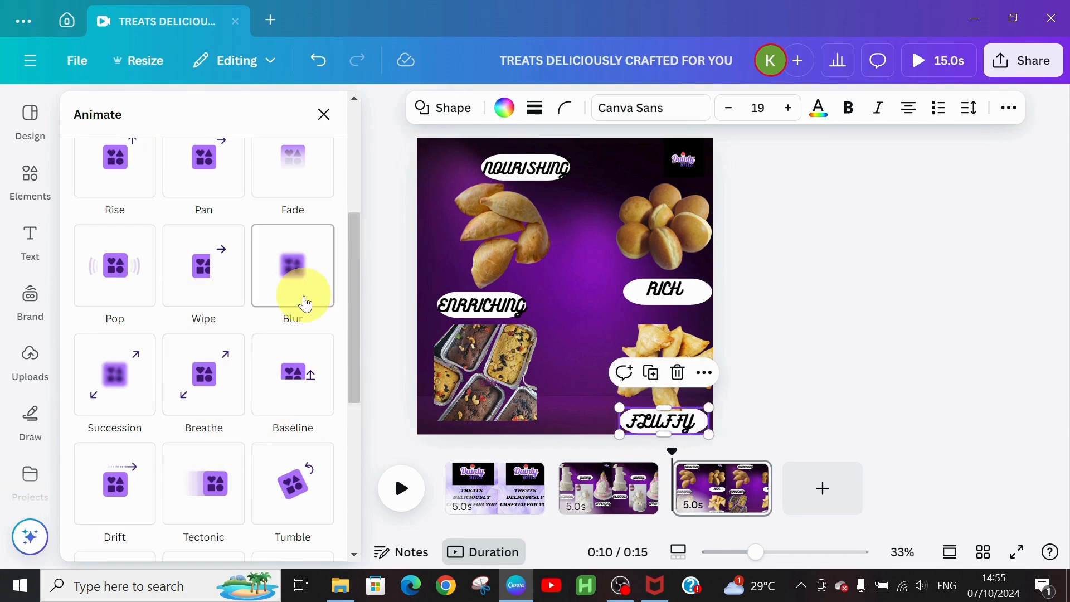
left_click(121, 293)
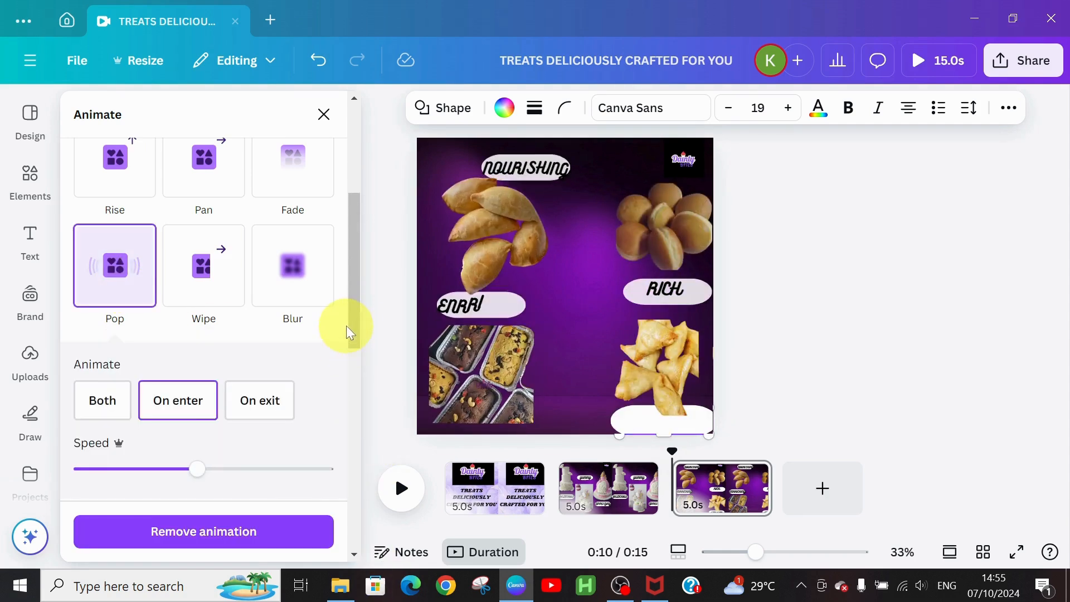
left_click_drag(356, 322, 345, 485)
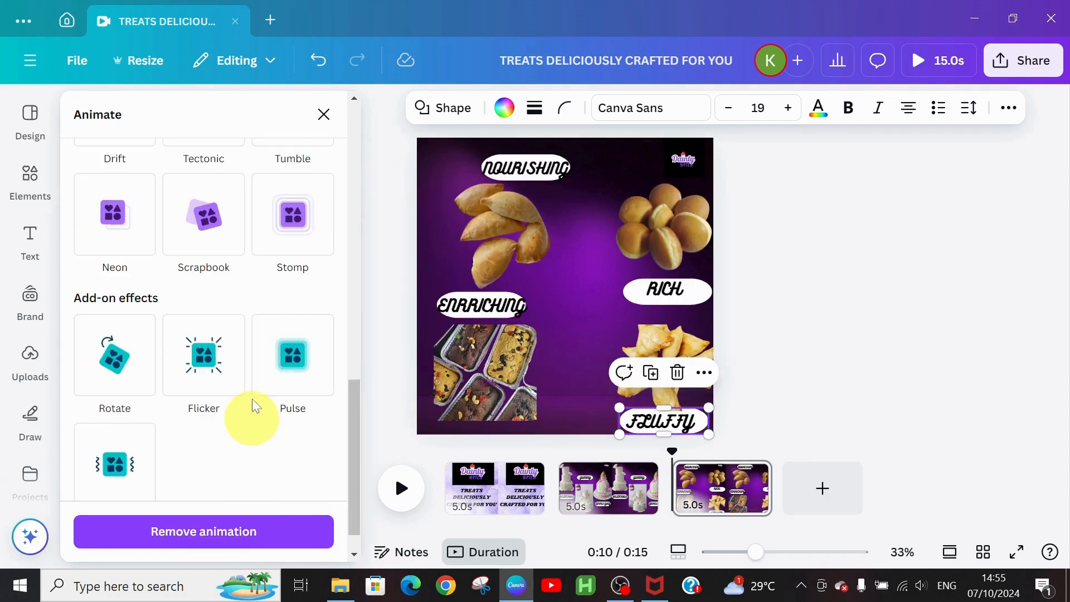
left_click(298, 363)
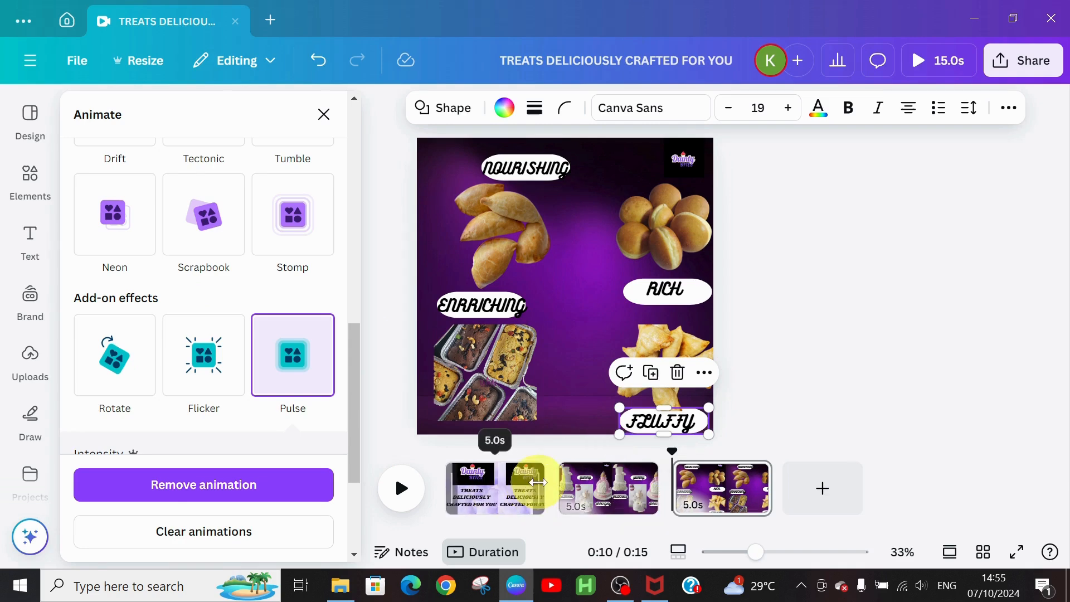
Step: Trim pages one to three to about 4.1, 3.9 and 3.9 seconds, and add a blank fourth page
left_click_drag(531, 483, 514, 486)
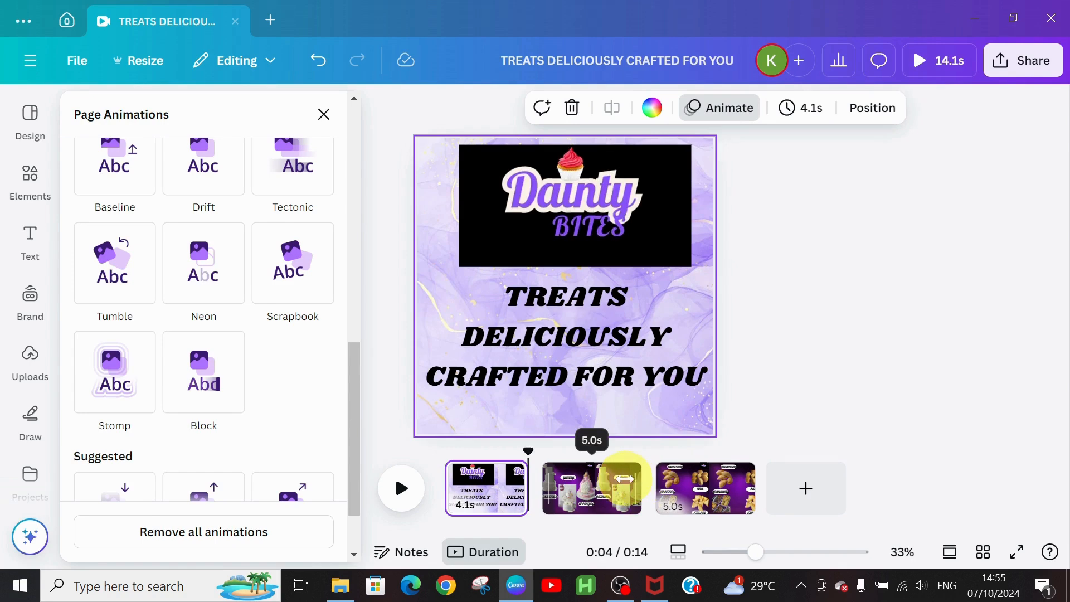
left_click_drag(624, 479, 622, 486)
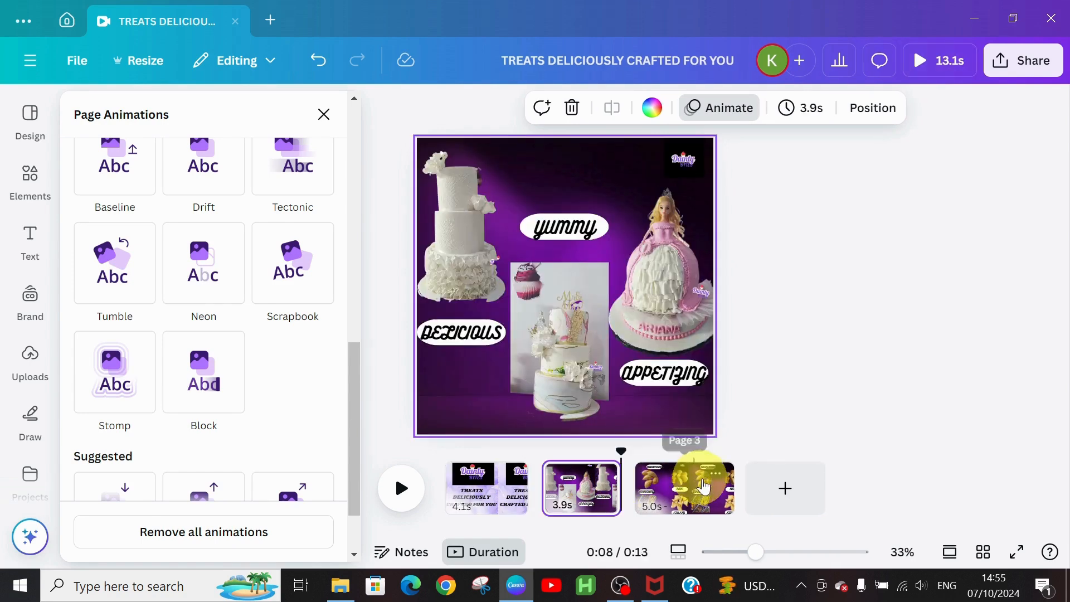
left_click_drag(726, 481, 705, 490)
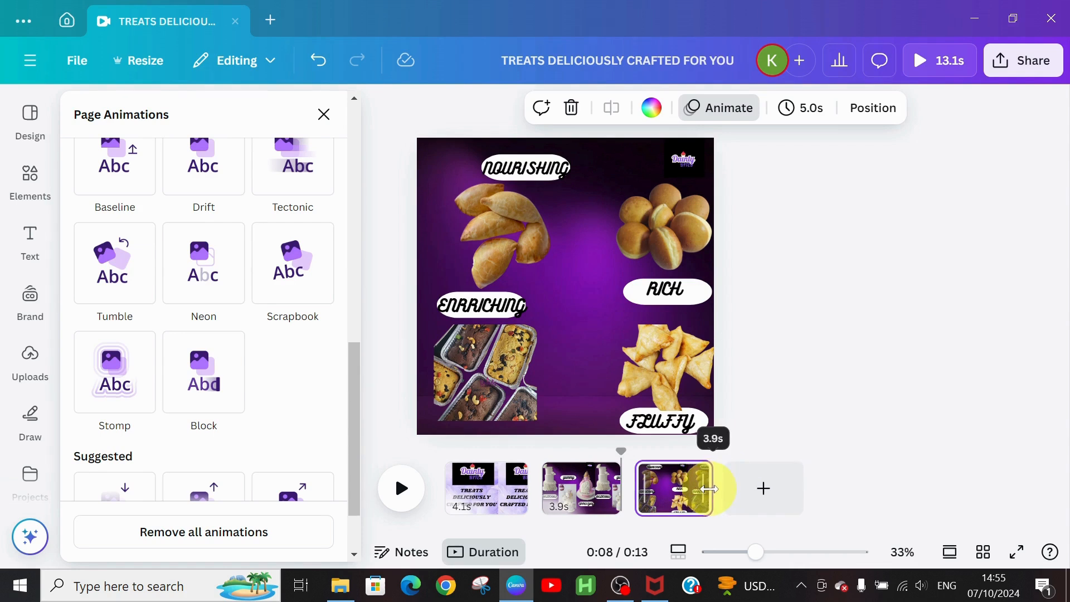
left_click_drag(709, 488, 711, 490)
left_click(763, 491)
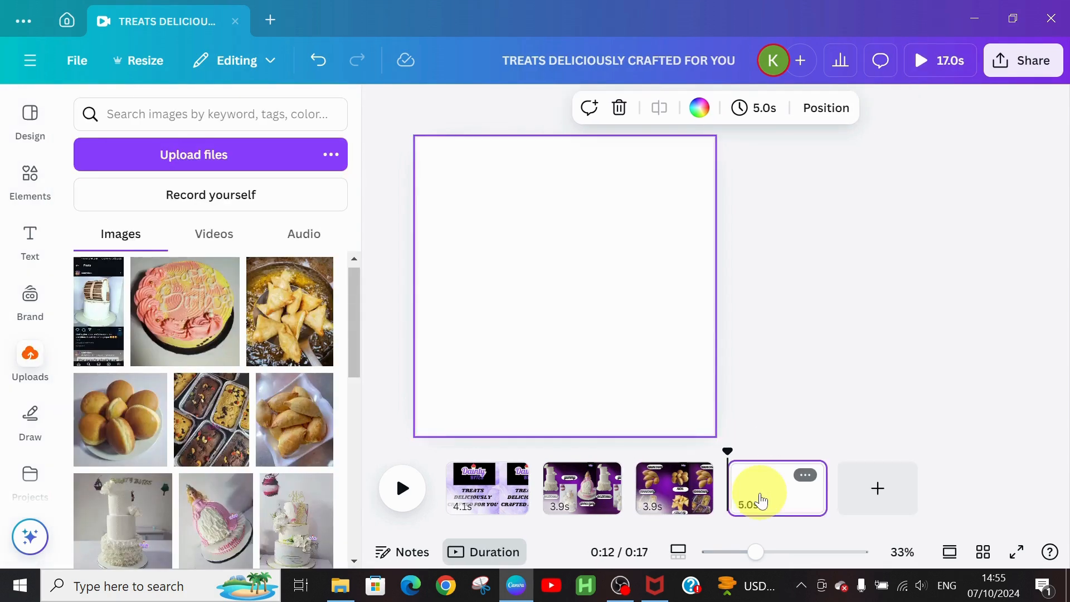
Step: Search Elements for 'purple background' and place the purple wave photo on page four
left_click(30, 178)
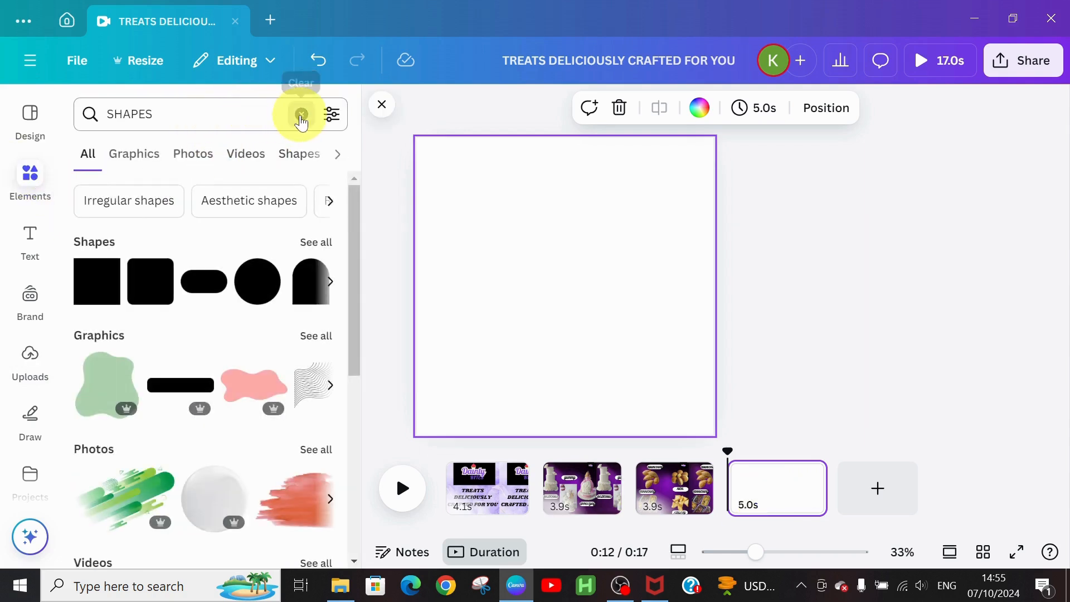
left_click(301, 116)
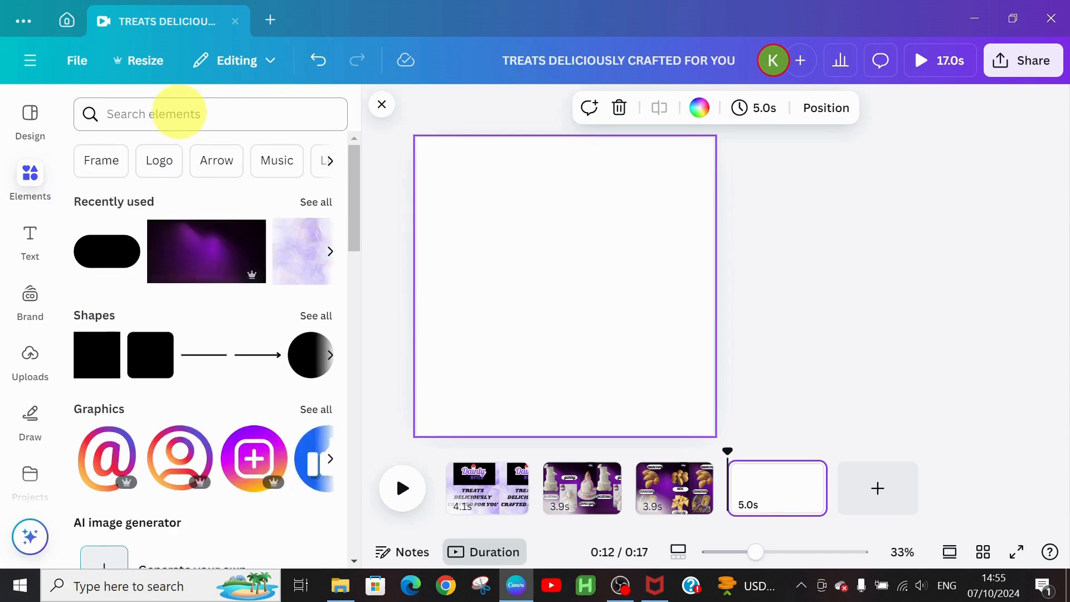
left_click(177, 114)
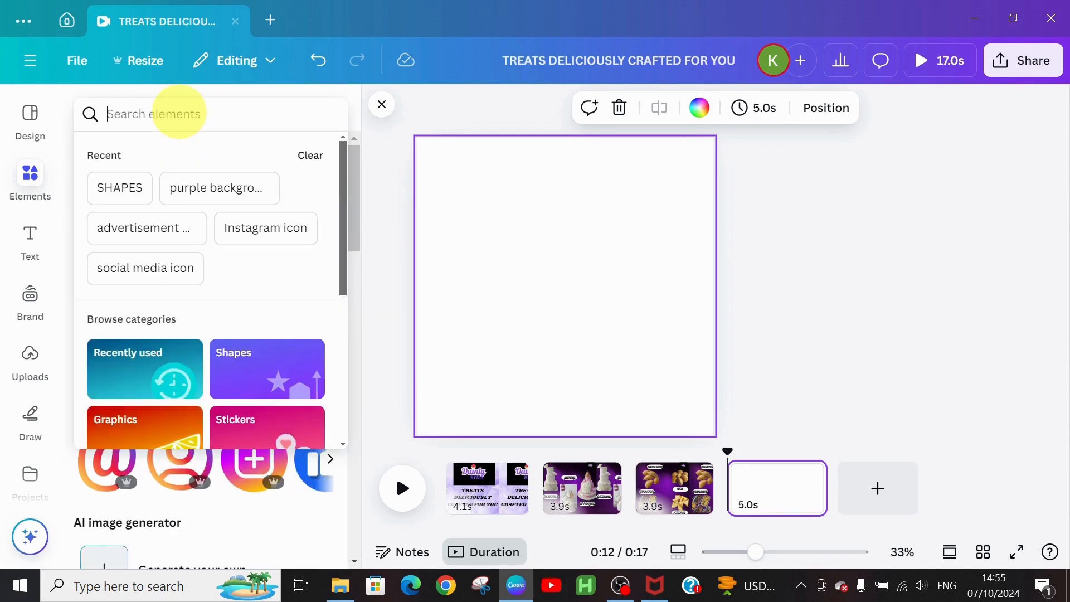
left_click(214, 192)
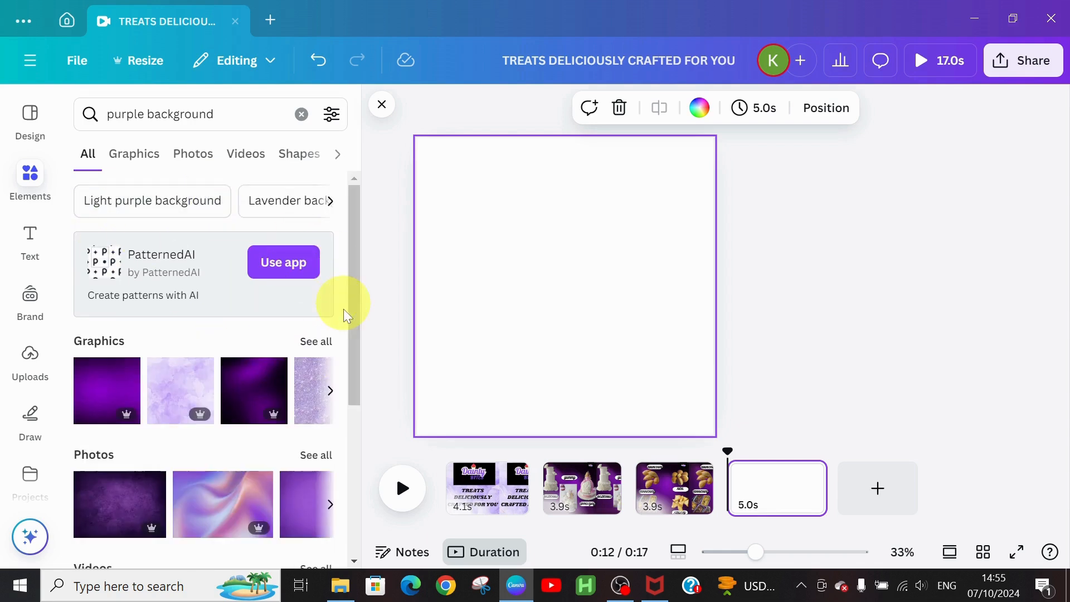
left_click_drag(352, 301, 362, 370)
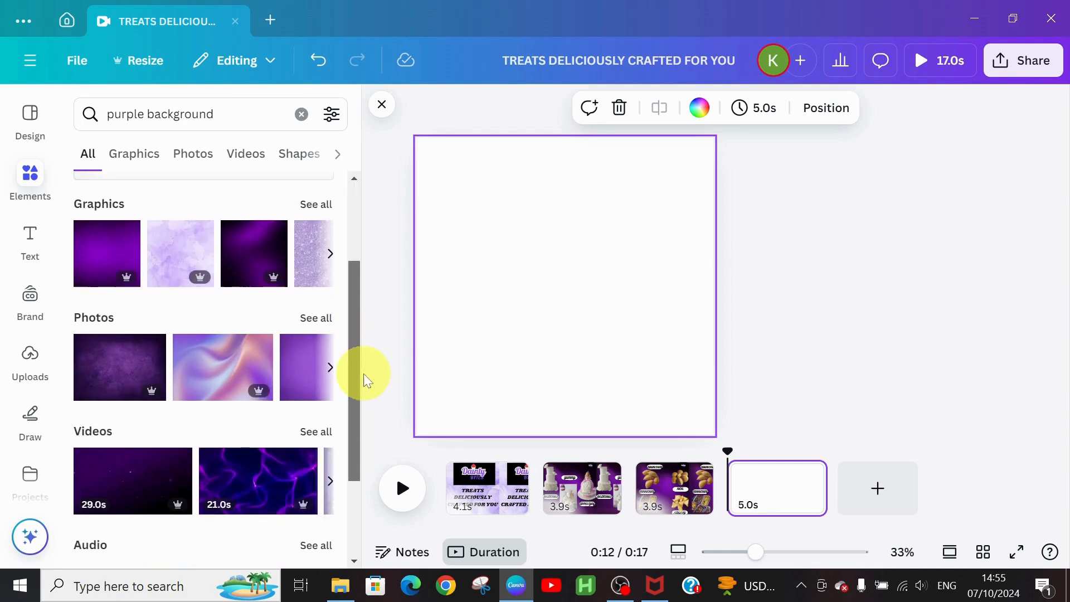
left_click(317, 326)
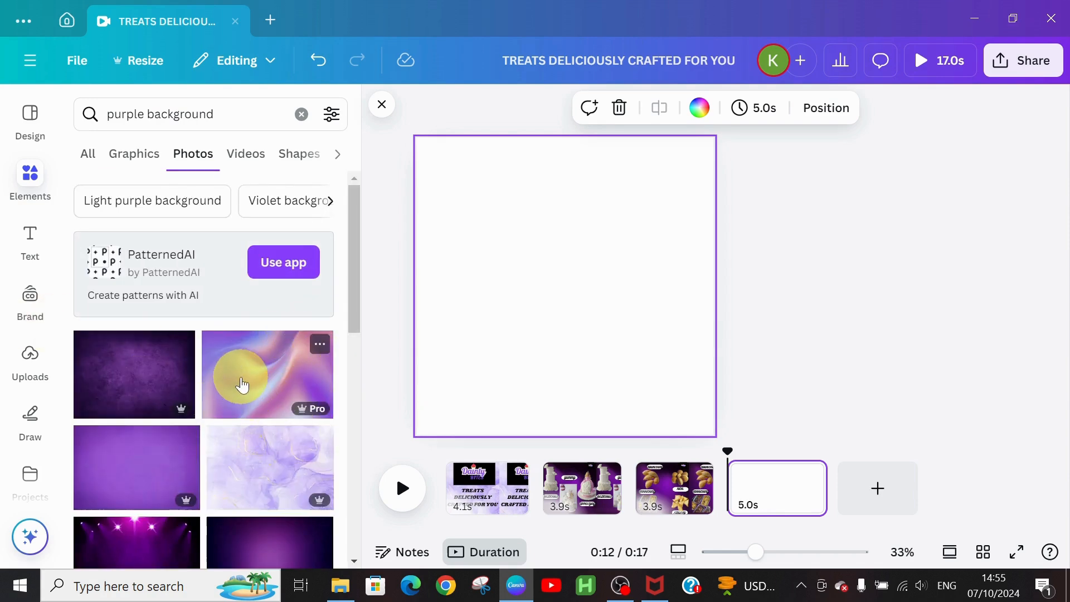
left_click(304, 365)
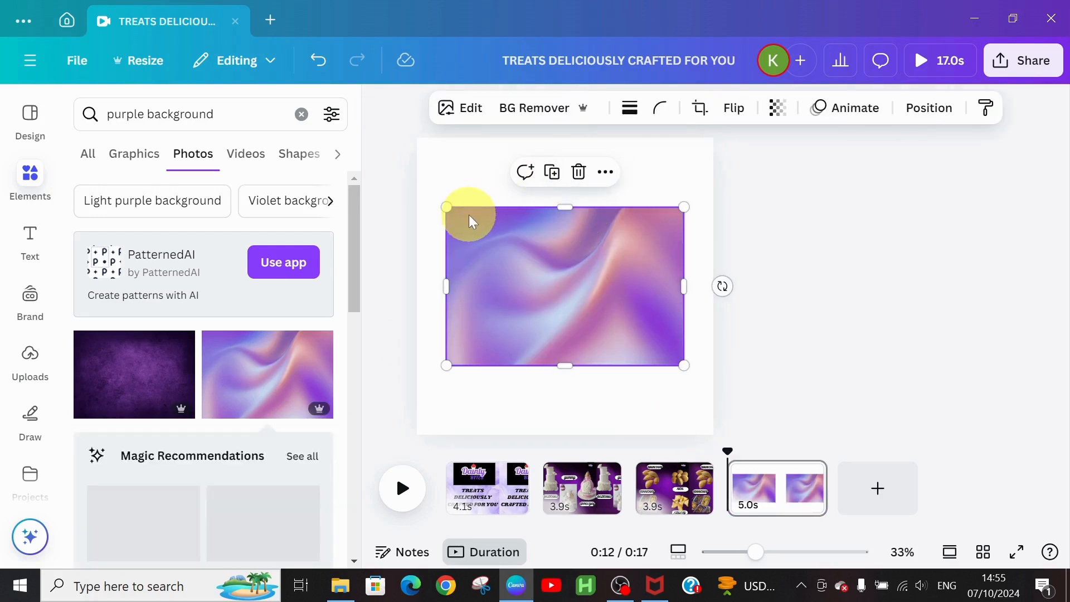
Step: Stretch the purple wave photo to fill the page edge to edge
left_click_drag(441, 205, 400, 201)
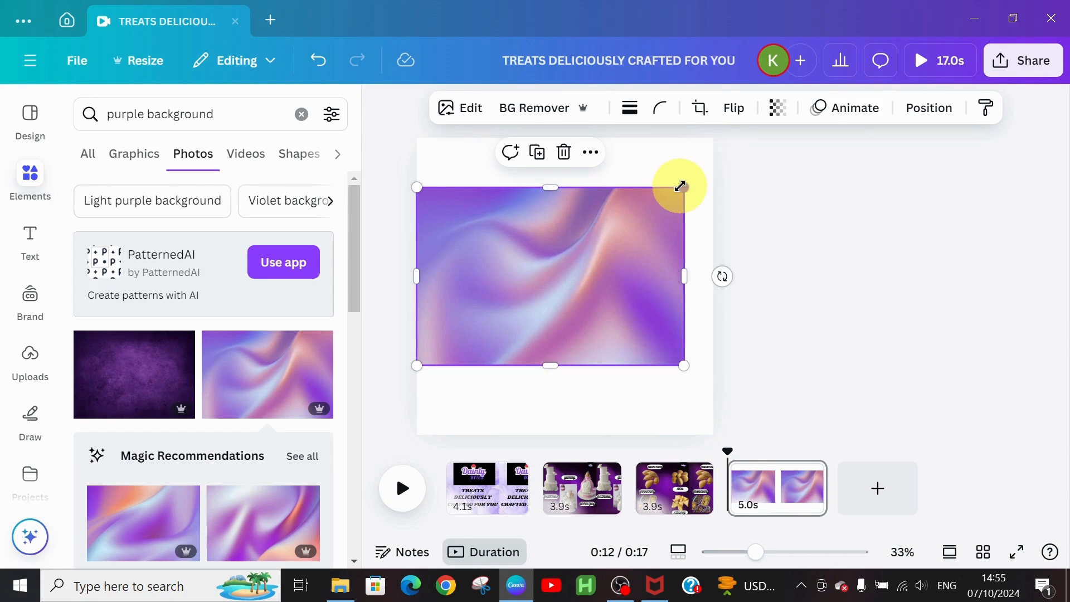
left_click_drag(683, 187, 720, 174)
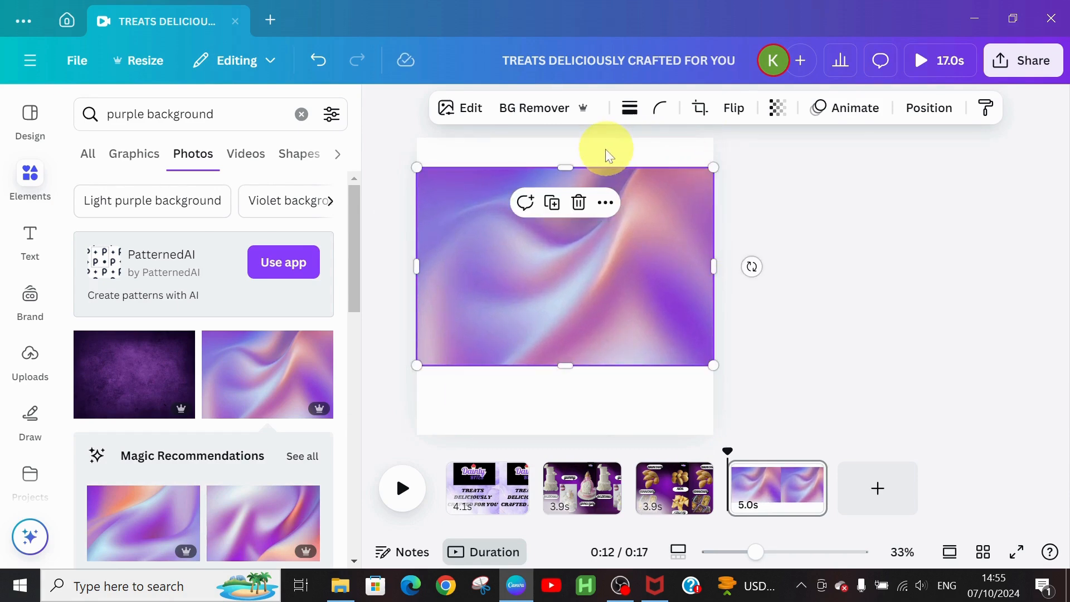
left_click_drag(564, 162, 565, 137)
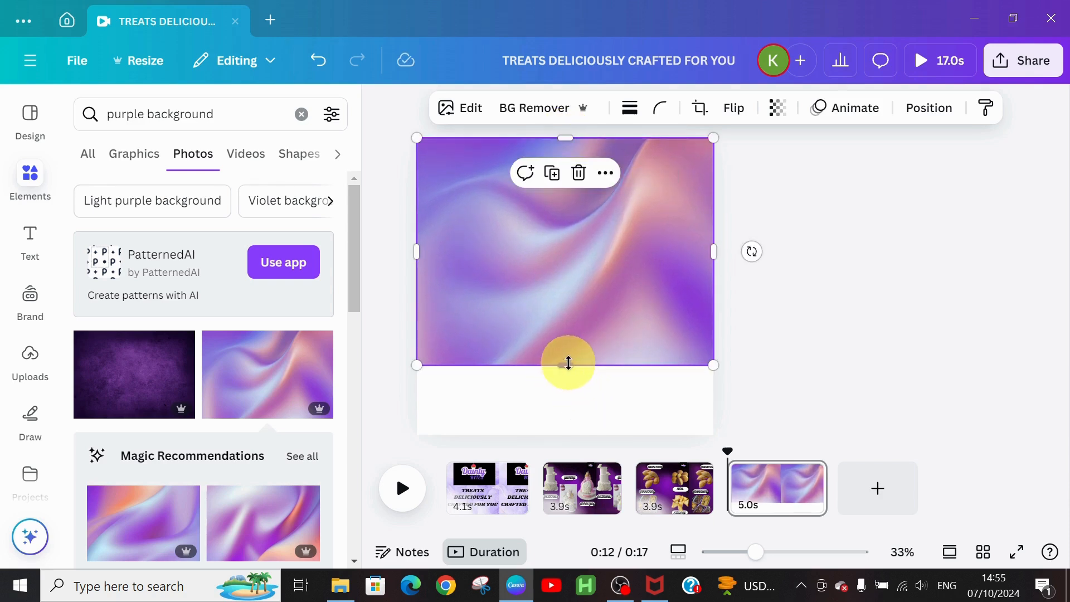
left_click_drag(568, 363, 564, 434)
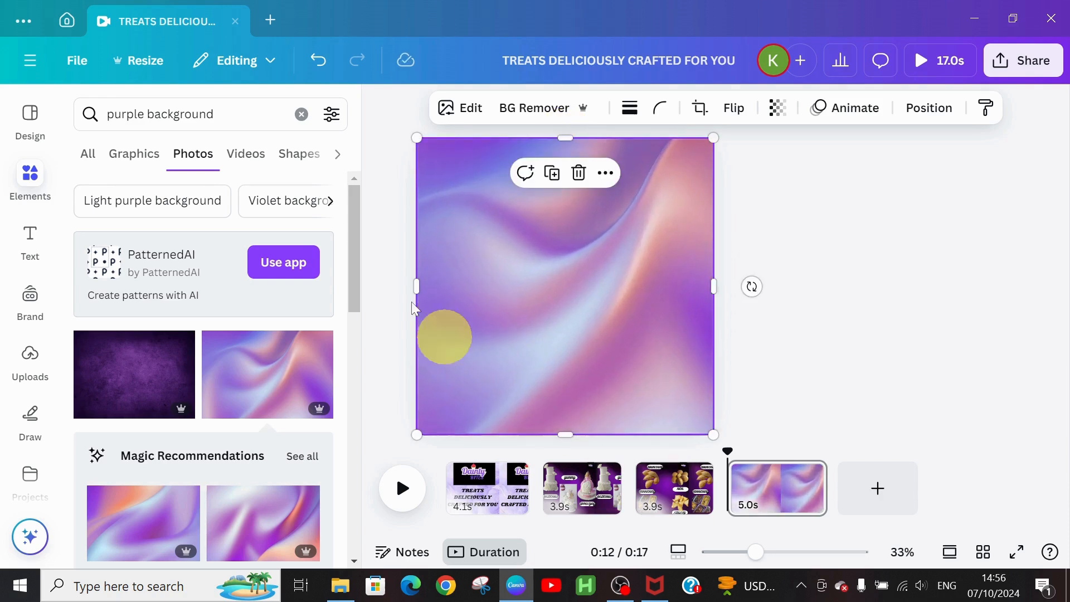
Step: Add a heading reading 'LOVED BY ALL OUR CUSTOMERS' near the top of page four
left_click(18, 234)
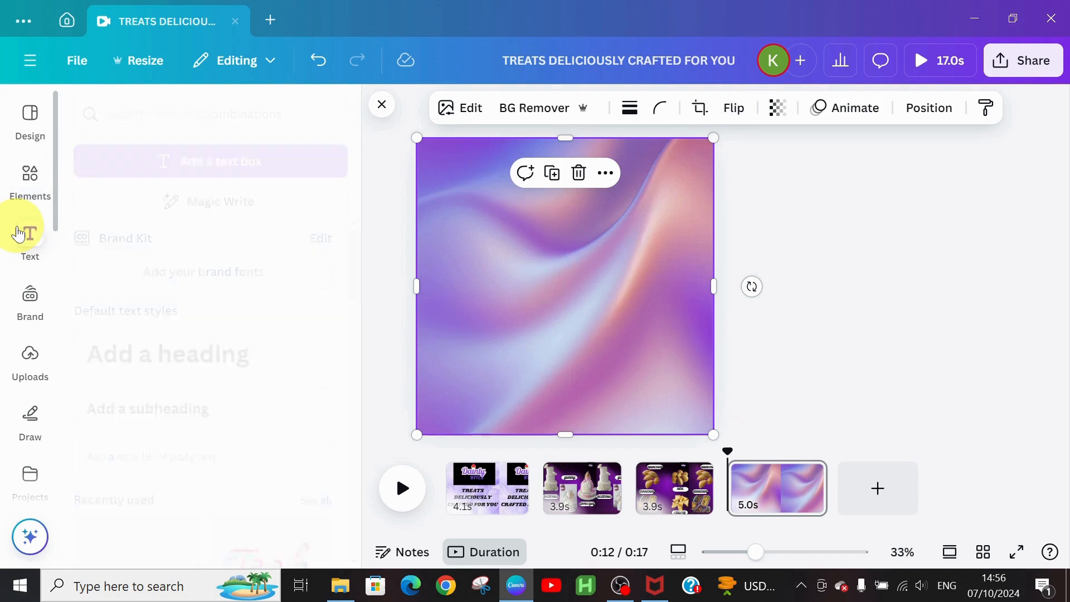
left_click(167, 368)
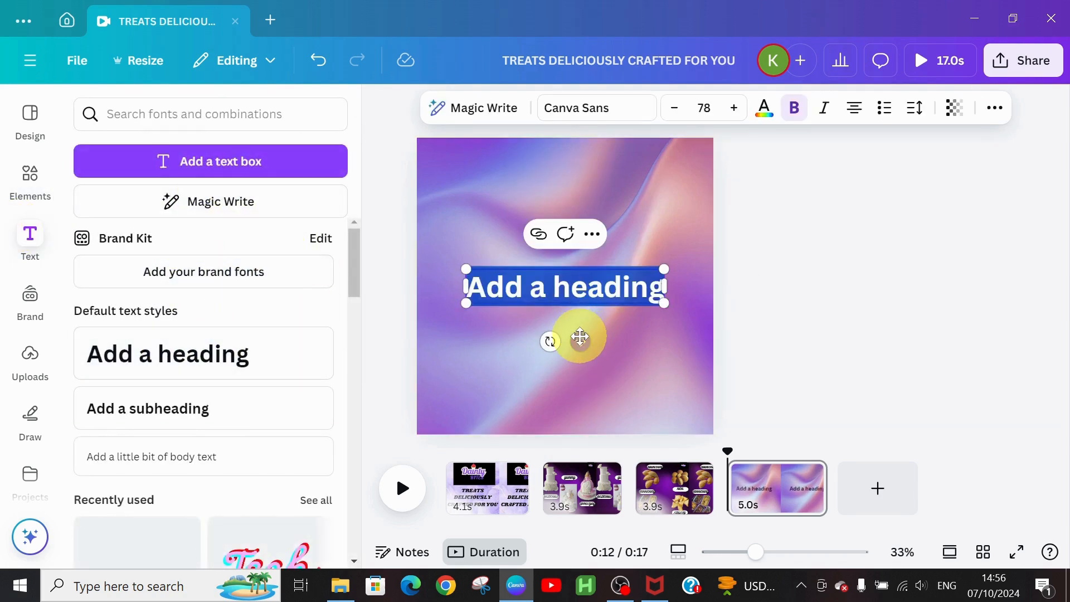
left_click_drag(581, 318, 574, 251)
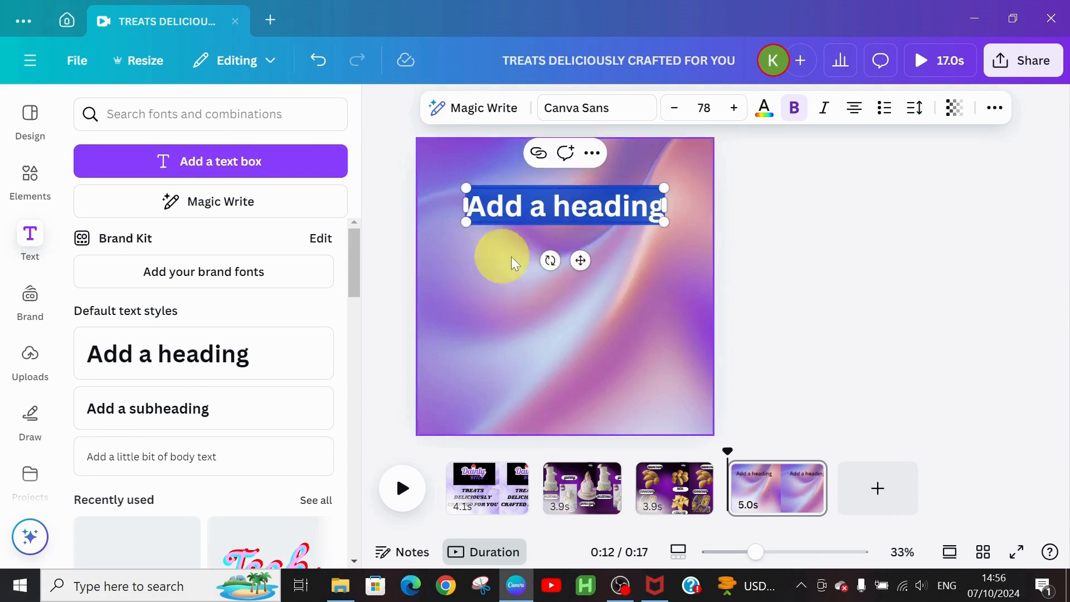
type("LOVE")
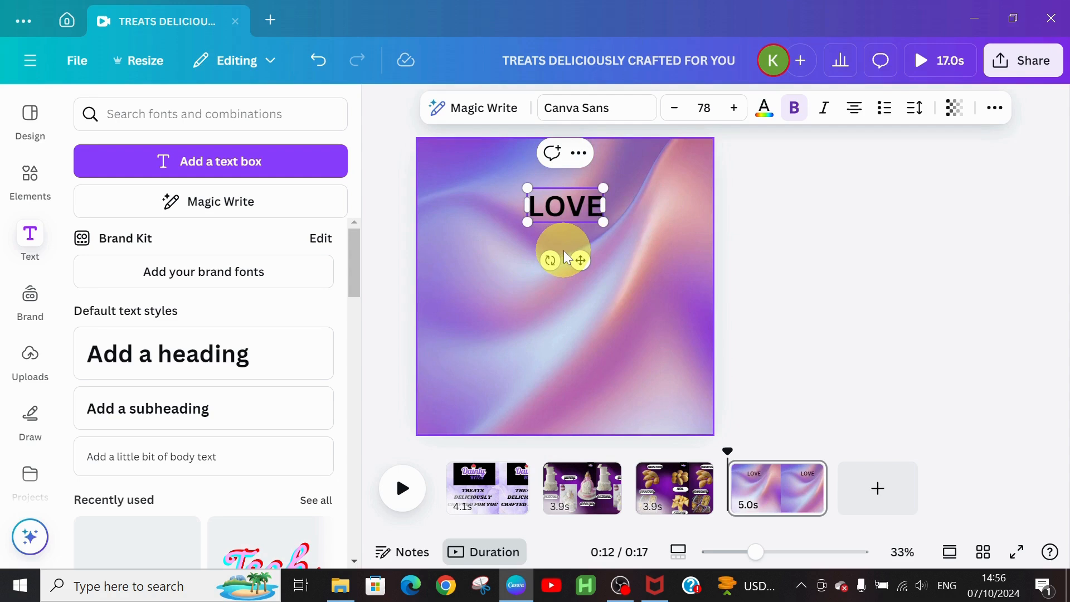
type("D BY A")
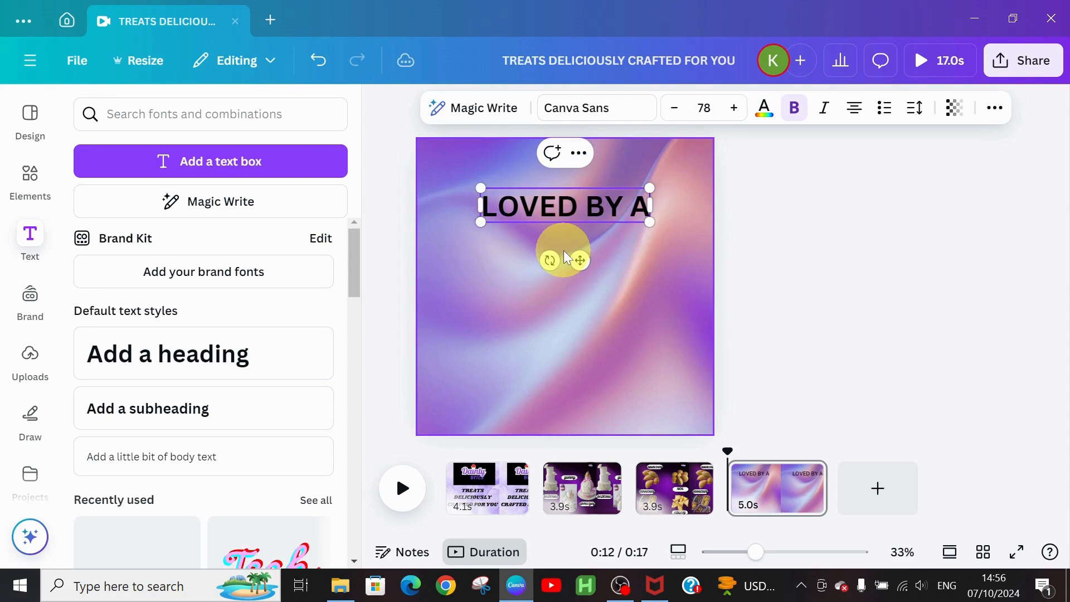
type("LL OUR CU")
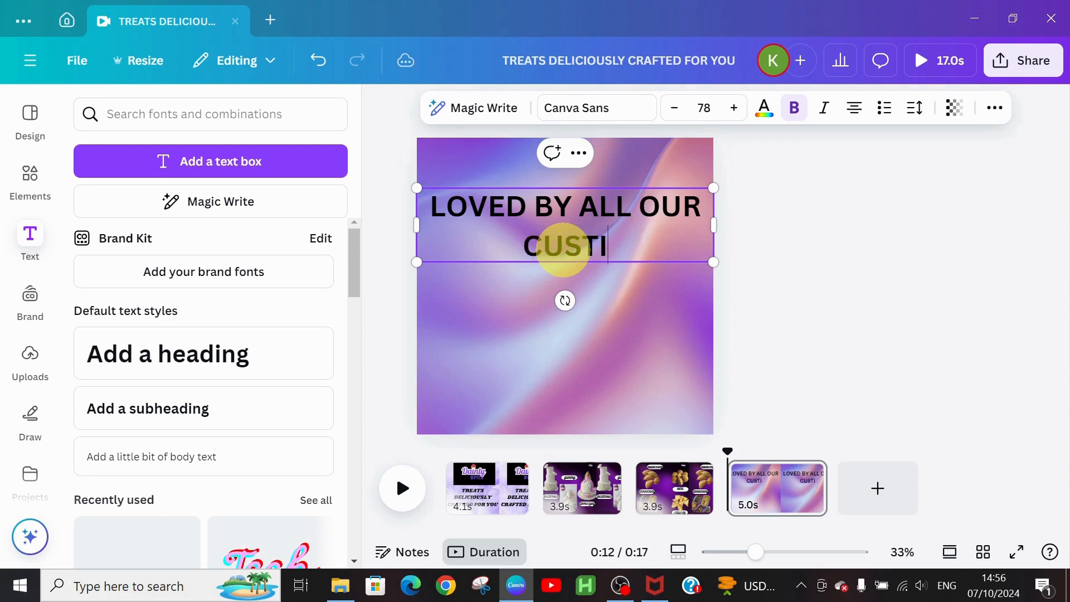
type("STOME")
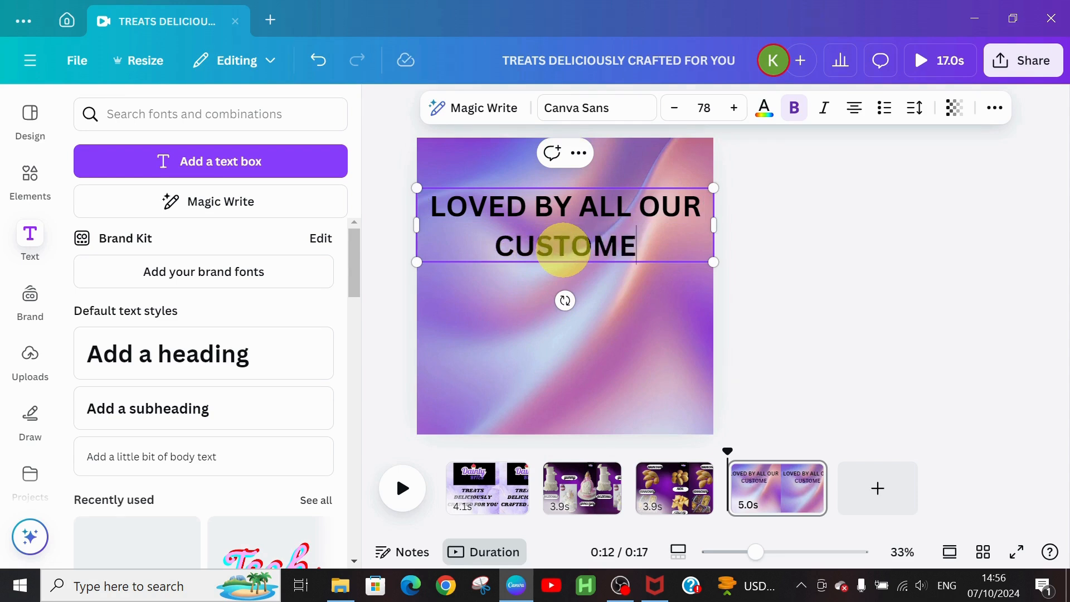
type("RS")
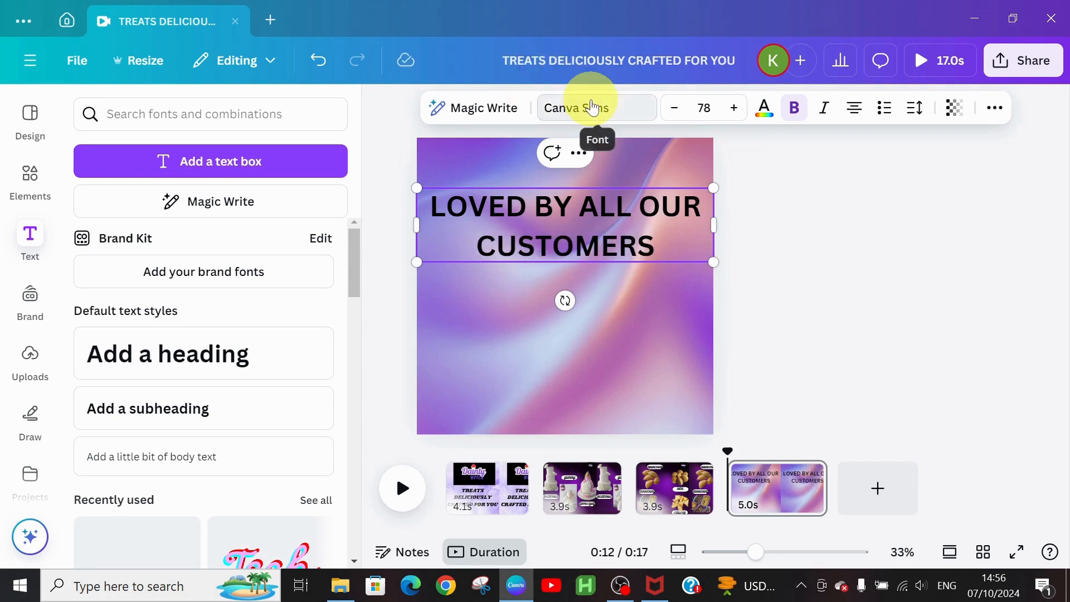
left_click(592, 107)
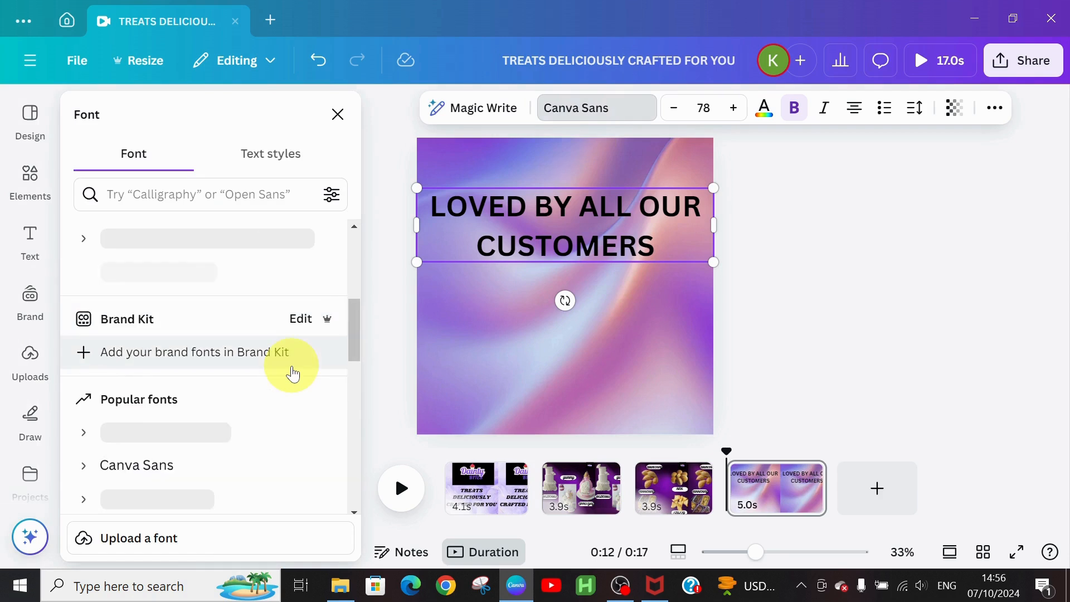
Step: Scroll the font list to Cinzel and apply it to the 'LOVED BY ALL OUR CUSTOMERS' heading
left_click_drag(355, 312, 344, 404)
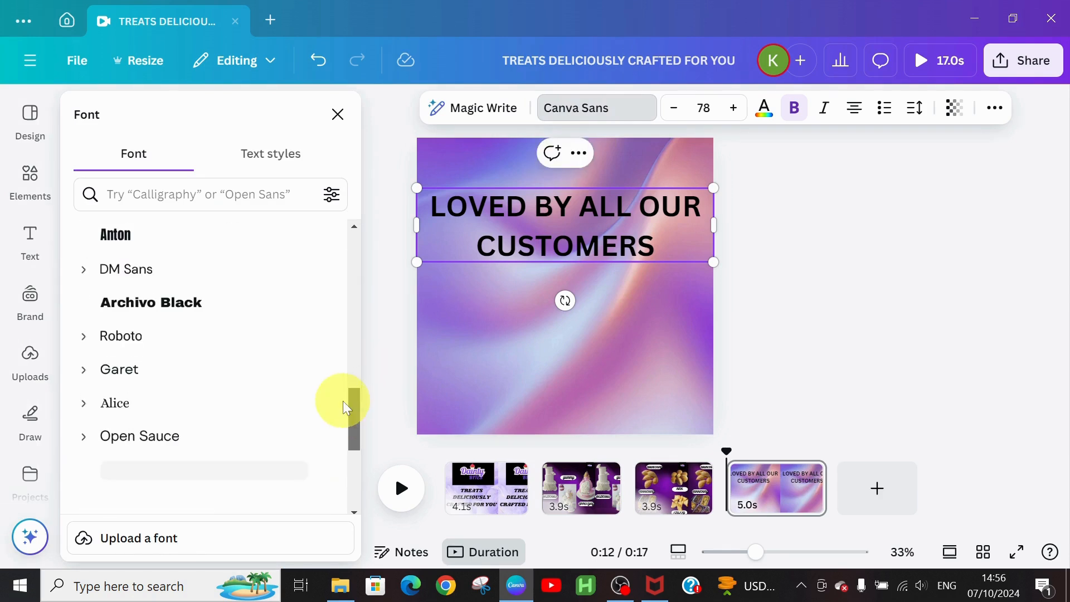
scroll(332, 429, "down", 3)
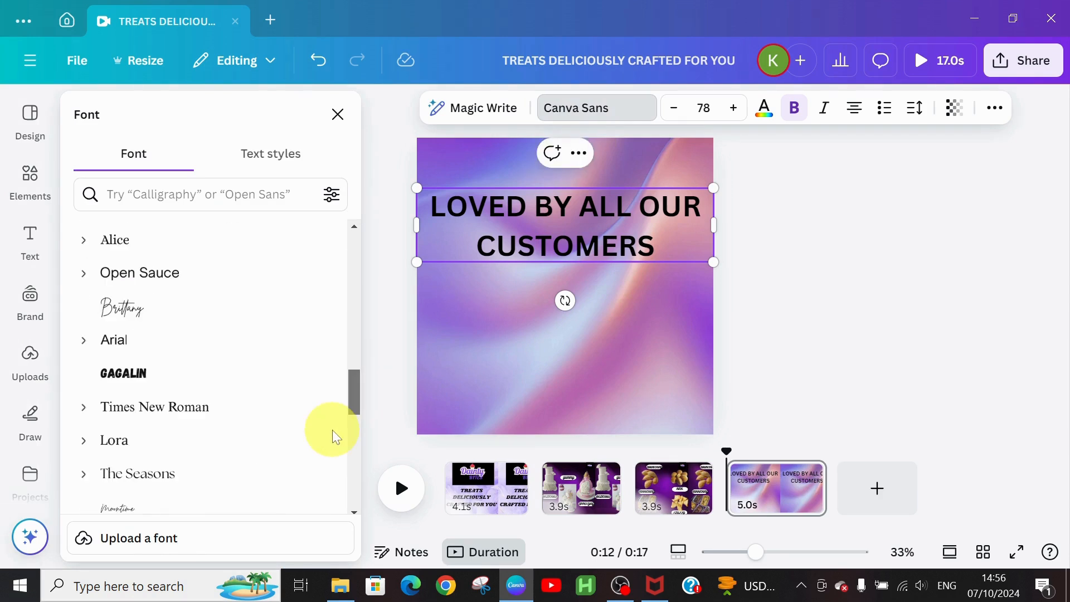
scroll(332, 430, "down", 5)
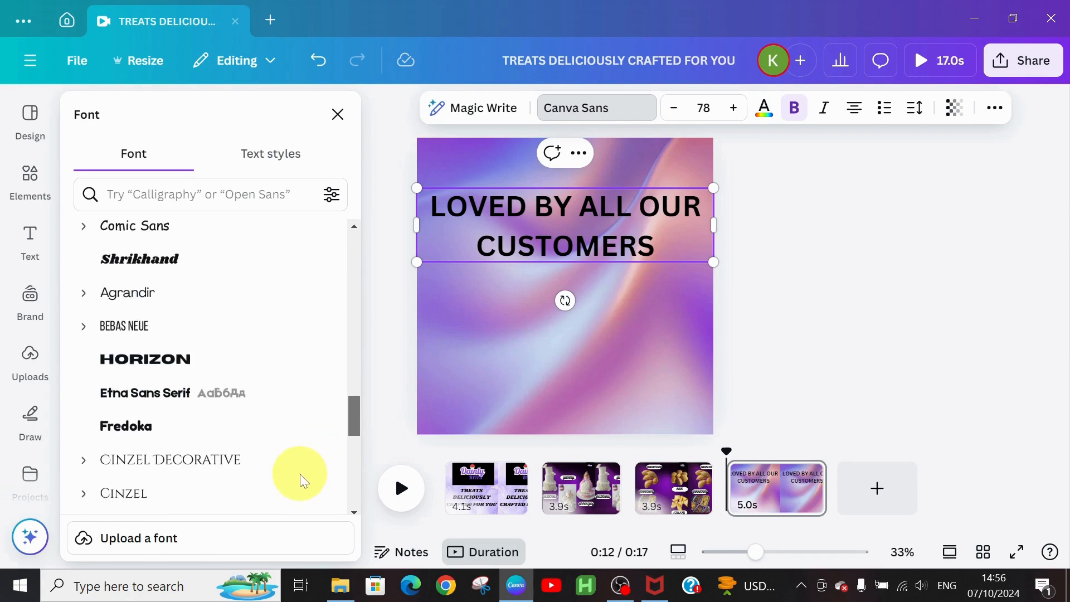
scroll(299, 485, "down", 5)
scroll(347, 447, "up", 10)
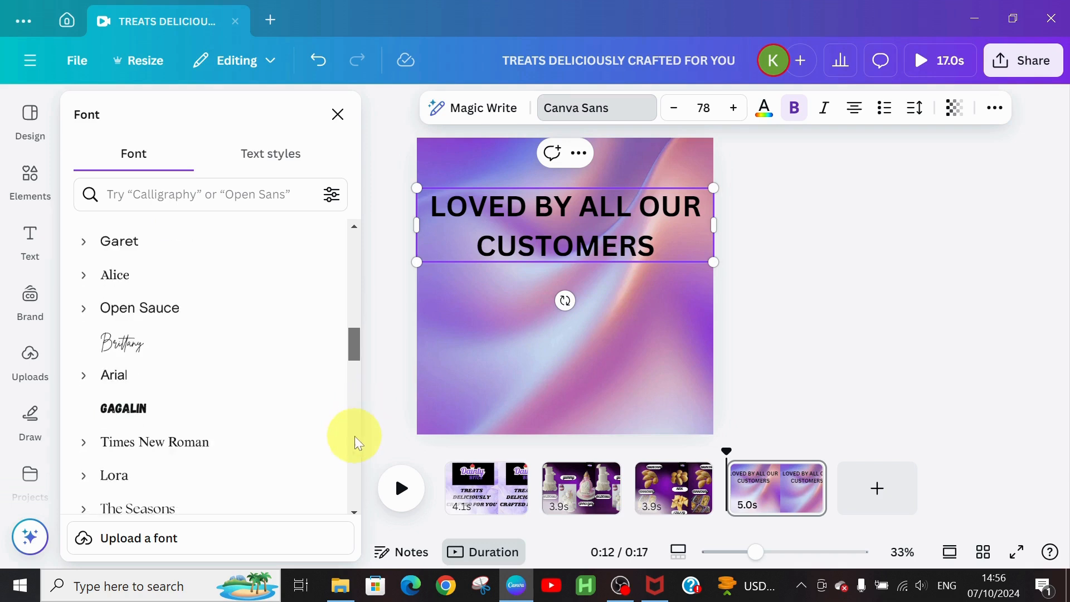
scroll(351, 448, "down", 6)
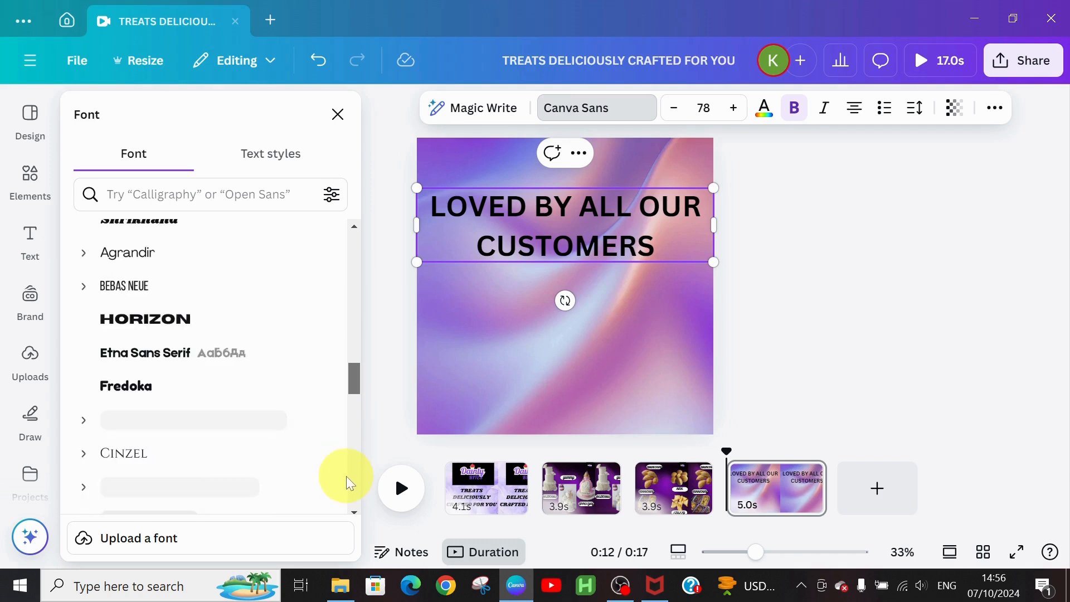
scroll(346, 477, "down", 3)
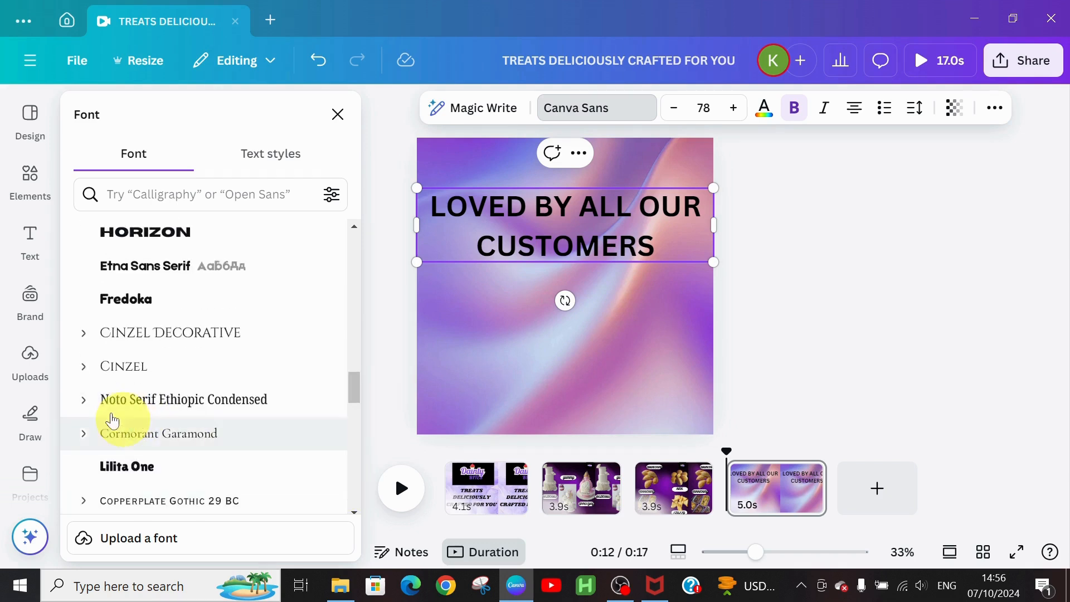
left_click(121, 375)
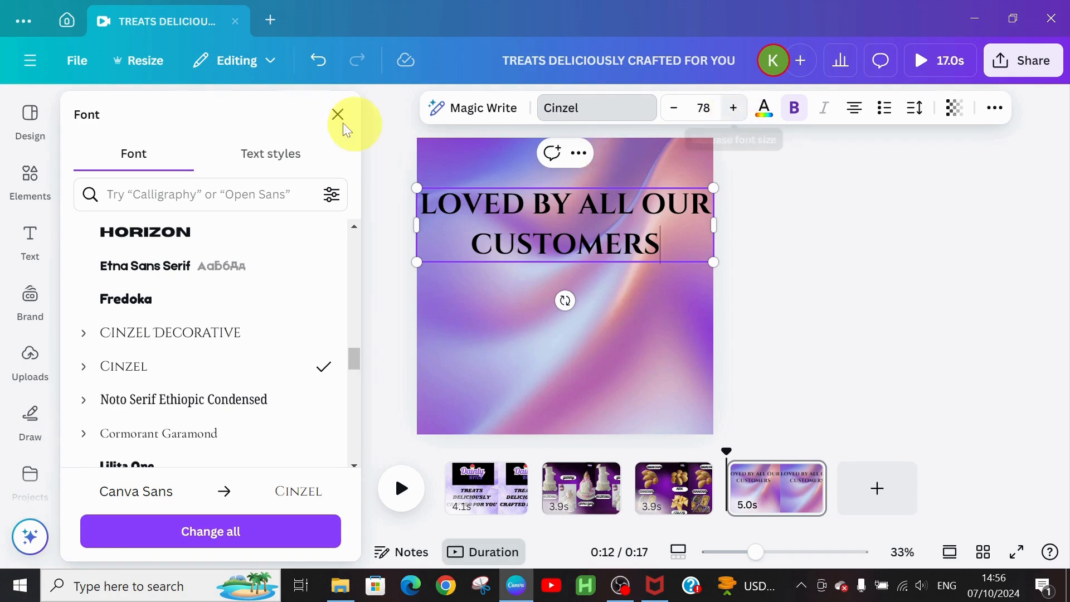
Step: Nudge the heading up and add the children's photo from Uploads to the page
left_click(510, 316)
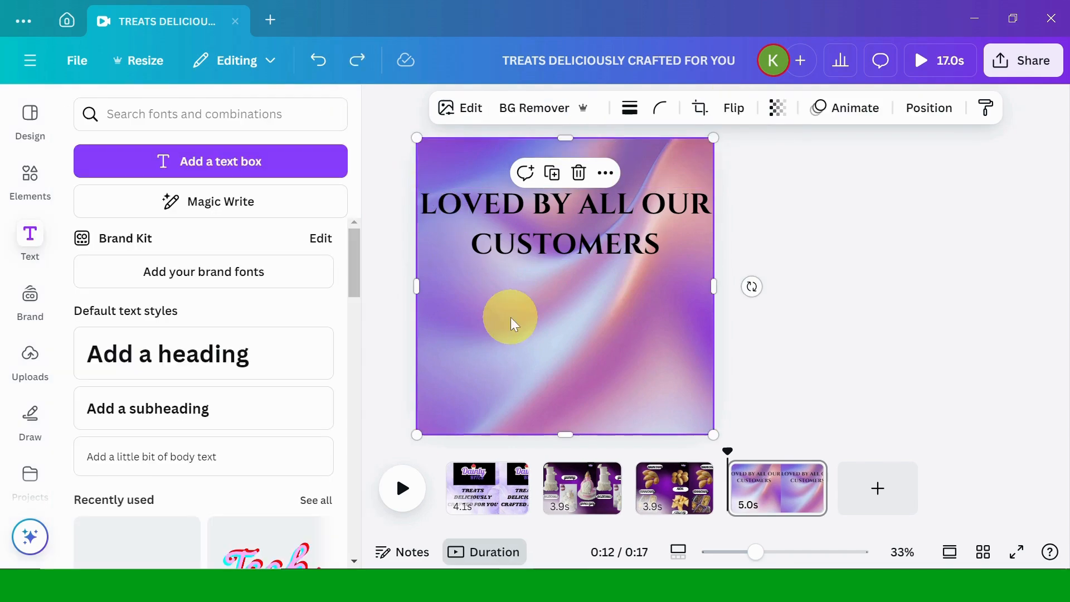
left_click_drag(537, 236, 540, 220)
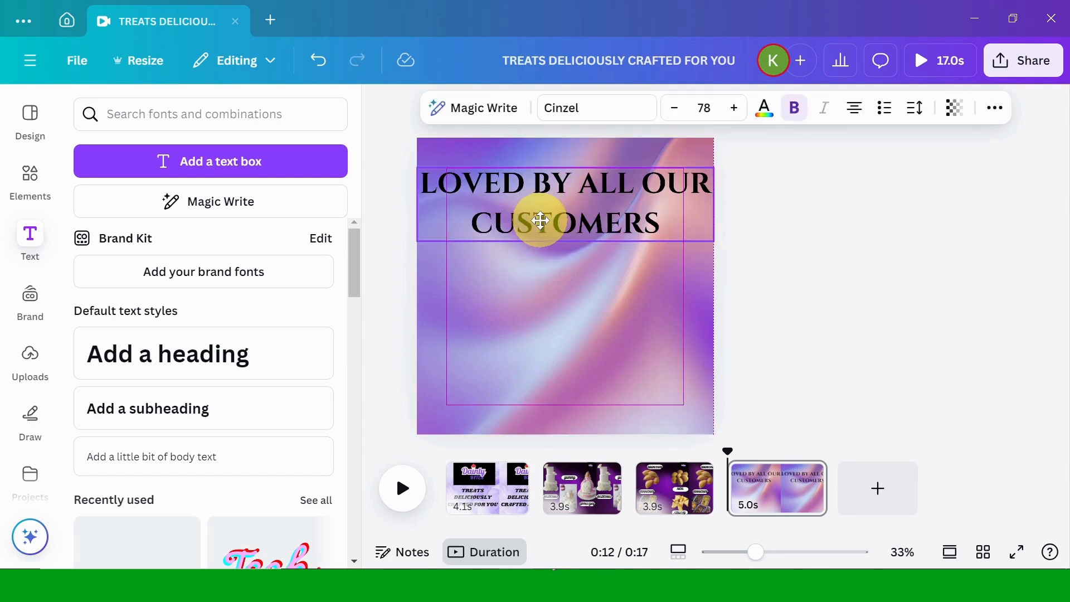
left_click(30, 361)
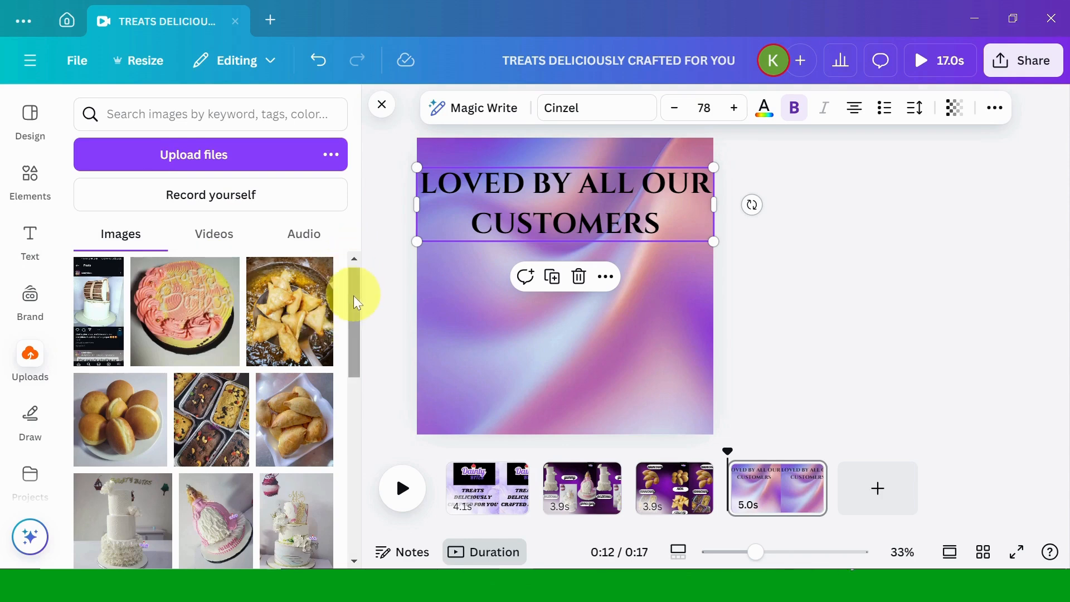
left_click_drag(357, 303, 353, 393)
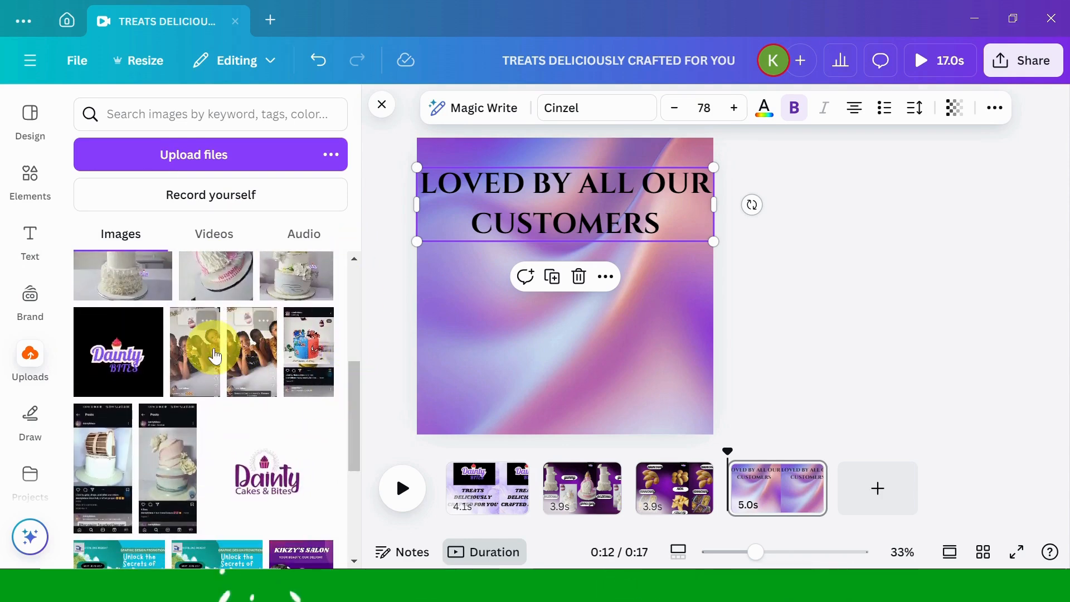
left_click(256, 355)
left_click_drag(552, 309, 551, 345)
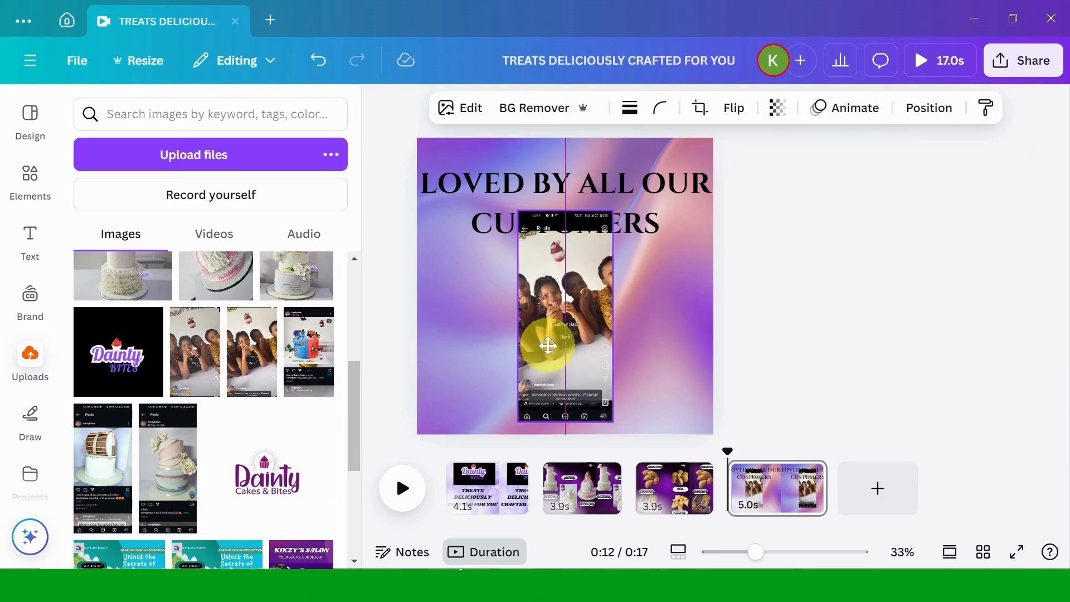
Step: Crop the photo's top and bottom, enlarge it below the heading, and raise the heading
left_click_drag(563, 216, 562, 257)
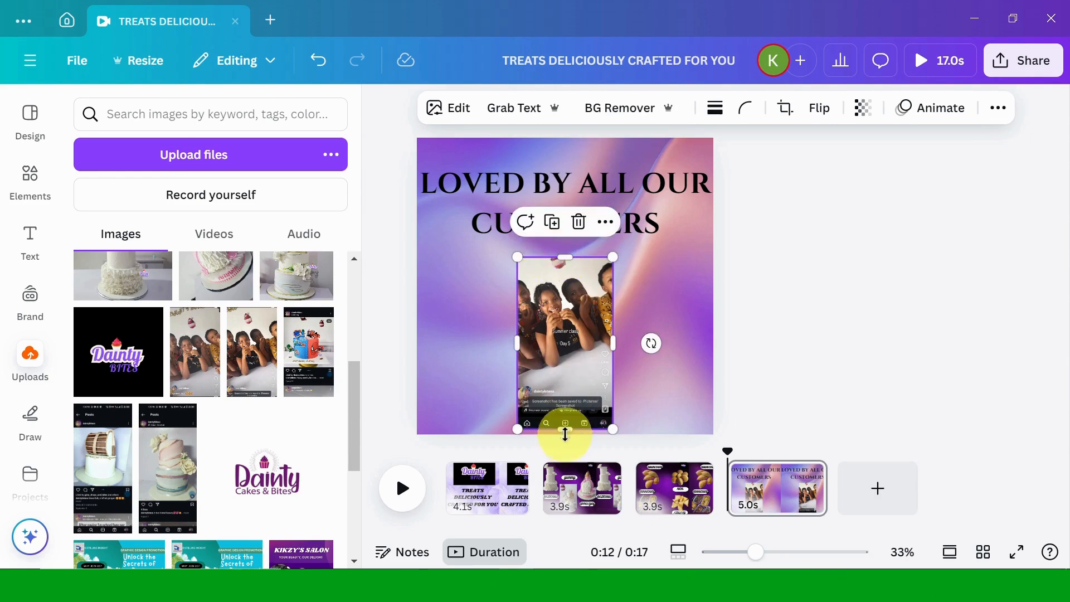
left_click_drag(565, 428, 578, 382)
left_click_drag(580, 368, 579, 367)
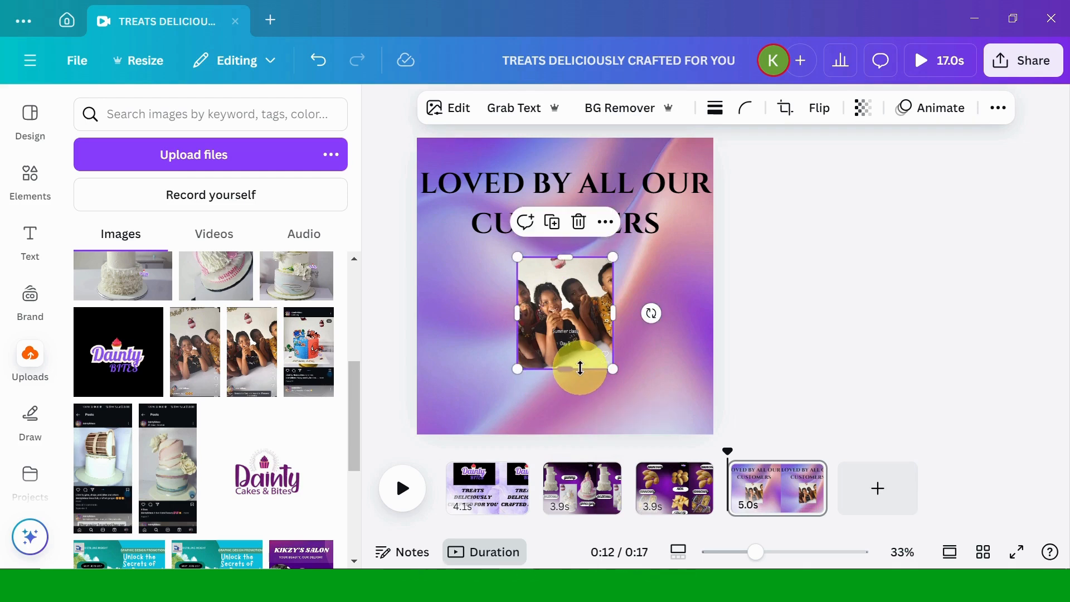
left_click_drag(615, 253, 727, 216)
left_click_drag(573, 285, 541, 337)
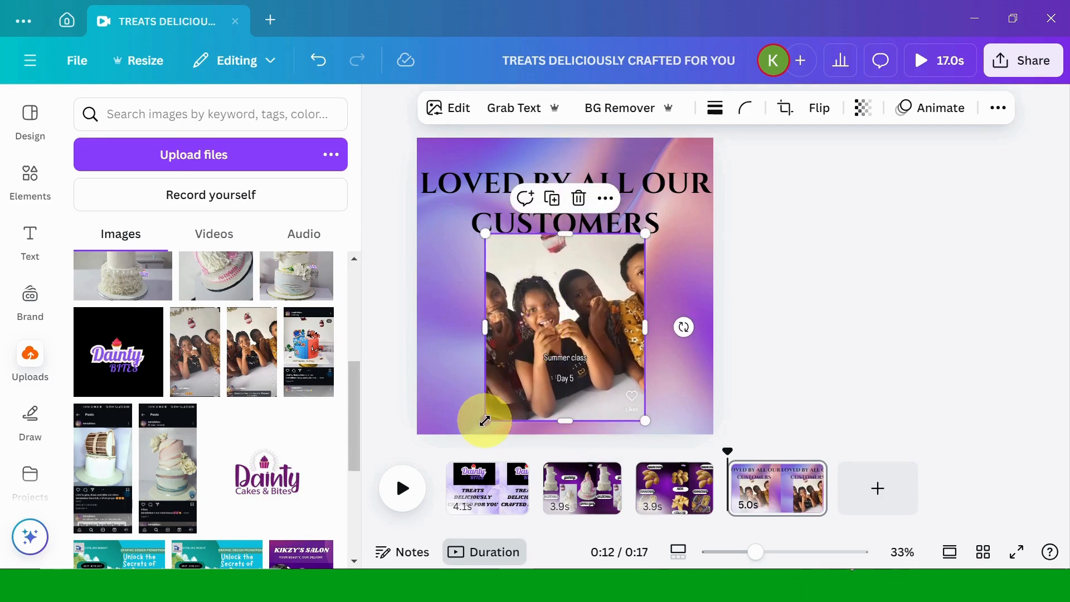
left_click_drag(484, 421, 474, 434)
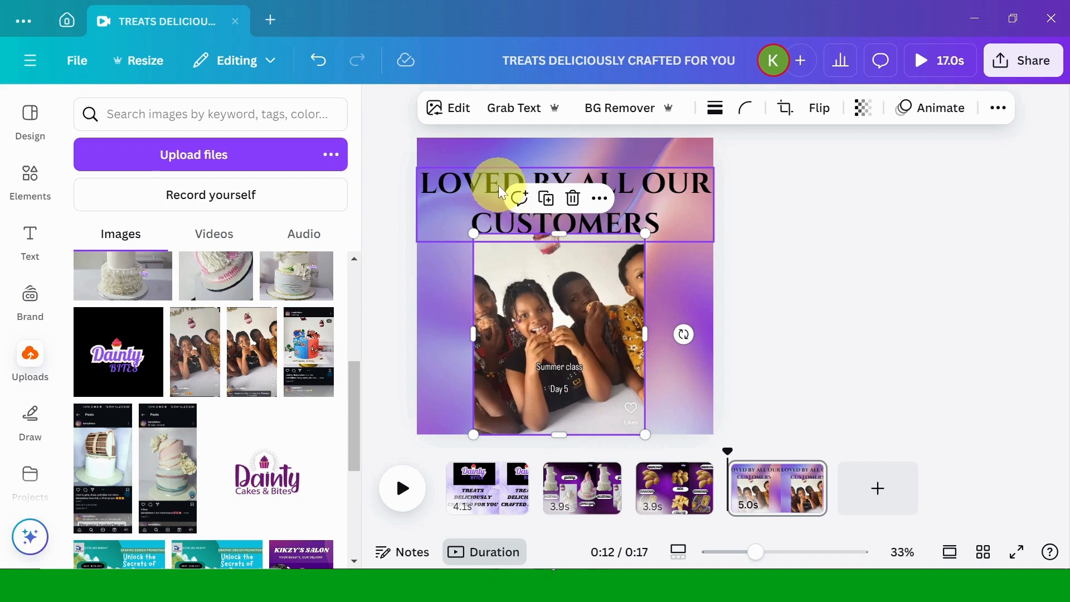
left_click(498, 170)
left_click_drag(497, 170, 497, 153)
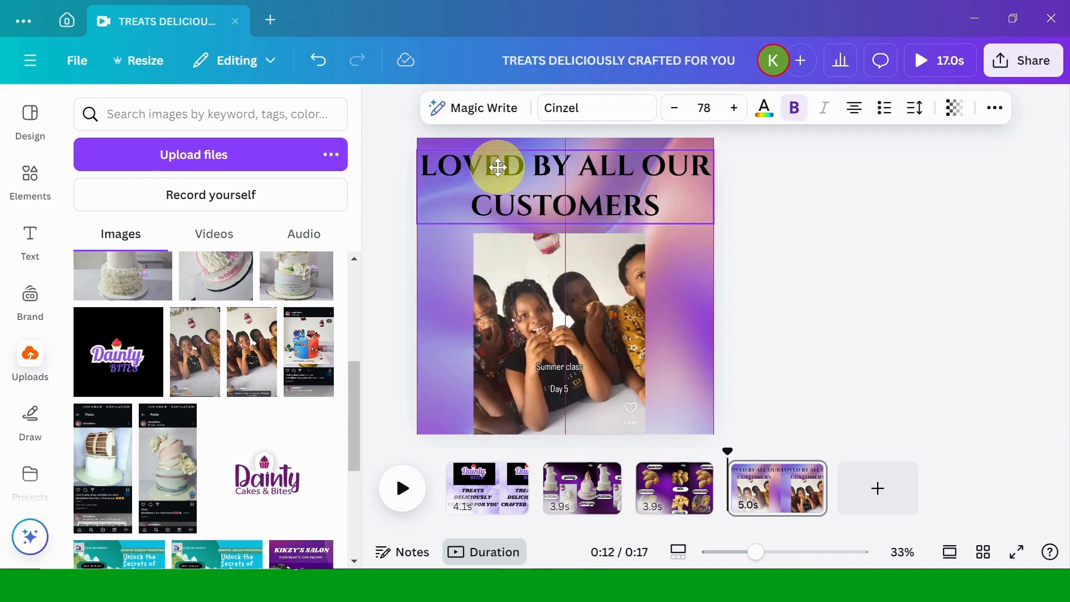
left_click(502, 340)
Step: Use Magic Grab to mark the left, middle and right children and grab them out
left_click(440, 106)
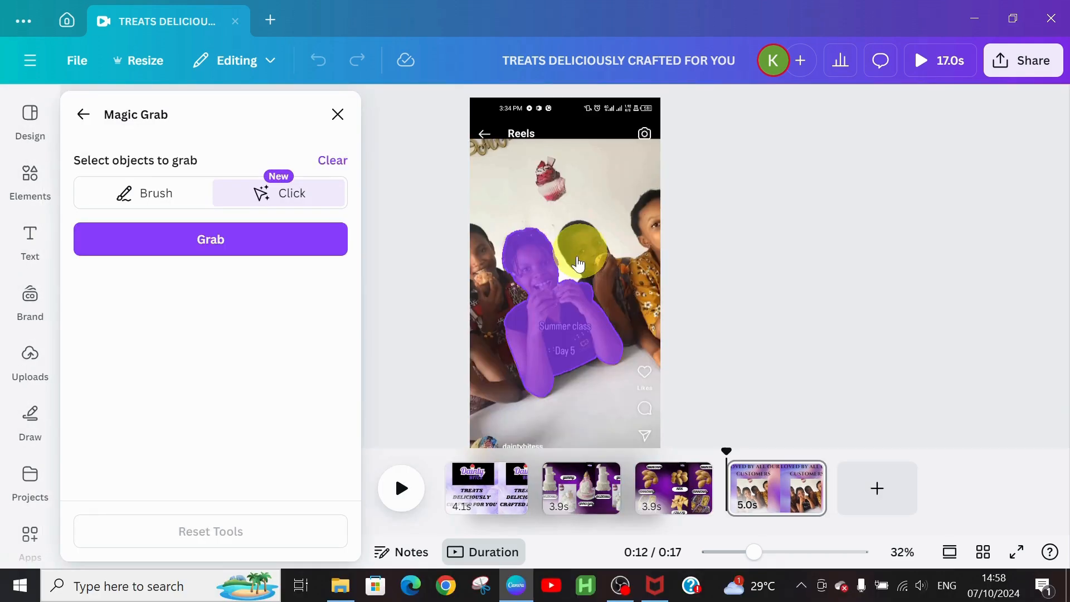
left_click(578, 263)
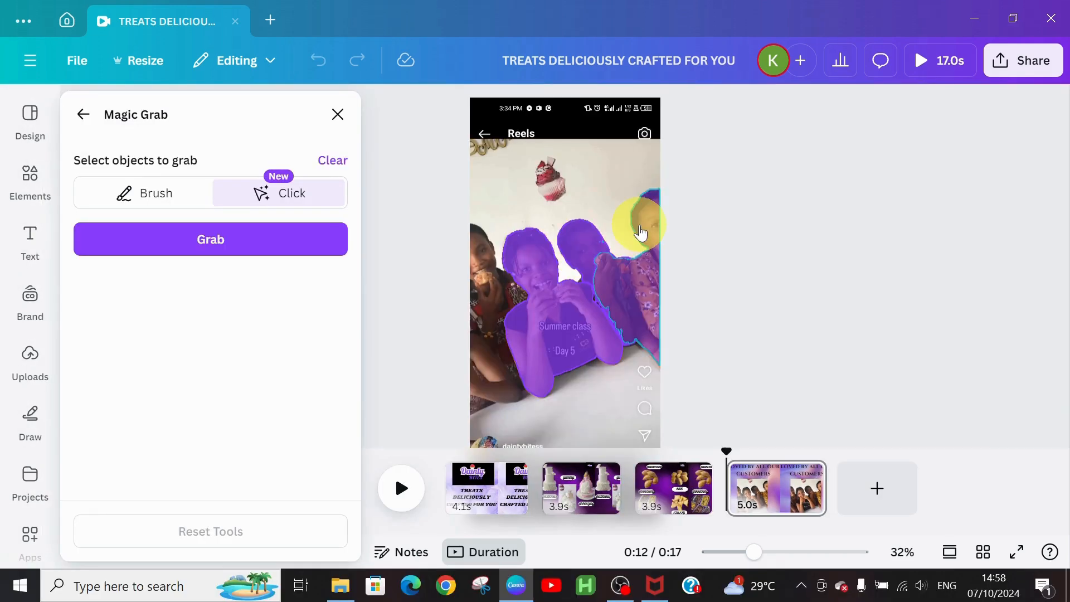
left_click(641, 233)
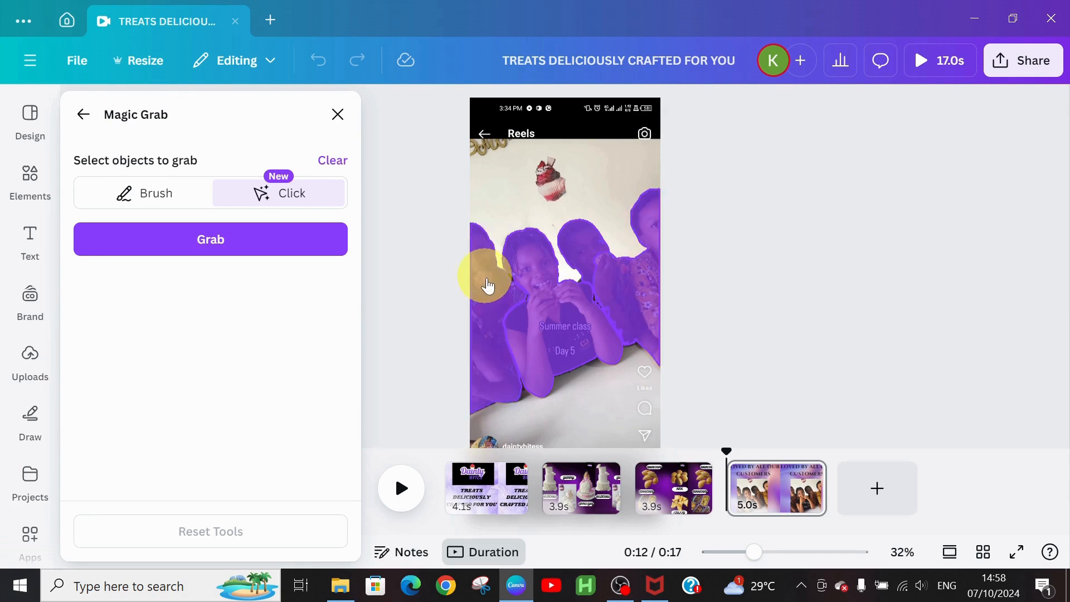
left_click(487, 282)
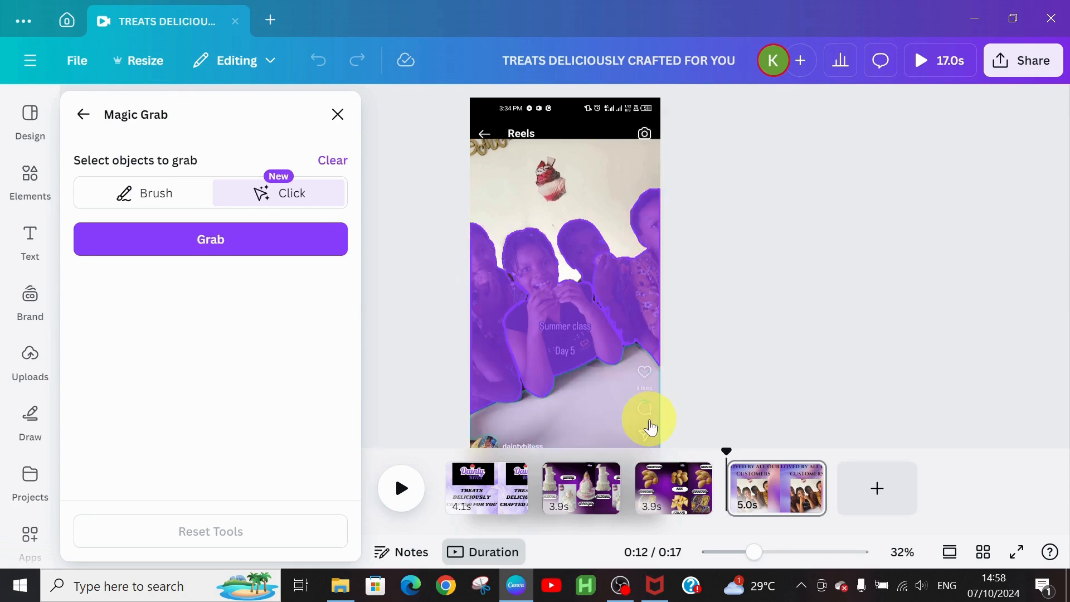
left_click(204, 237)
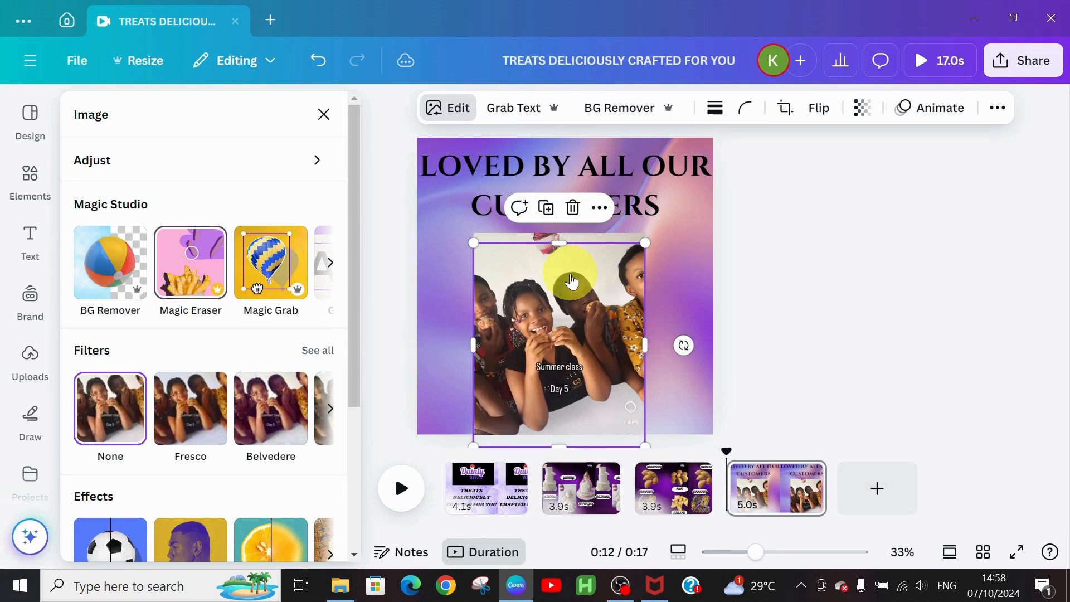
Step: Delete the leftover background photo and enlarge the children cut-out beneath the heading
left_click_drag(572, 283, 719, 306)
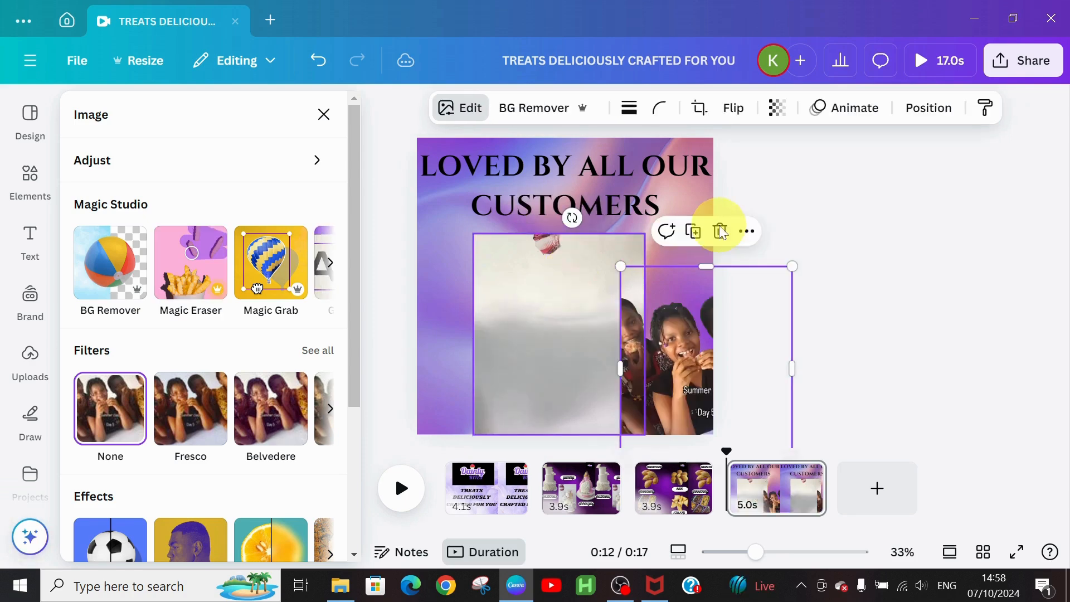
left_click(720, 231)
left_click_drag(690, 351, 518, 299)
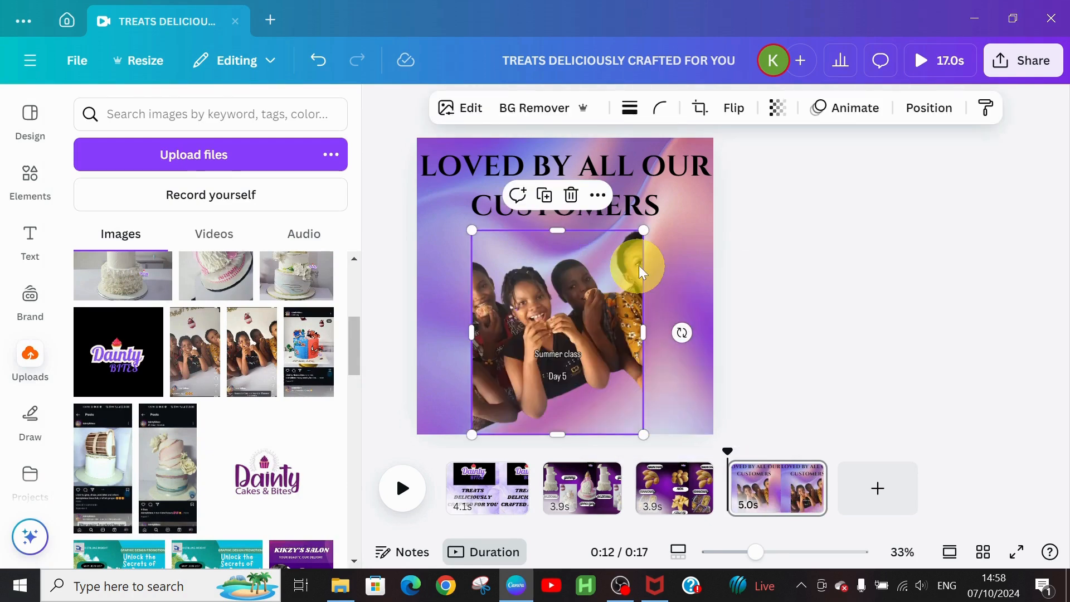
left_click_drag(644, 231, 690, 233)
left_click_drag(557, 326, 554, 342)
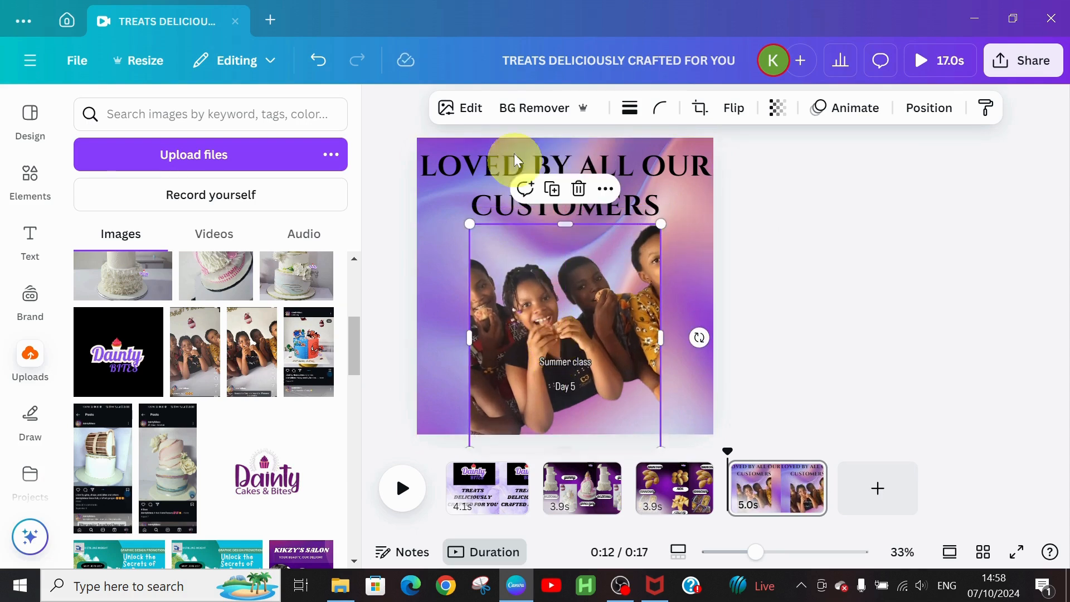
left_click(468, 109)
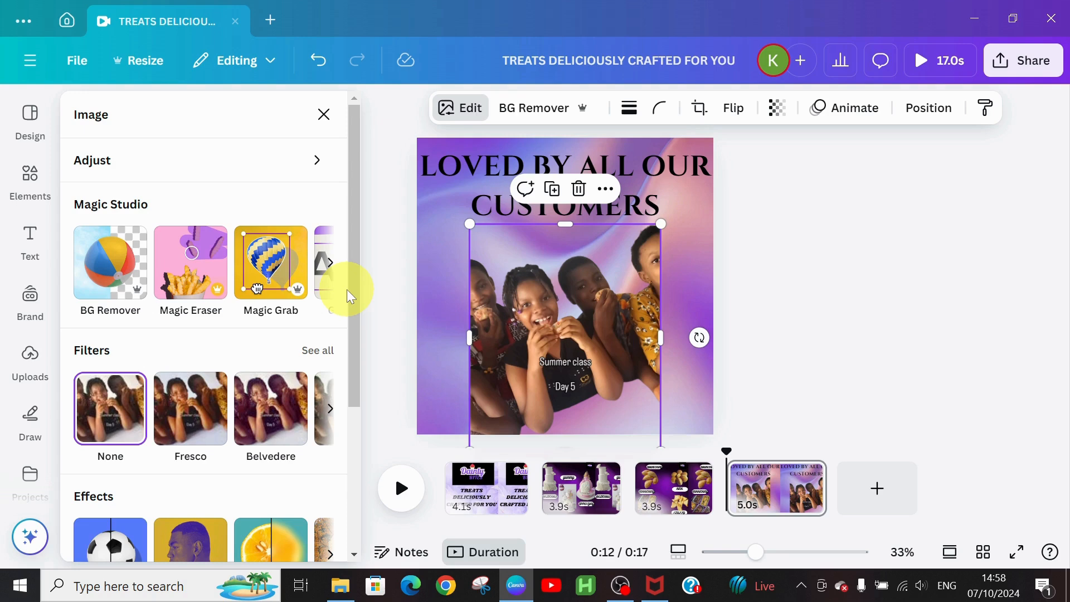
Step: Extract the 'Summer class' and 'Day 5' caption with Grab Text and delete it
left_click(330, 262)
left_click(146, 272)
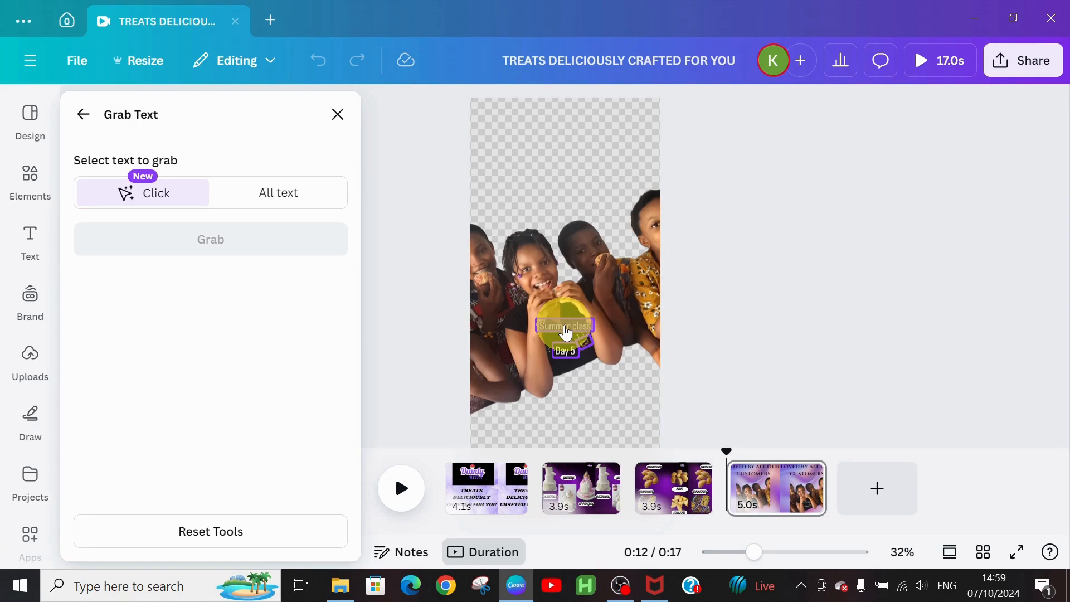
left_click(294, 245)
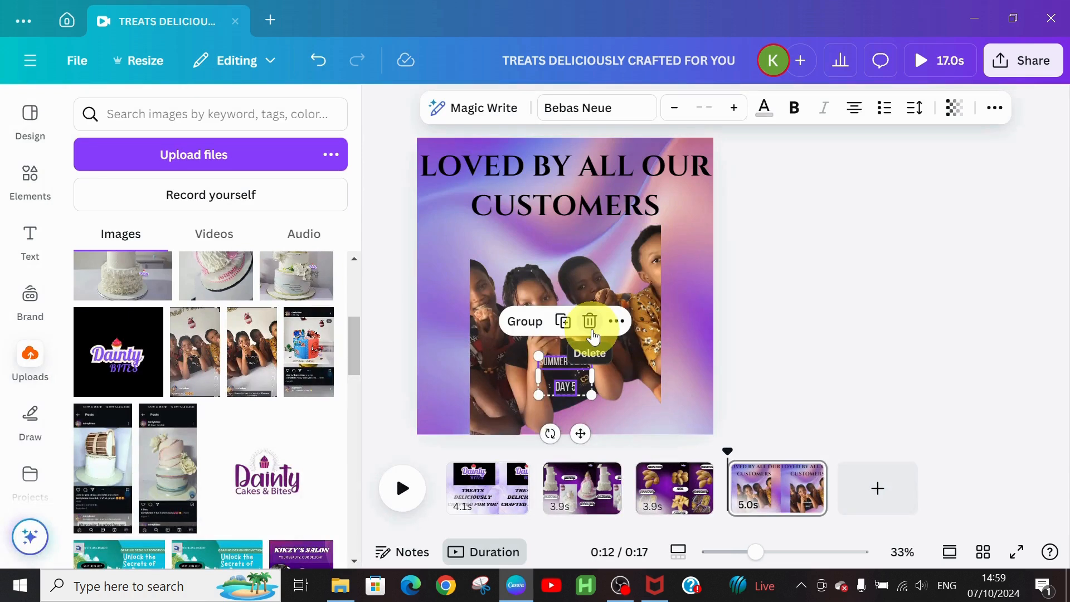
left_click(590, 322)
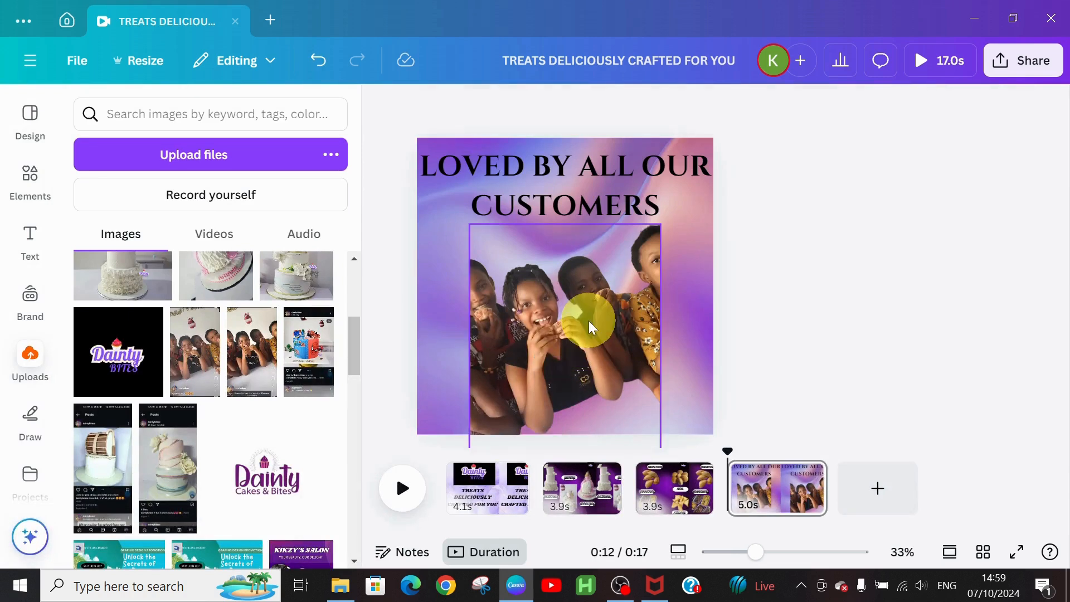
left_click(621, 345)
left_click(476, 168)
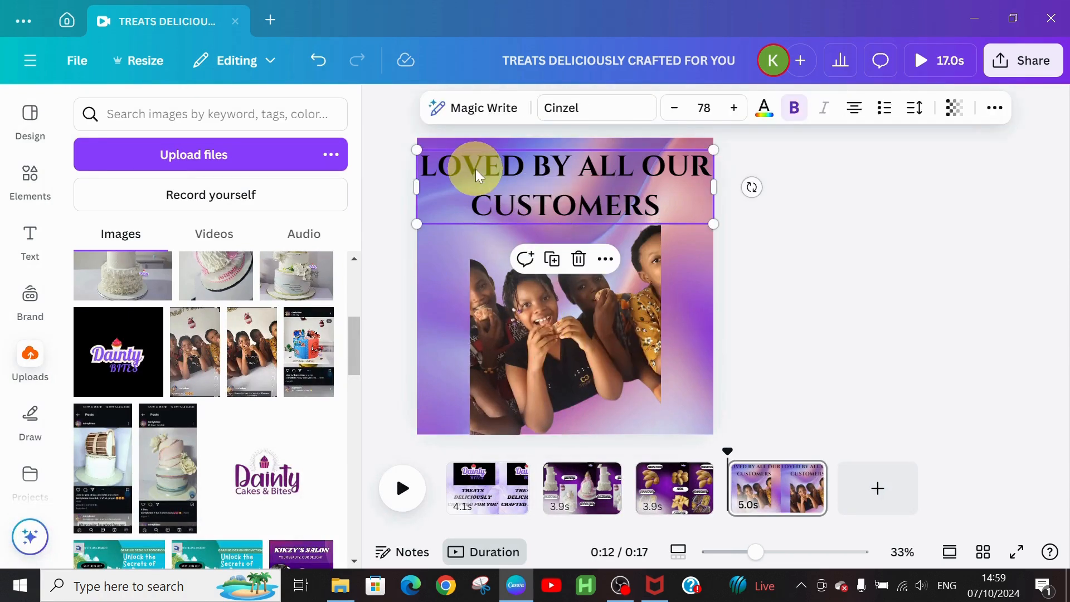
Step: Search Elements for SHAPES and add a pill shape to the page
left_click(23, 177)
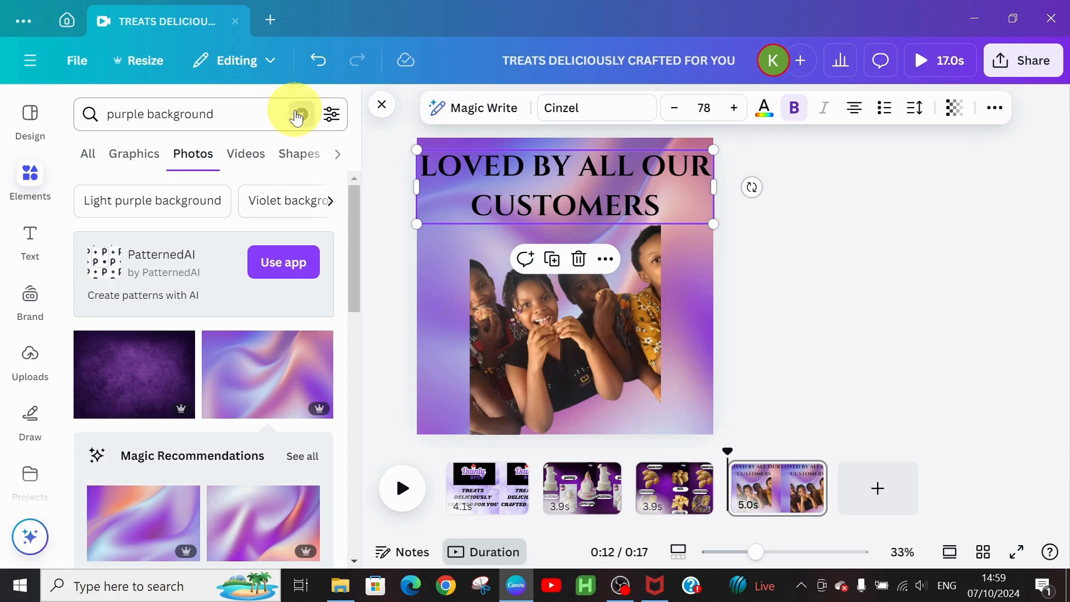
left_click(299, 115)
left_click(210, 114)
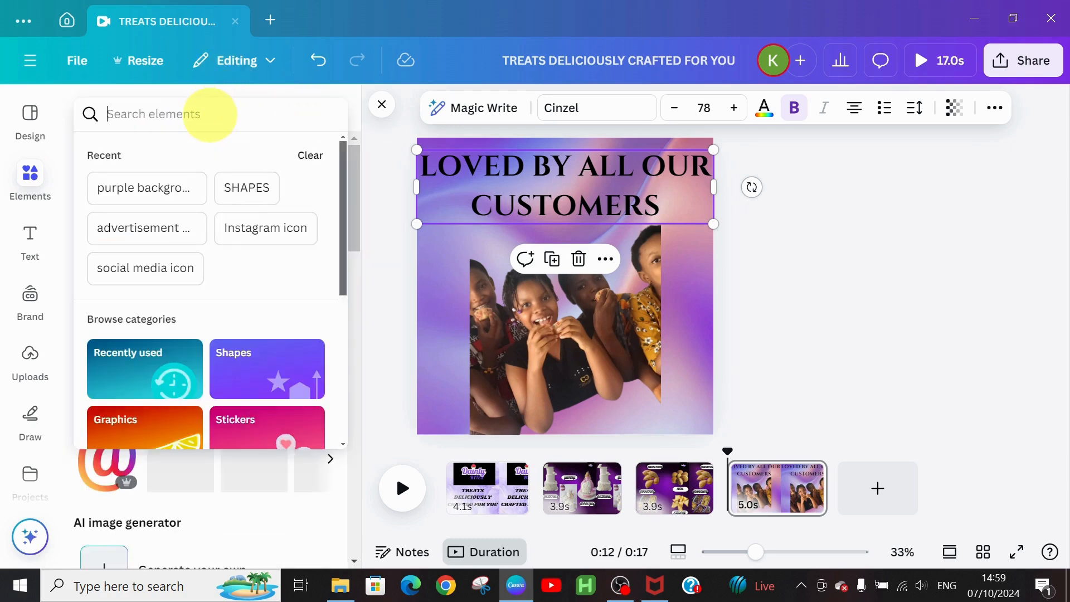
left_click(241, 199)
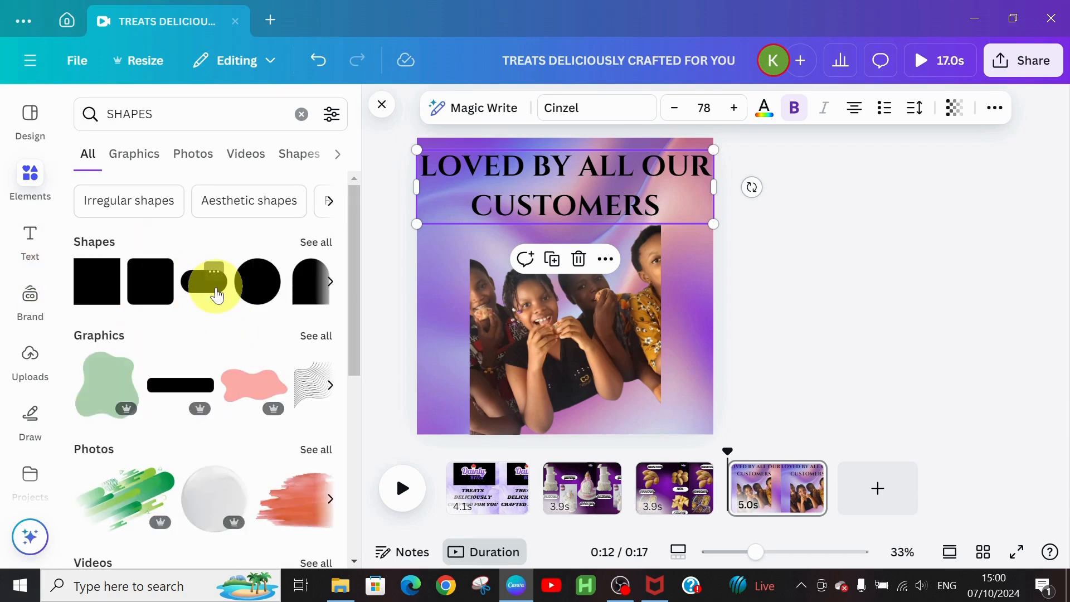
left_click(217, 295)
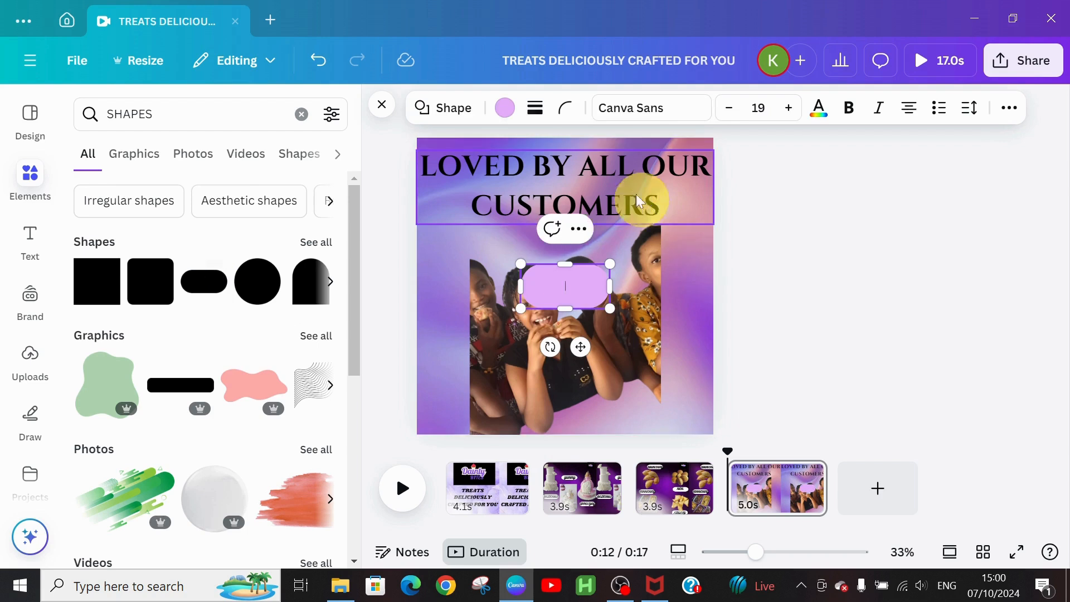
Step: Stretch the pill over the title to span the page top at 1080 × 313
left_click_drag(580, 346, 575, 230)
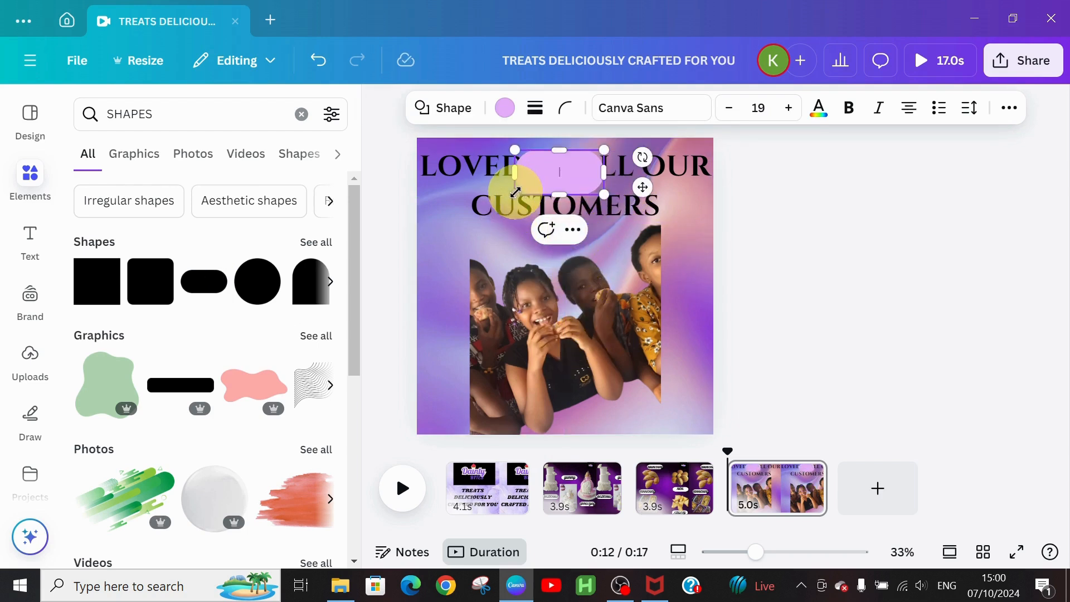
left_click_drag(512, 198, 454, 224)
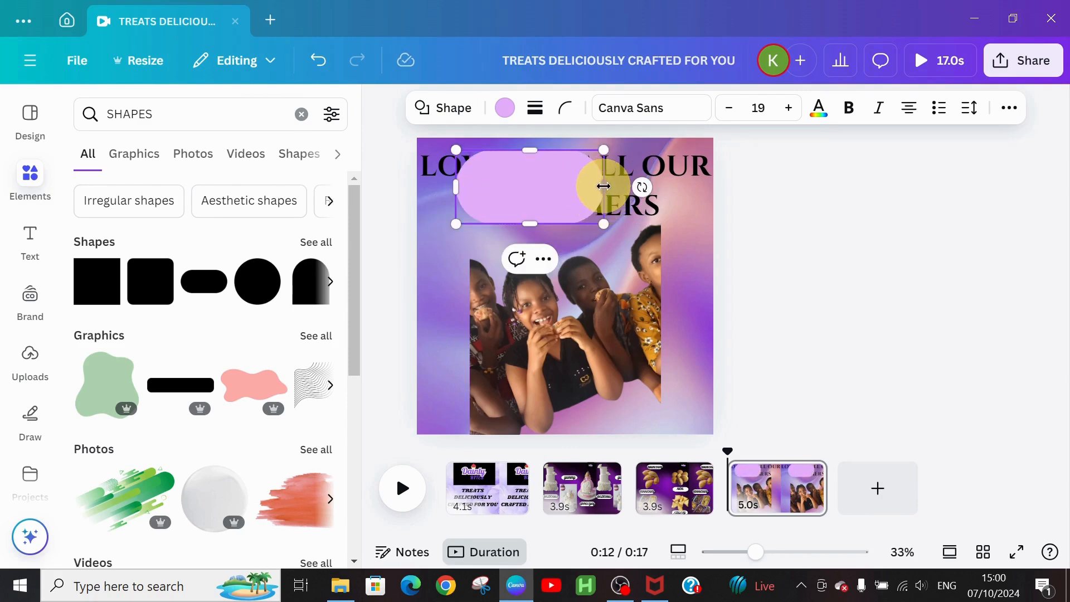
left_click_drag(606, 187, 712, 172)
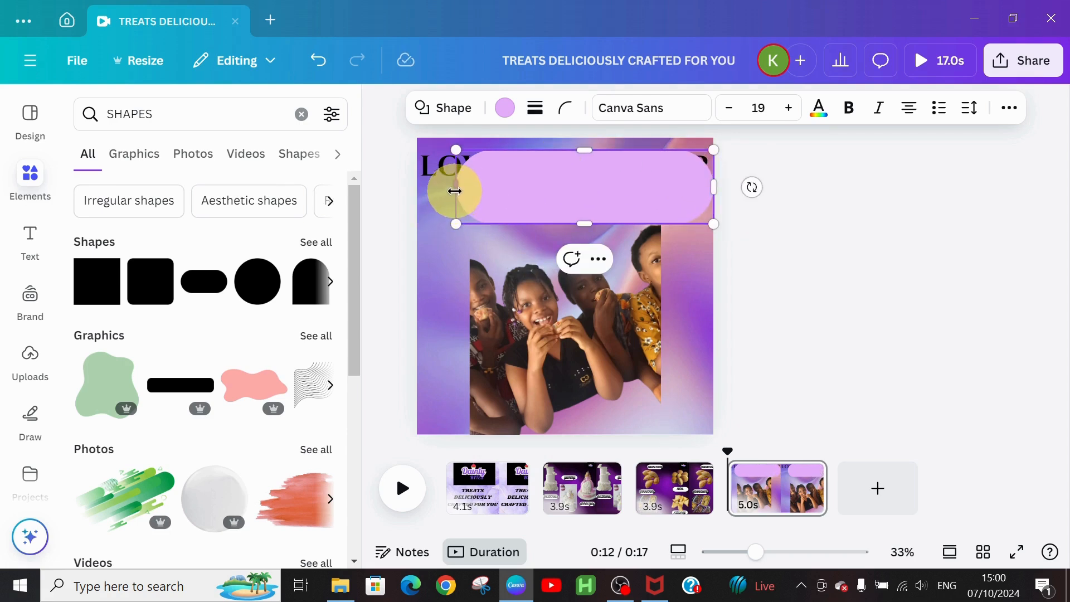
left_click_drag(455, 190, 415, 188)
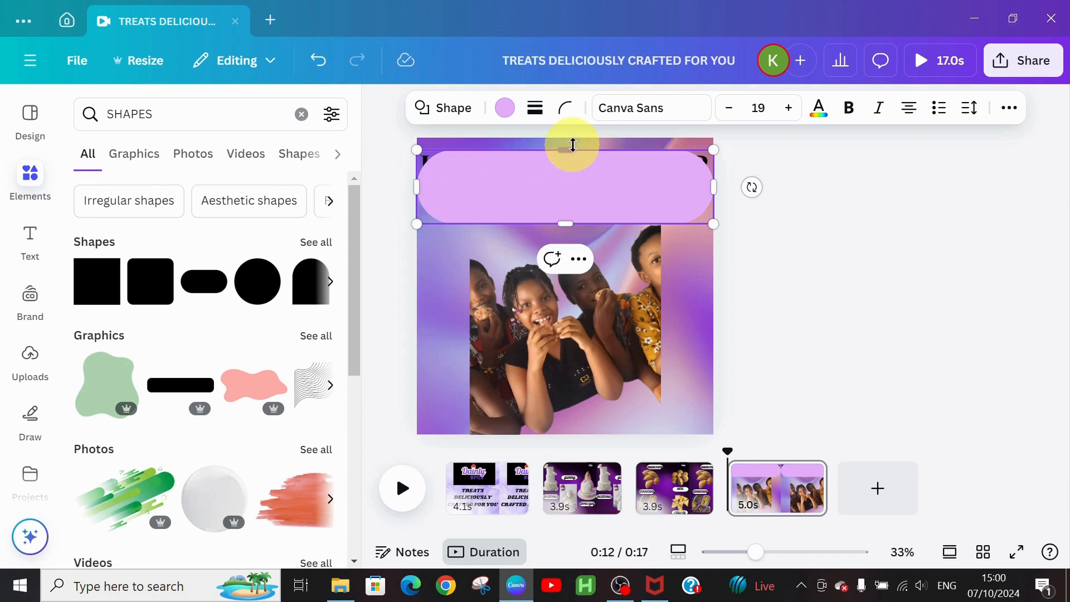
left_click_drag(573, 146, 573, 138)
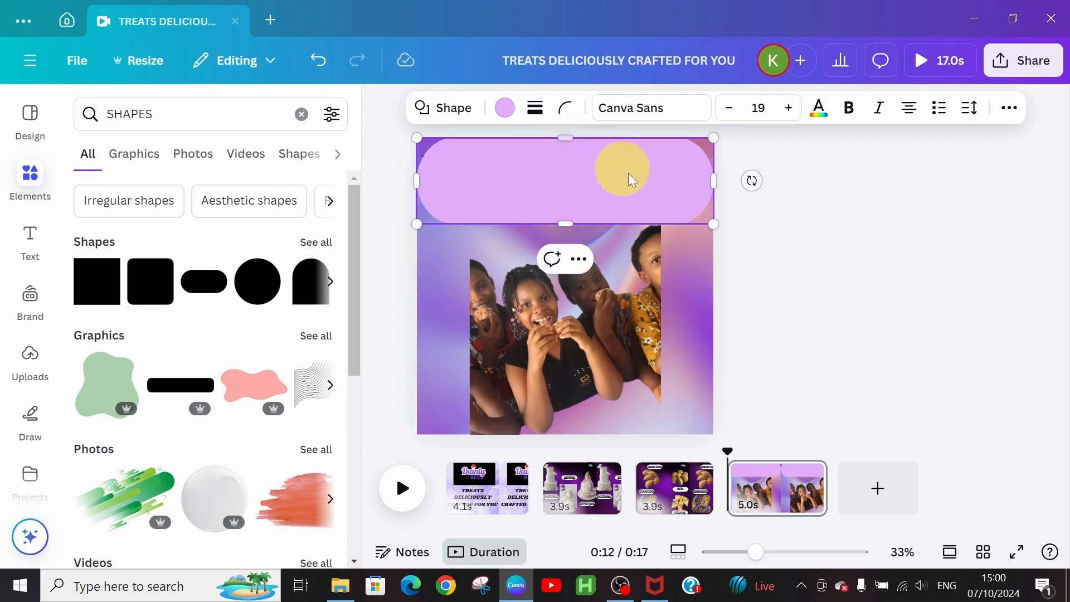
Step: Fill the pill shape with white
left_click(505, 108)
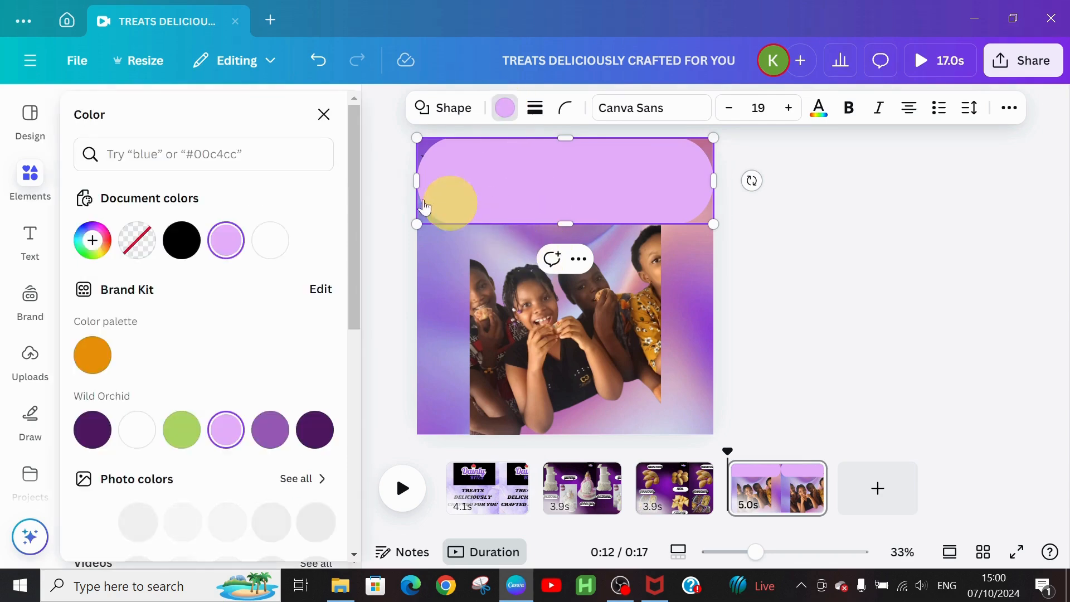
left_click(275, 246)
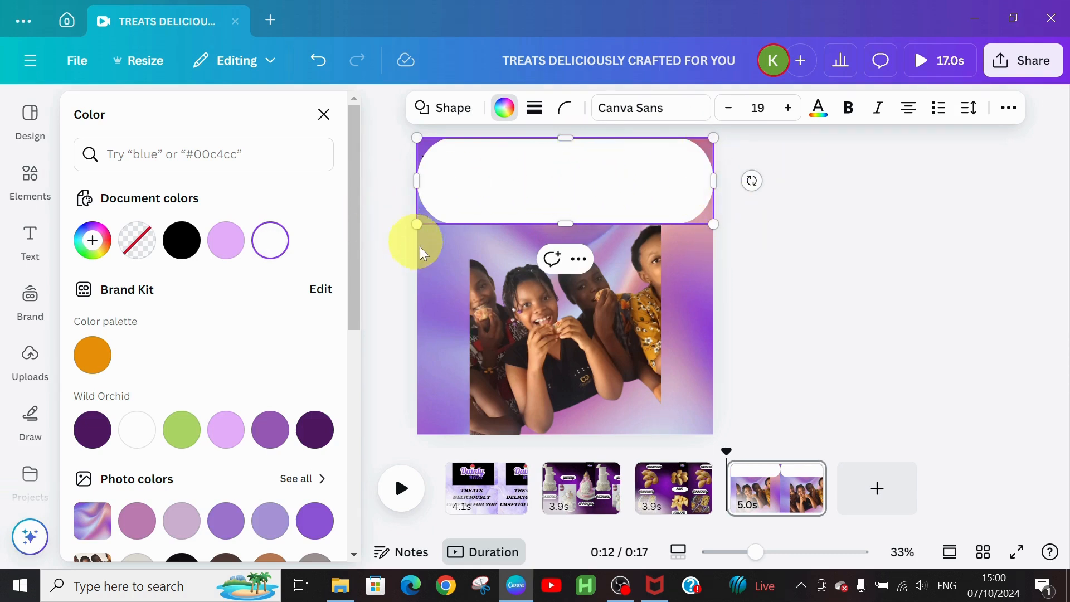
left_click(444, 262)
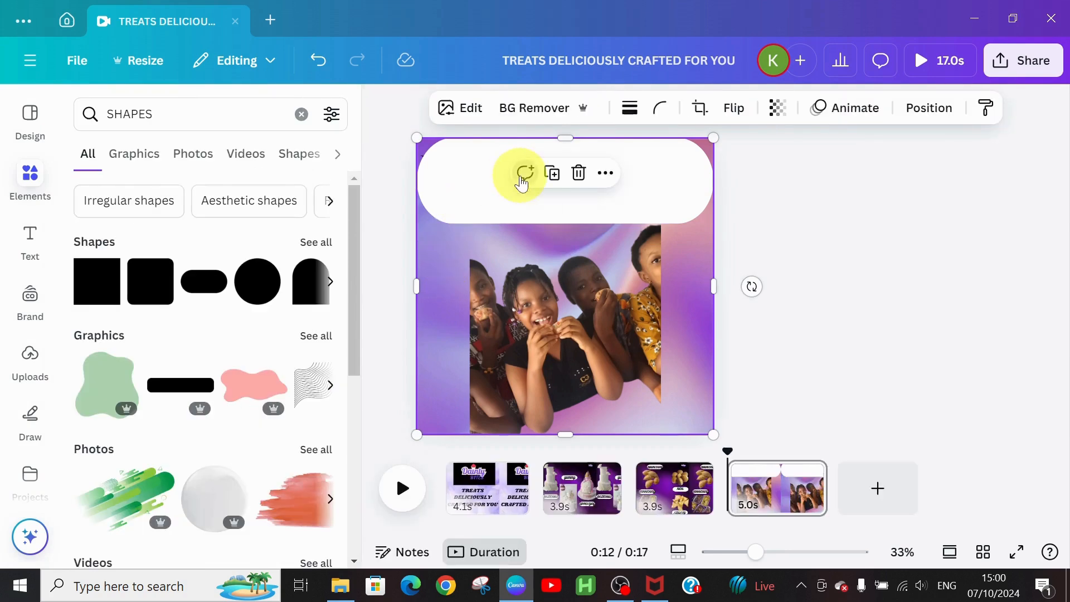
left_click(524, 174)
left_click(789, 186)
left_click(781, 186)
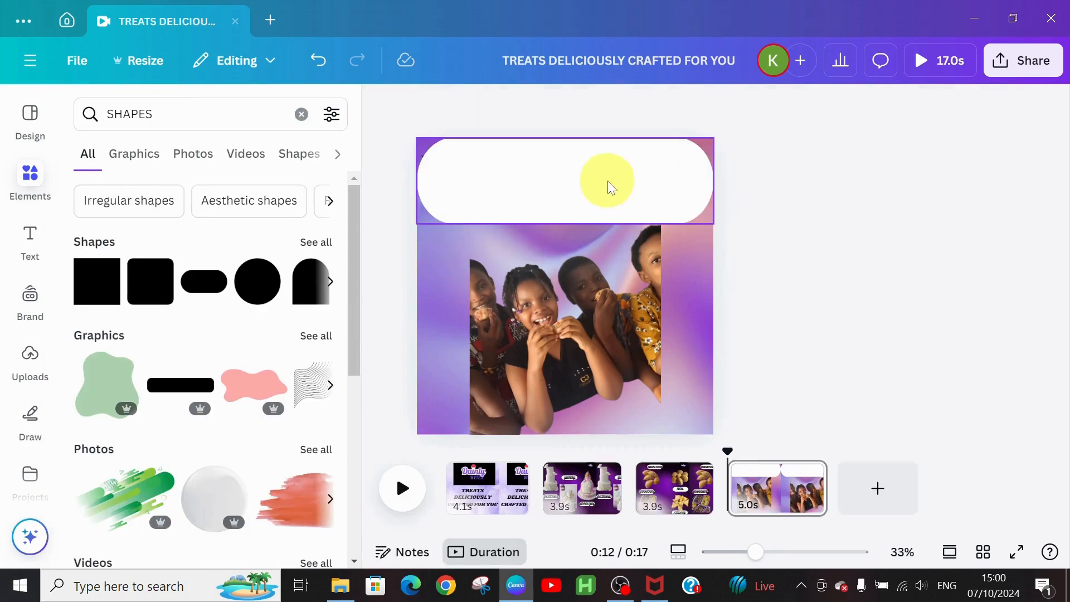
left_click(609, 188)
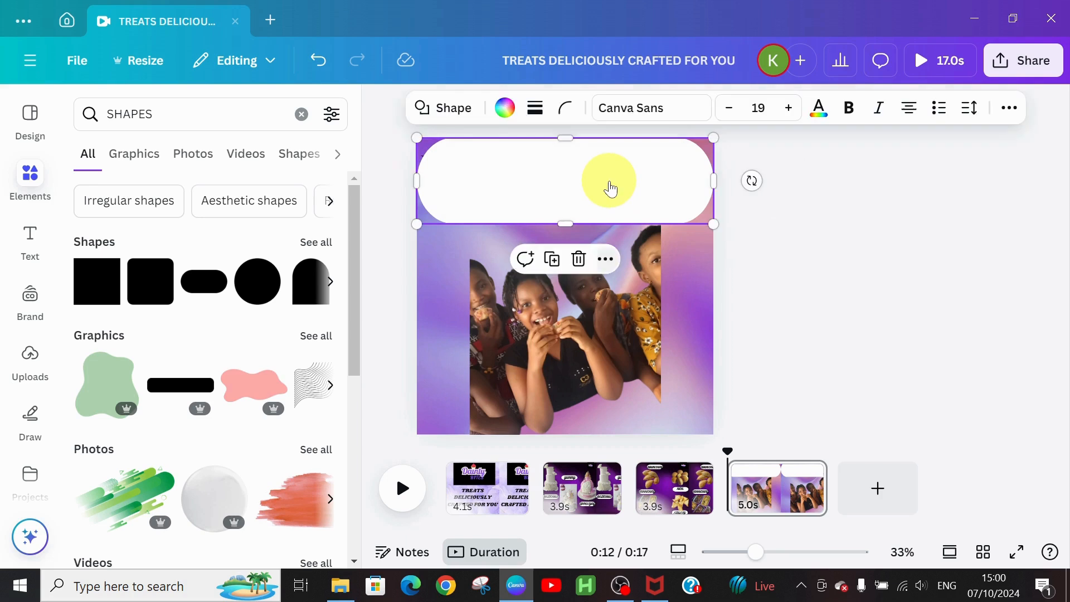
Step: Send the white pill backward so the heading text shows on top of it
left_click(605, 259)
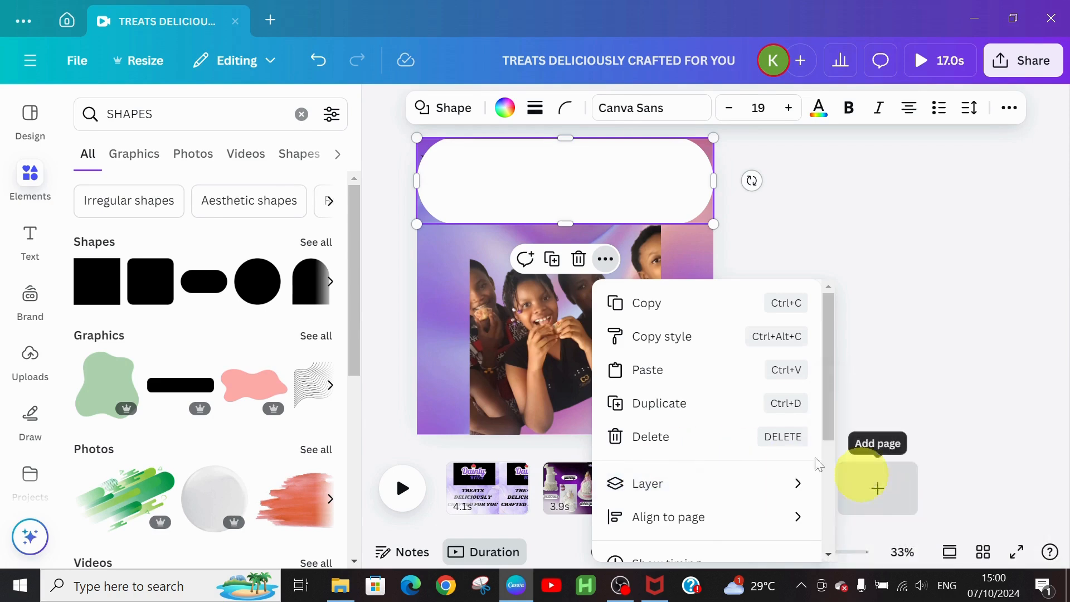
mouse_move(811, 484)
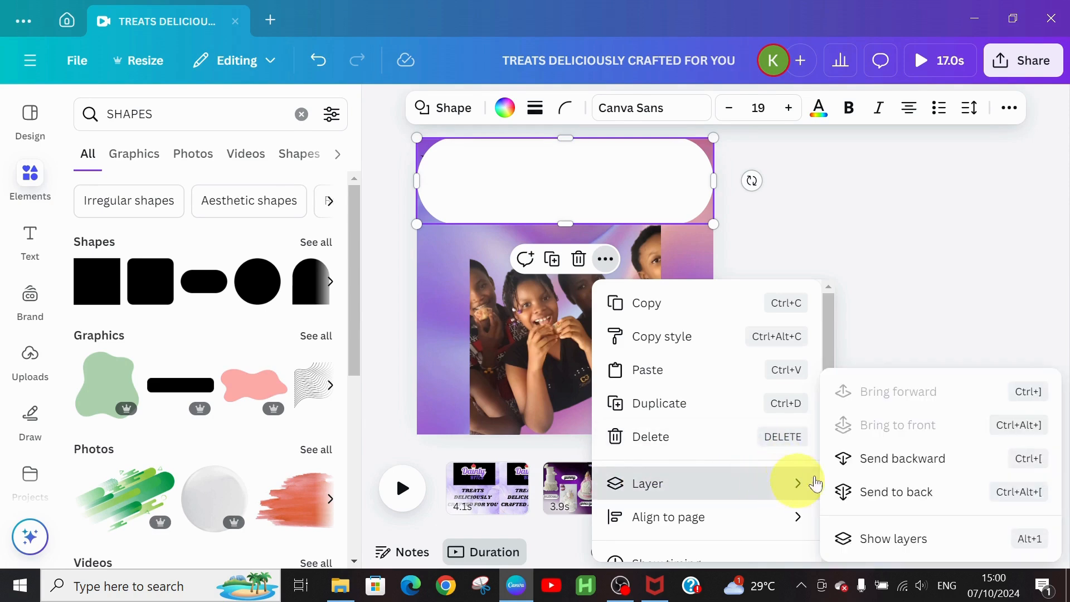
left_click(882, 462)
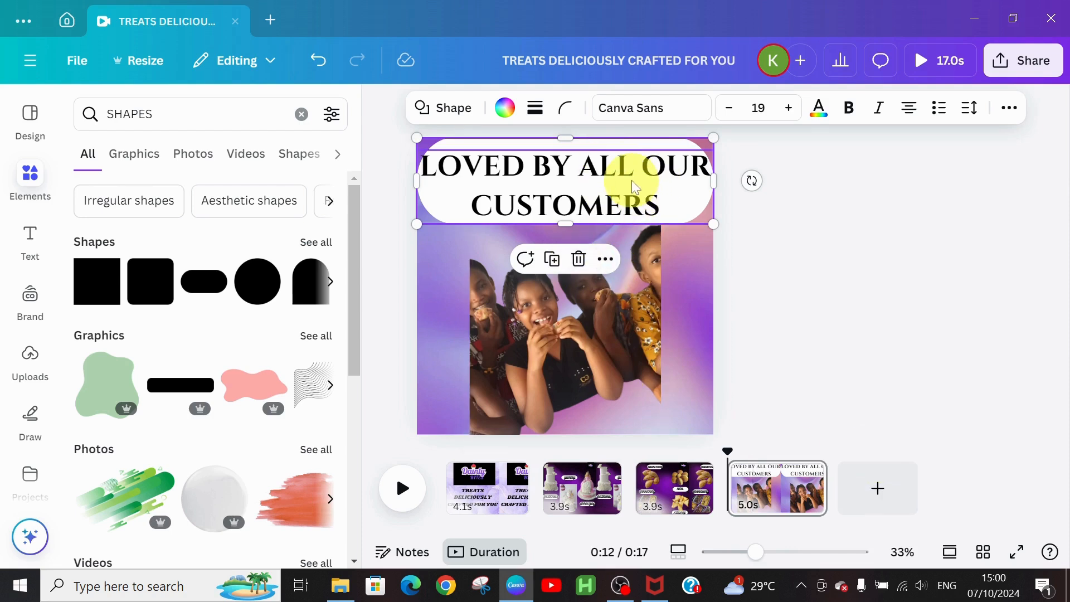
left_click(602, 196)
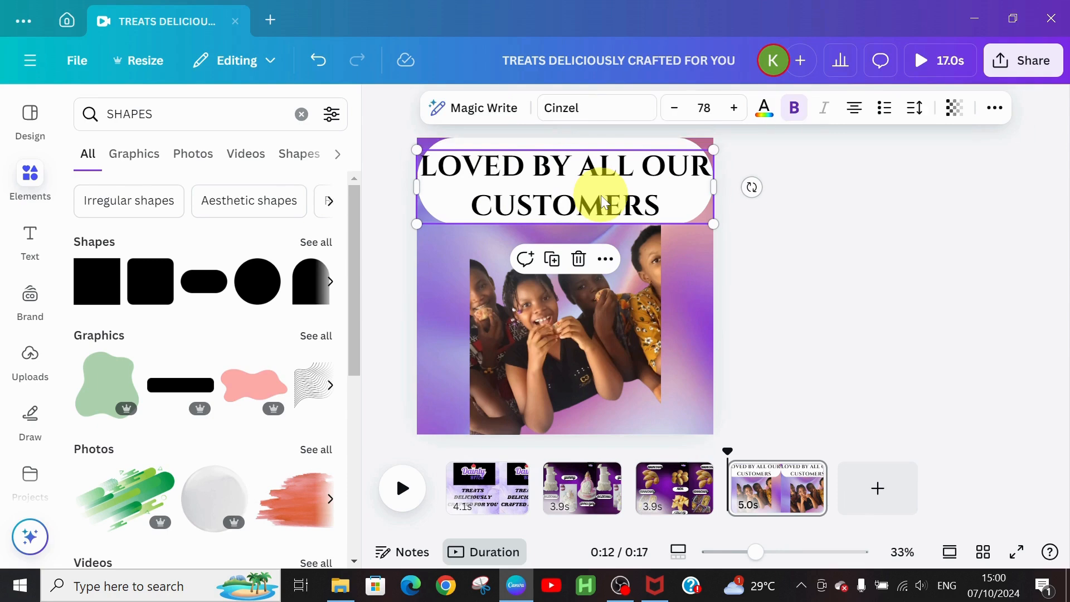
Step: Give the title a Pop animation and the white pill a Drift animation
left_click(995, 107)
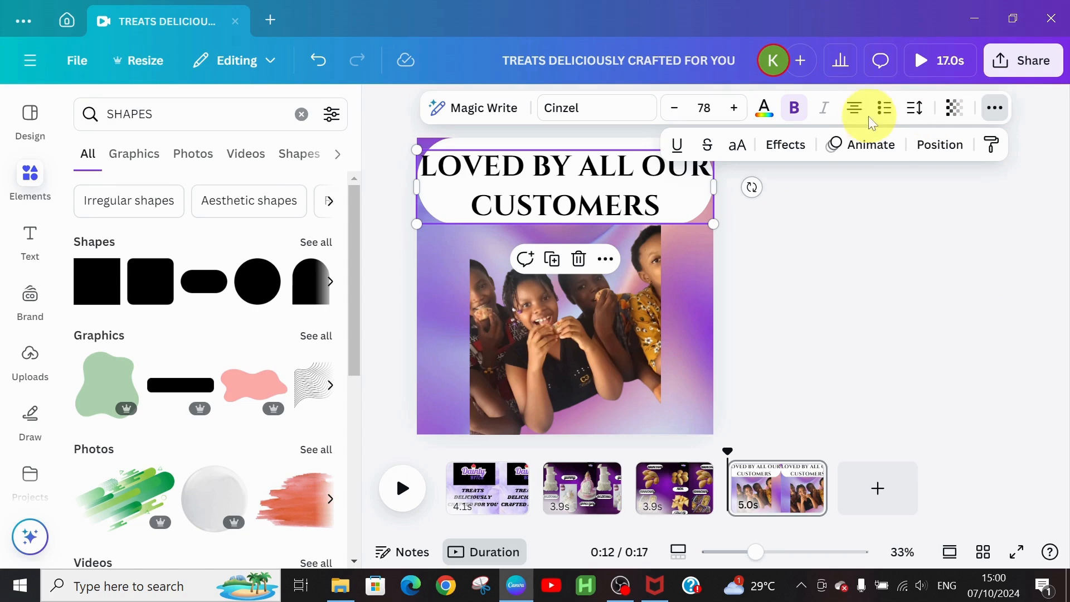
left_click(855, 148)
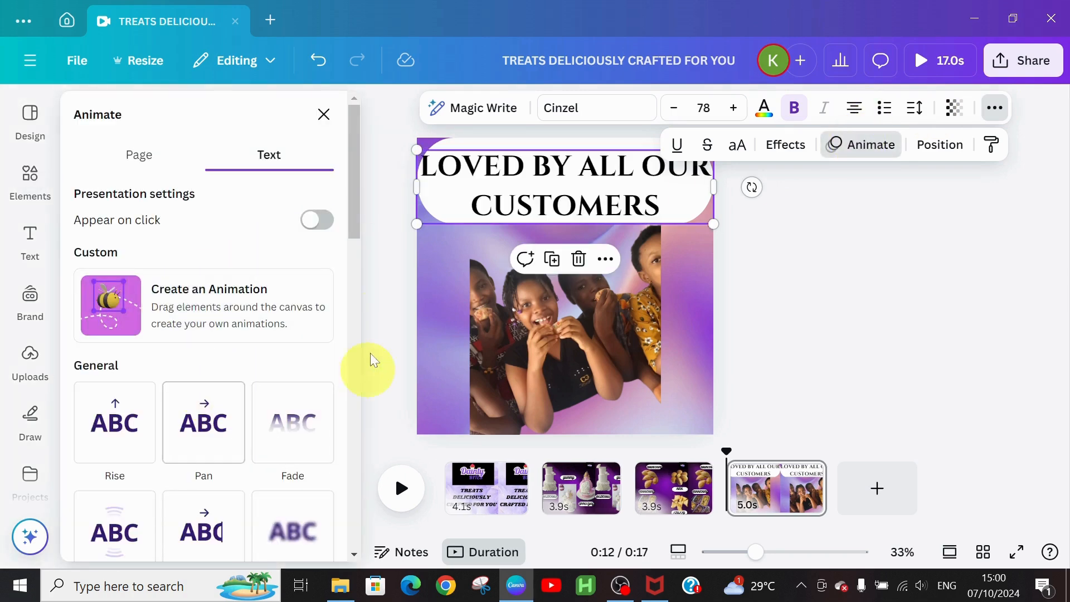
left_click_drag(353, 205, 360, 299)
left_click(123, 218)
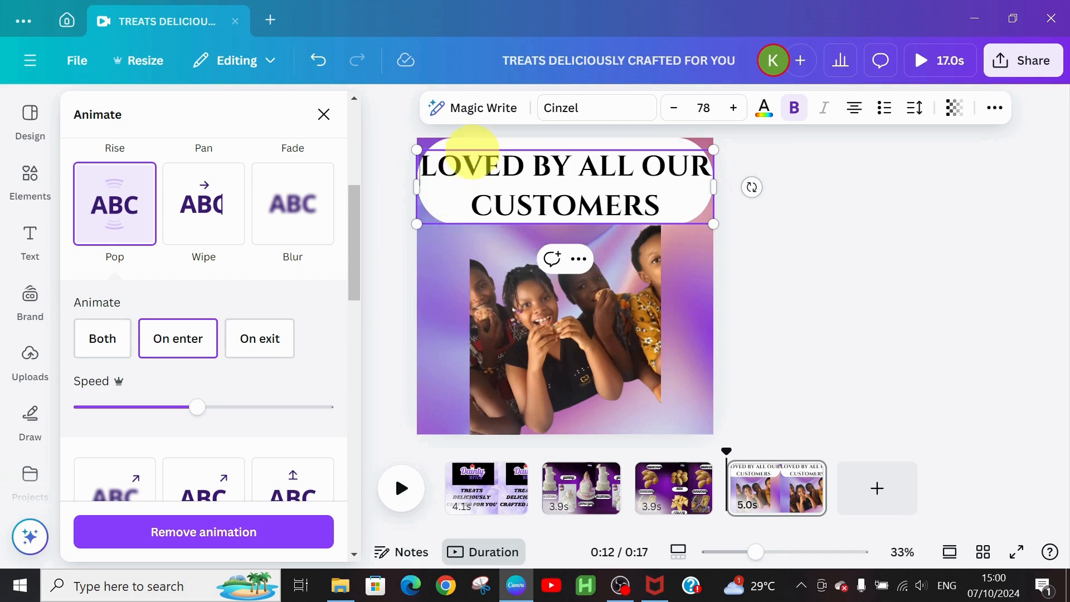
left_click(479, 146)
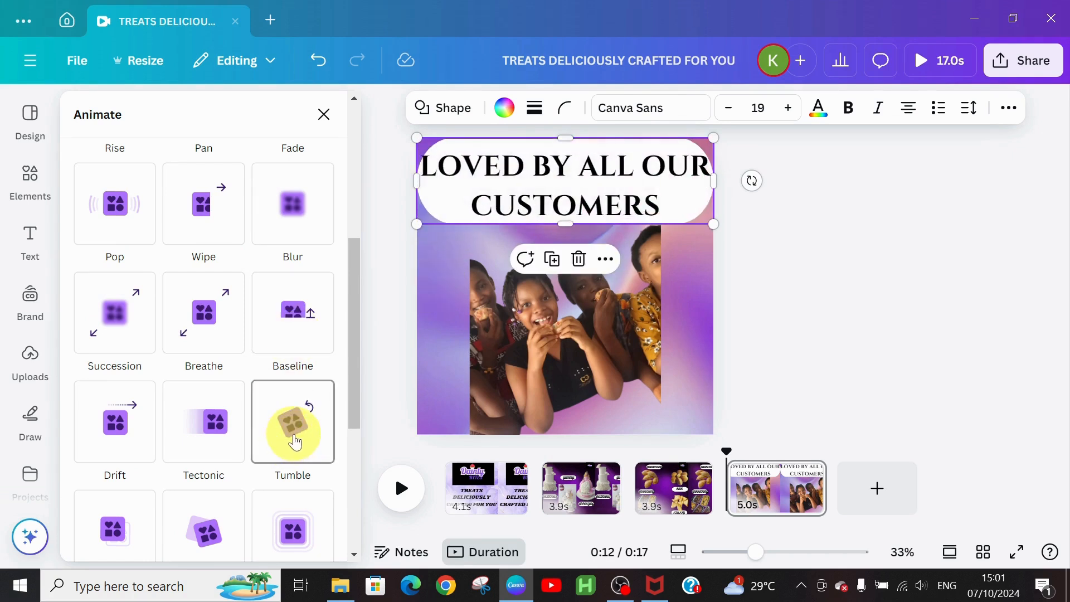
left_click(114, 432)
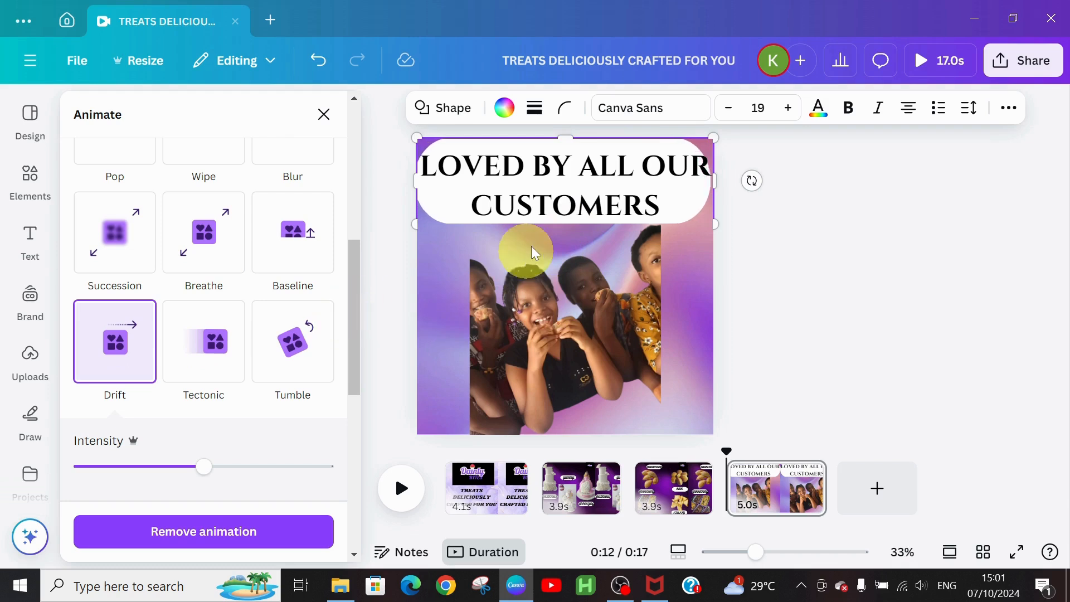
Step: Add a Pulse effect to the photo and trim page 4 to 4.0 seconds
left_click(520, 172)
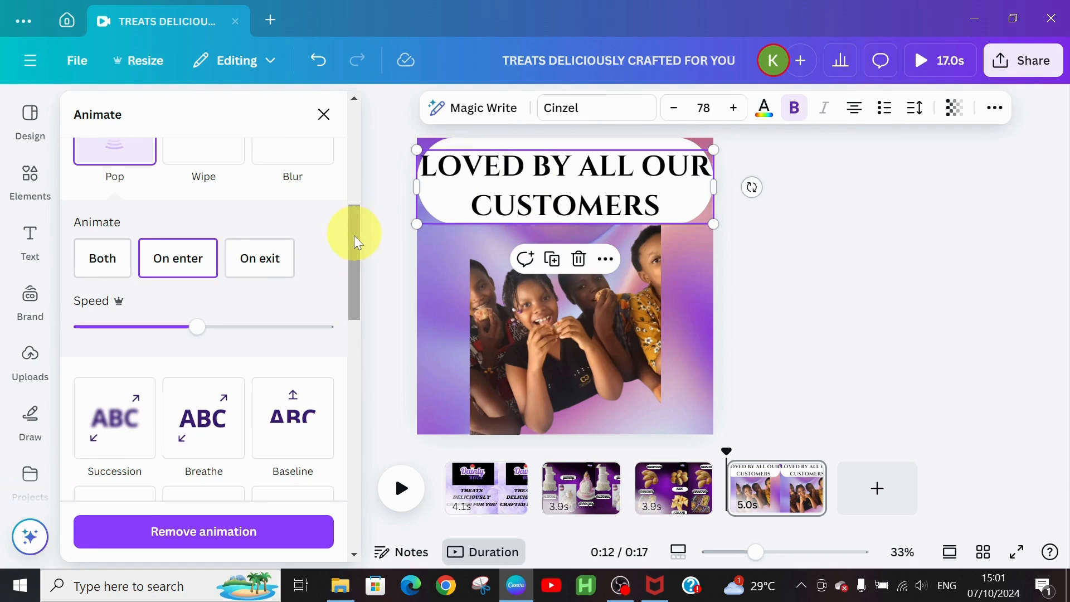
left_click_drag(353, 237, 379, 552)
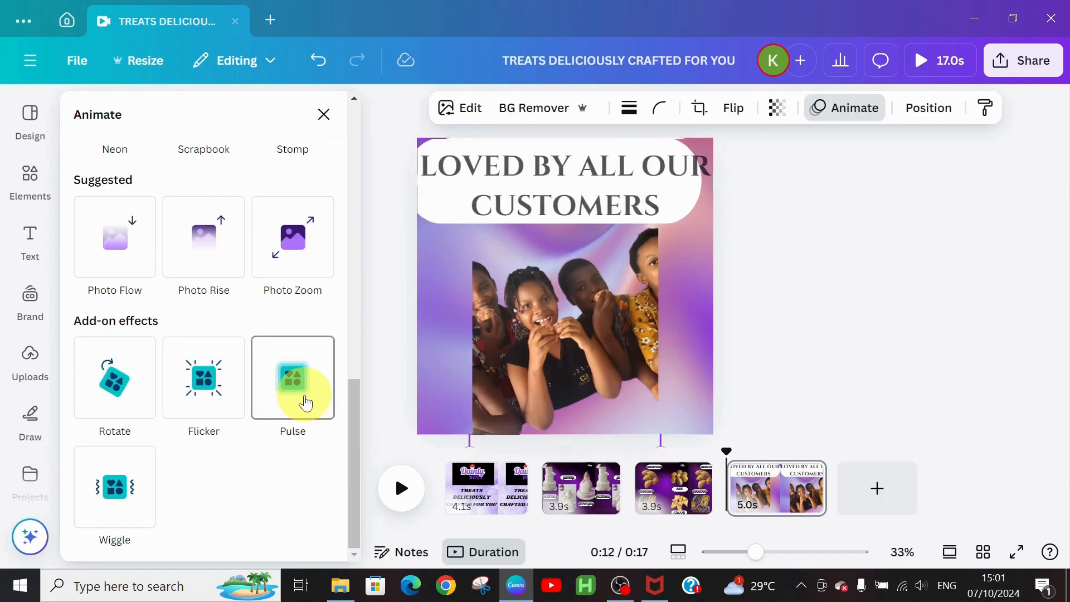
left_click(298, 399)
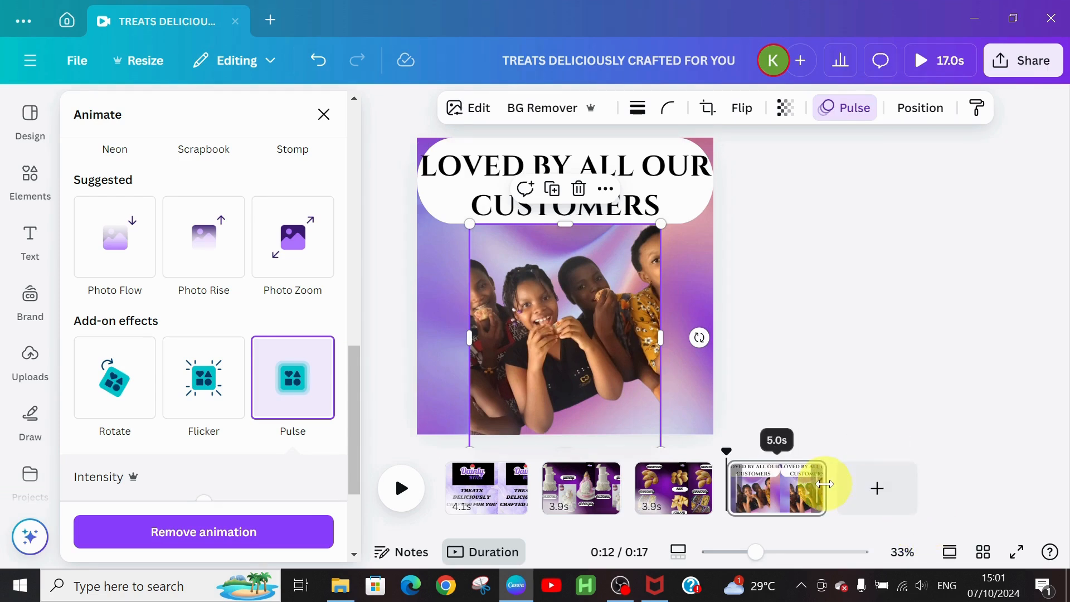
left_click_drag(817, 484, 811, 488)
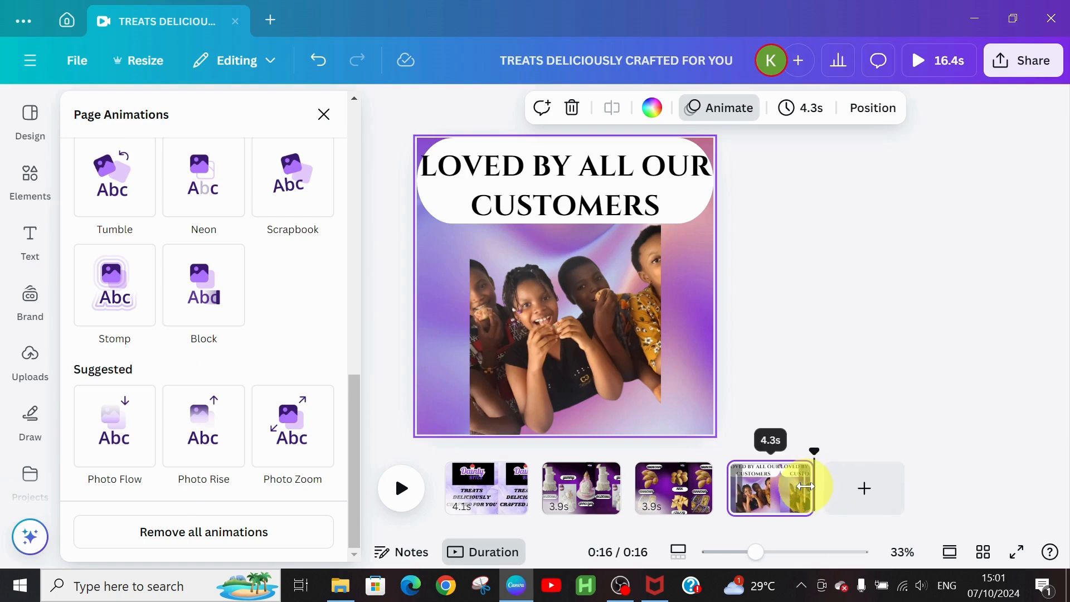
mouse_move(804, 486)
left_mouse_down()
mouse_move(788, 485)
mouse_move(803, 485)
left_mouse_up()
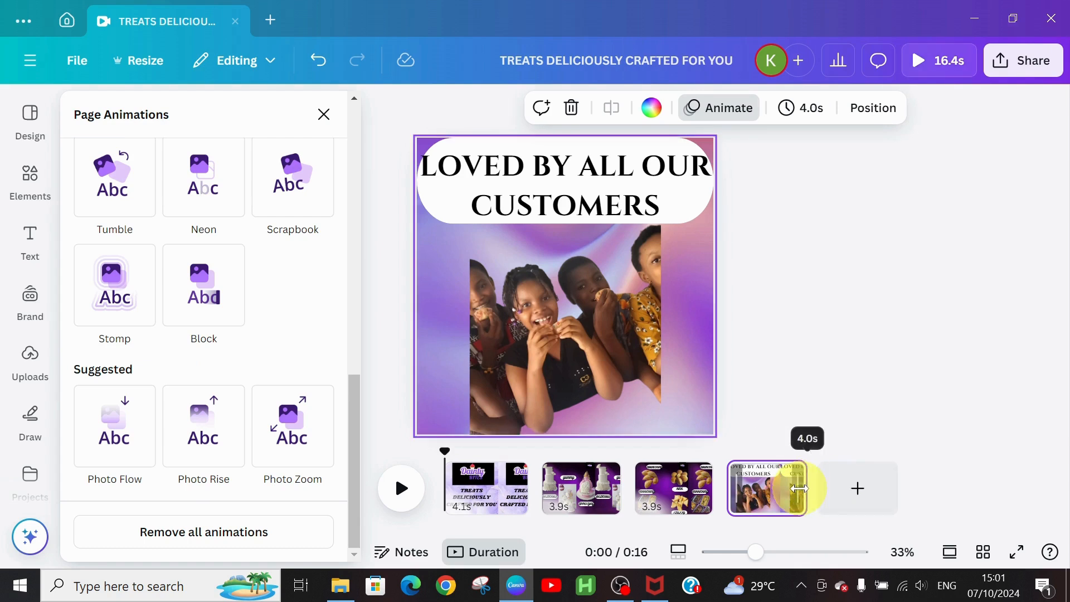
Step: Add a blank 5-second fifth page and drop the Dainty logo into page 4's top-right corner
left_click(853, 487)
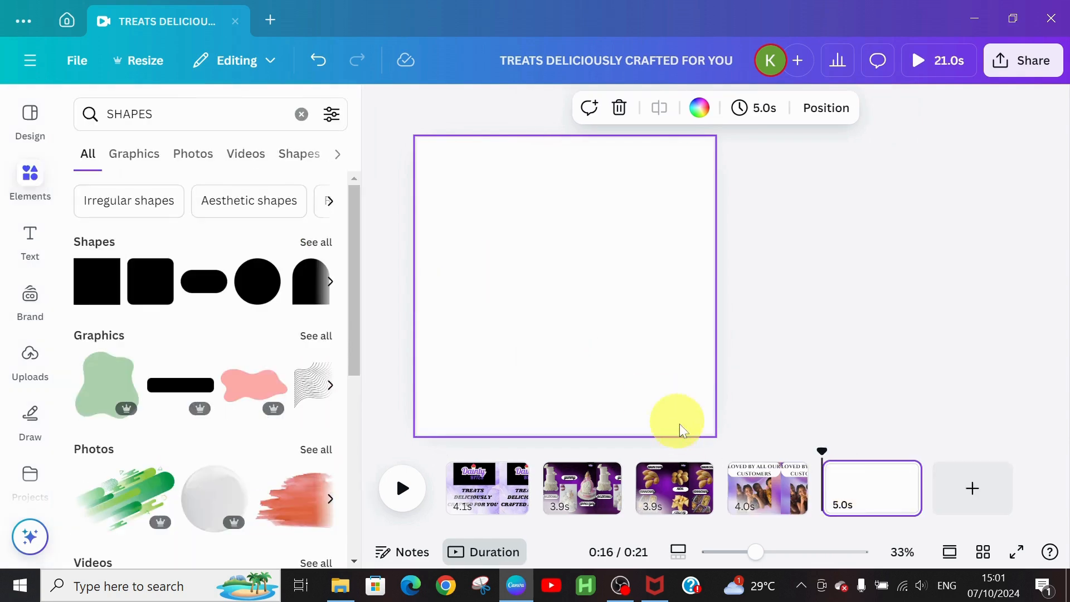
left_click(769, 485)
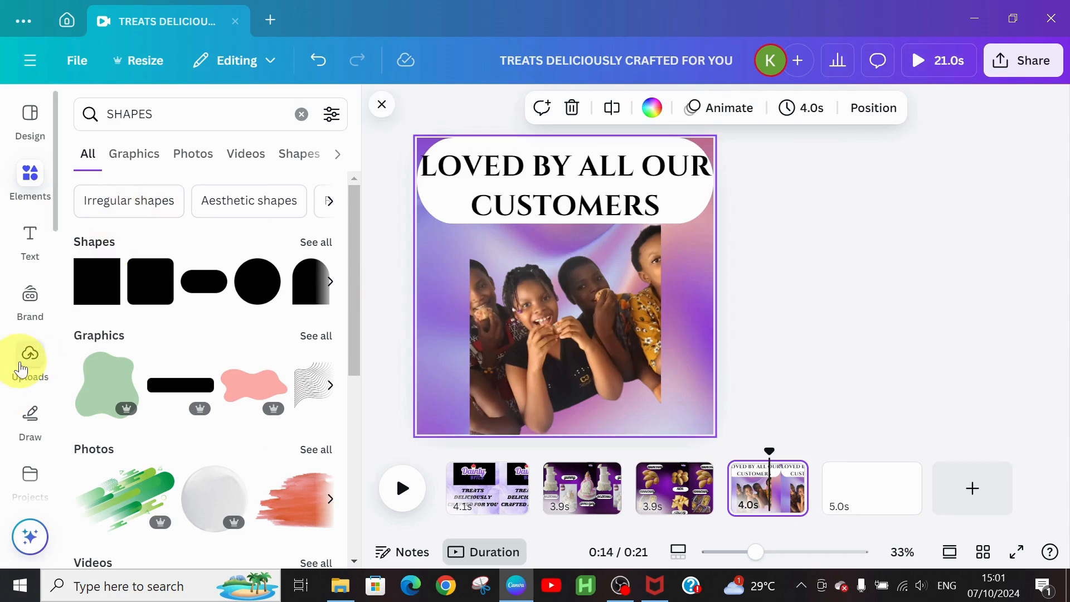
left_click(22, 369)
left_click_drag(89, 335, 533, 252)
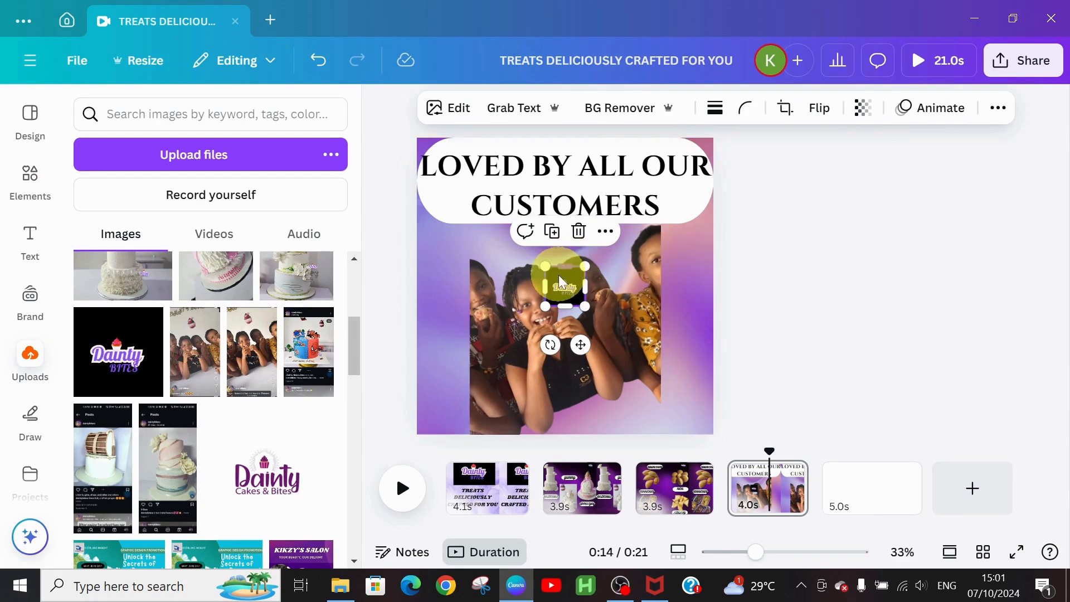
left_click_drag(578, 343, 710, 211)
left_click(590, 166)
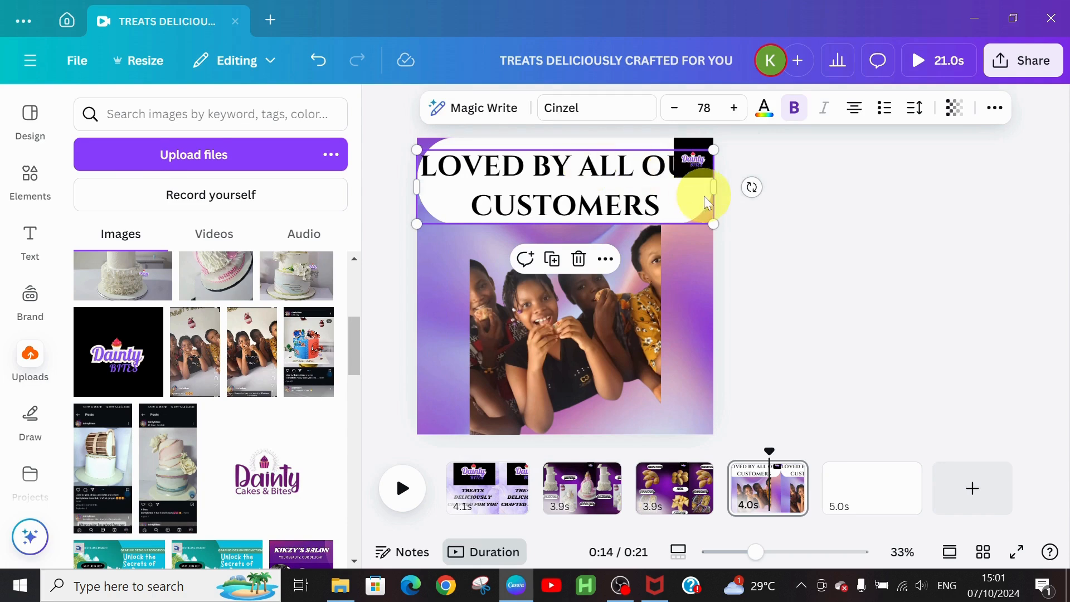
Step: Shrink the title to font size 63 and reflow it onto two lines
left_click_drag(714, 187, 627, 186)
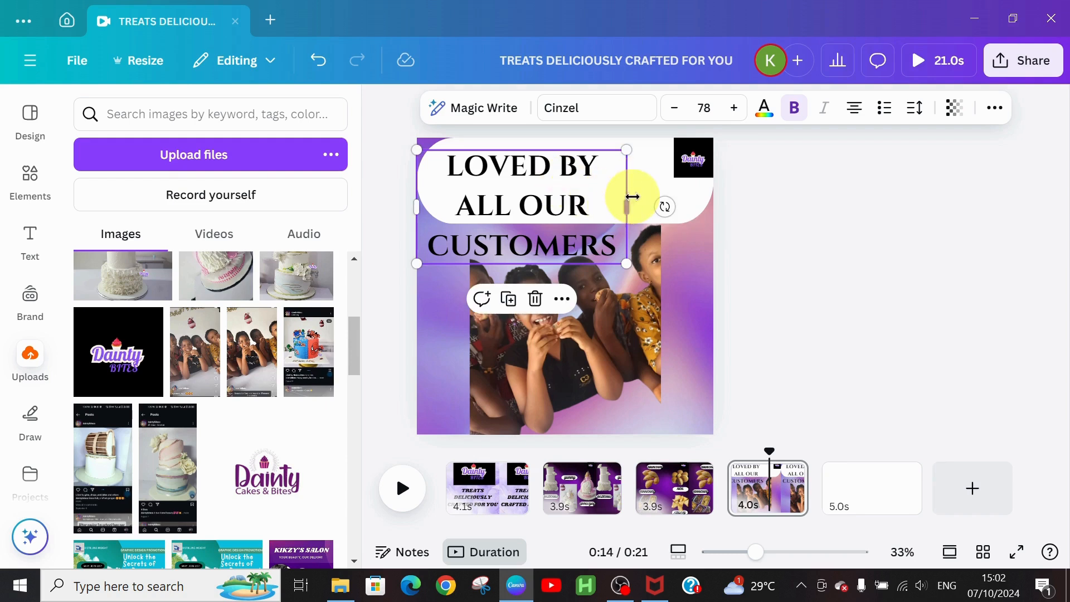
left_click(675, 109)
left_click(675, 109)
left_click(675, 109)
left_click(675, 109)
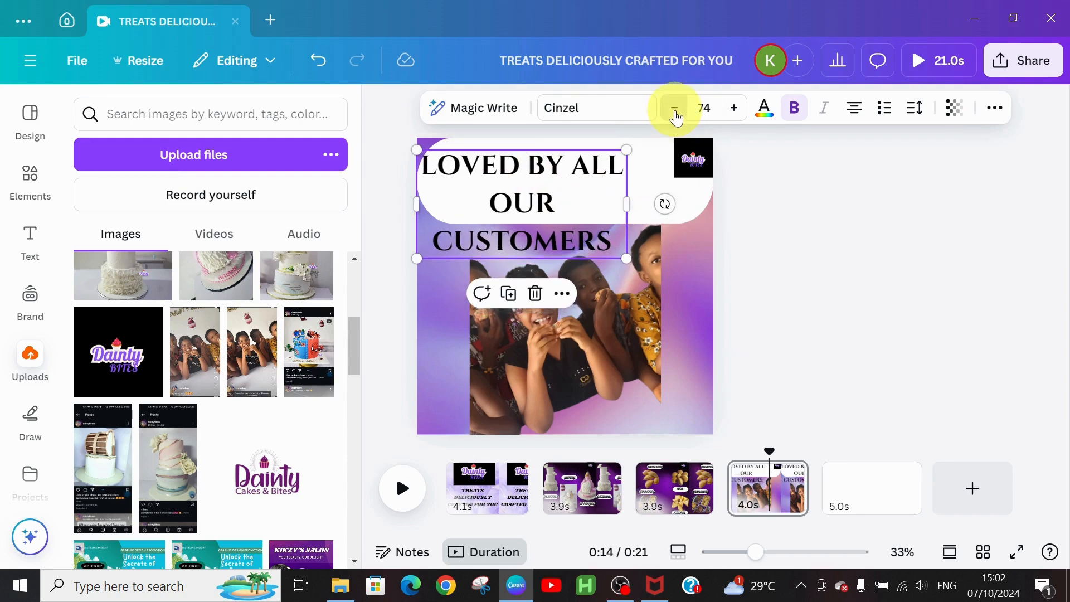
double_click(675, 110)
triple_click(675, 110)
triple_click(675, 110)
left_click(675, 110)
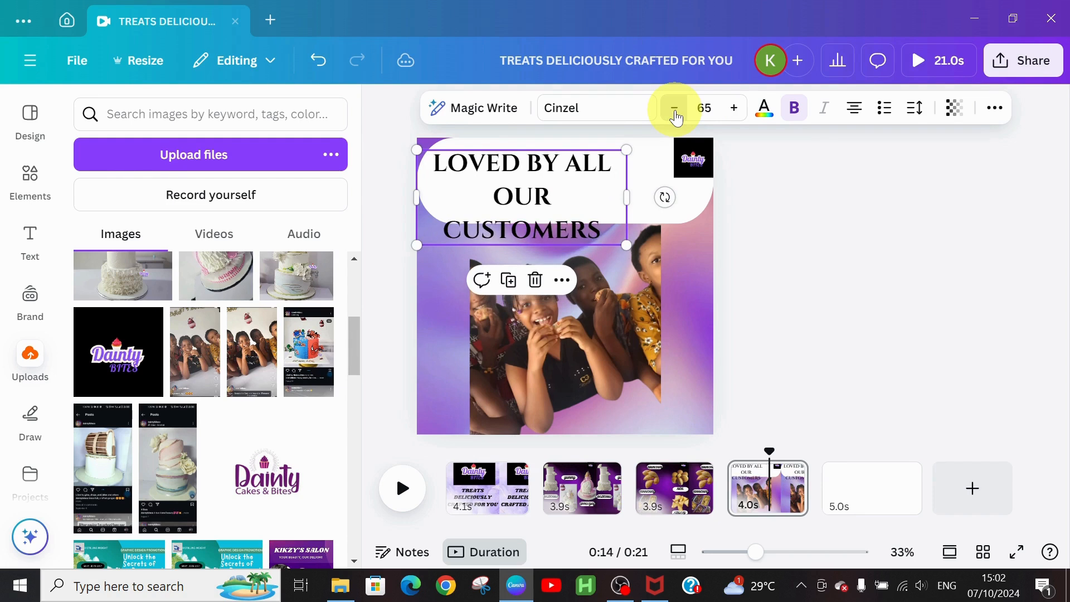
double_click(675, 109)
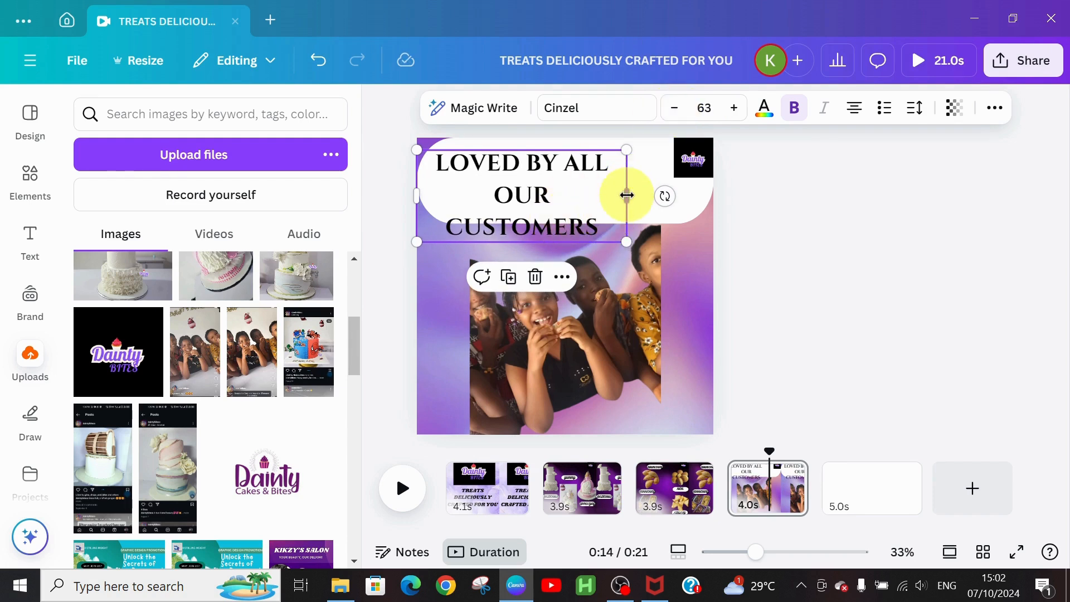
left_click_drag(627, 195, 685, 180)
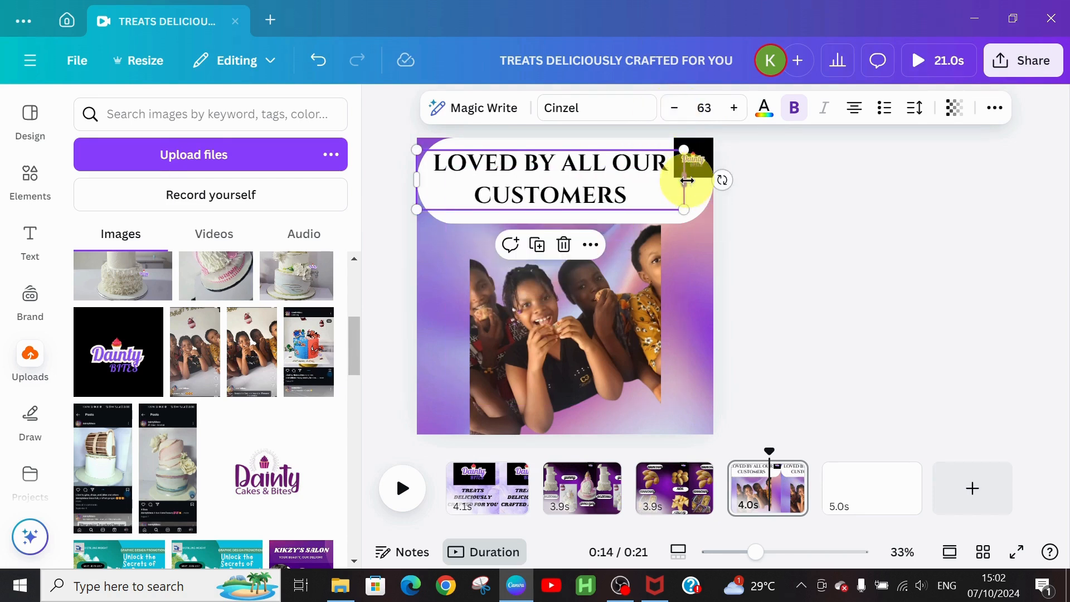
left_click_drag(600, 177, 589, 177)
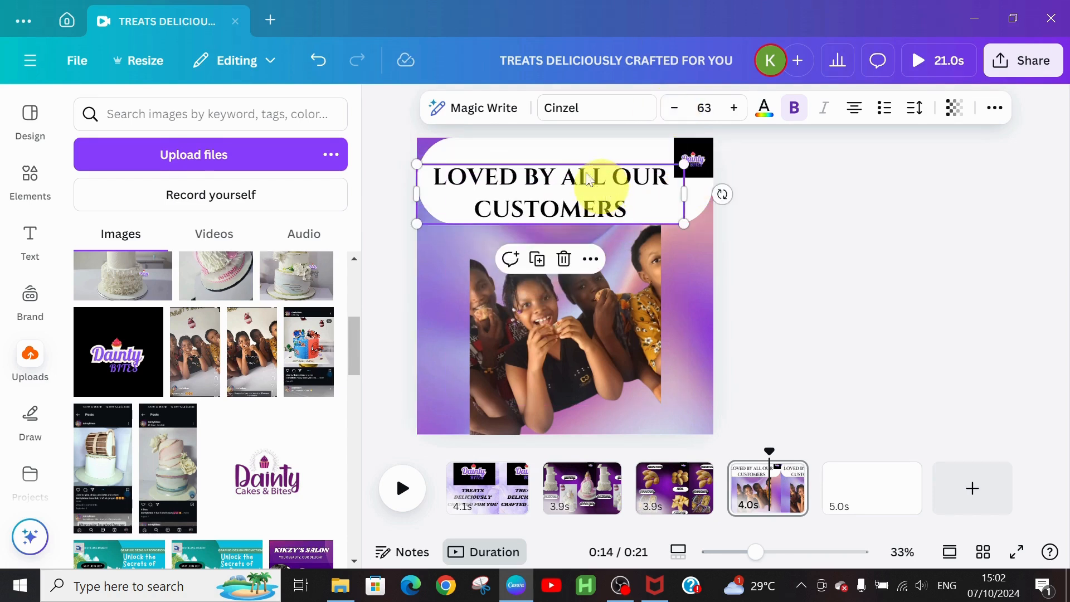
Step: Trim the white banner so it stops short of the logo, then go to blank page 5
left_click(559, 143)
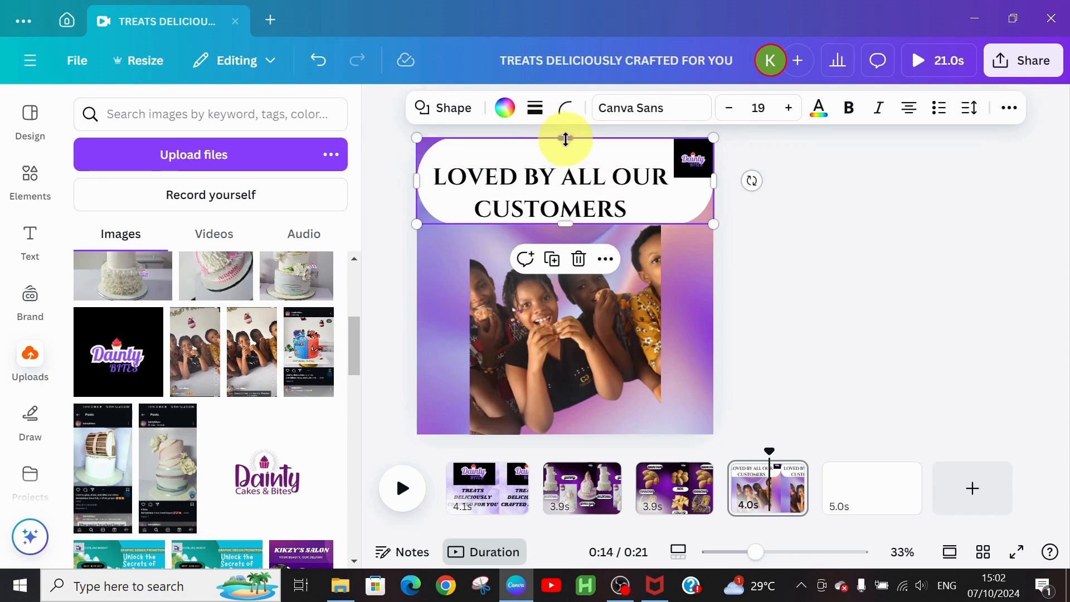
left_click_drag(566, 139, 564, 158)
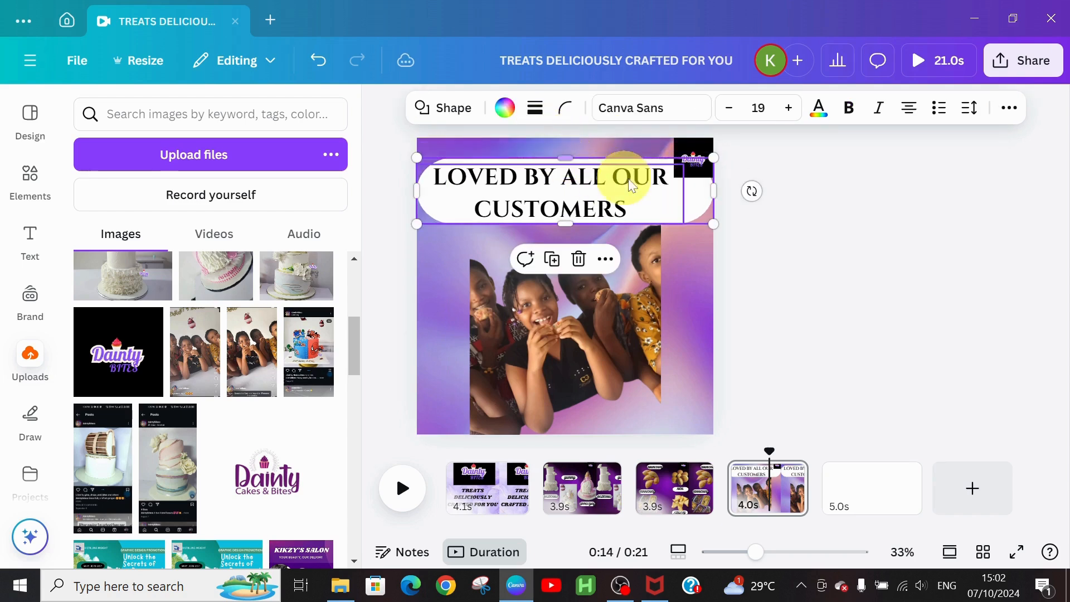
left_click_drag(714, 188, 684, 189)
left_click(690, 286)
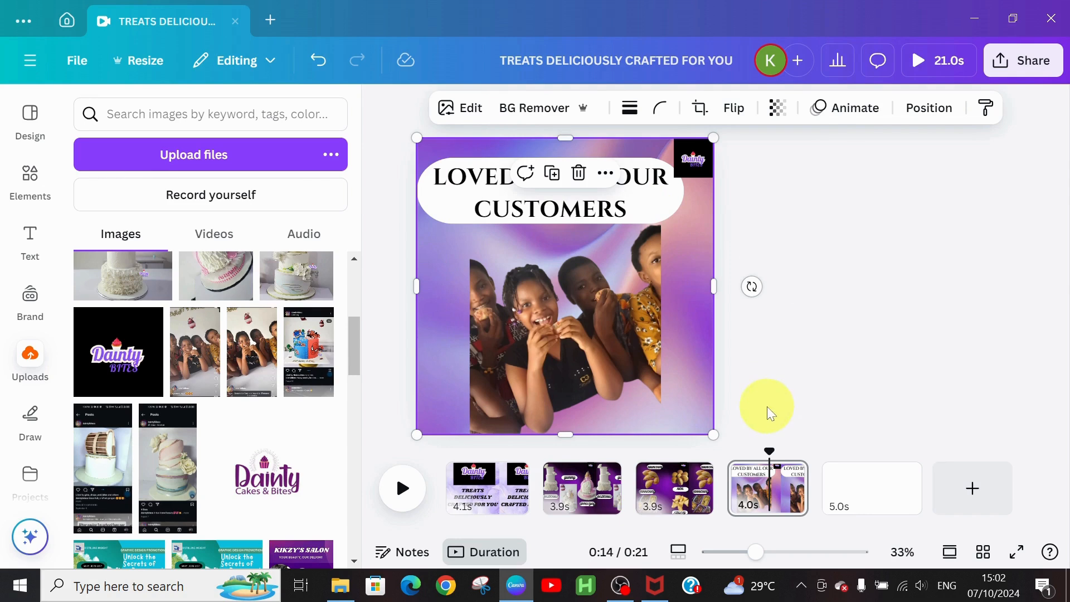
left_click(853, 508)
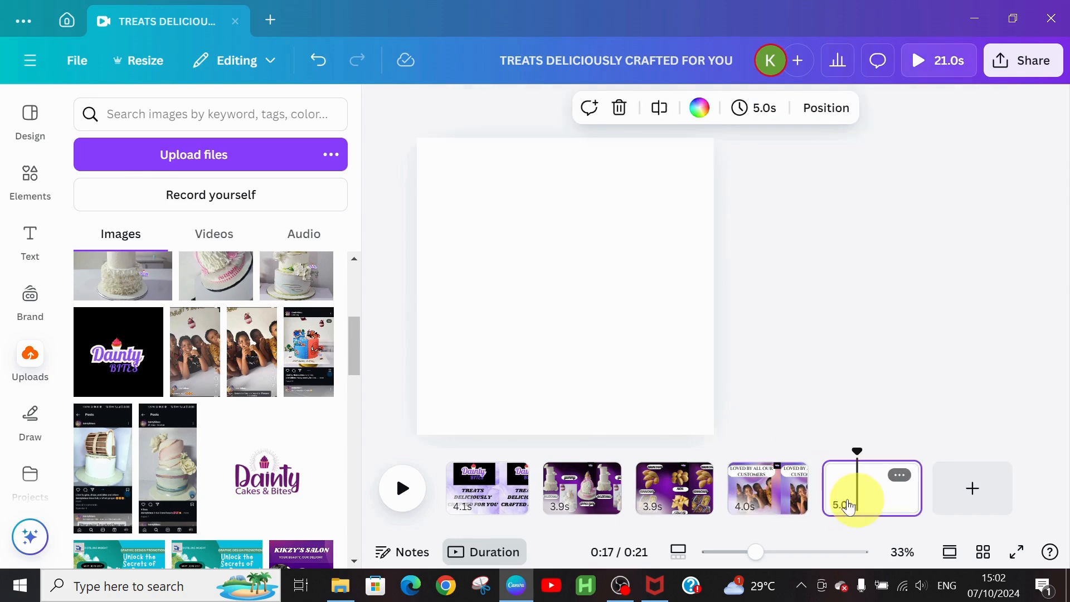
Step: Duplicate page 4's Dainty logo and move the copy onto page 5's top-right corner
left_click(787, 496)
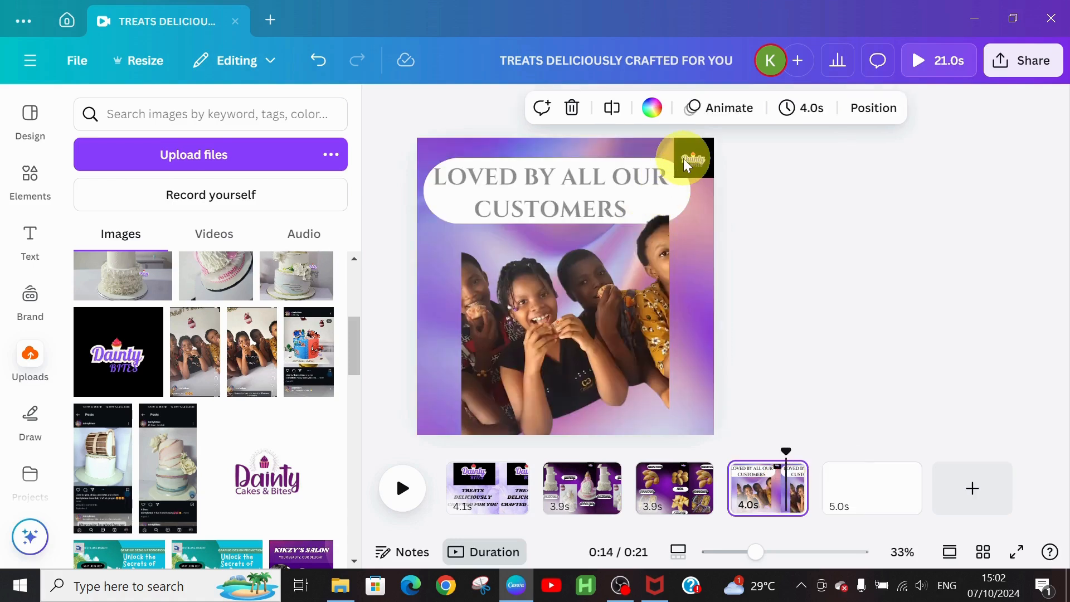
left_click(685, 163)
key("ctrl+d")
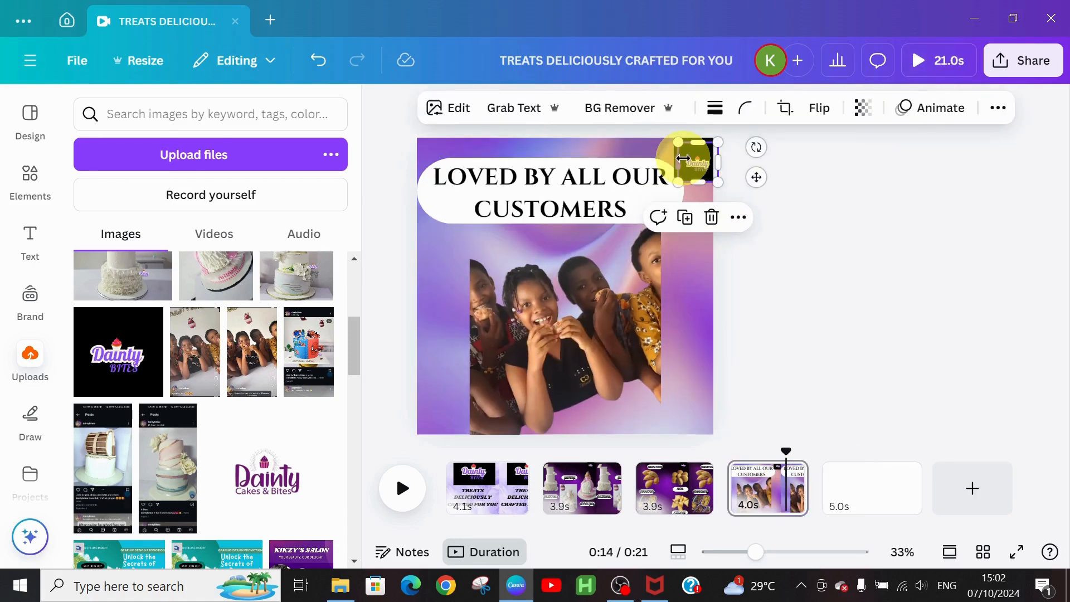
left_click_drag(688, 158, 857, 482)
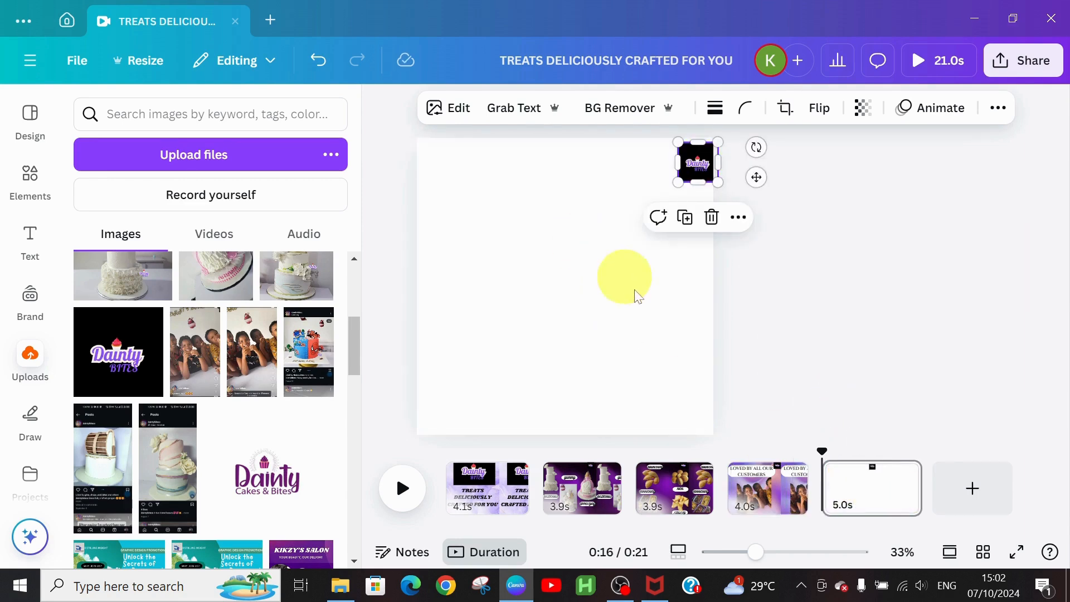
left_click(681, 487)
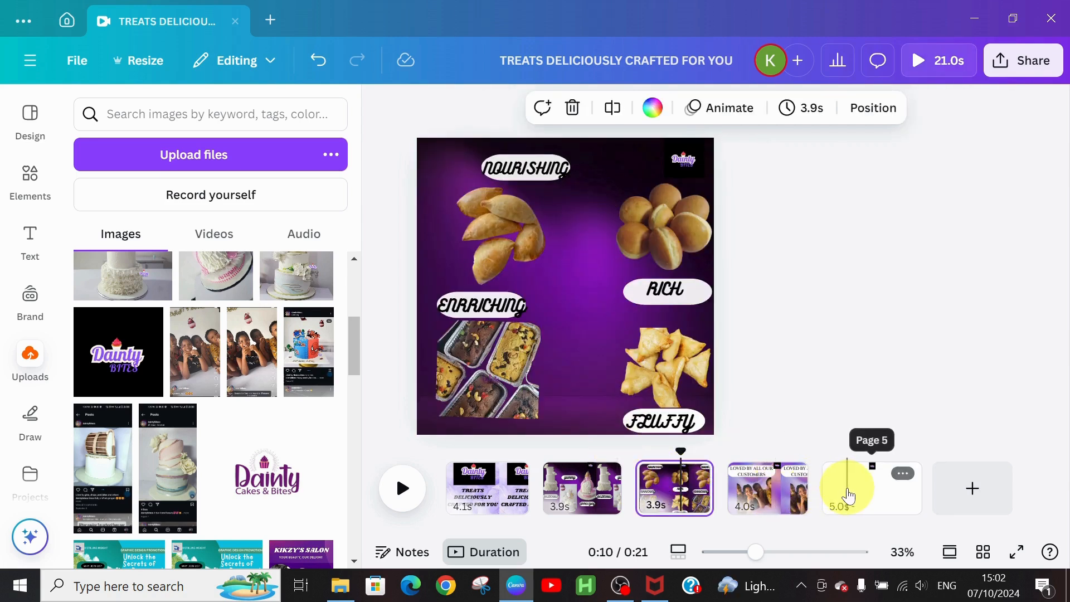
Step: Set page 3's purple background image transparency to 74
left_click(573, 287)
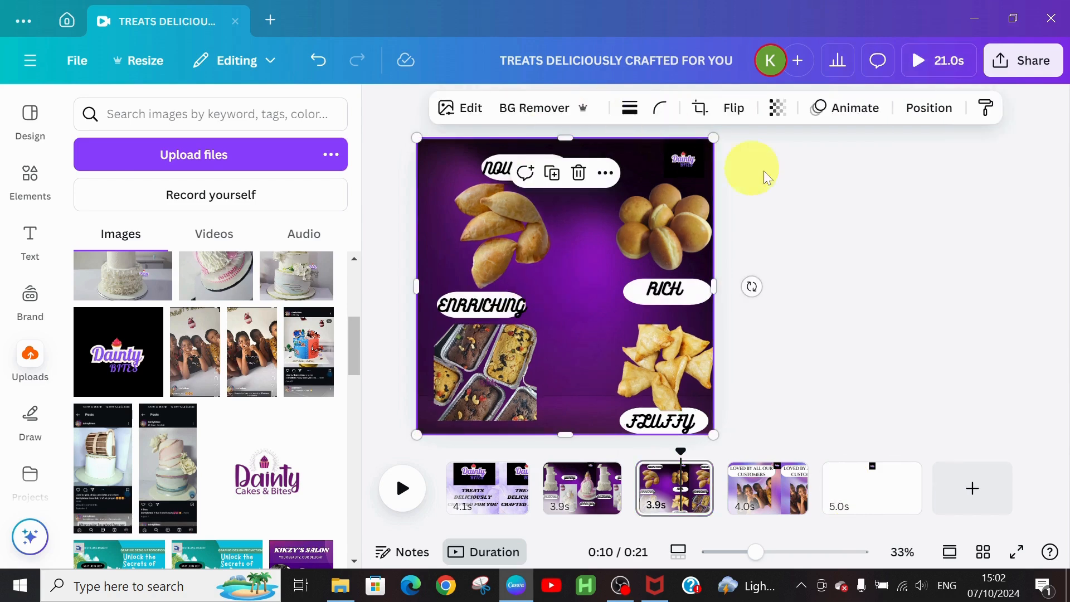
left_click(774, 109)
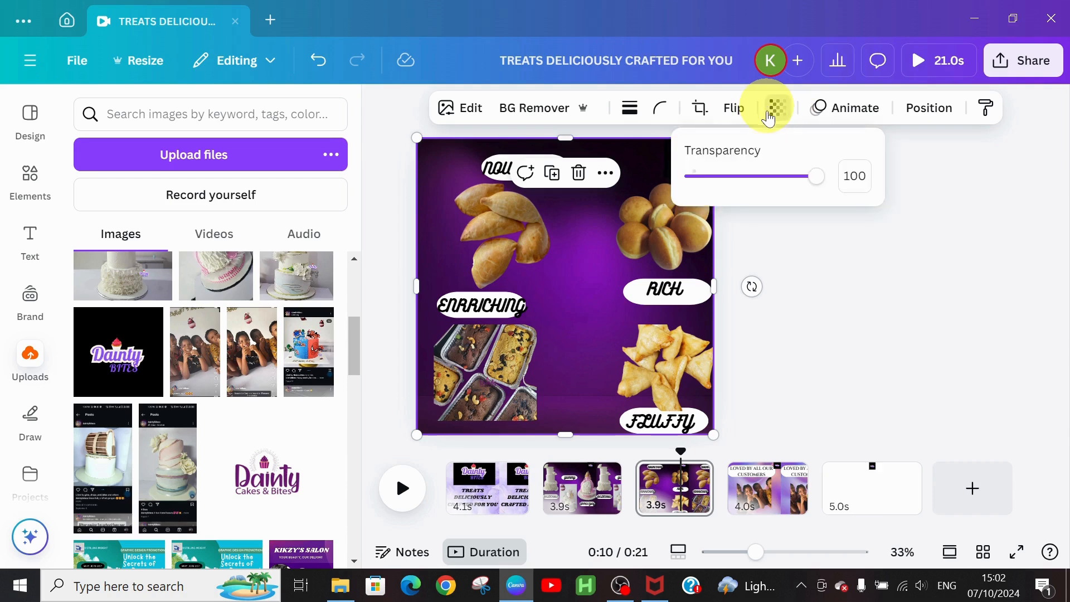
left_click(759, 177)
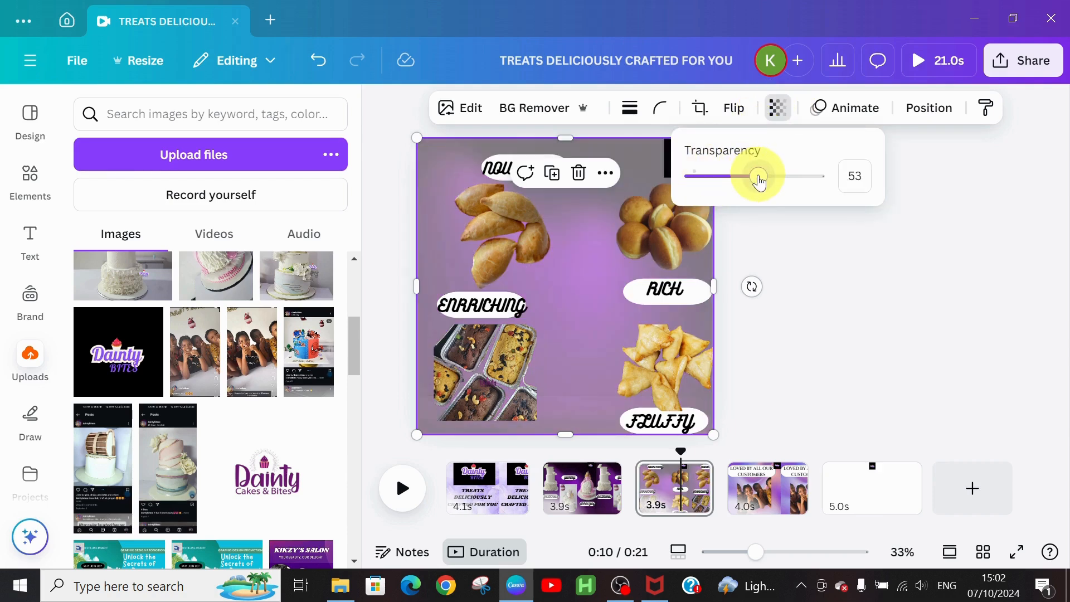
left_click_drag(756, 178, 787, 183)
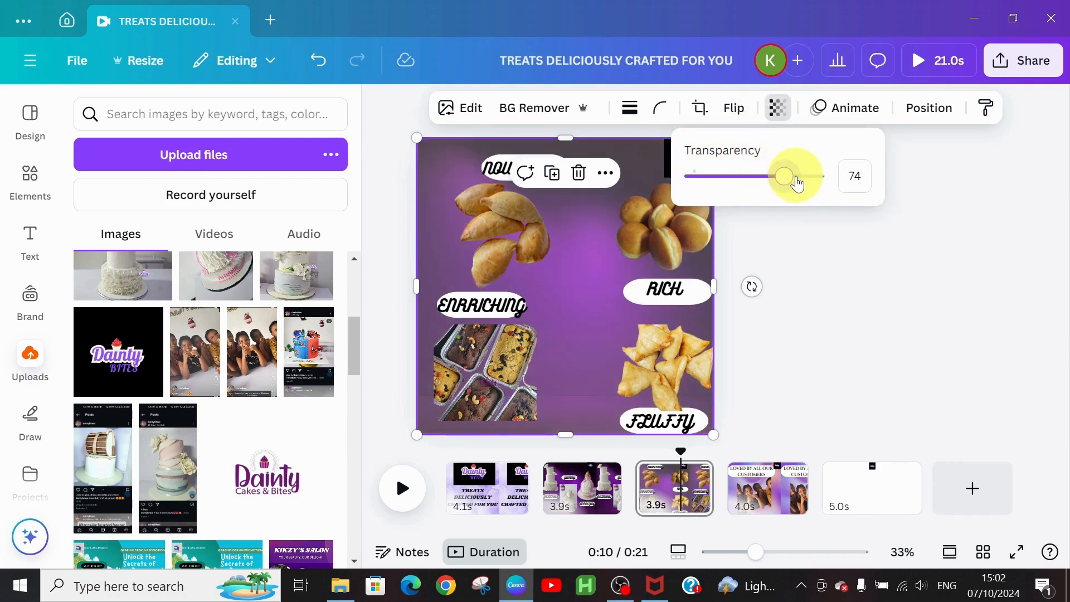
left_click(827, 349)
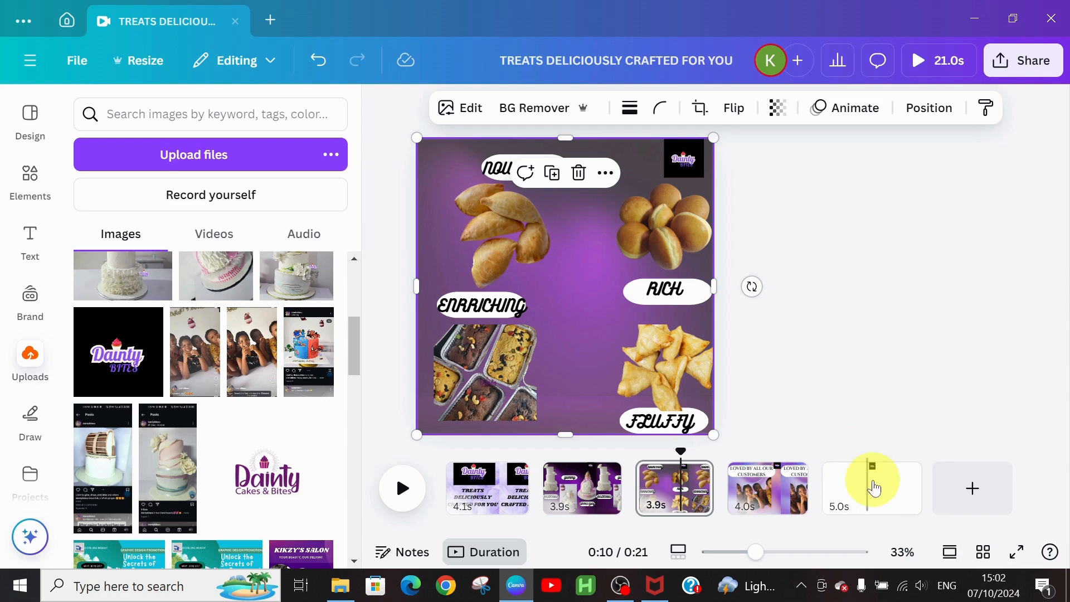
left_click(879, 510)
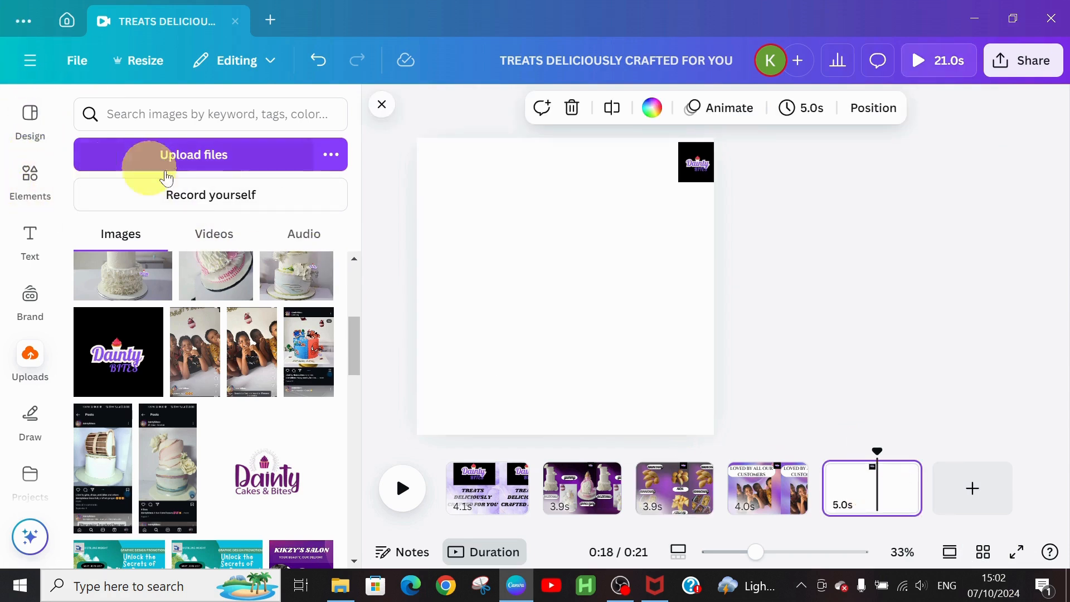
Step: Add the dark purple cloud from the Shapes results and move it near the page top
left_click(35, 186)
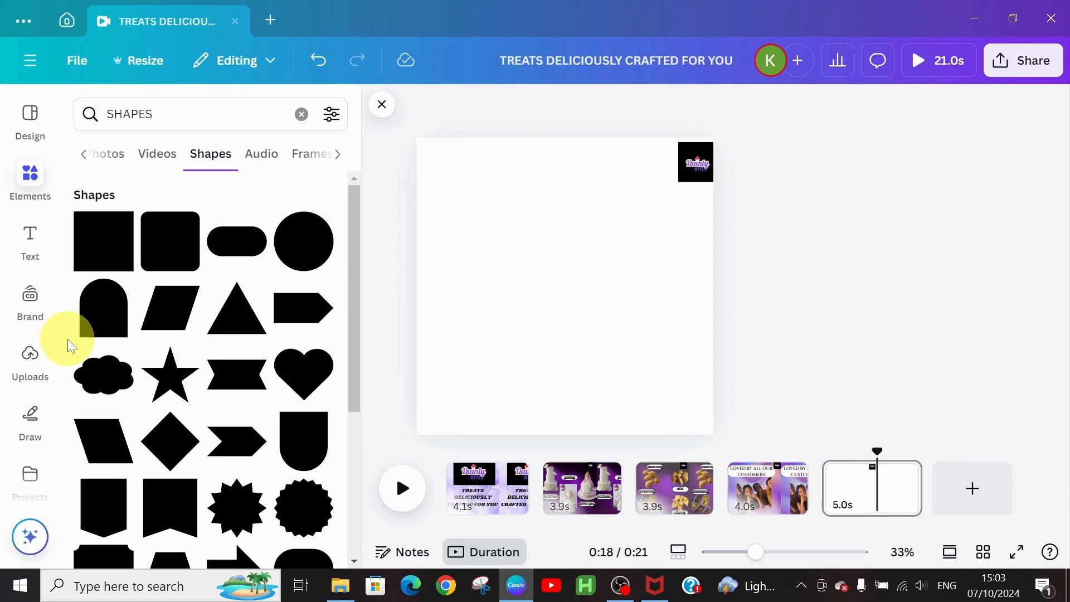
left_click(100, 381)
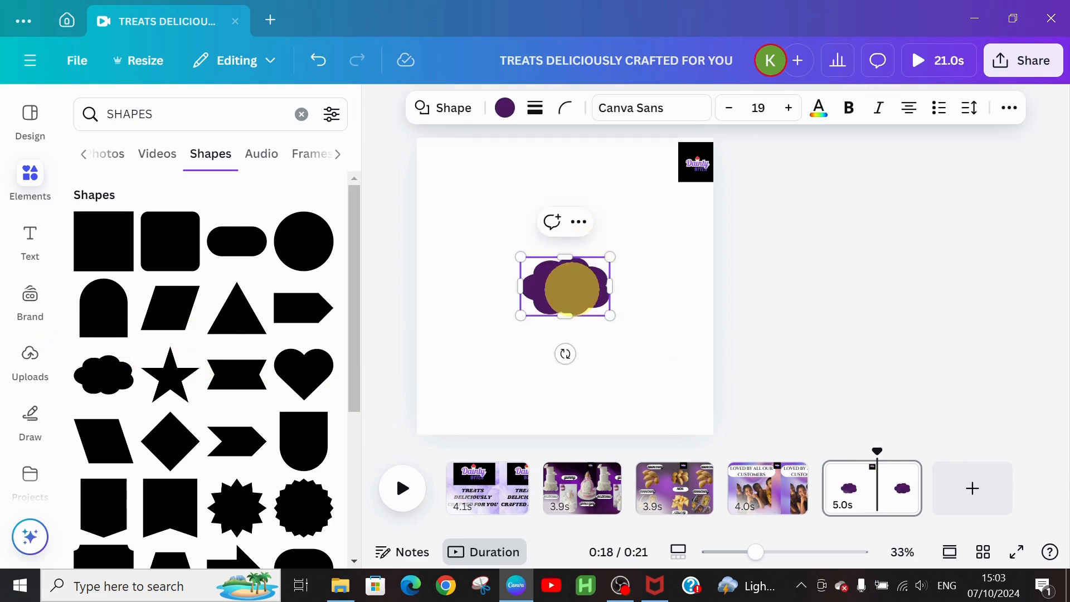
left_click(633, 401)
left_click(549, 293)
left_click_drag(549, 293, 564, 201)
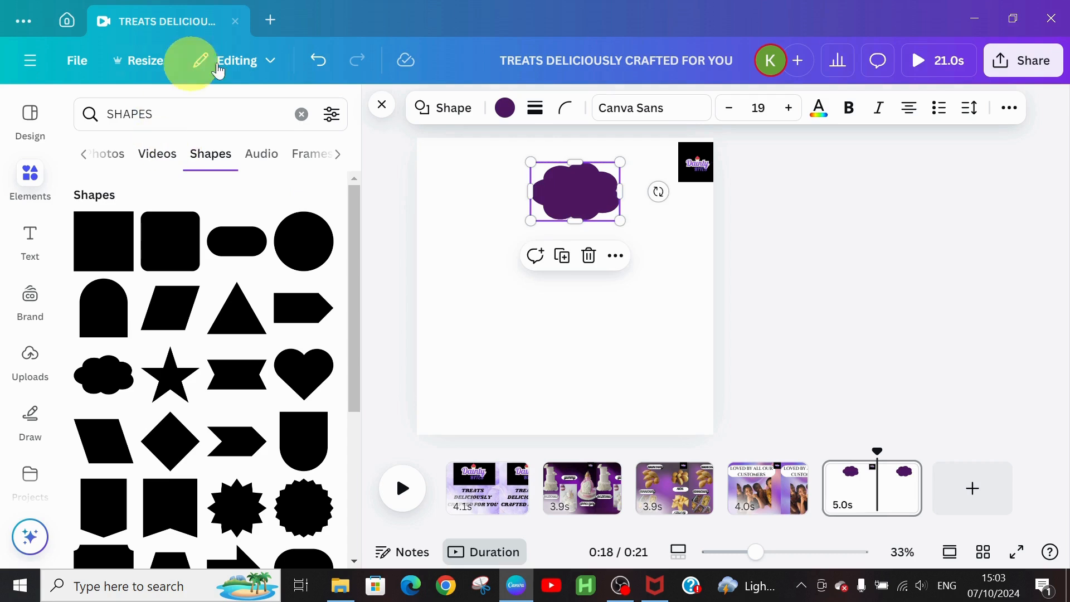
left_click(299, 113)
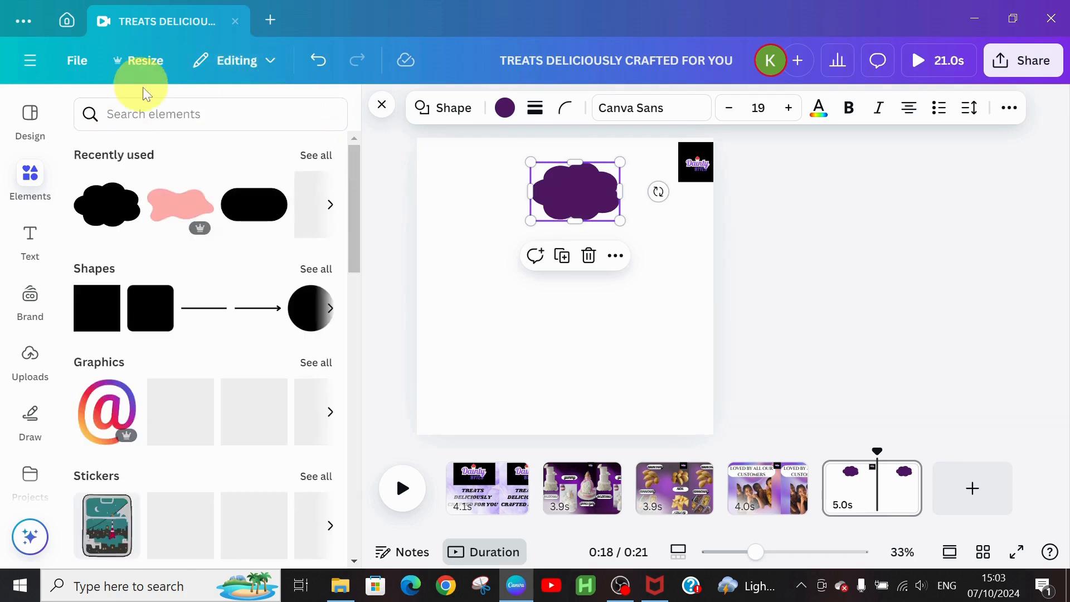
Step: Add a purple smoke photo from the purple background results to page 5
left_click(172, 110)
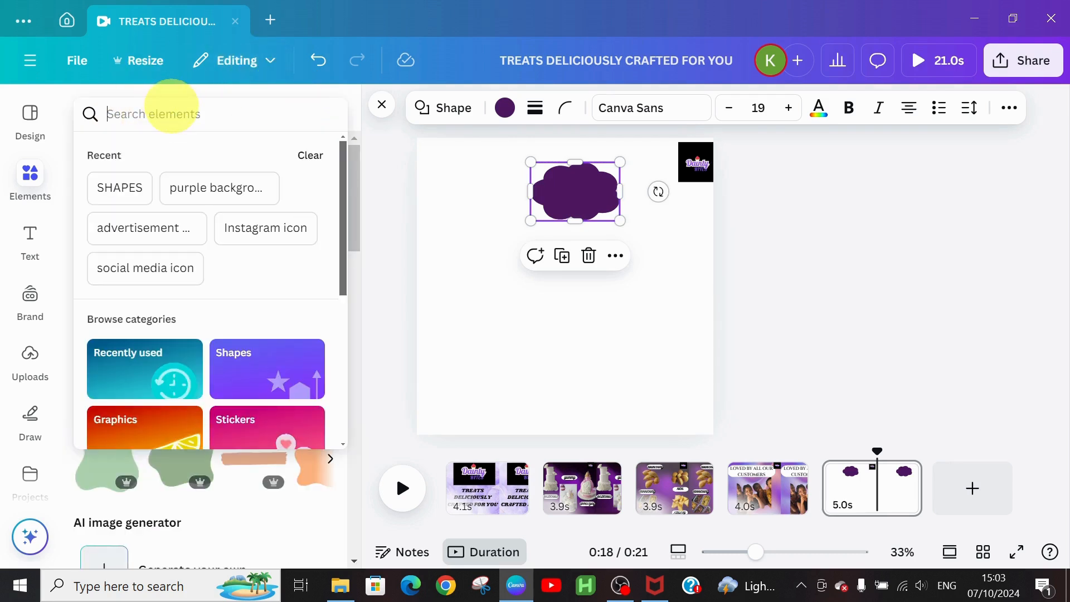
left_click(197, 192)
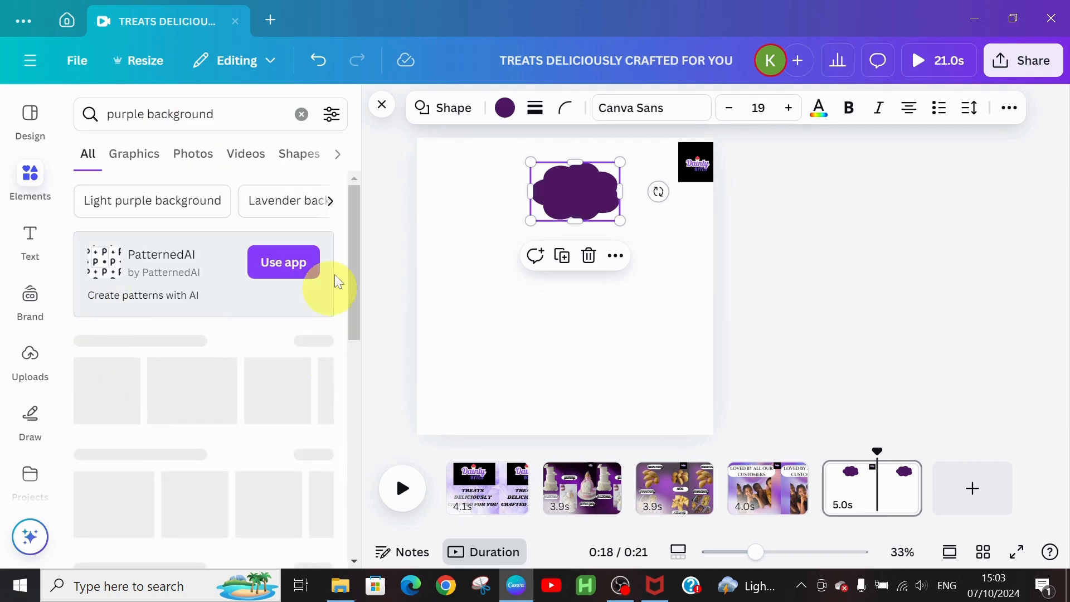
scroll(354, 290, "down", 3)
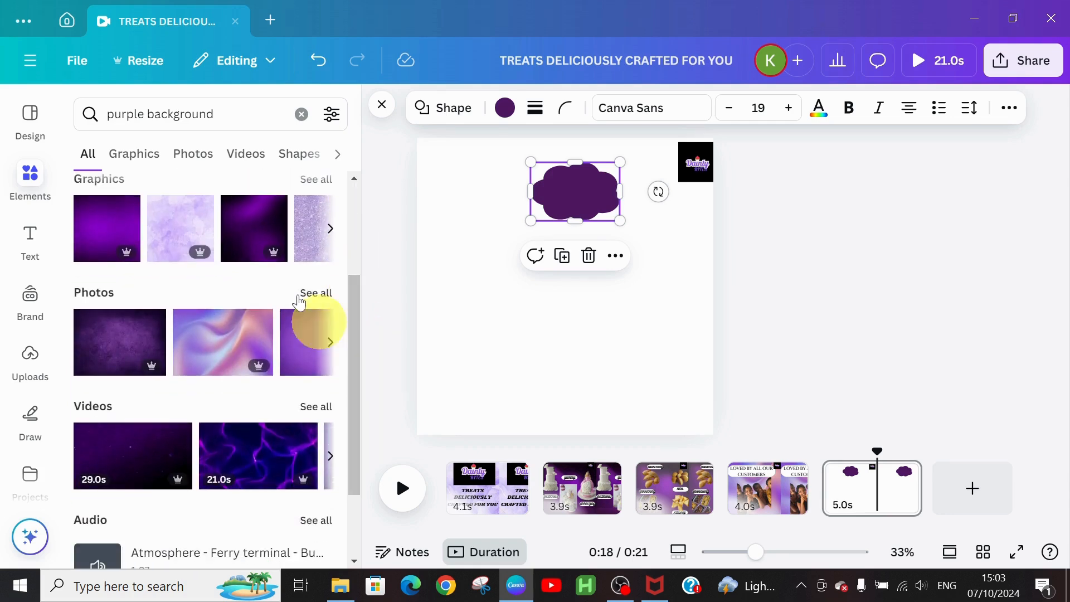
left_click(308, 295)
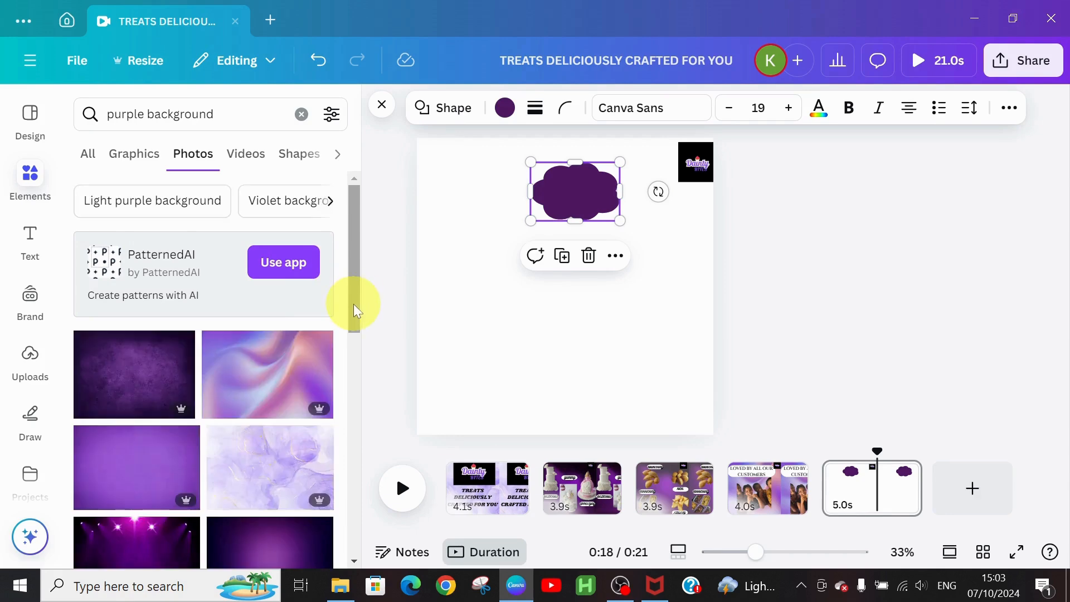
left_click_drag(353, 304, 355, 350)
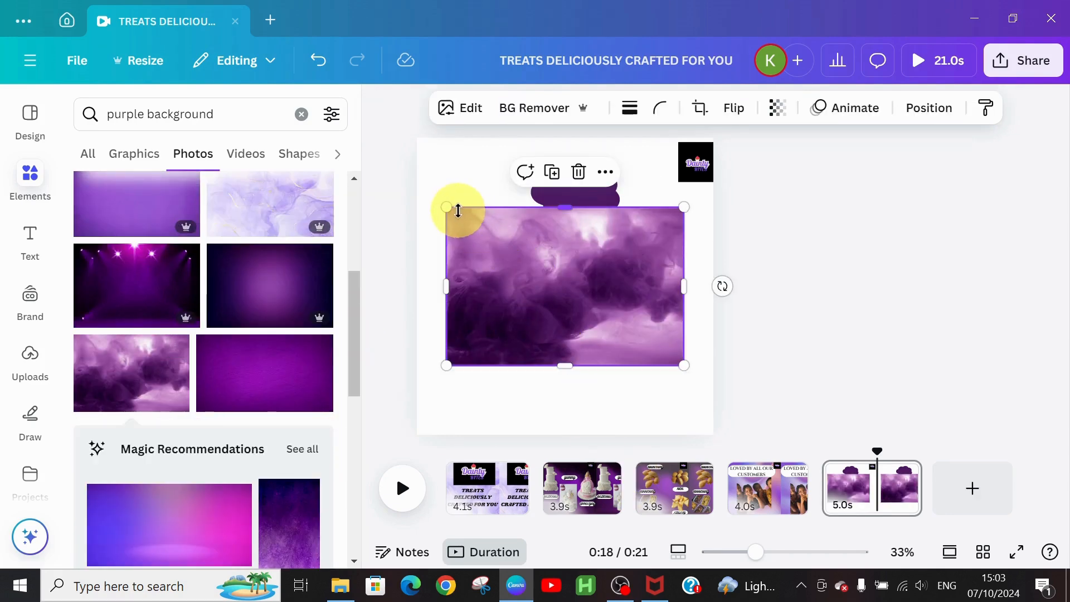
Step: Stretch the smoke photo to fill the page and send it behind the cloud
left_click_drag(445, 210, 410, 204)
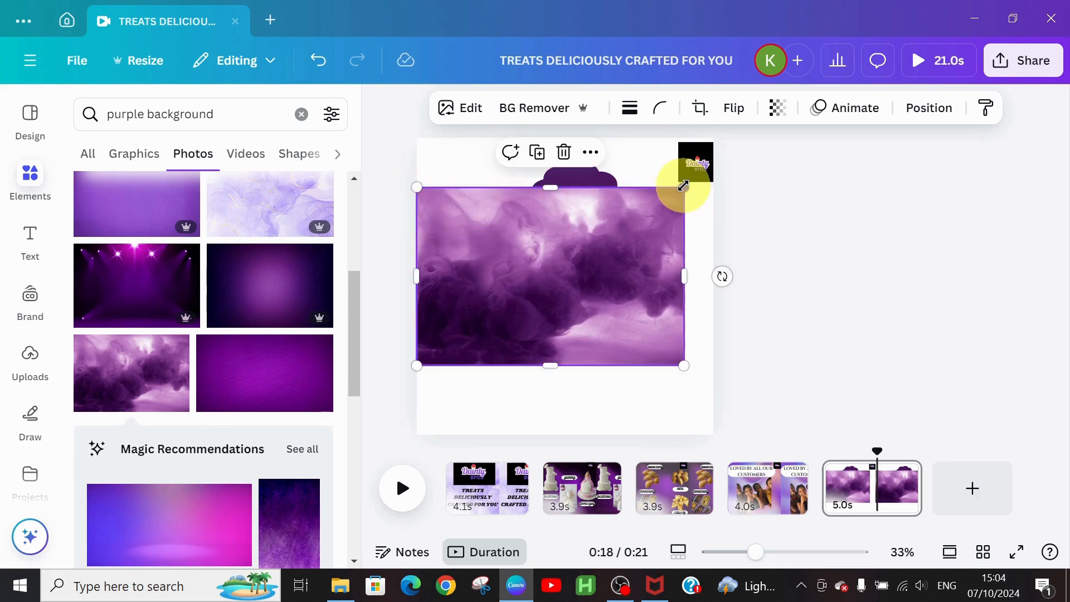
left_click_drag(692, 182, 711, 170)
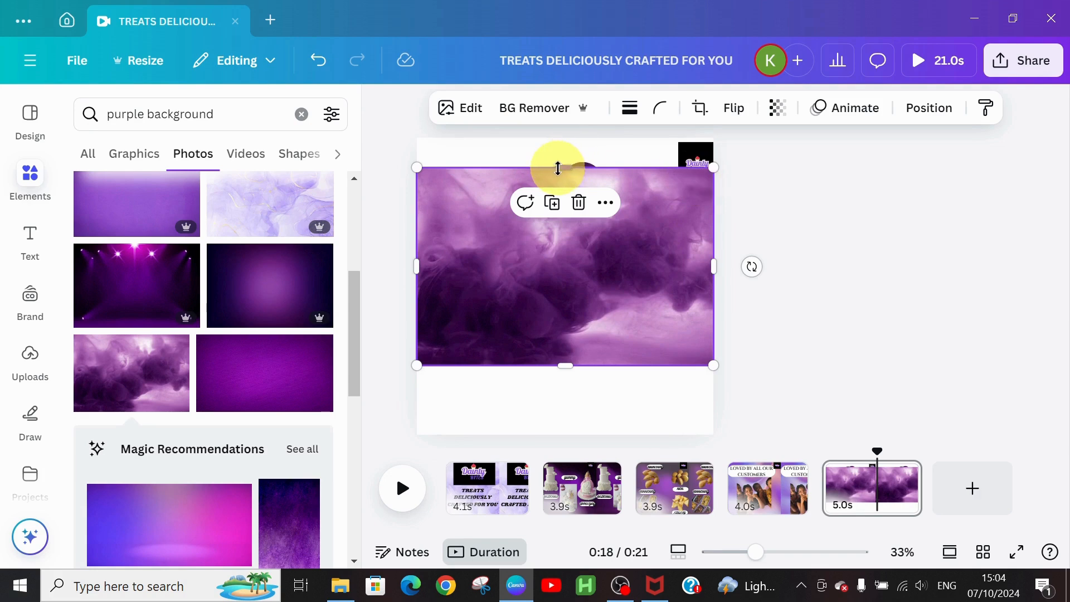
left_click_drag(558, 168, 567, 137)
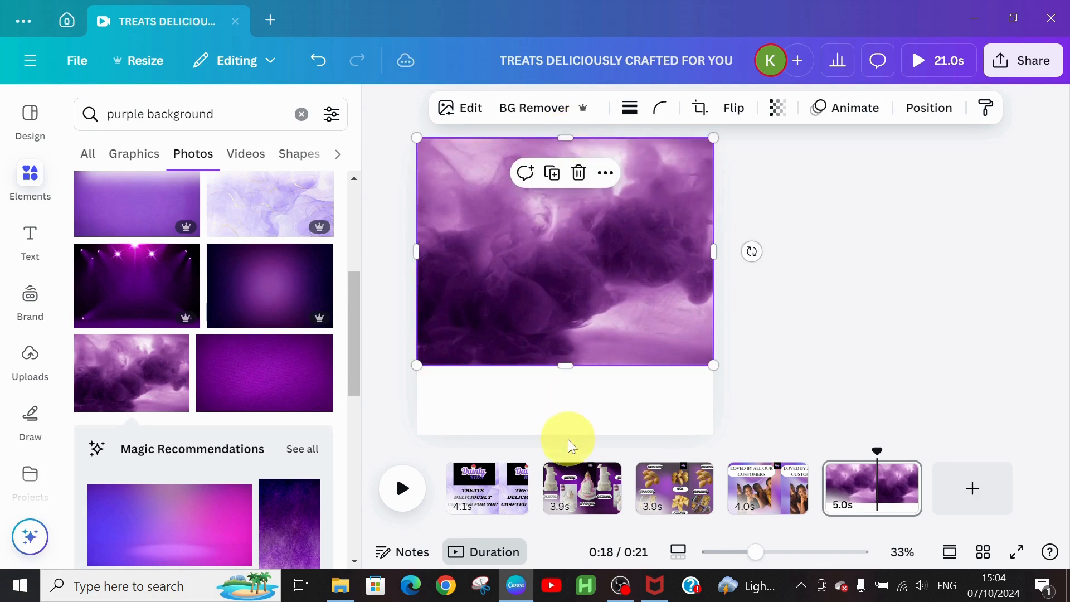
left_click_drag(574, 363, 571, 433)
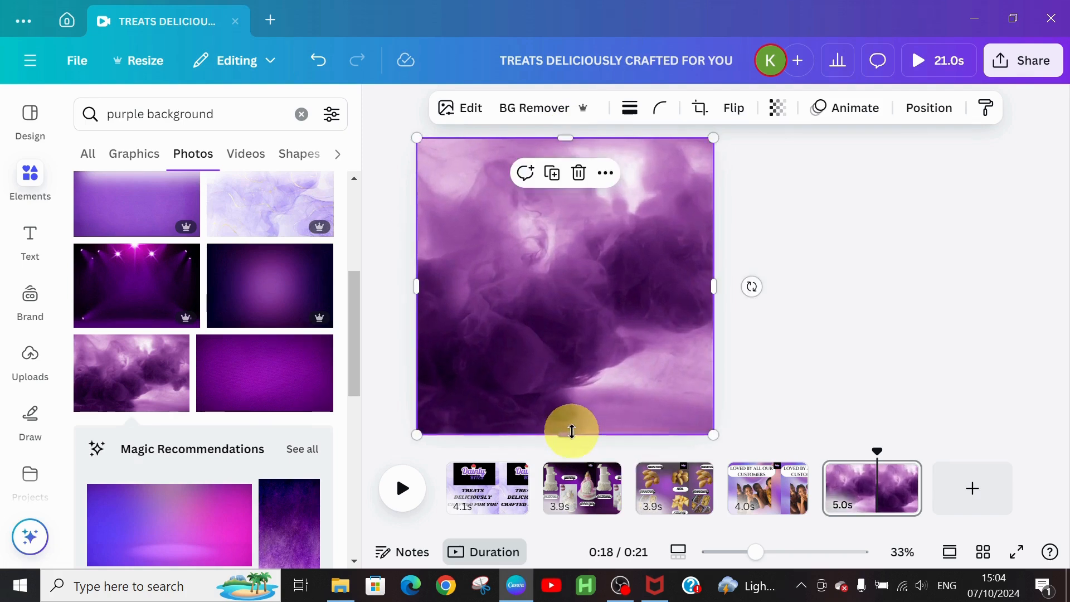
left_click(603, 178)
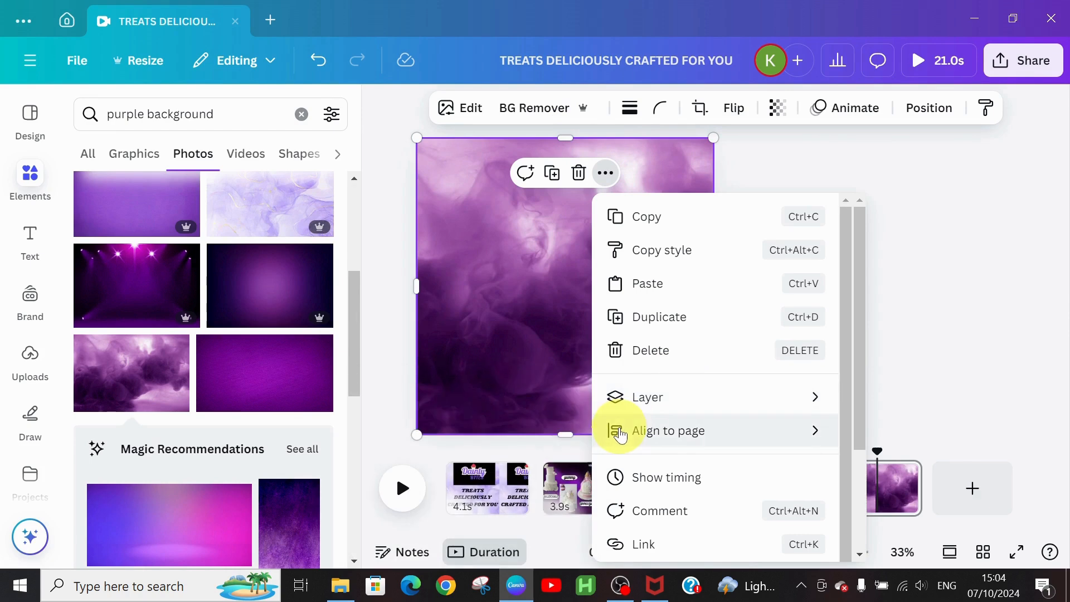
mouse_move(632, 399)
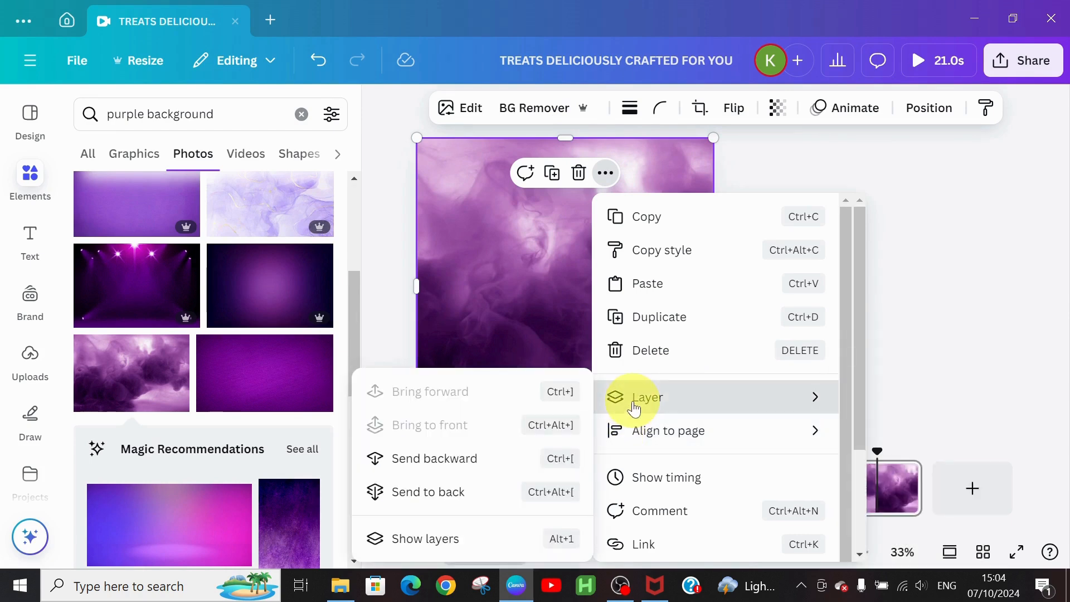
left_click(407, 460)
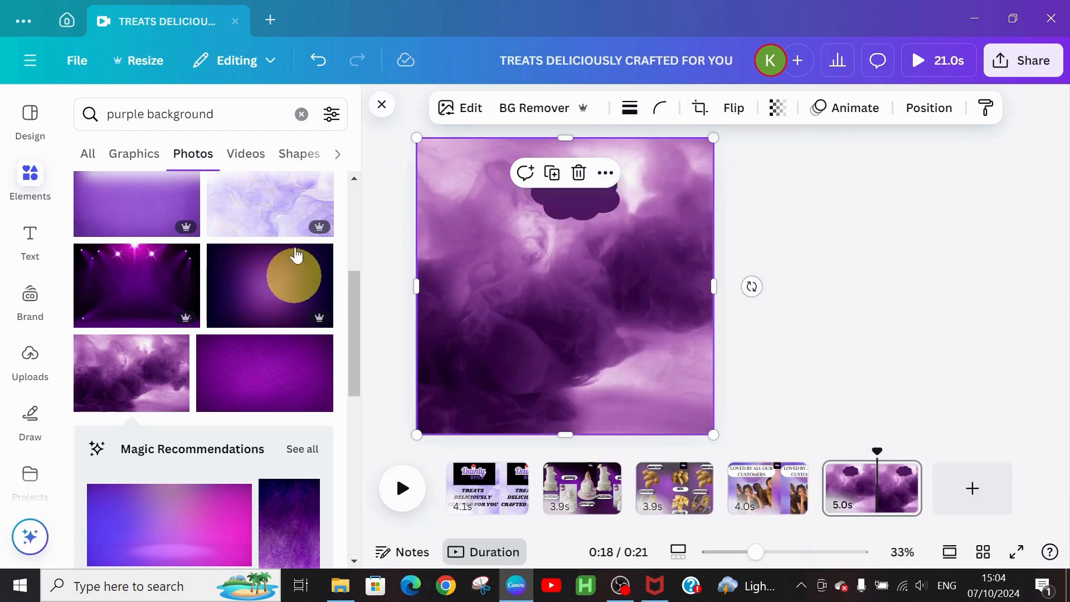
Step: Make the cloud shape white and widen it on both sides
left_click(589, 213)
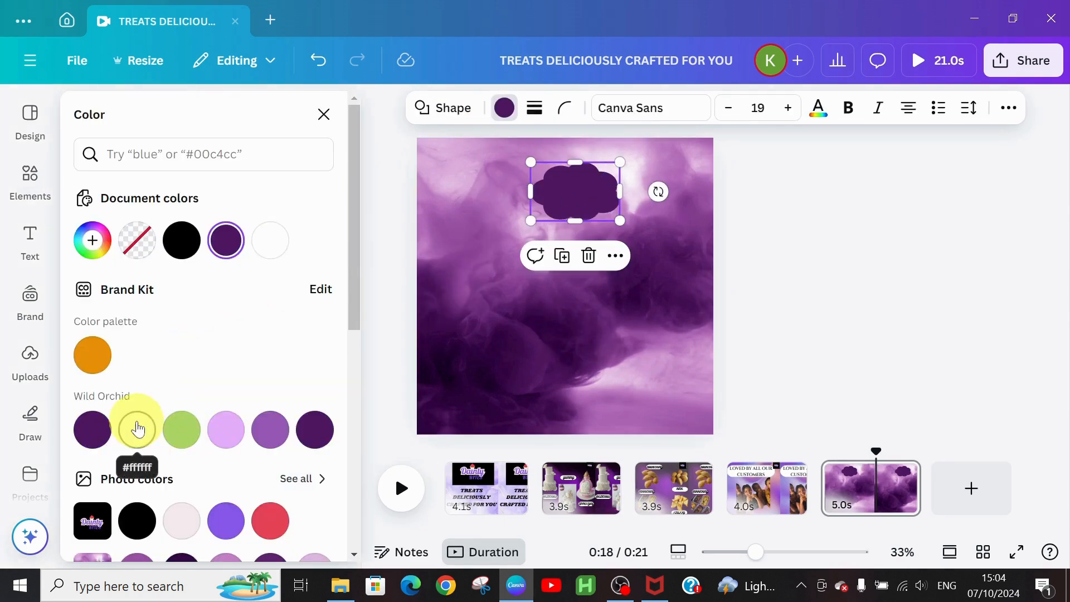
left_click(138, 429)
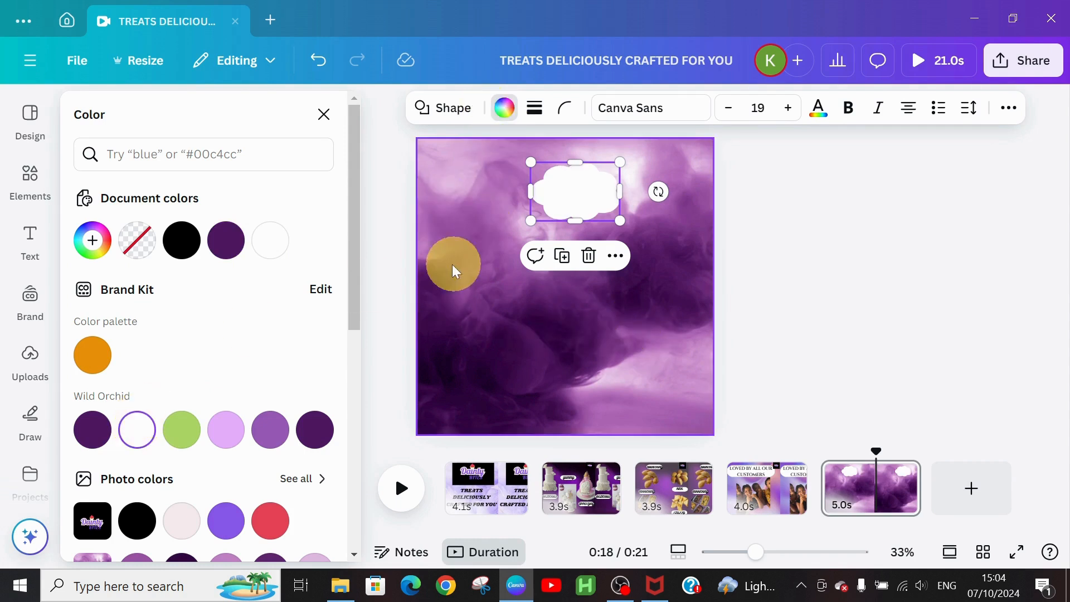
mouse_move(471, 258)
left_mouse_down()
mouse_move(574, 175)
mouse_move(544, 216)
mouse_move(461, 239)
mouse_move(479, 255)
left_mouse_up()
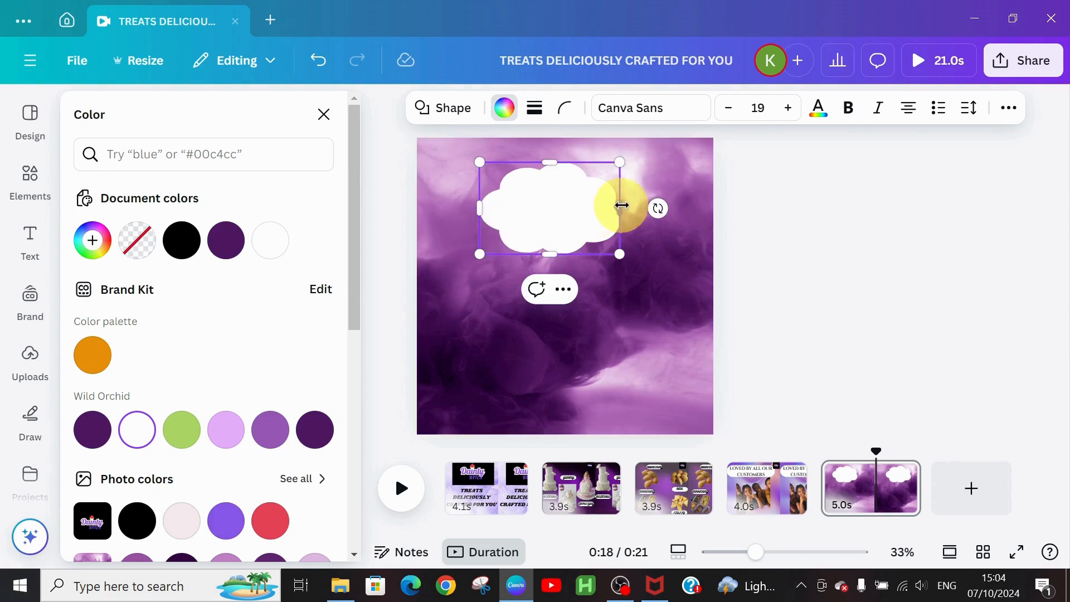
left_click_drag(622, 204, 684, 208)
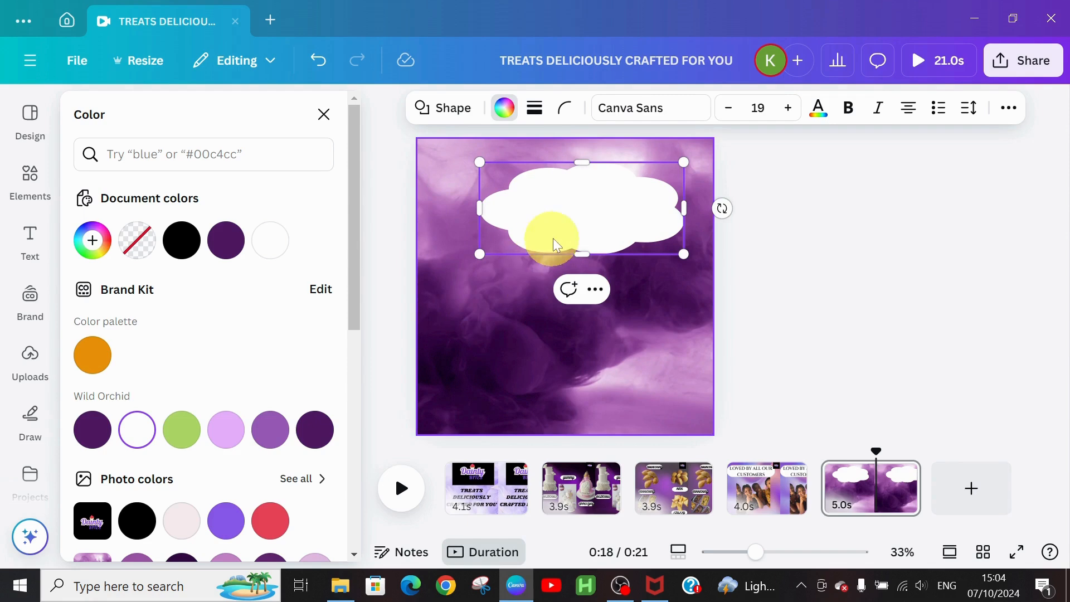
Step: Move the white cloud near the page top and narrow it into a banner
left_click(581, 226)
left_click_drag(581, 227, 565, 208)
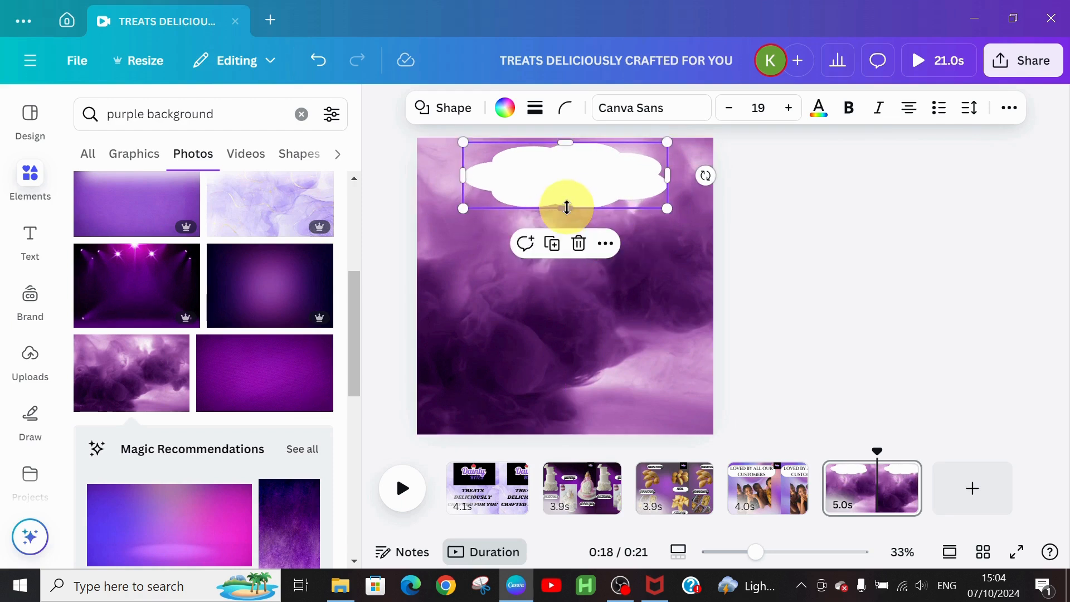
left_click_drag(459, 174, 485, 173)
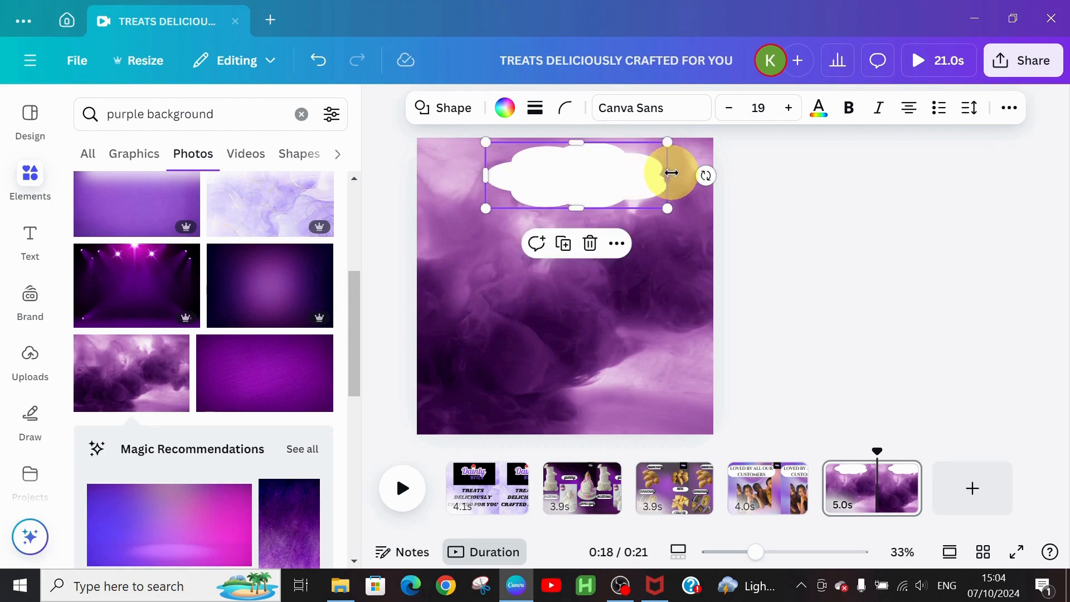
left_click_drag(671, 173, 648, 174)
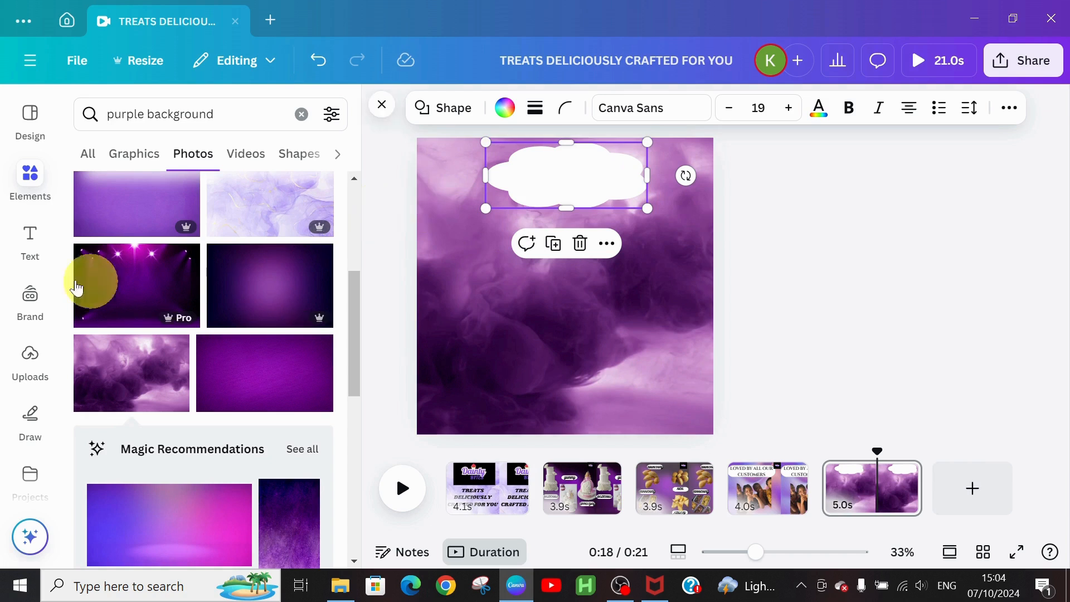
left_click(19, 244)
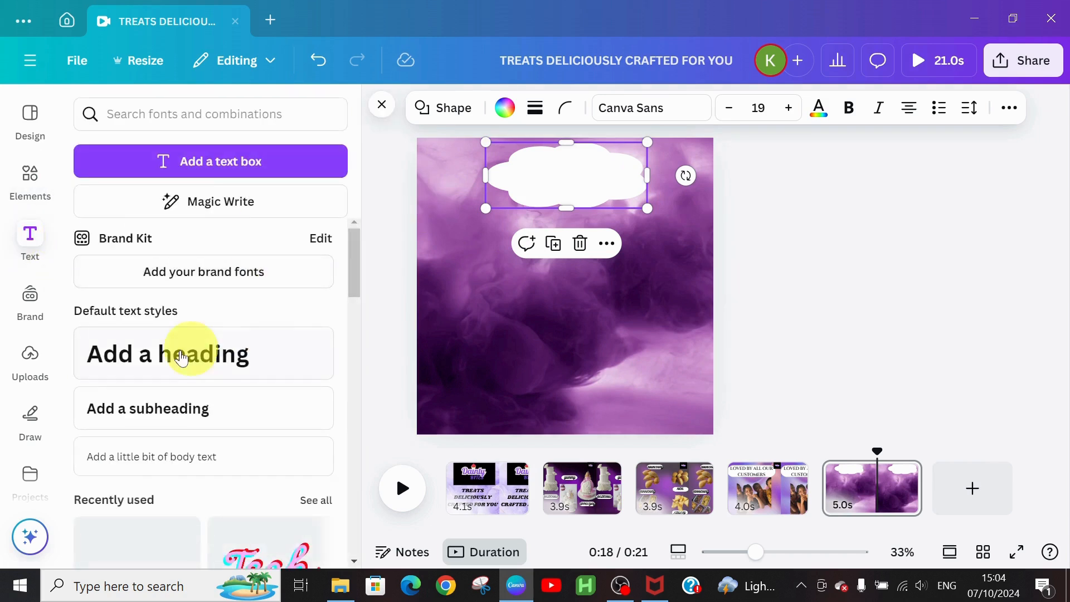
Step: Type 'ORDER NOW' in a new text box on the cloud and apply the Shrikhand font
left_click(222, 161)
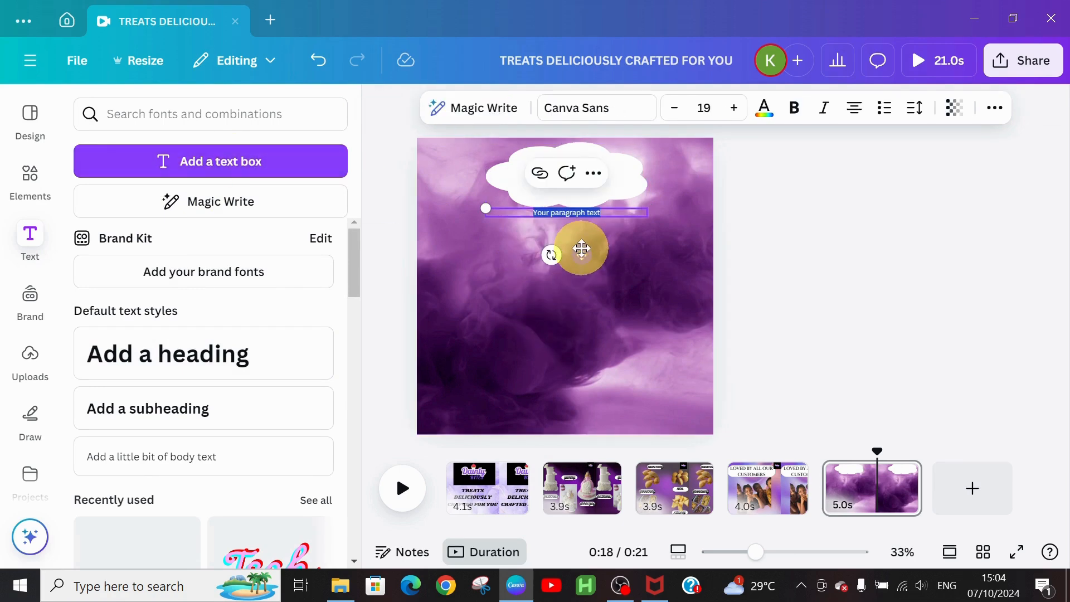
left_click_drag(581, 239, 586, 205)
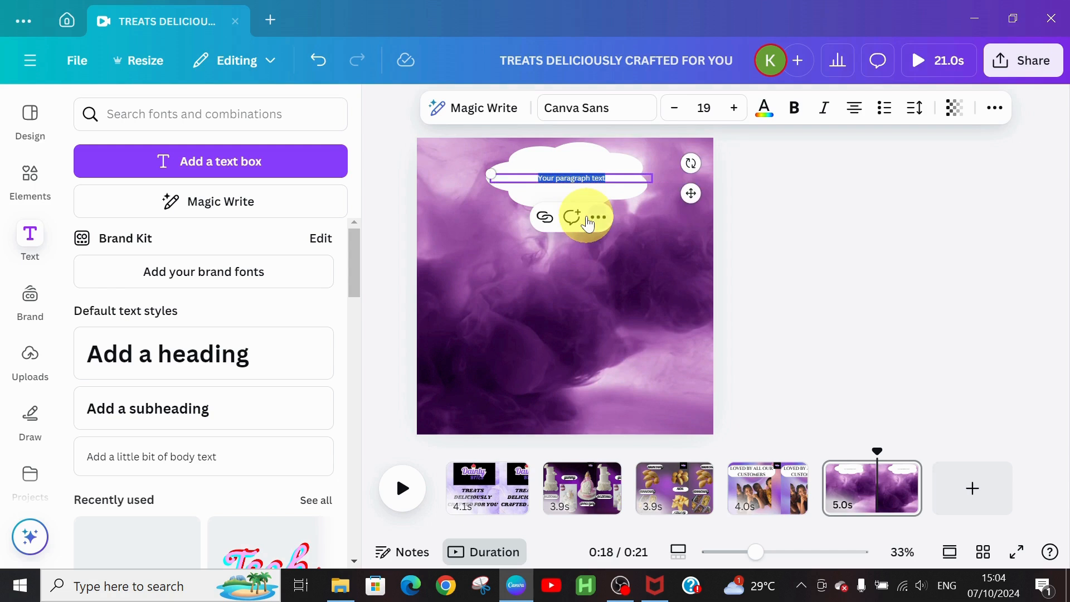
type("ORDERB")
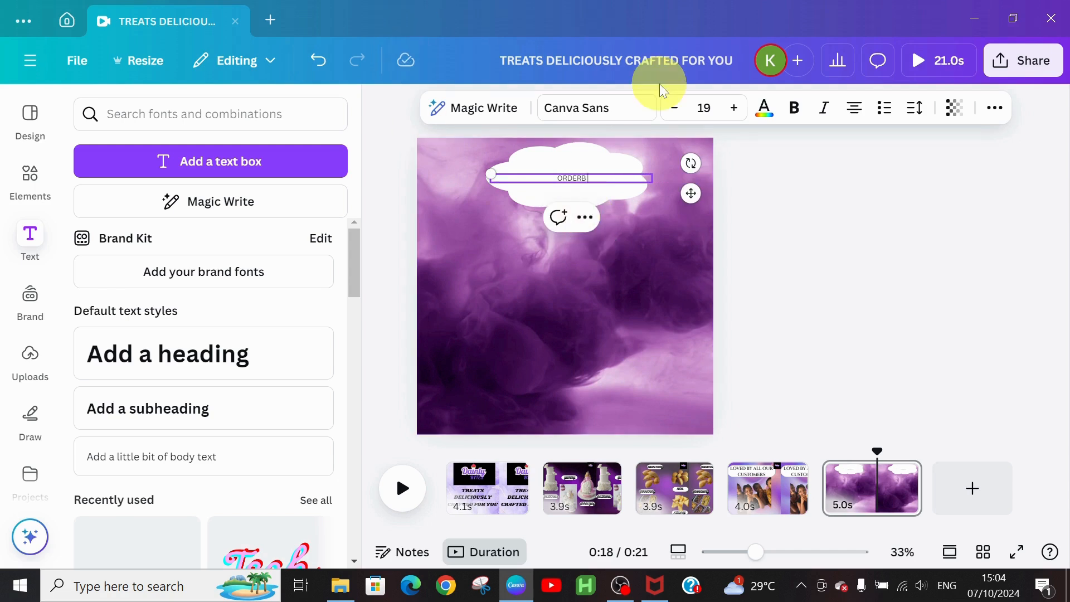
key("BackSpace")
type("NOW")
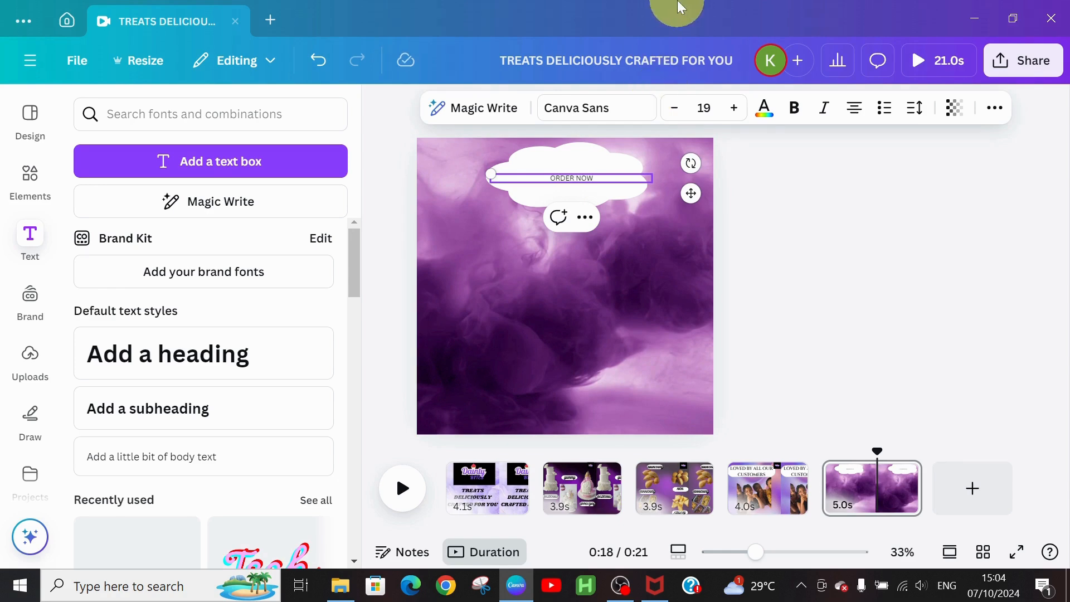
left_click(607, 113)
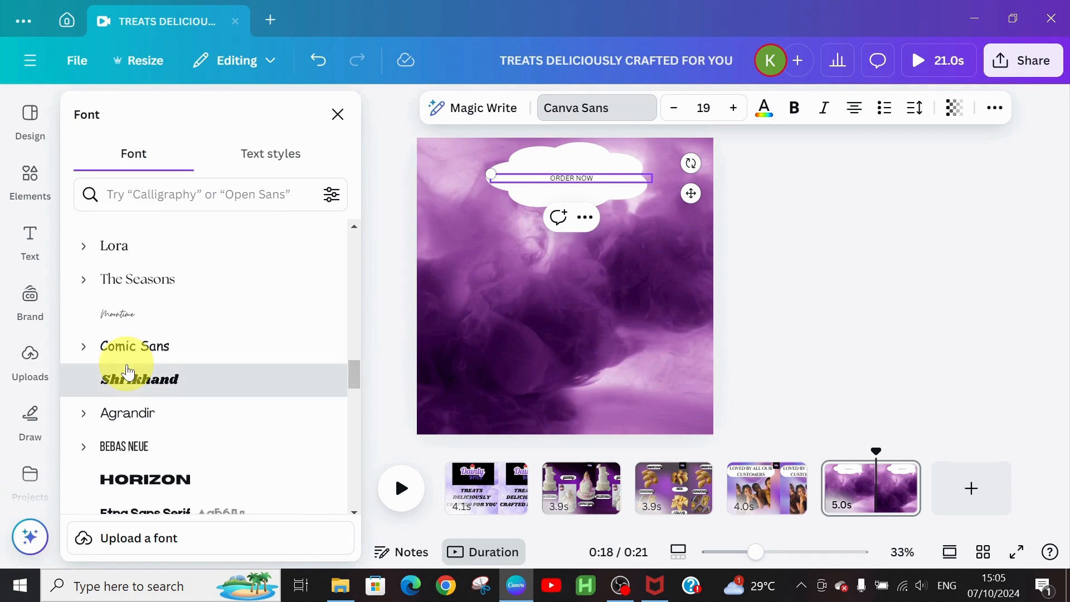
left_click(135, 372)
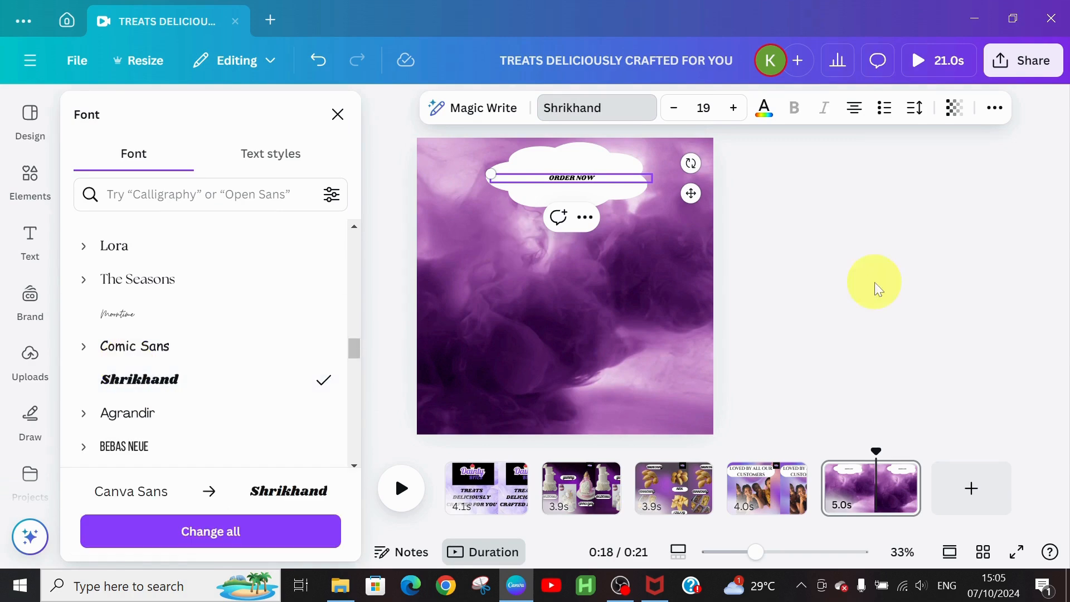
Step: Enlarge ORDER NOW to size 46, nudge it up, and trim the cloud's top and bottom
left_click(730, 110)
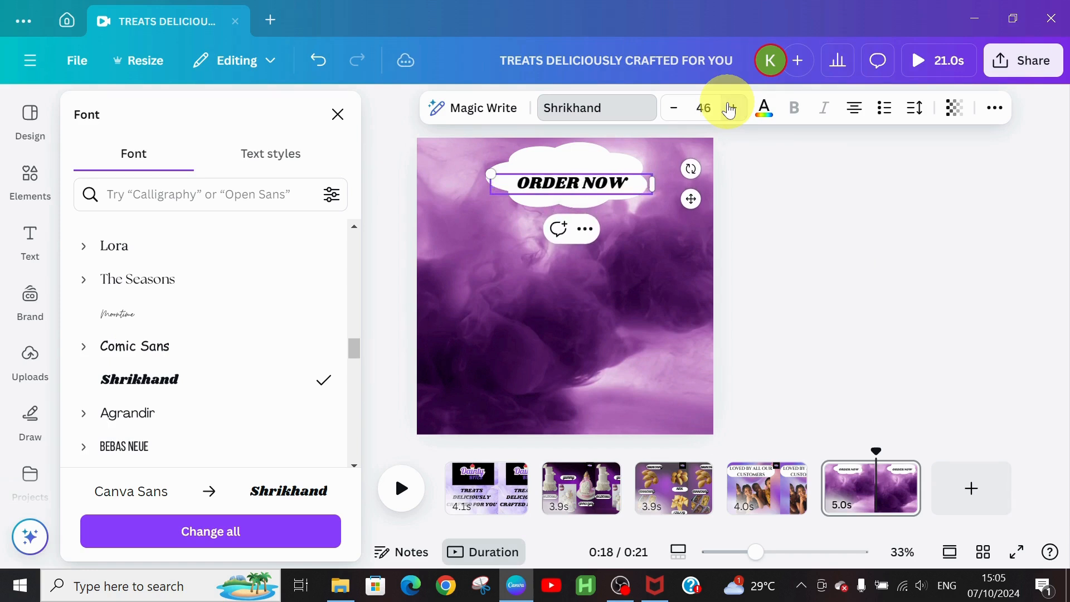
left_click_drag(695, 196, 697, 183)
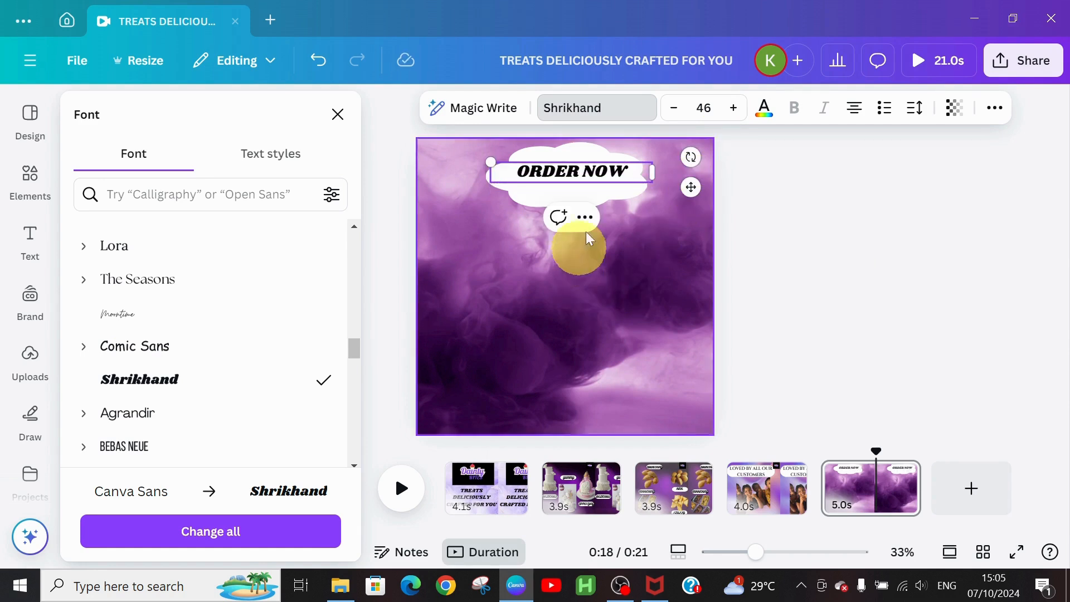
left_click(551, 194)
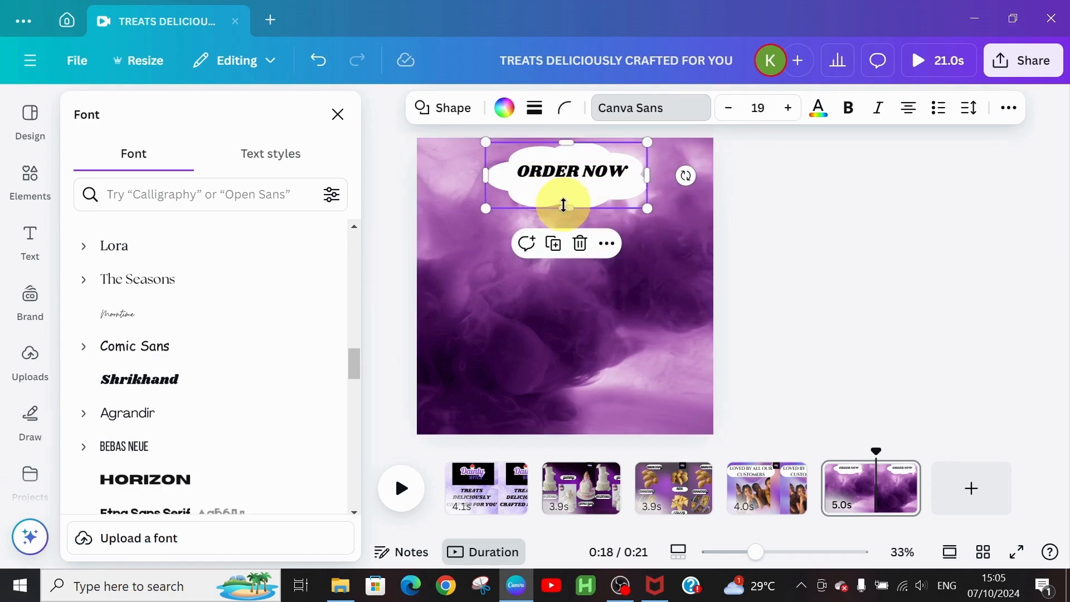
left_click_drag(563, 206, 564, 193)
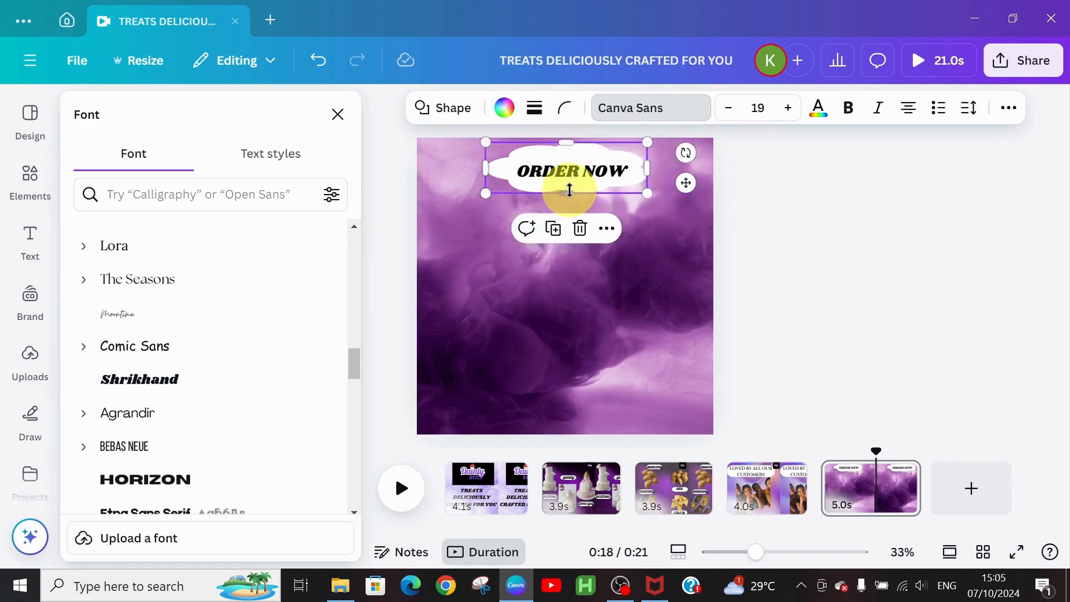
left_click_drag(567, 139, 567, 150)
Step: Add '!' to the heading and raise its font size to 50
left_click(628, 168)
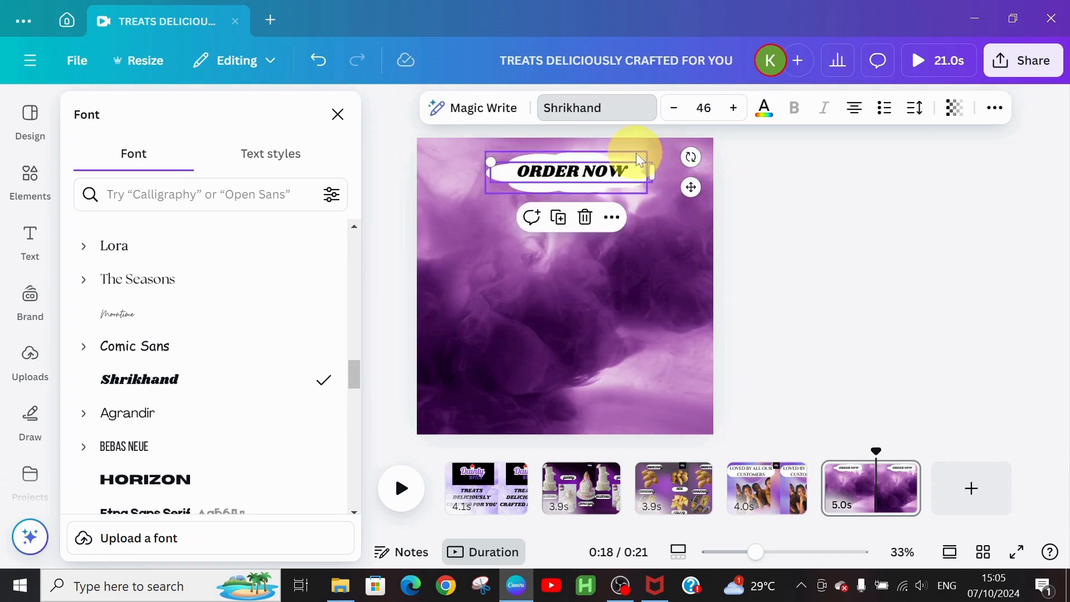
double_click(628, 170)
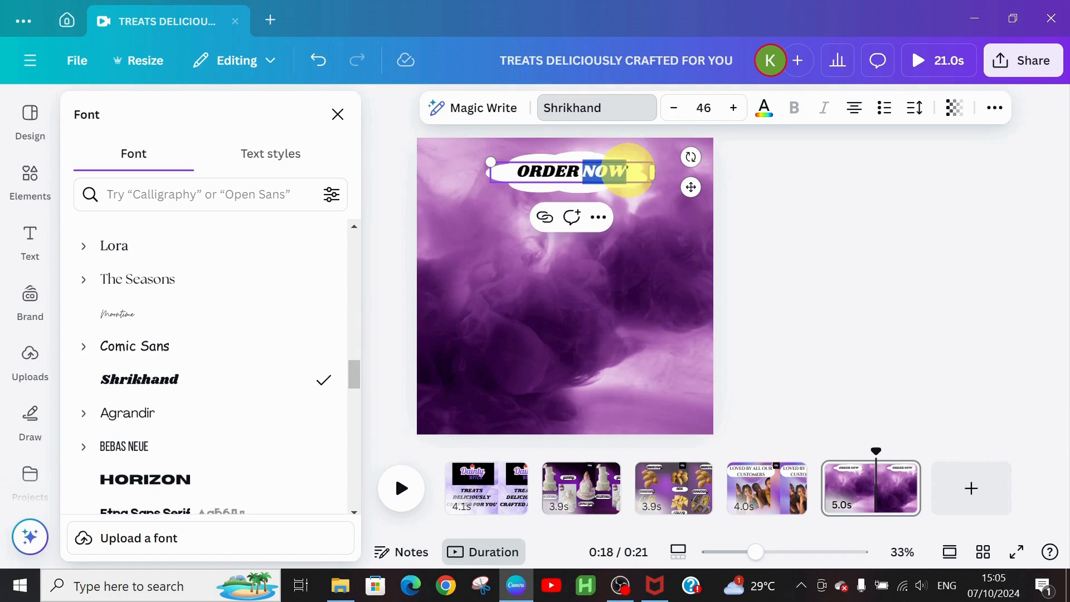
left_click(627, 171)
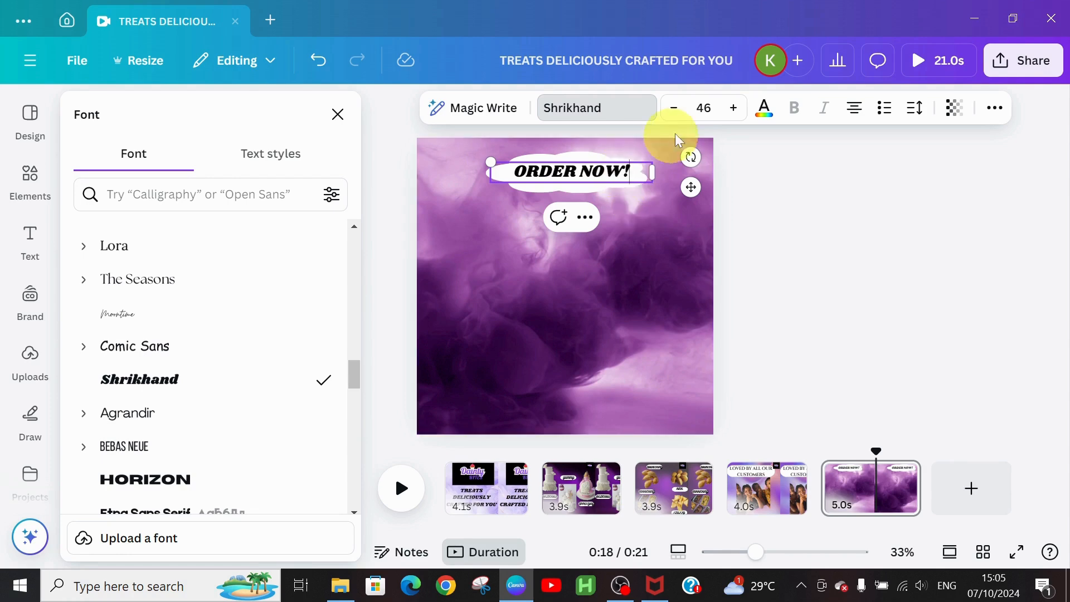
left_click(733, 108)
left_click(734, 108)
left_click(733, 107)
left_click(733, 108)
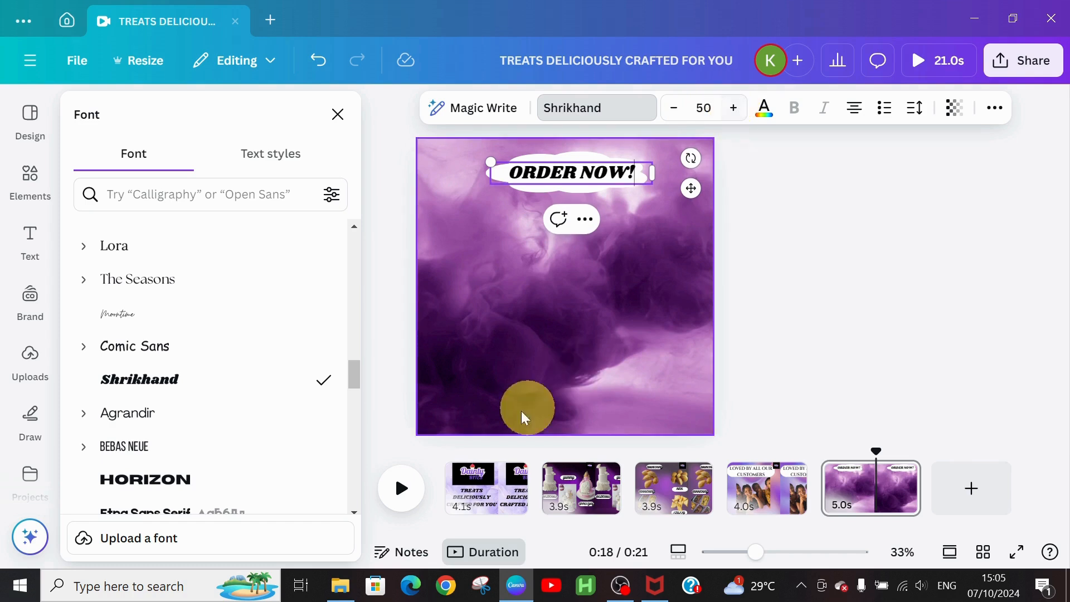
left_click(535, 336)
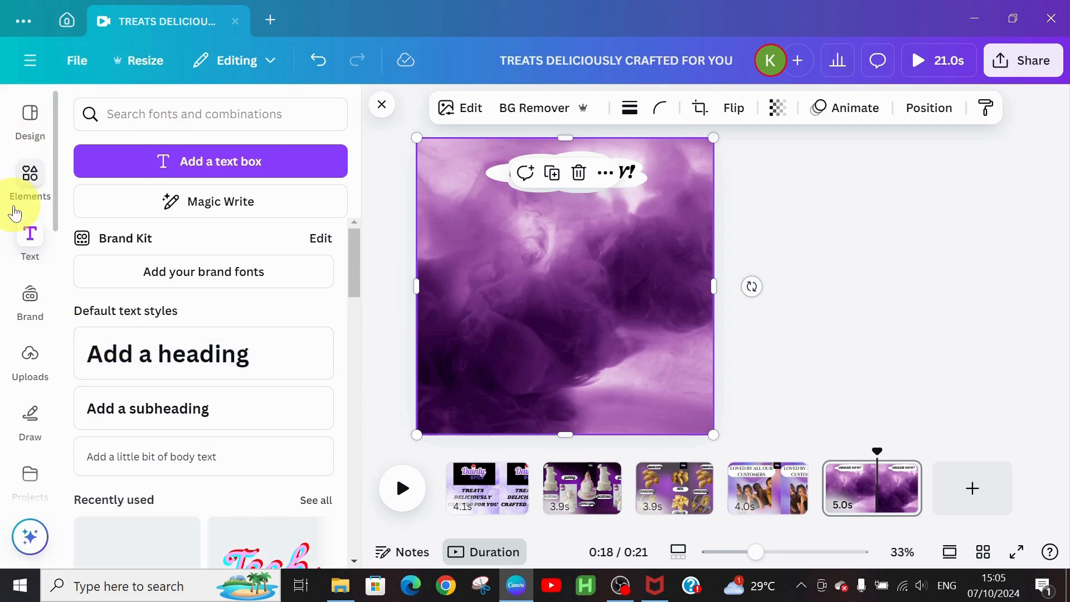
Step: Search Elements for 'CALL ICON' and show only the Graphics results
left_click(30, 175)
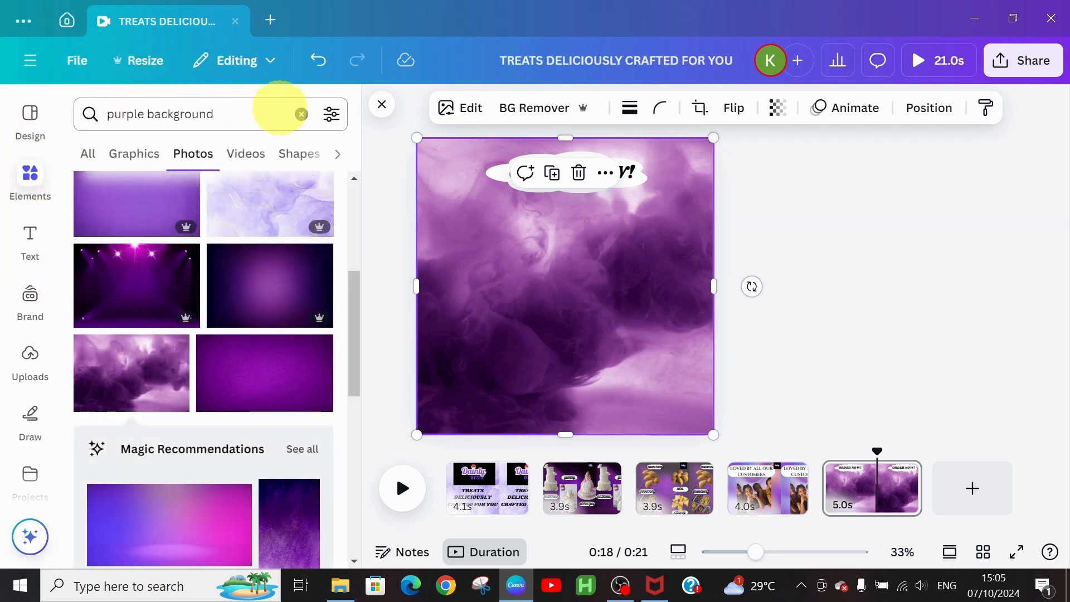
left_click(301, 115)
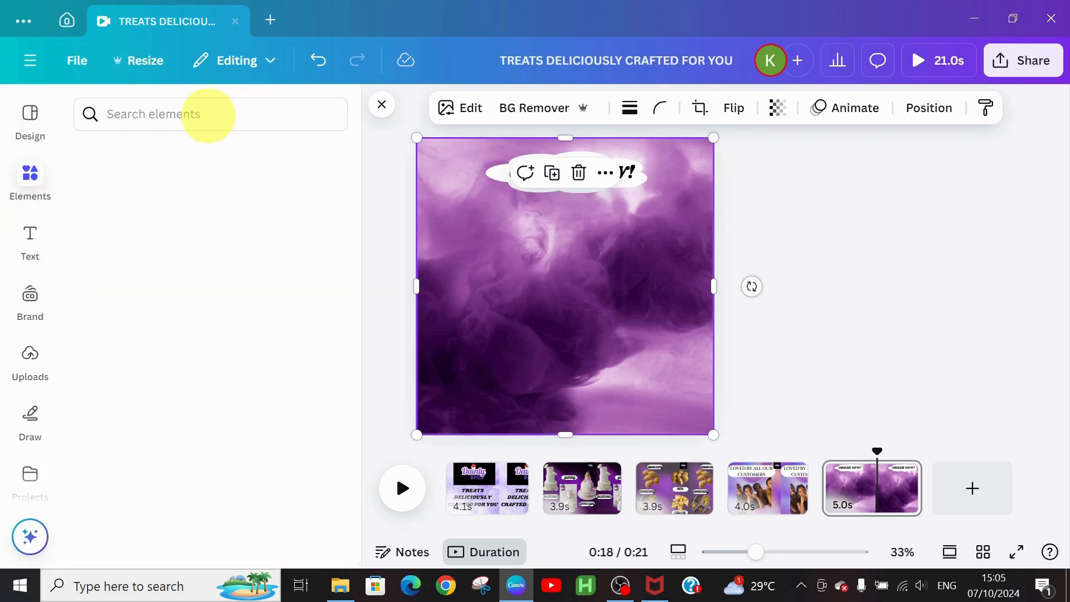
left_click(207, 103)
type("C")
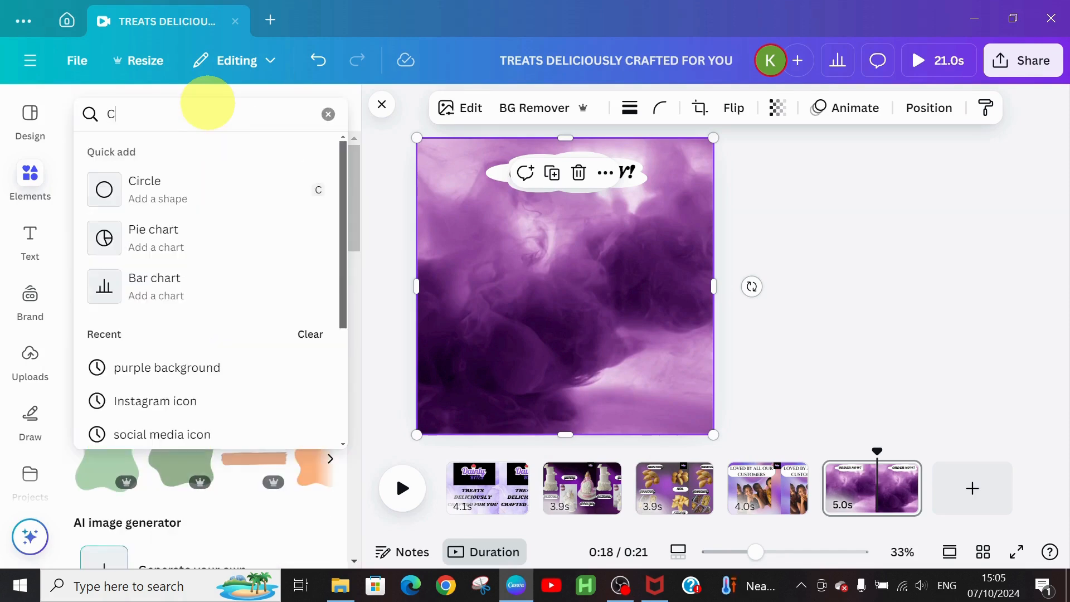
type("ALL ")
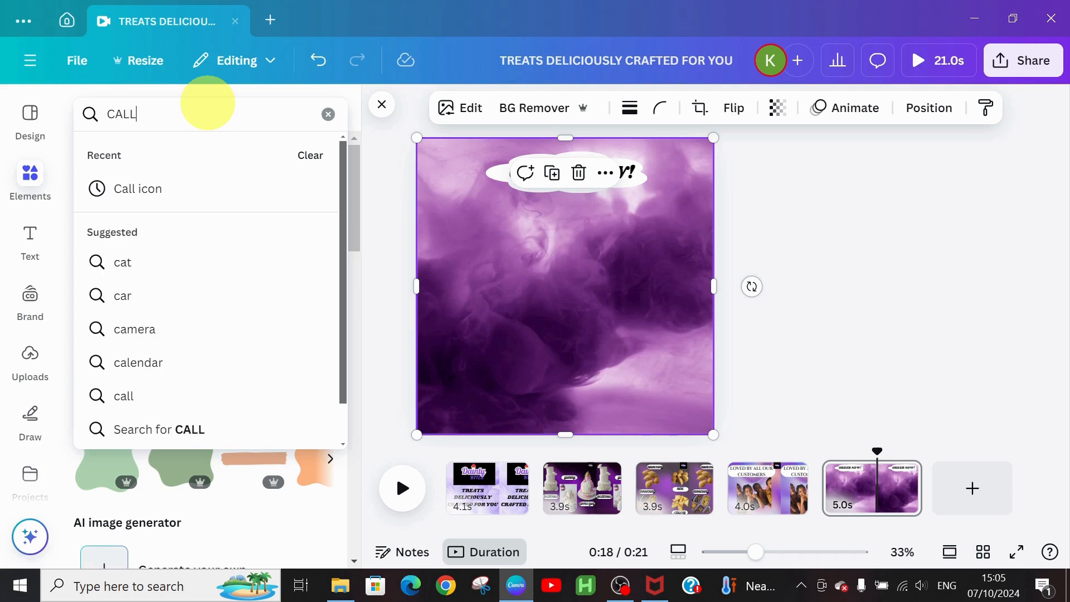
type("ICON")
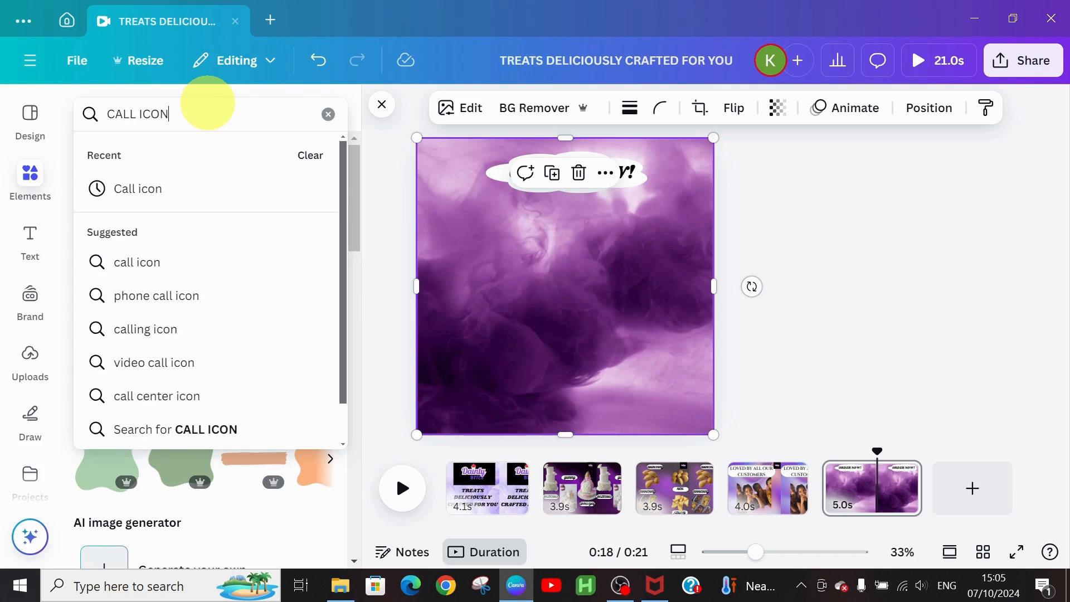
key("Return")
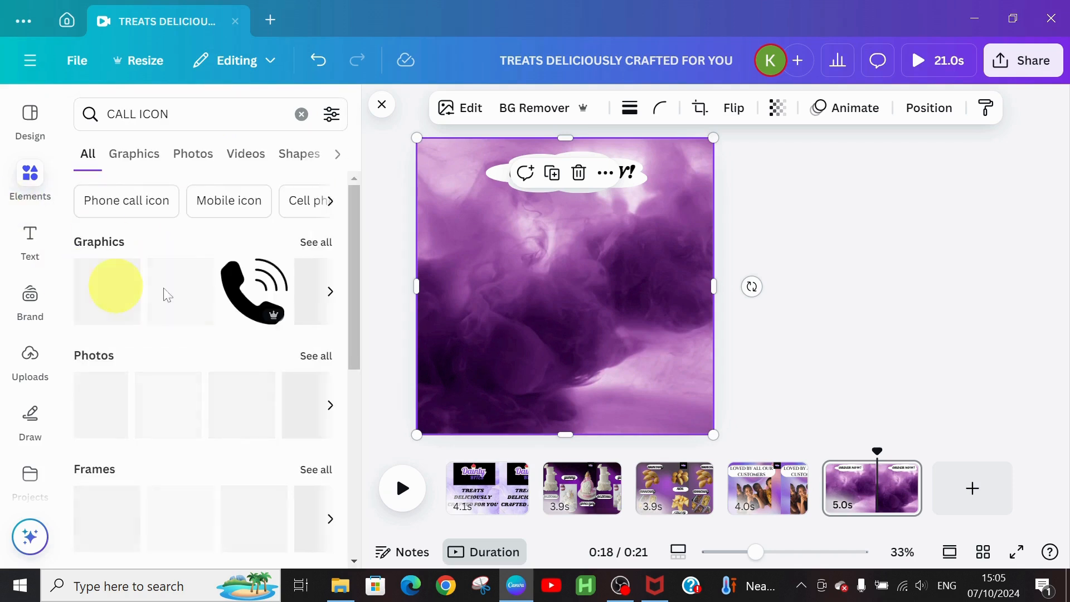
left_click(313, 241)
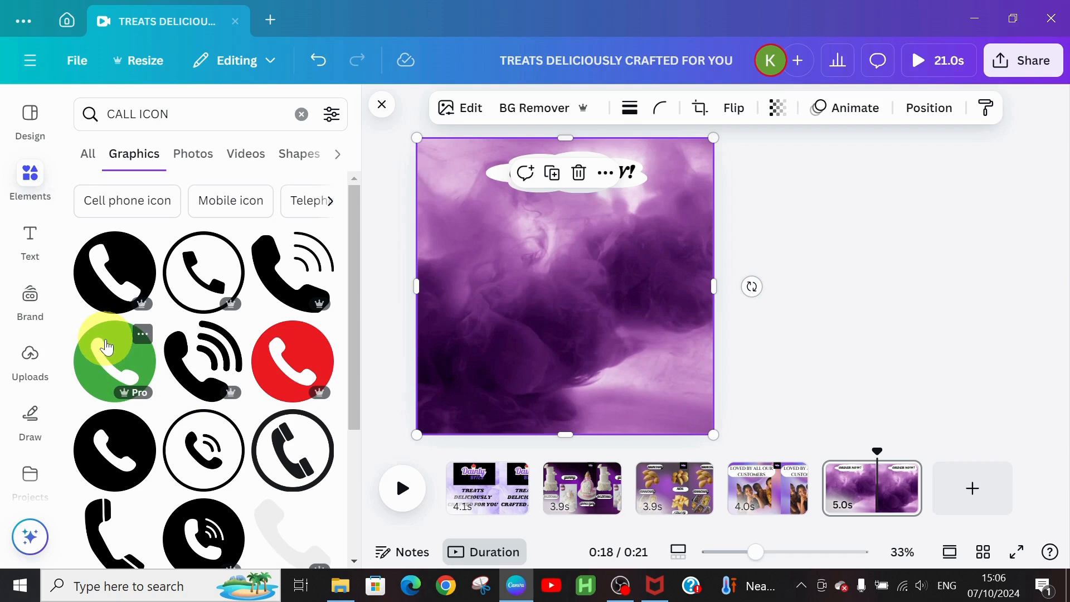
Step: Add the green phone icon, shrink it, and place it left below the ORDER NOW! cloud
left_click_drag(483, 232, 560, 312)
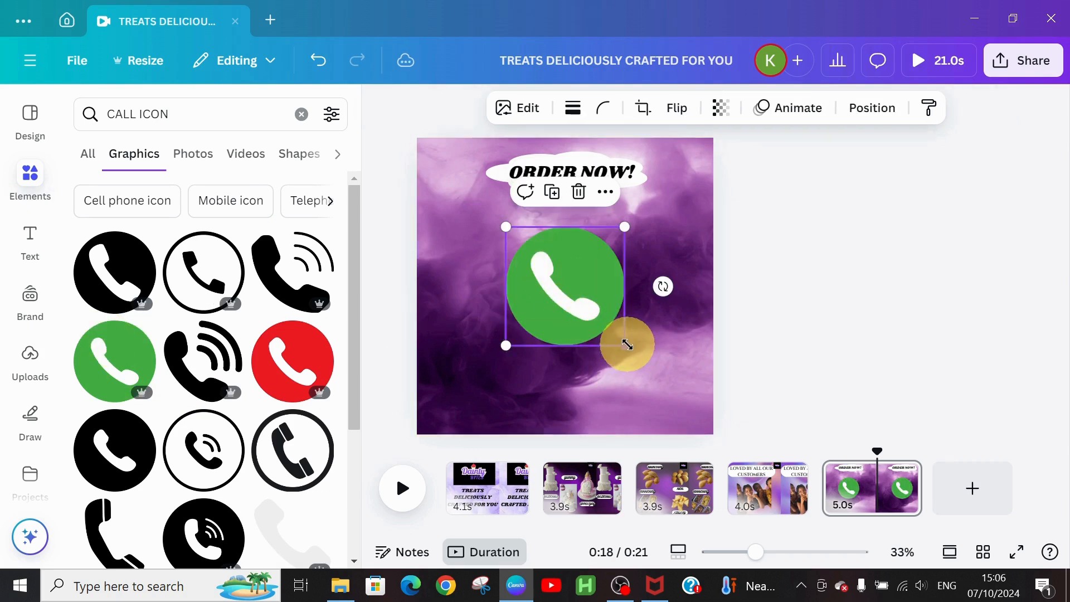
left_click_drag(627, 346, 528, 293)
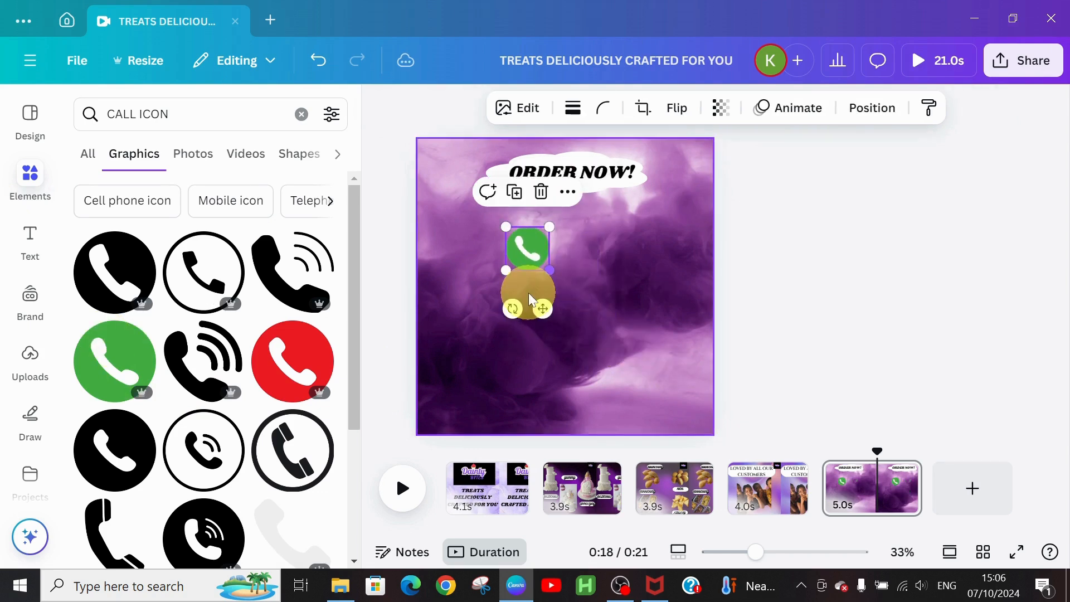
left_click(559, 178)
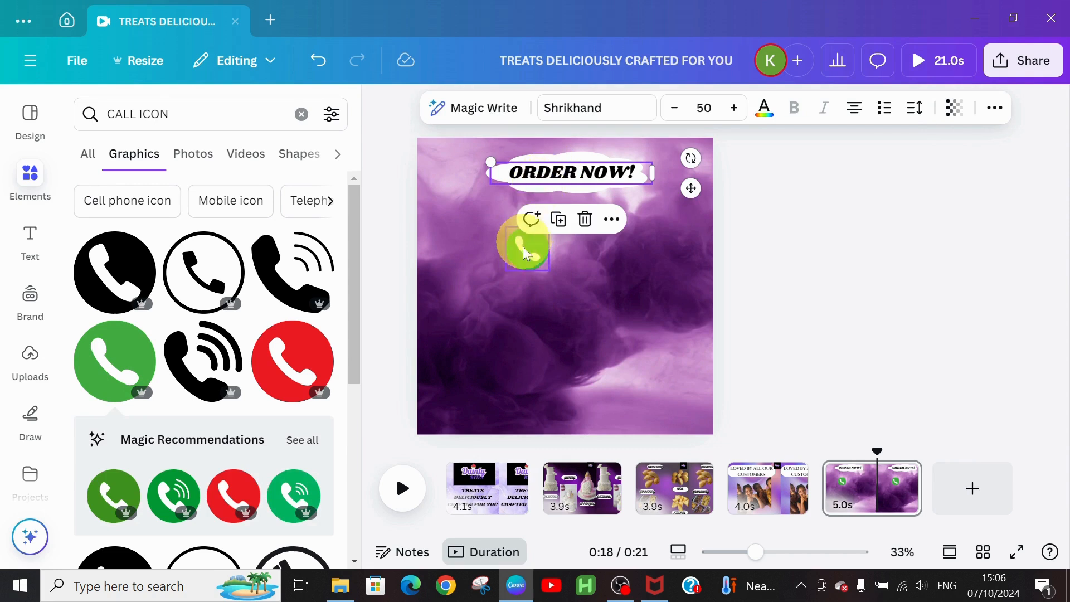
left_click_drag(525, 256, 513, 248)
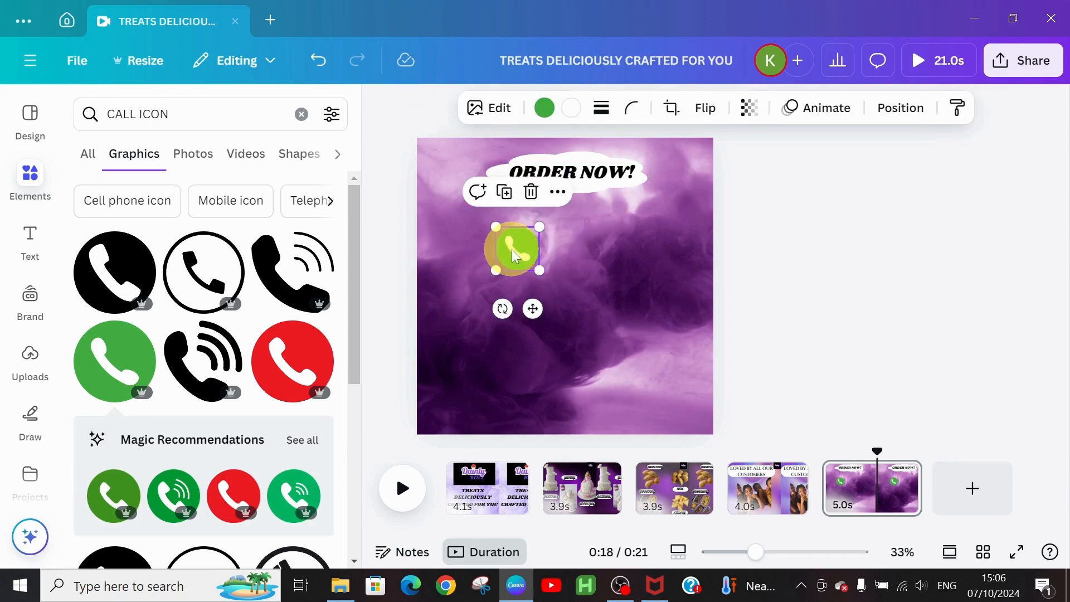
Step: Search 'LOC' and add a small red location pin beneath the call icon
left_click(130, 114)
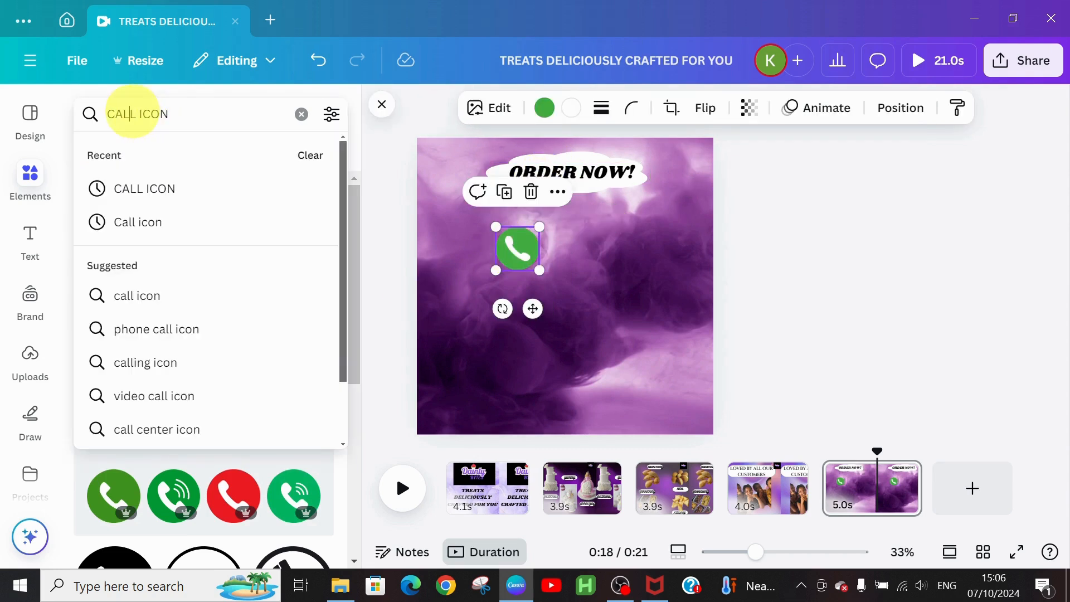
key("BackSpace")
key("BackSpace")
key("BackSpace")
key("BackSpace")
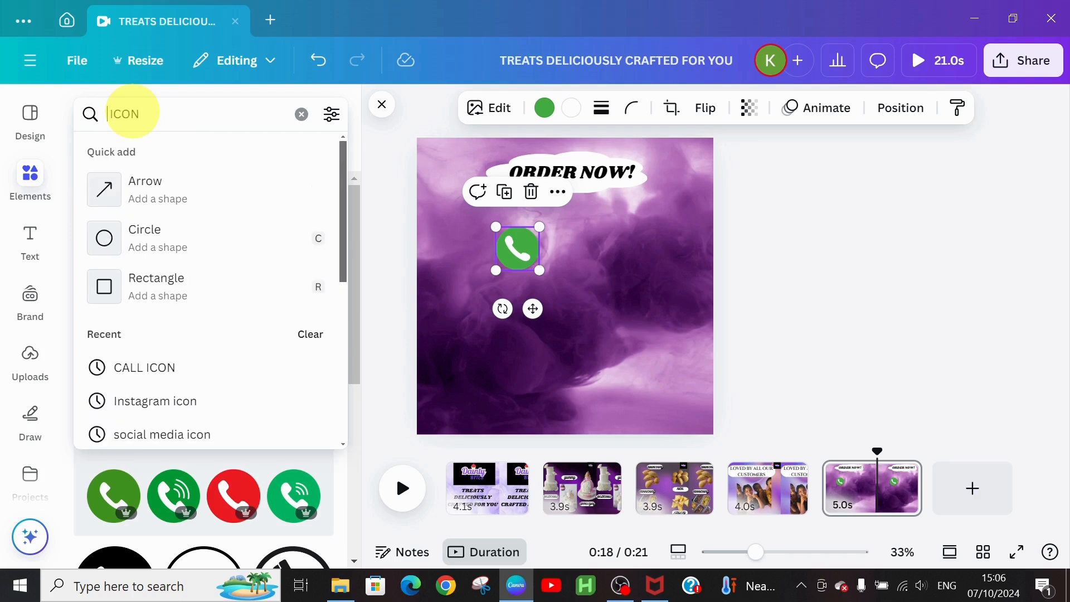
type("LOC")
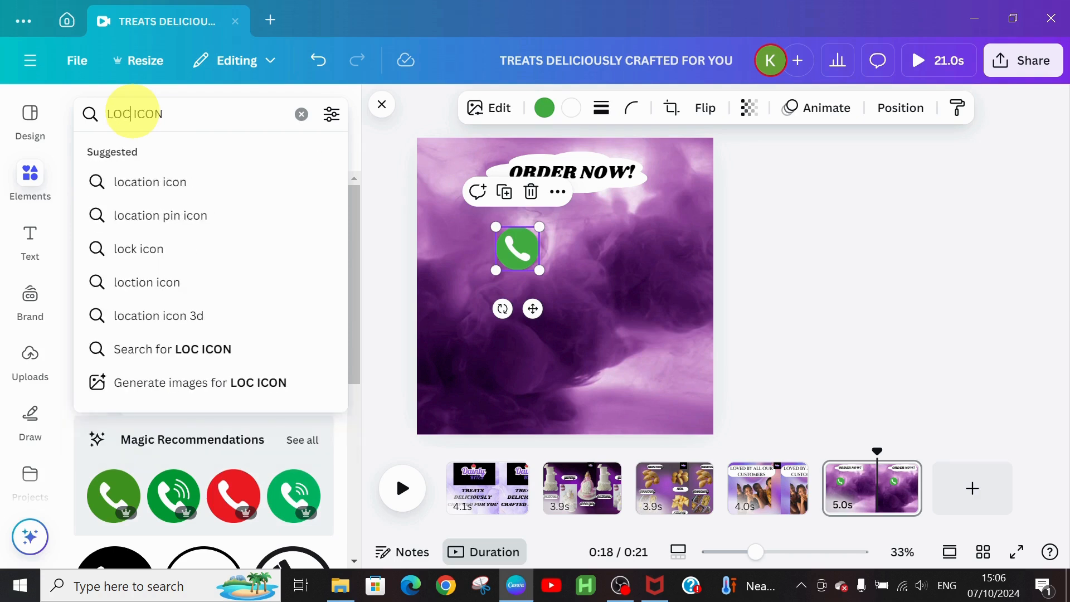
left_click(124, 183)
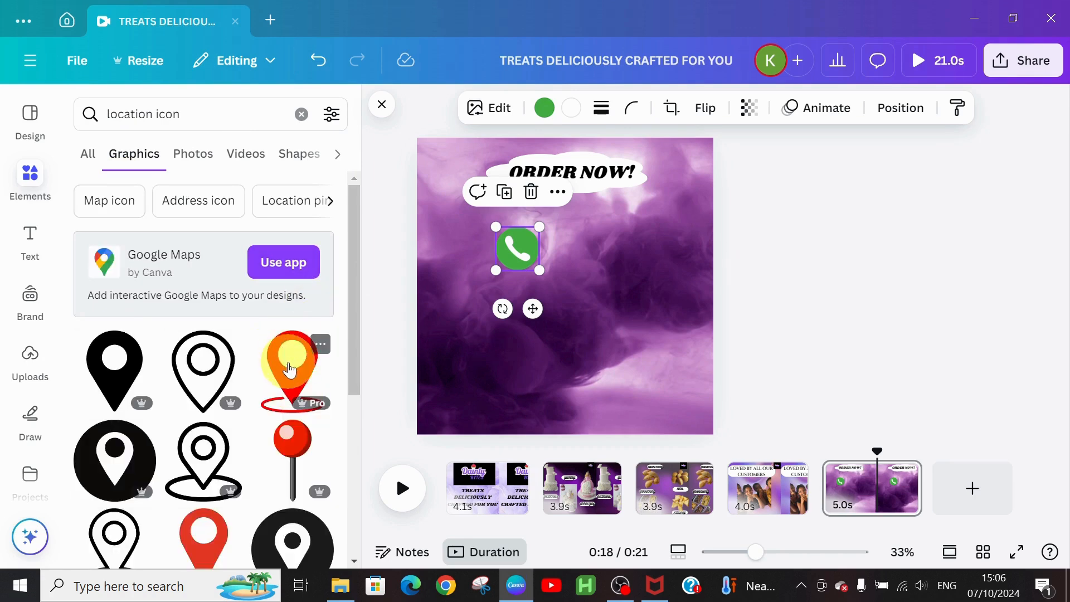
left_click(290, 370)
left_click_drag(554, 321, 505, 352)
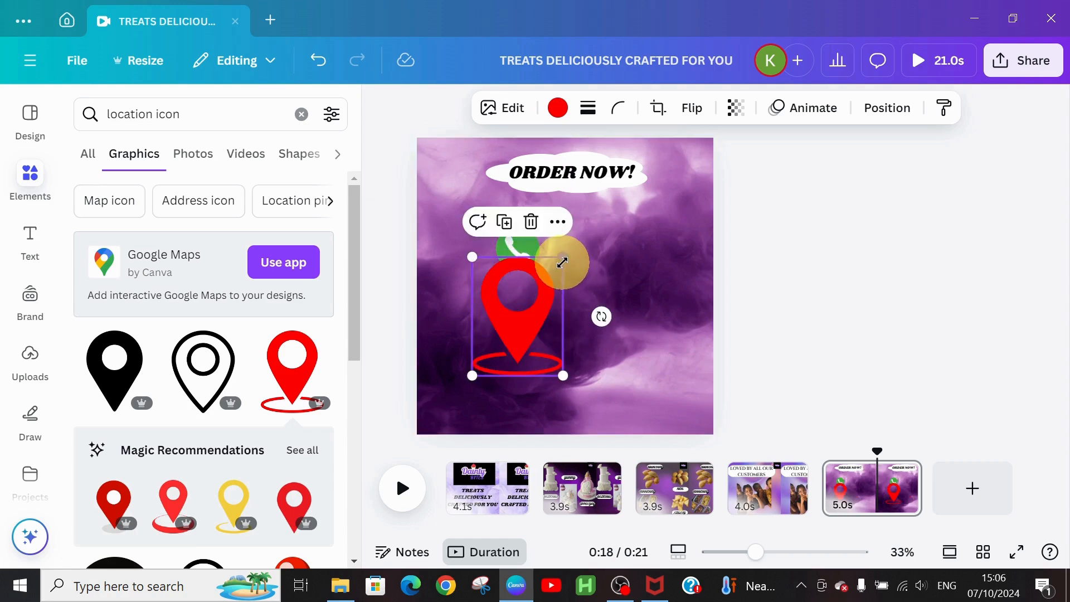
left_click_drag(561, 262, 523, 308)
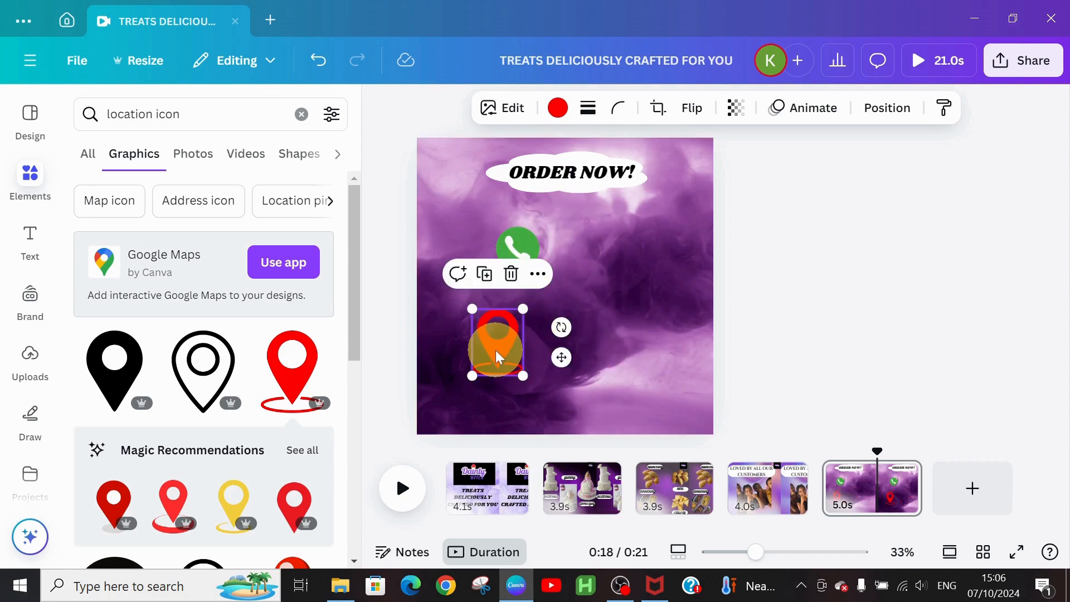
left_click_drag(496, 350, 514, 319)
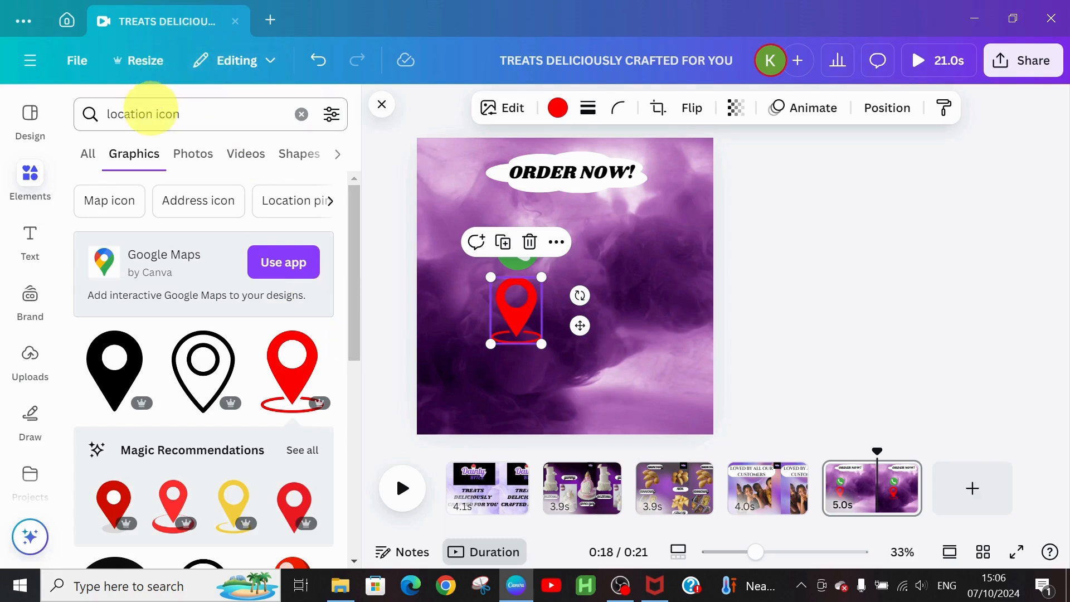
Step: Search 'INSTAGRAM' and add the gradient Instagram graphic to the page
left_click(150, 114)
key("BackSpace")
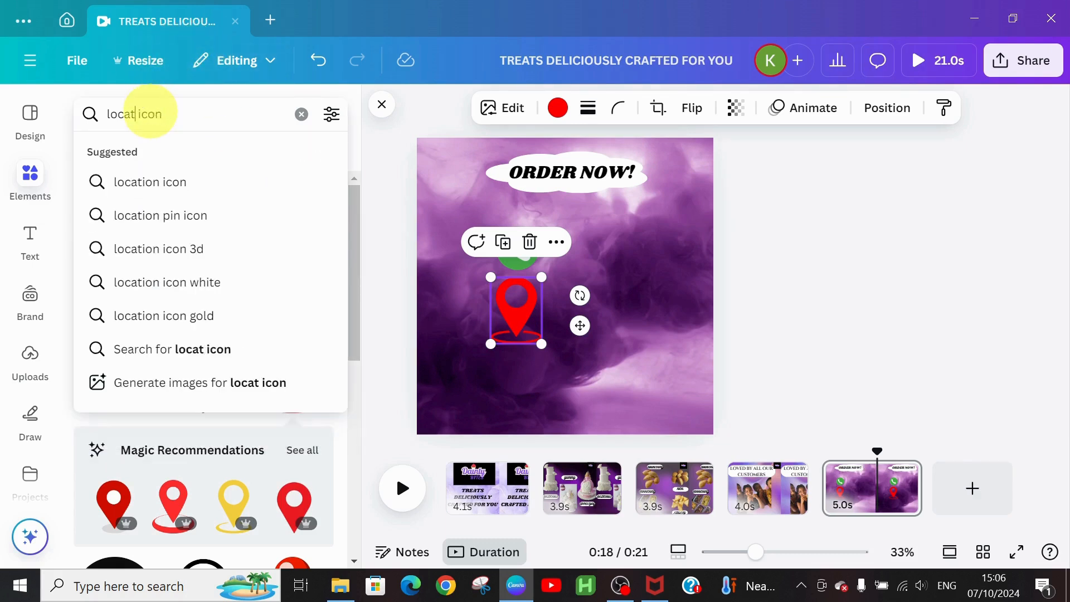
key("BackSpace")
key("BackSpace")
key("BackSpace")
key("BackSpace")
key("BackSpace")
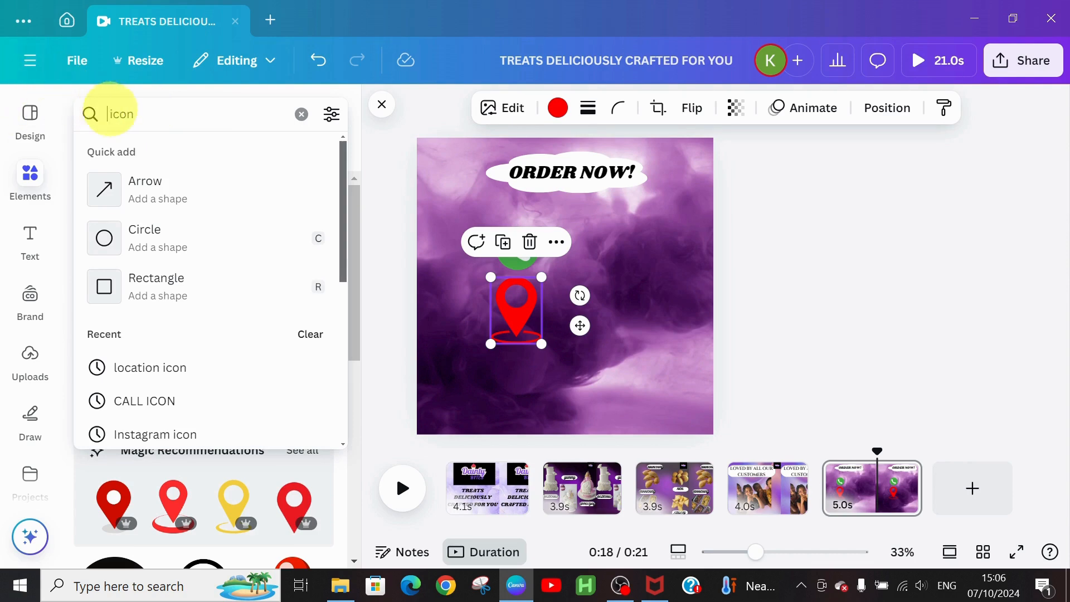
type("lNS")
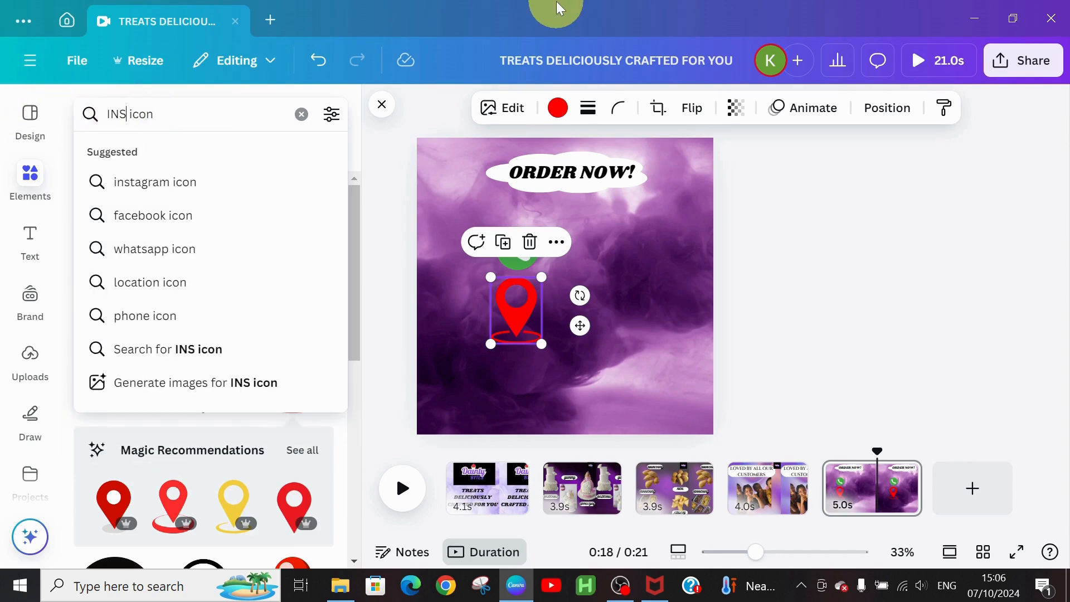
type("TAGRA")
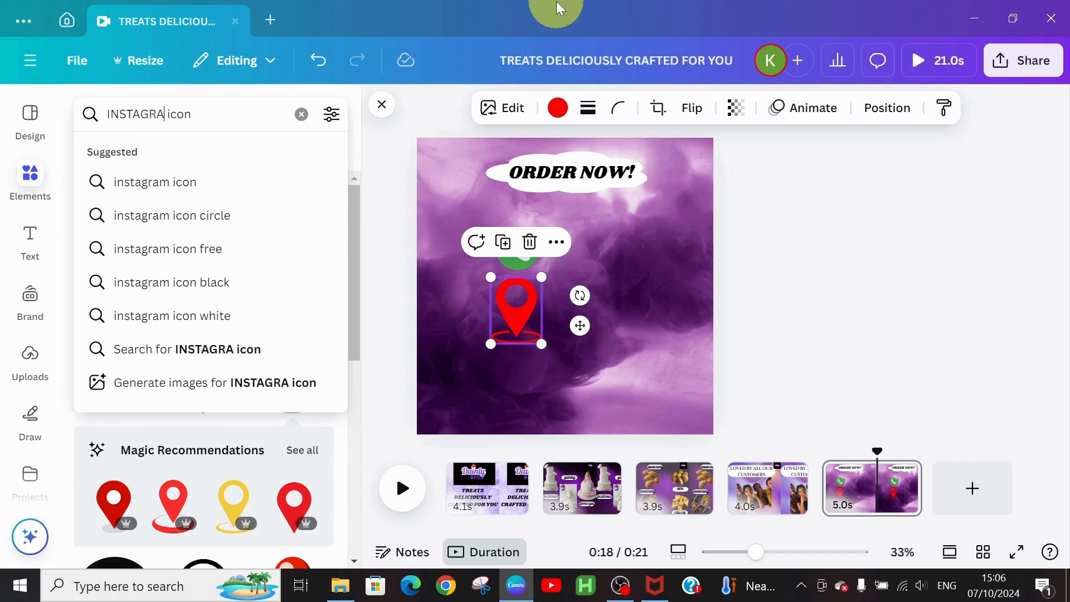
type("M")
key("Return")
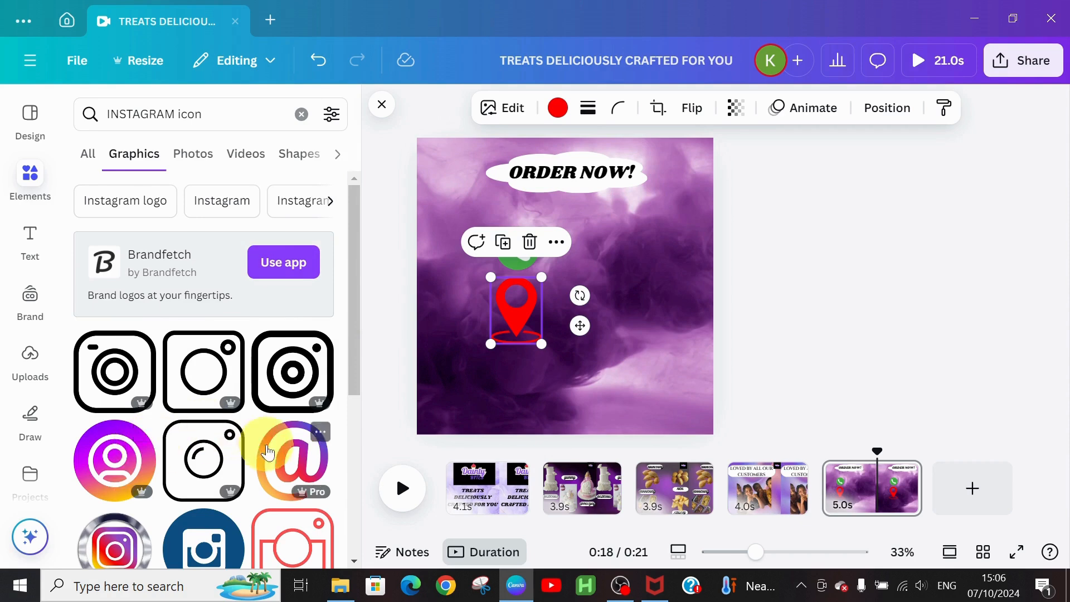
left_click(114, 457)
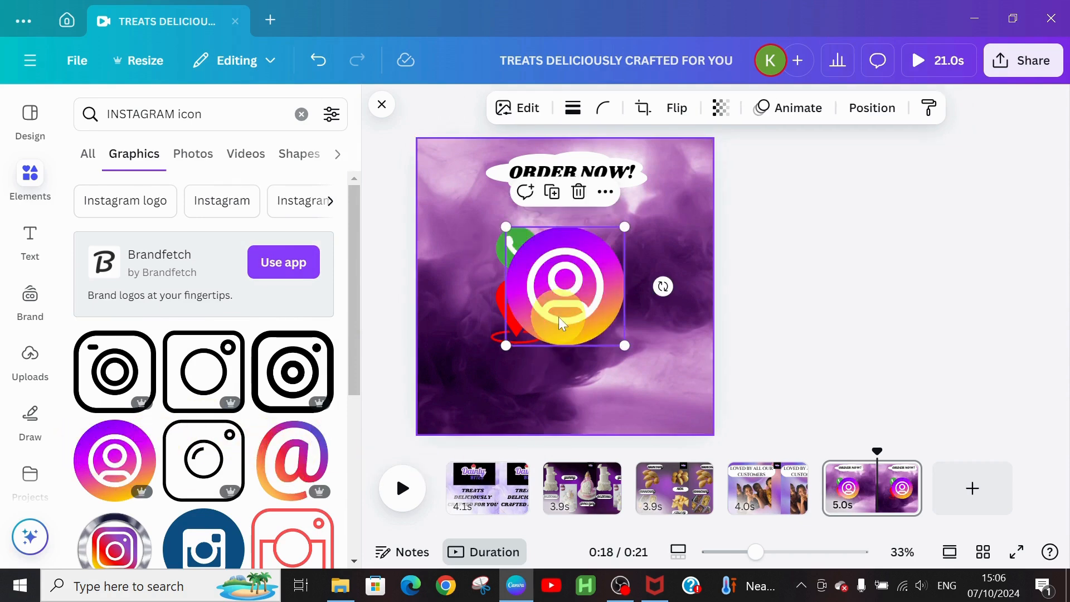
Step: Move the Instagram graphic below the red pin and shrink it
left_click_drag(559, 317, 505, 400)
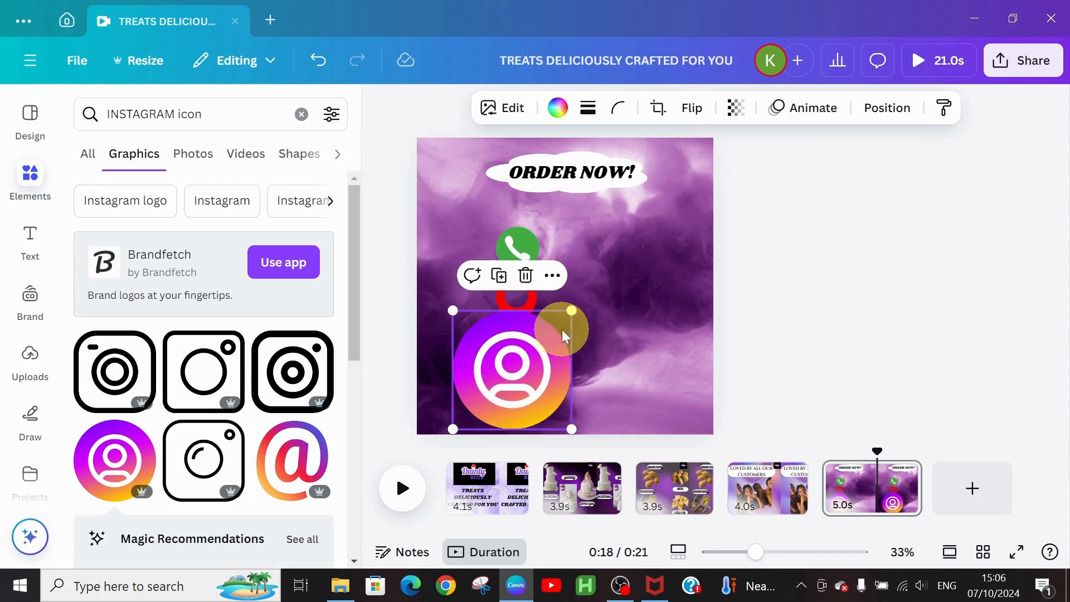
left_click_drag(568, 309, 532, 384)
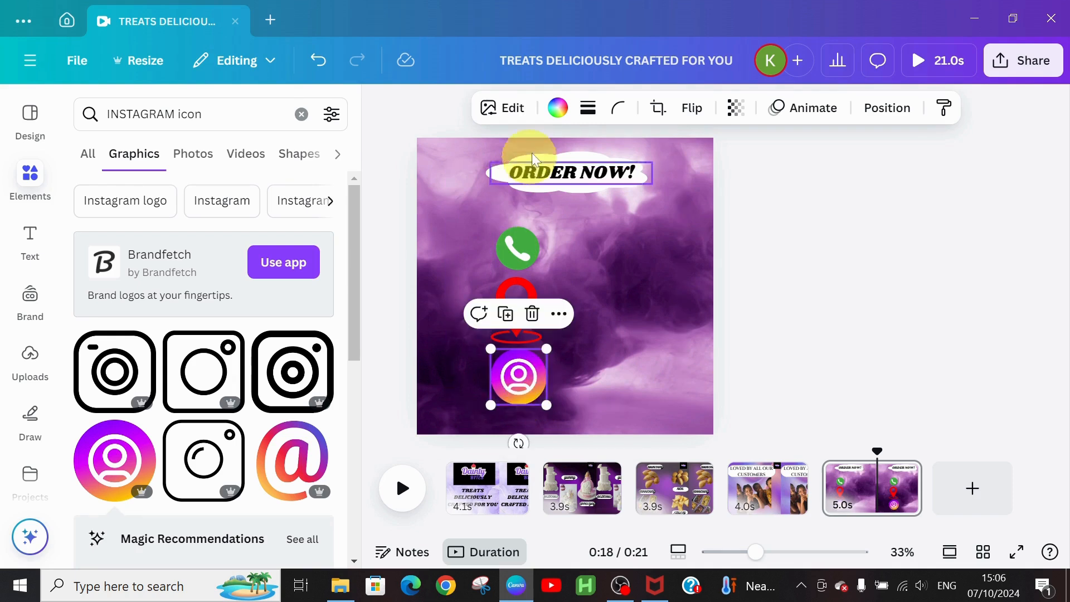
Step: Enlarge the ORDER NOW! heading to font size 75
left_click(577, 170)
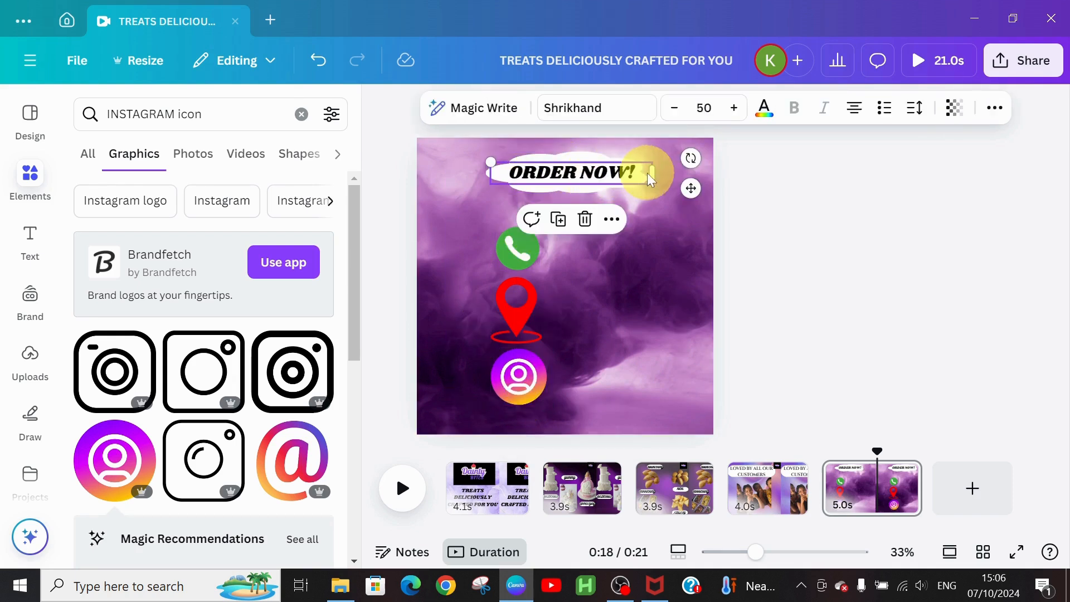
left_click(733, 107)
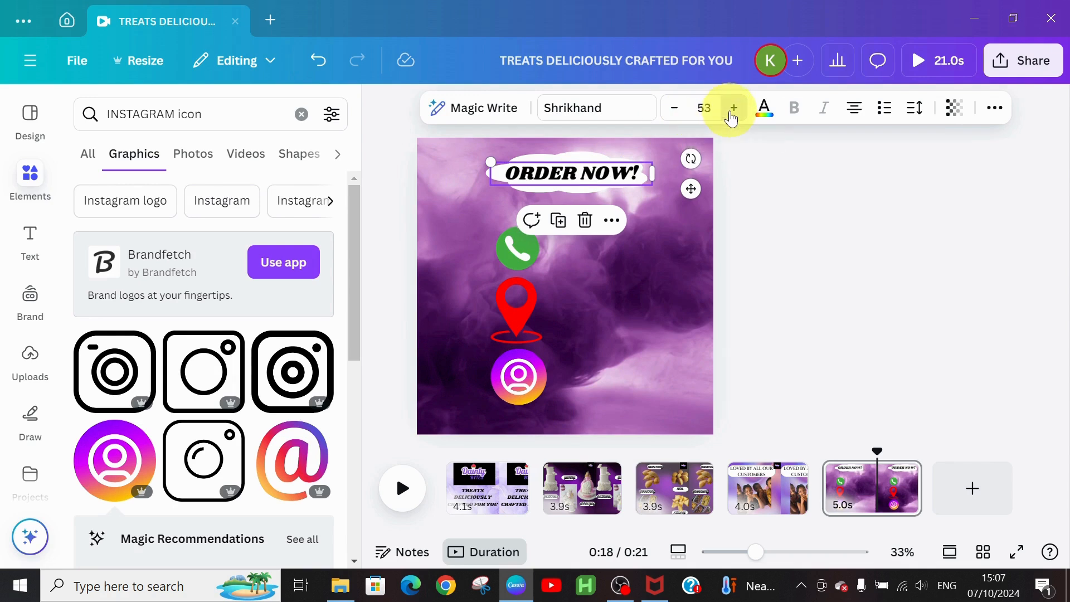
left_click(733, 107)
left_click(733, 108)
left_click(733, 108)
left_click(734, 107)
left_click(733, 108)
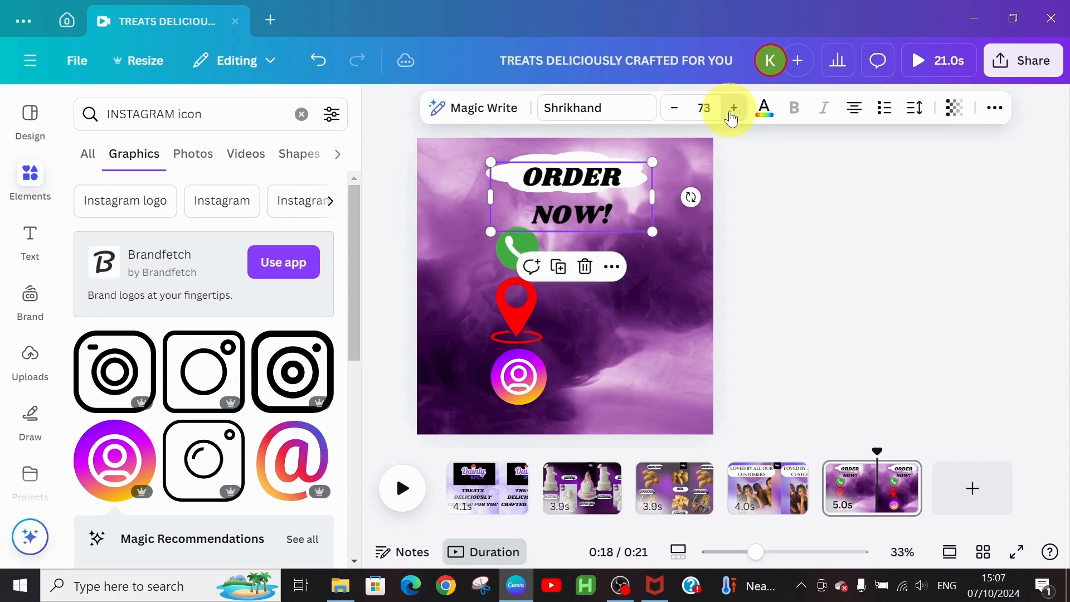
left_click(733, 107)
Step: Resize the white cloud to fit the bigger heading, narrowing its right side
left_click(543, 159)
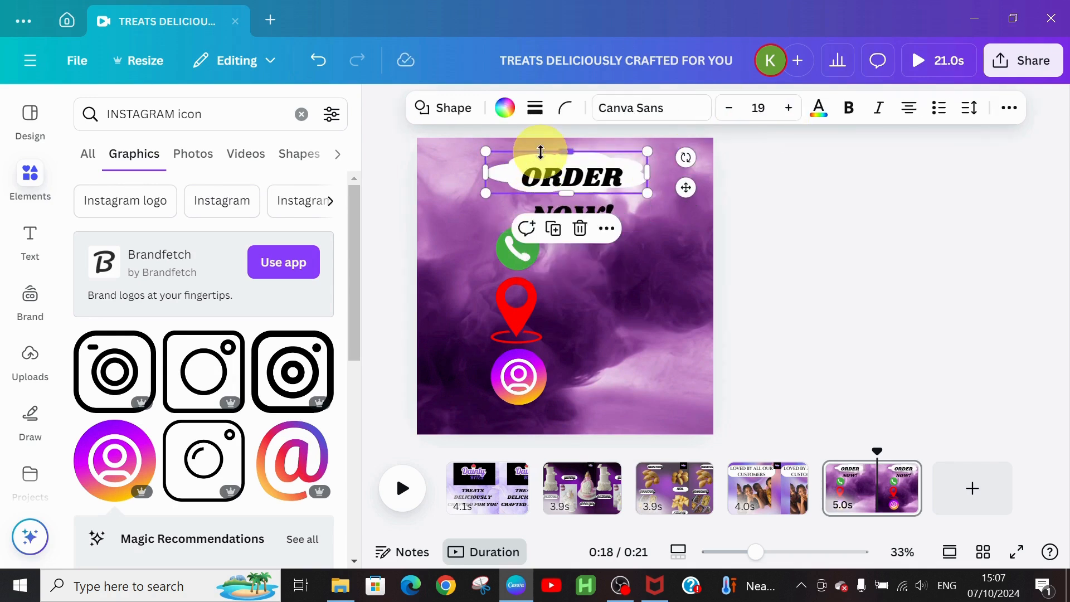
left_click_drag(647, 196, 692, 269)
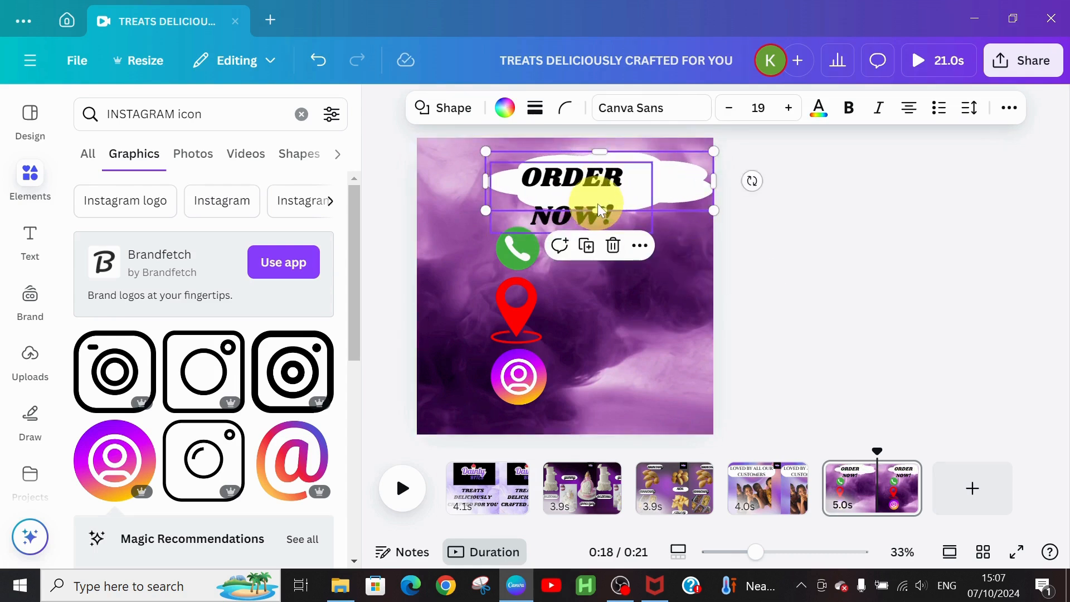
left_click_drag(599, 211, 601, 228)
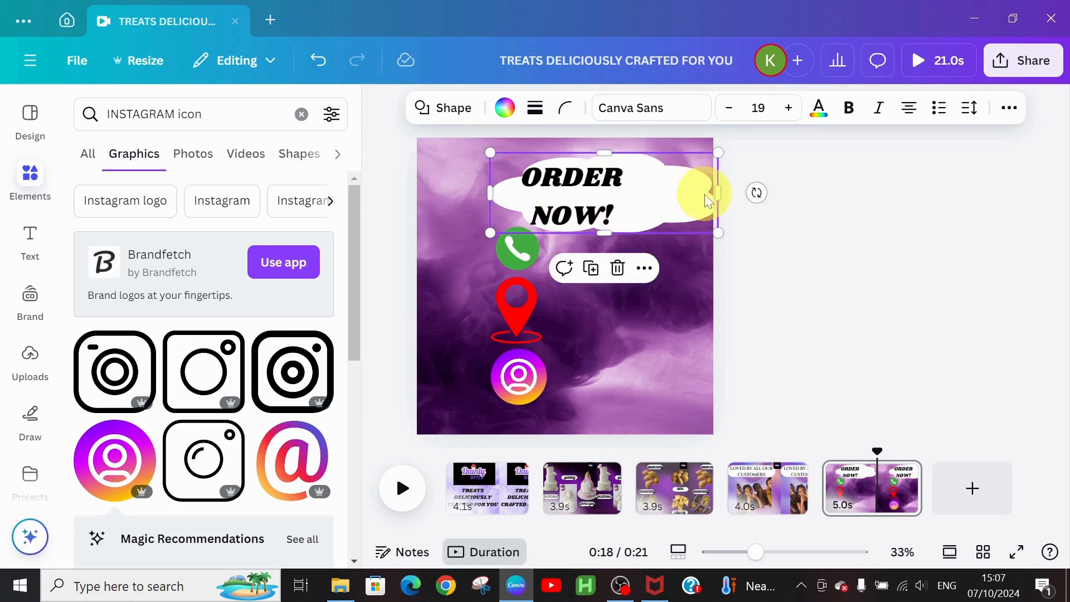
left_click_drag(721, 194, 649, 189)
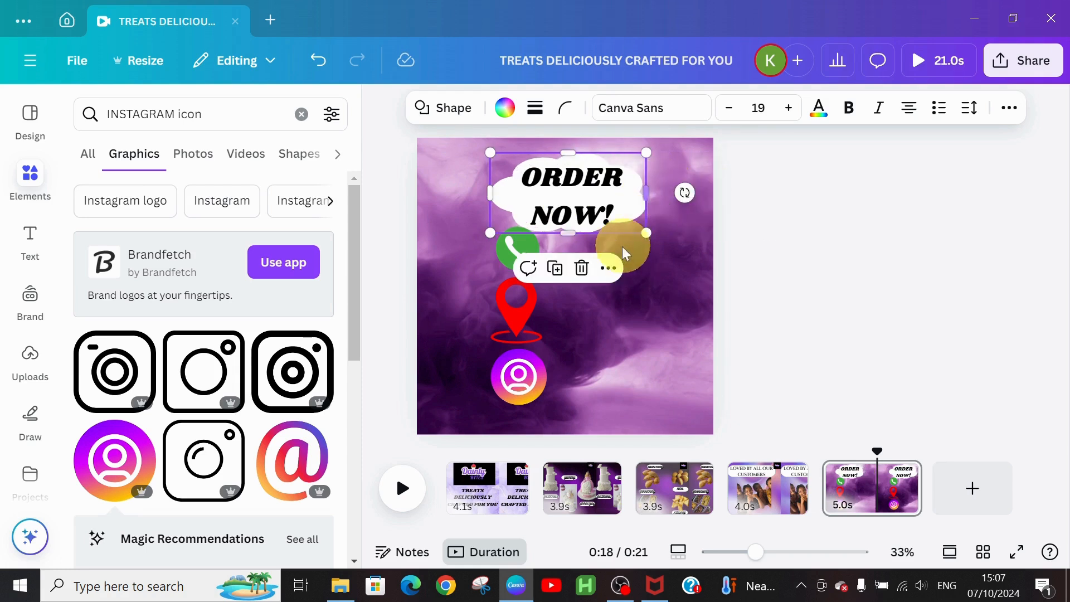
left_click(679, 251)
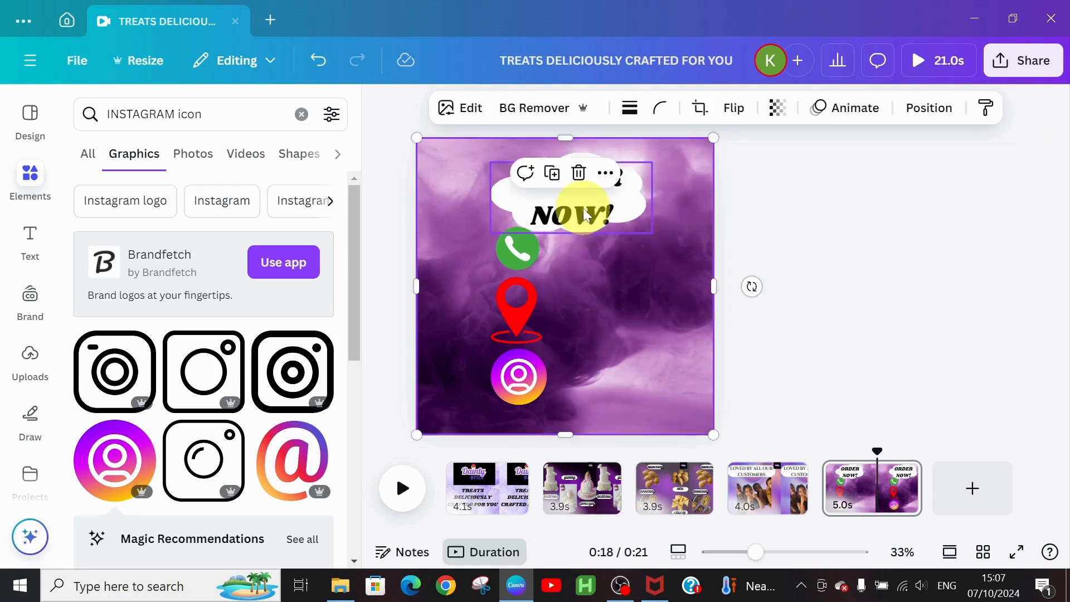
Step: Raise the ORDER NOW! text and its cloud slightly, then deselect
left_click_drag(587, 215, 589, 192)
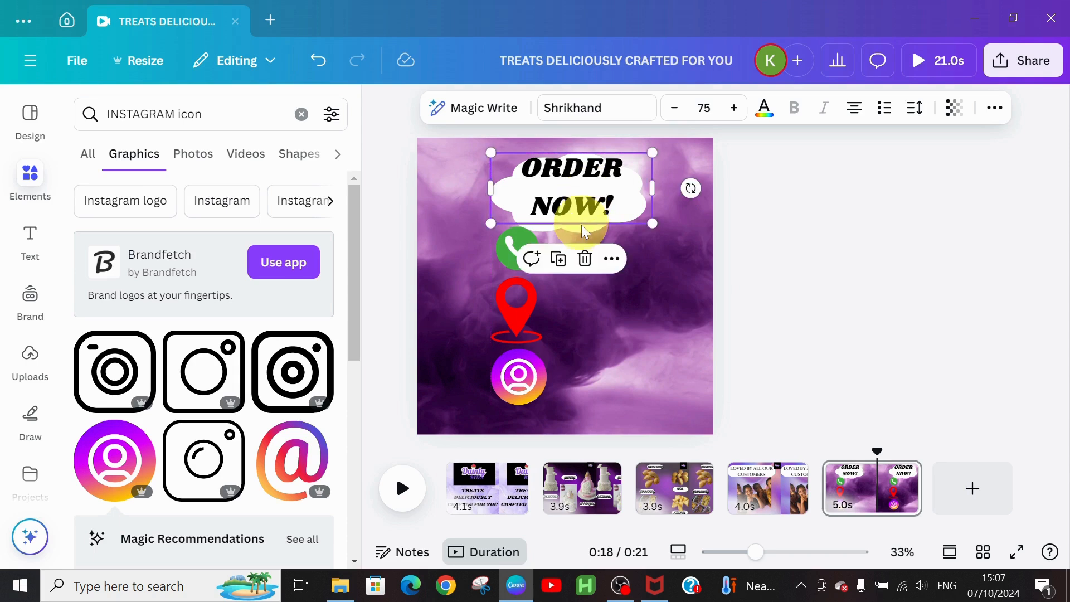
left_click(582, 231)
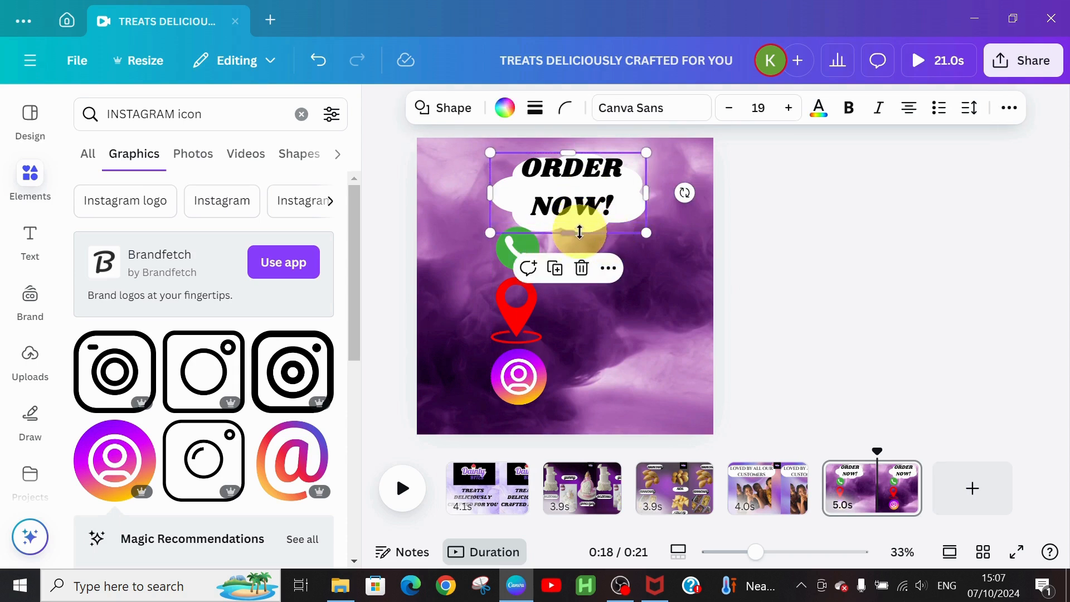
left_click(656, 279)
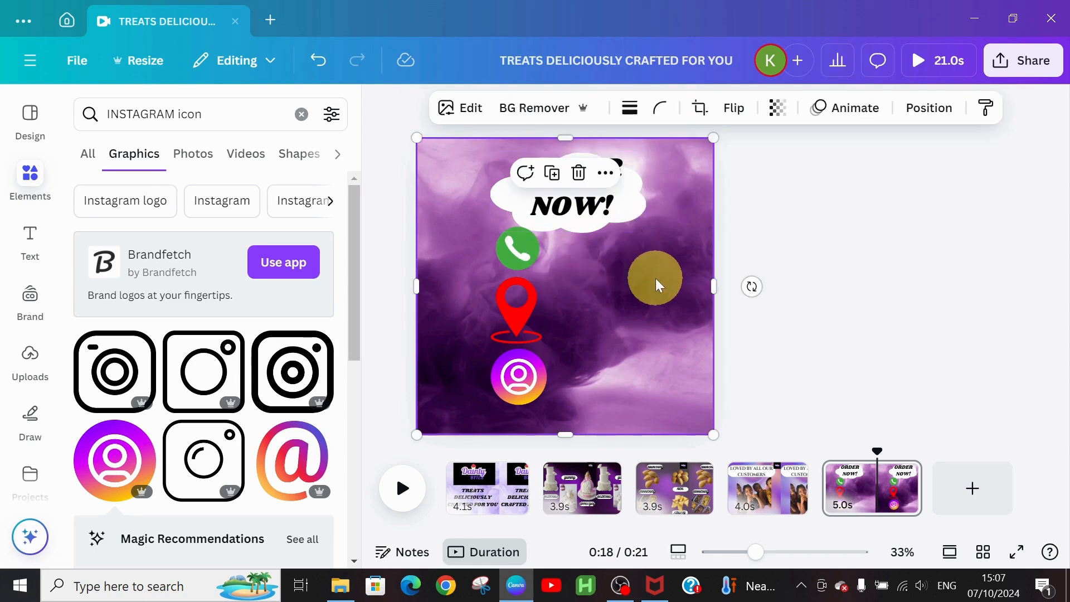
left_click(591, 229)
left_click_drag(591, 224, 590, 219)
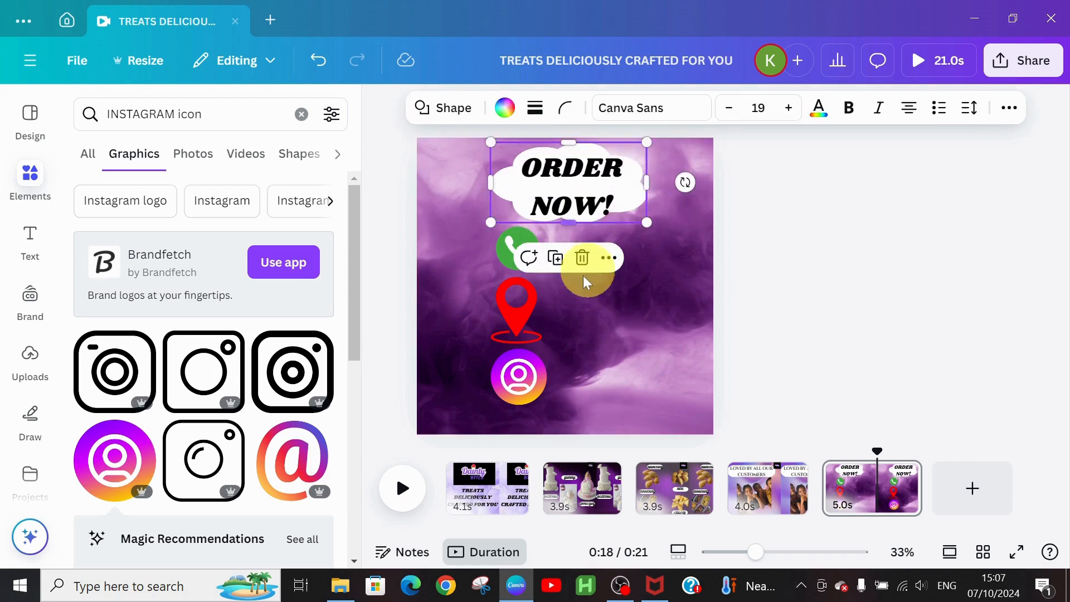
left_click(641, 266)
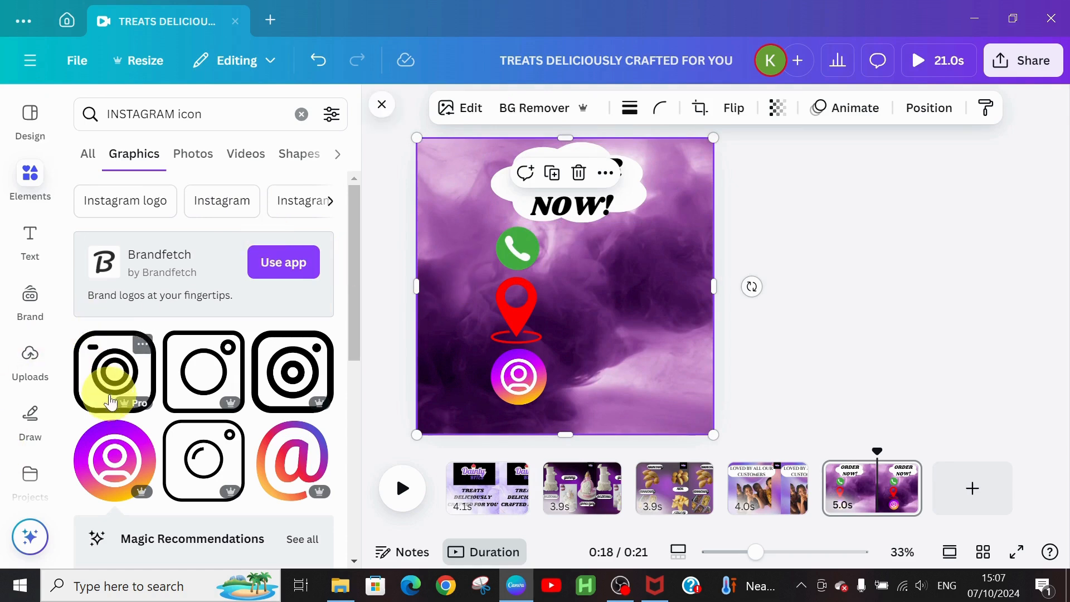
left_click(29, 245)
Step: Add a heading beside the phone icon containing the shop's phone number
left_click(210, 353)
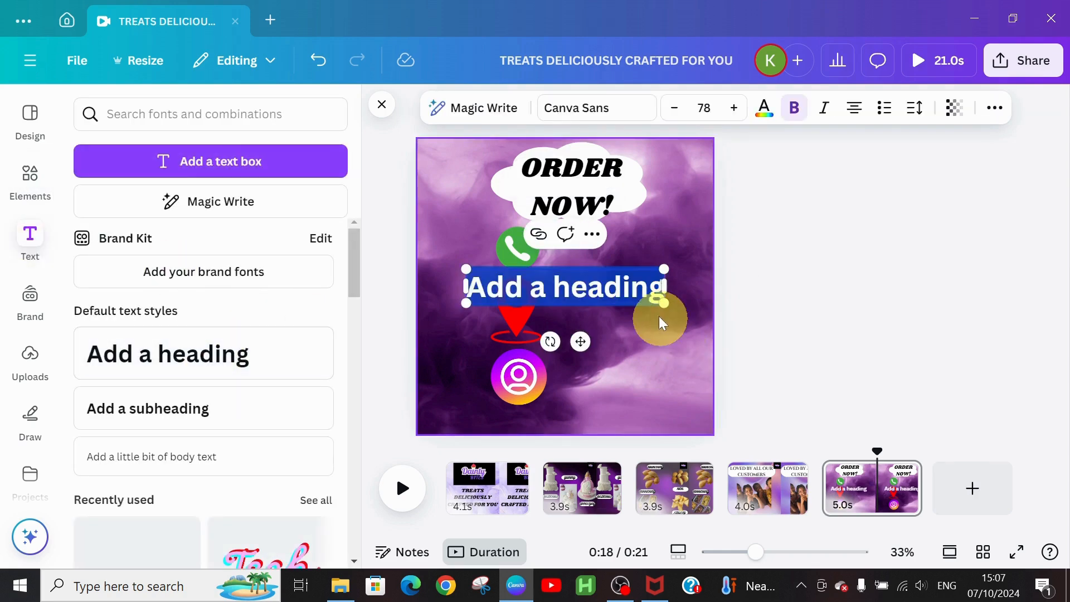
left_click_drag(578, 337, 637, 303)
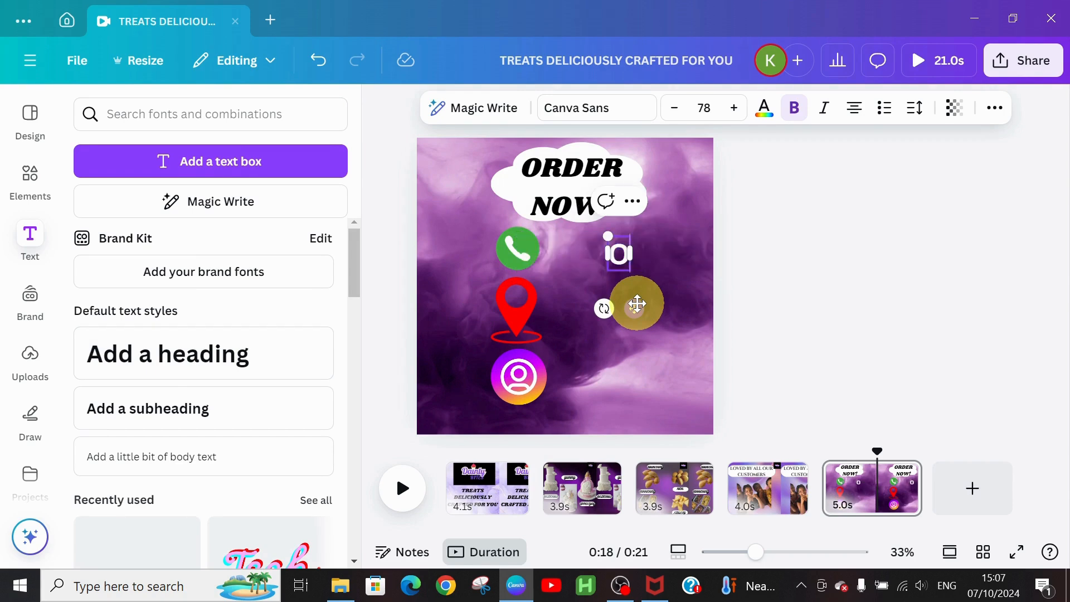
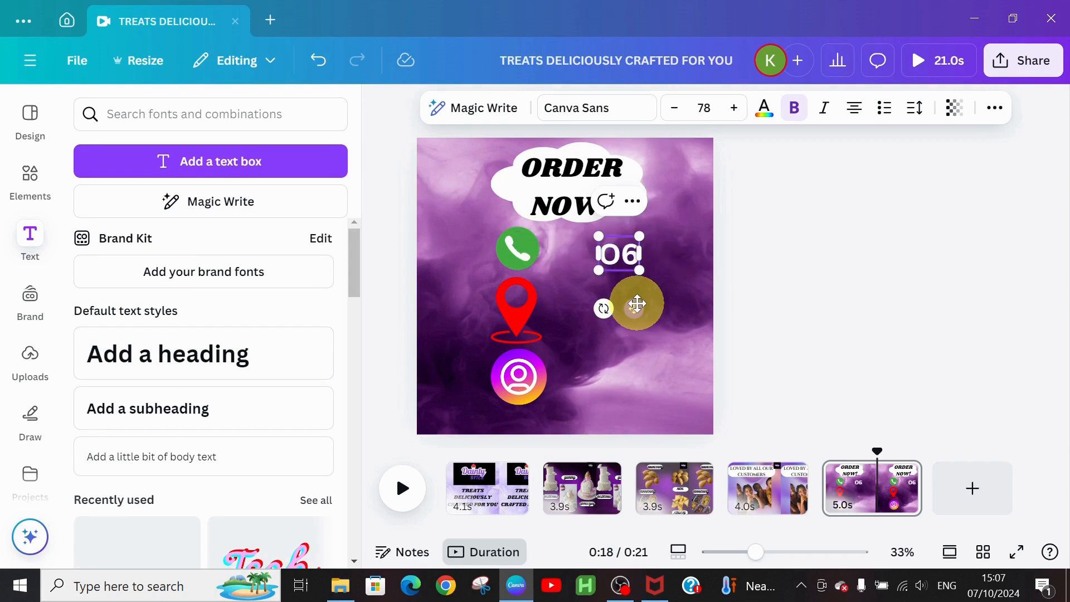
key("BackSpace")
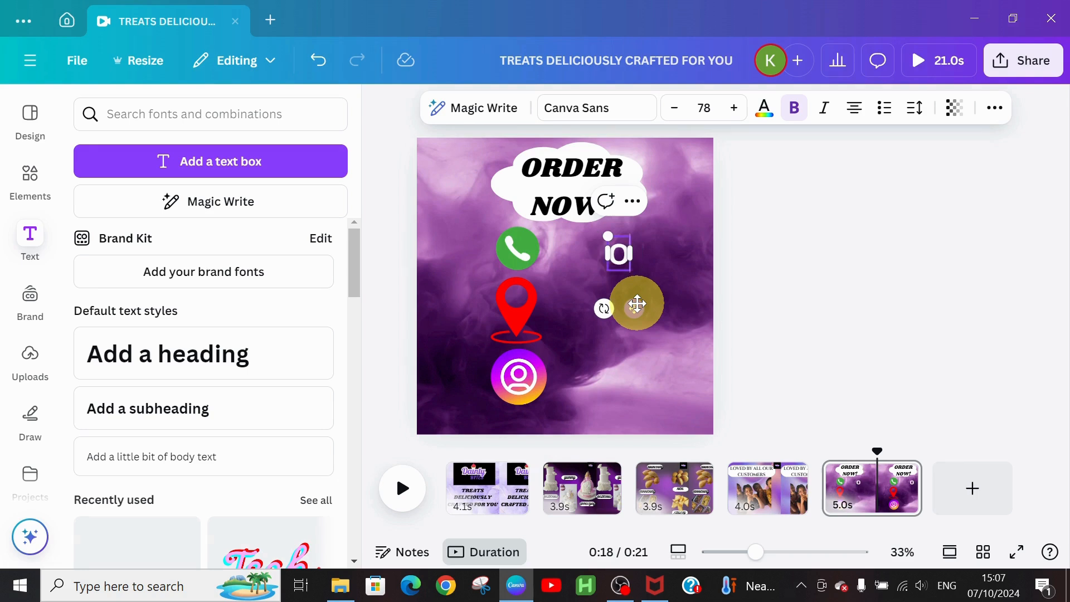
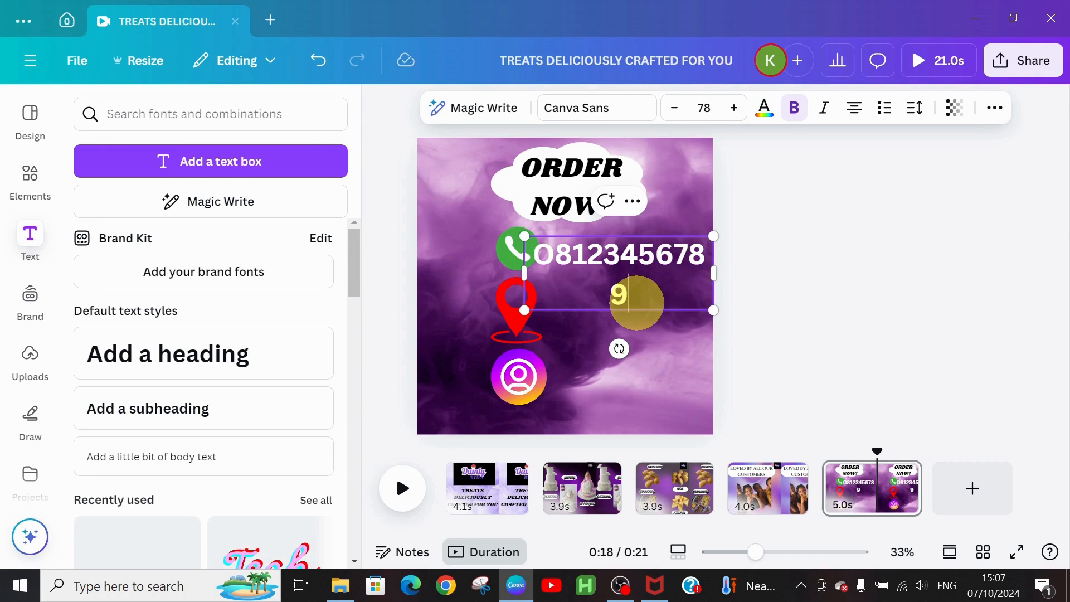
key("BackSpace")
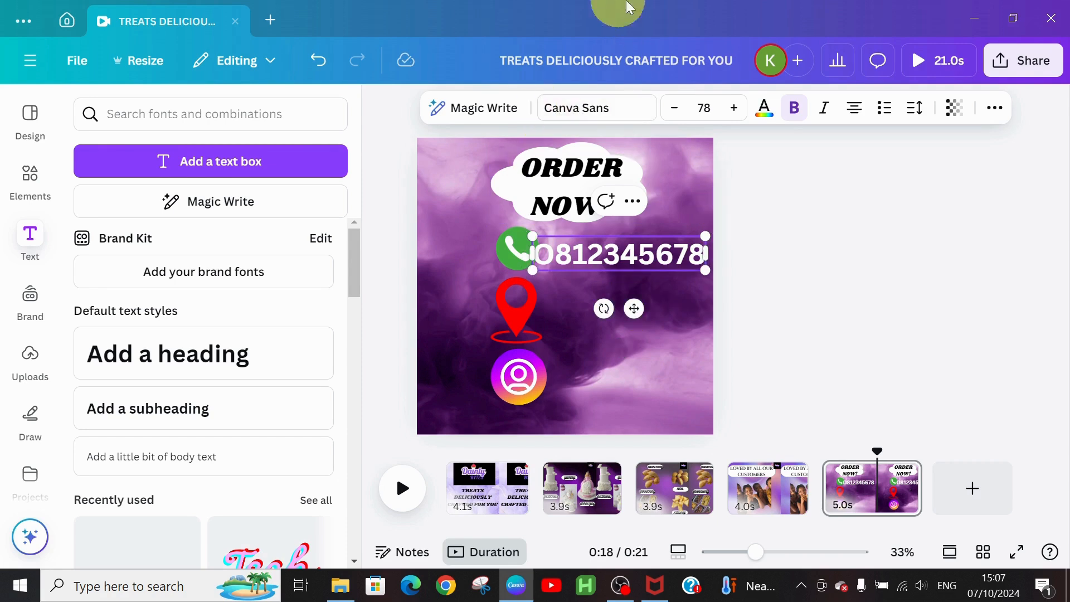
Step: Shrink the phone number to size 65 and align it beside the phone icon
left_click(676, 109)
left_click(676, 109)
left_click(677, 111)
left_click(679, 115)
left_click(675, 109)
left_click(676, 109)
left_click(676, 110)
left_click(676, 109)
left_click(675, 109)
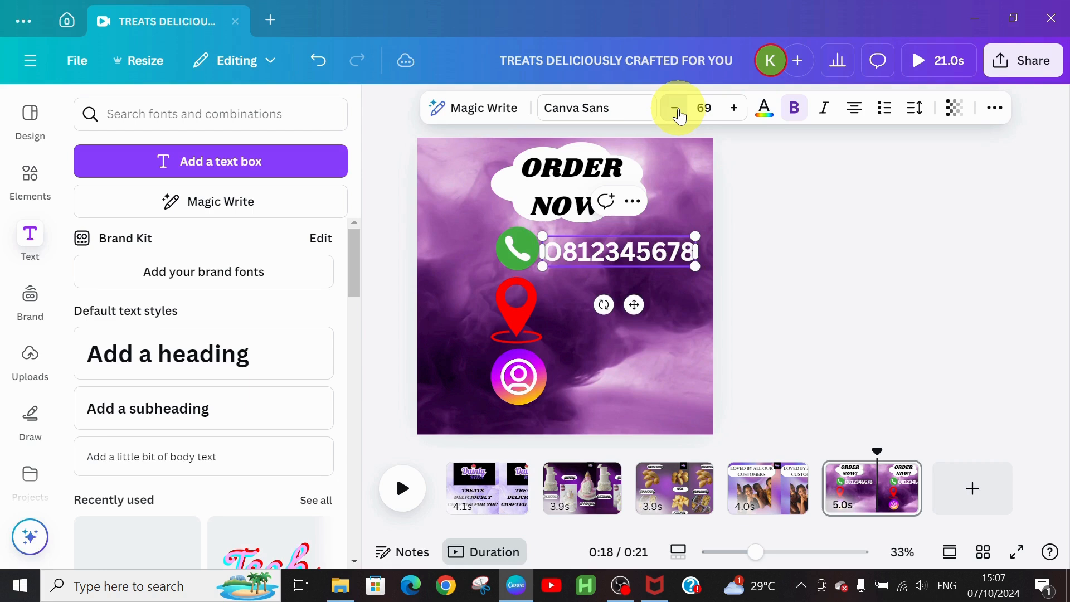
left_click(676, 110)
left_click(677, 110)
left_click(677, 110)
left_click(677, 111)
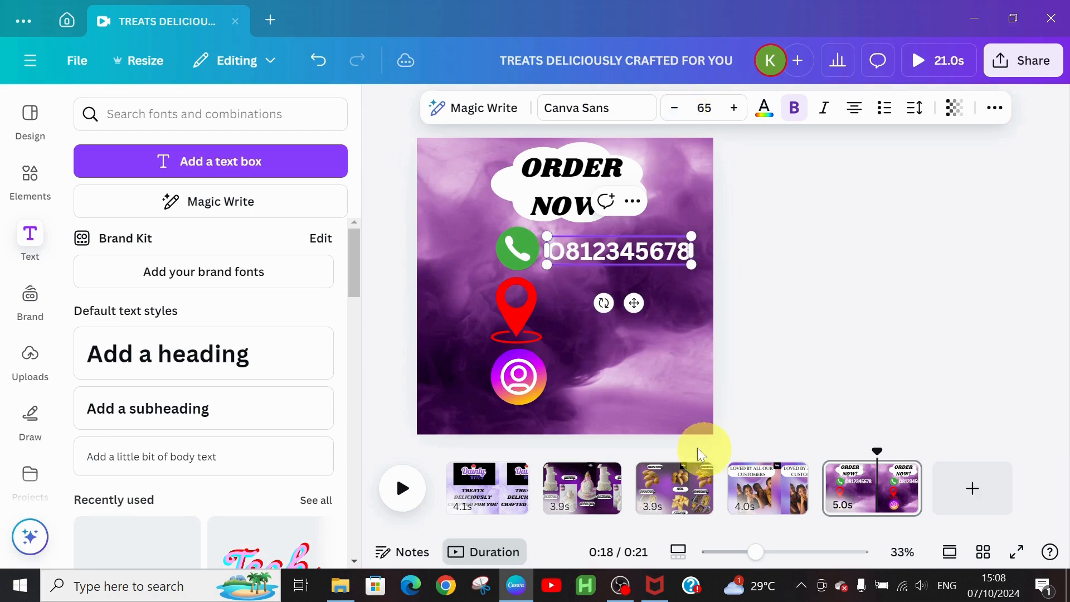
left_click_drag(633, 306, 640, 305)
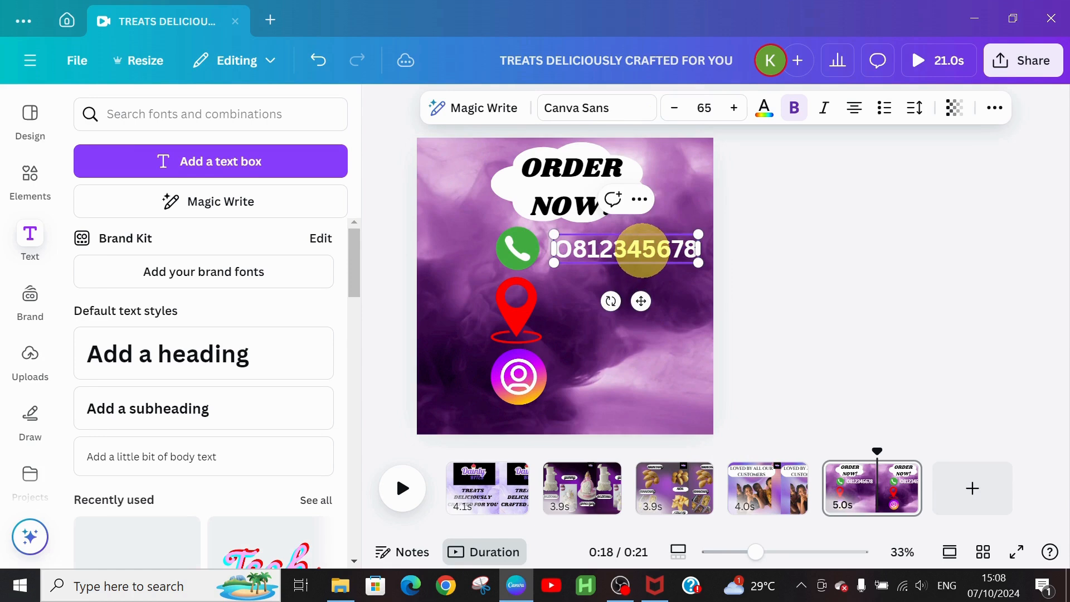
Step: Drag a copy of the phone number text below the original
left_click(675, 227)
left_click(638, 257)
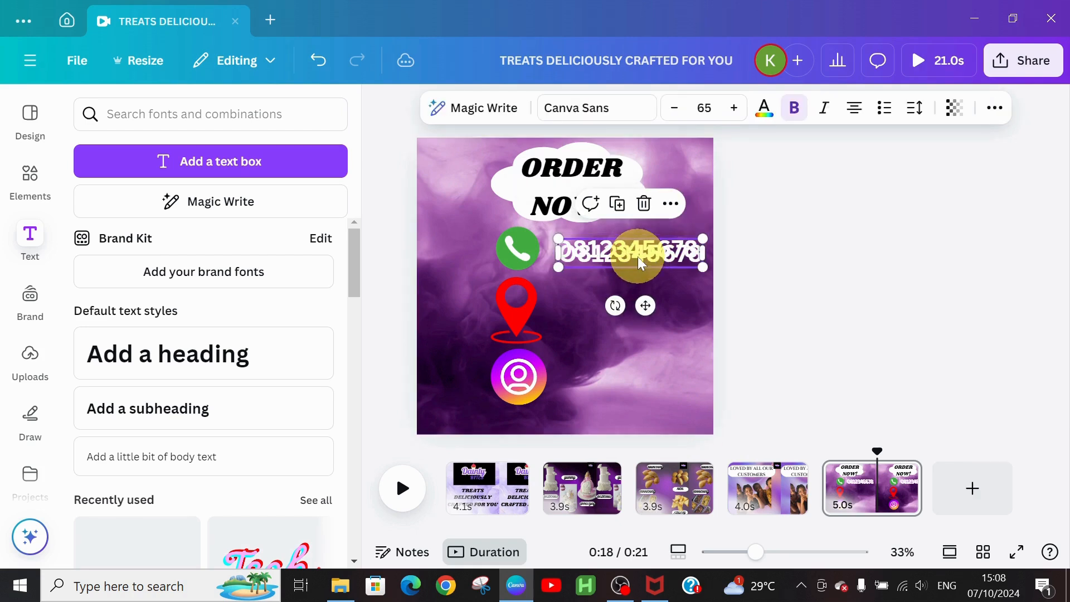
left_click_drag(641, 301, 650, 360)
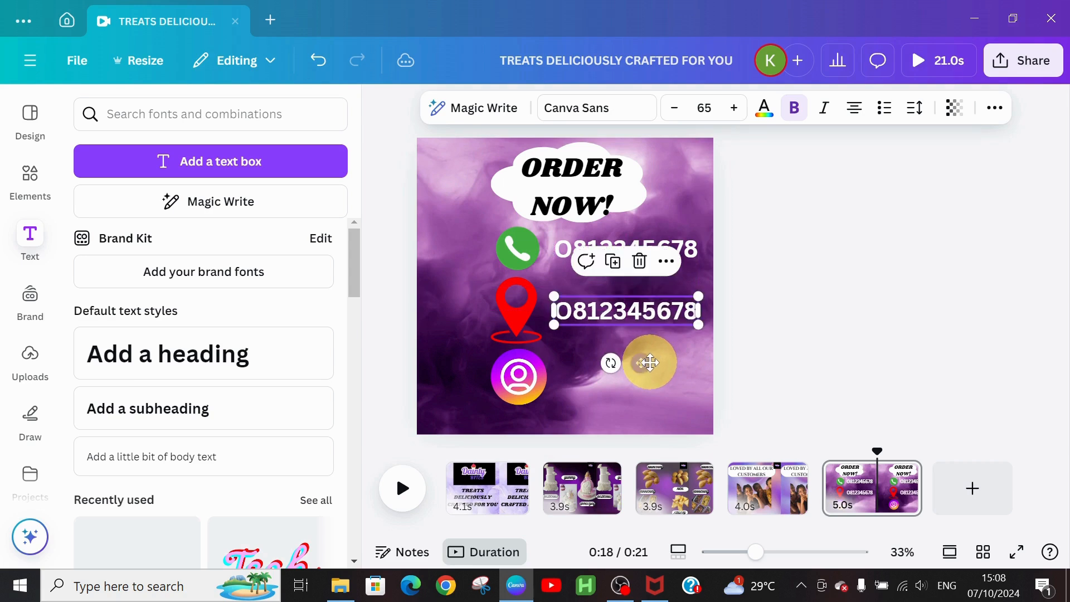
Step: Replace the copied number with the shop's street address
double_click(603, 309)
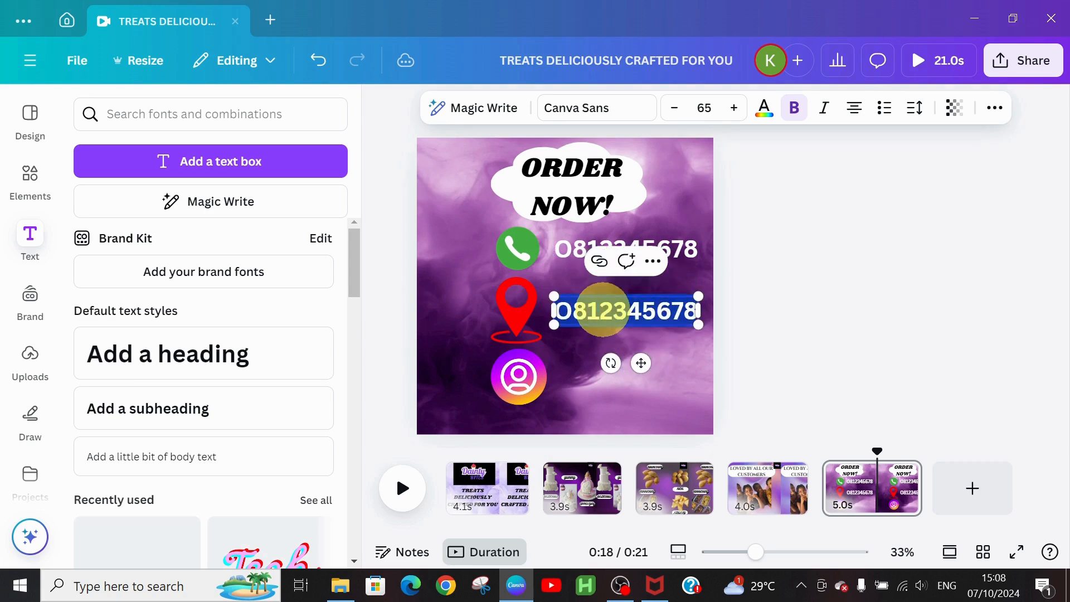
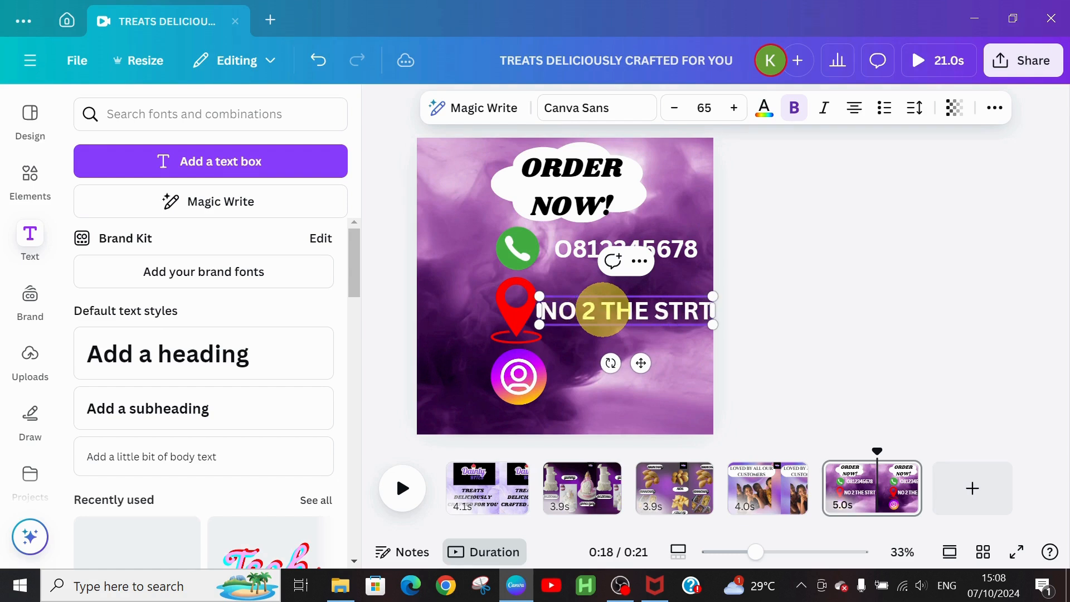
key("BackSpace")
key("BackSpace")
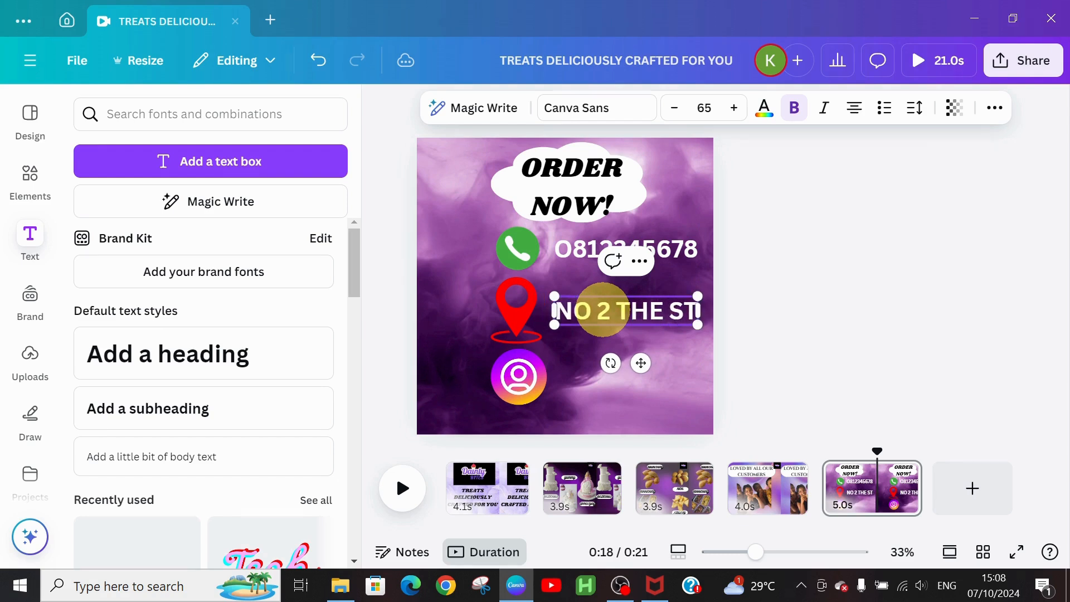
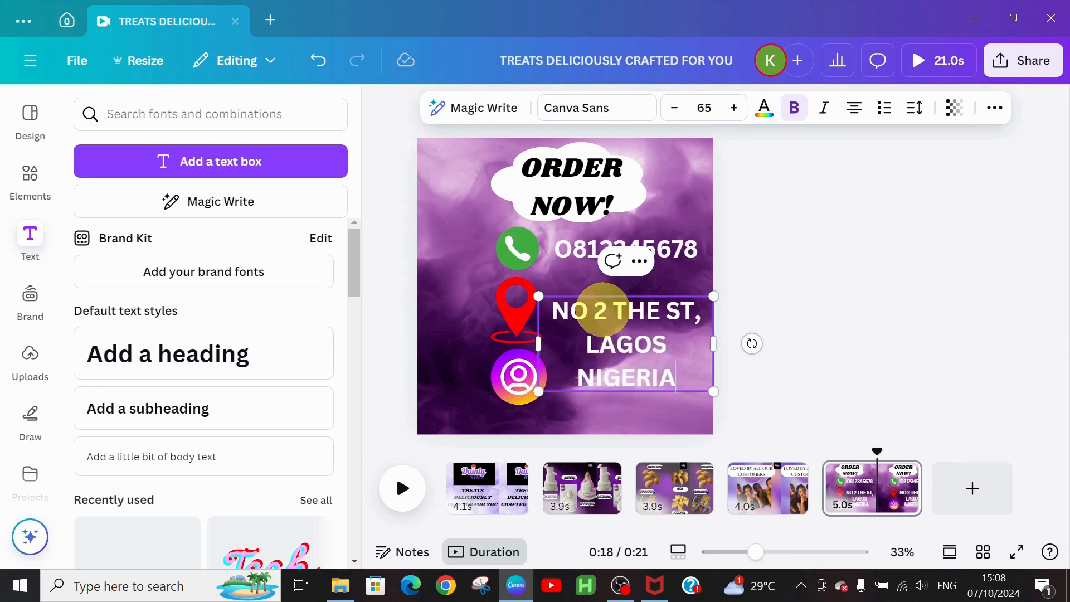
Step: Shrink the address to size 45 and line it up beside the location pin
left_click(676, 114)
left_click(676, 114)
left_click(675, 115)
left_click(675, 114)
left_click(675, 114)
left_click(675, 114)
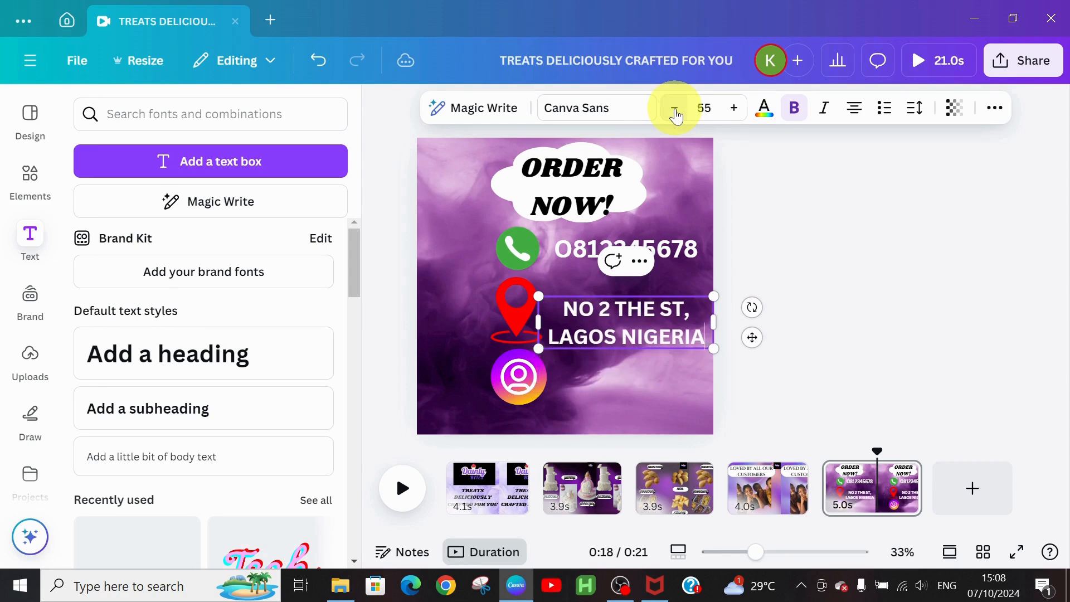
left_click(675, 114)
left_click(676, 114)
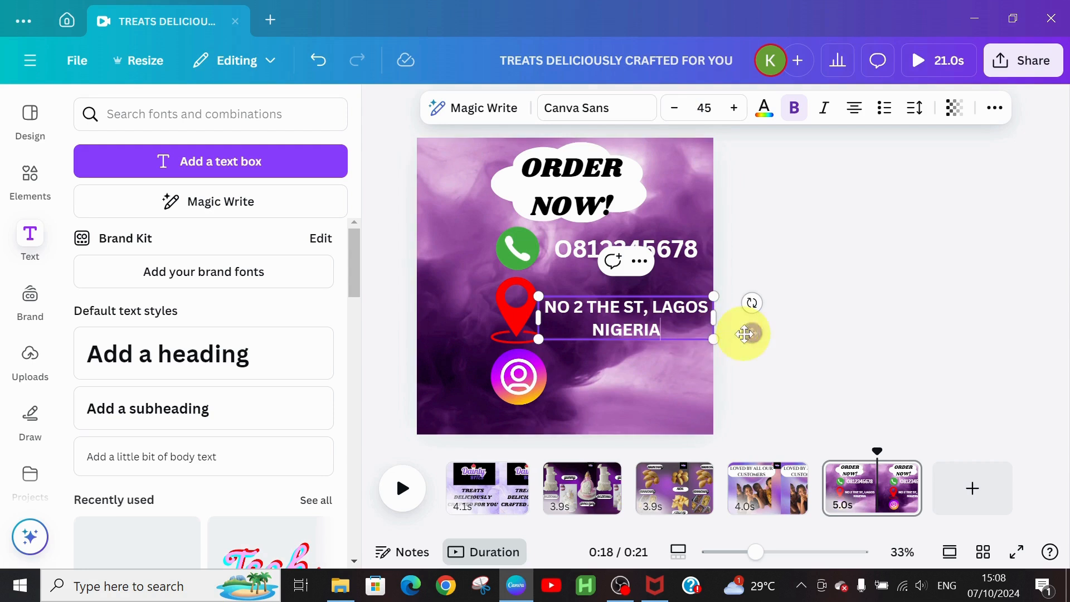
left_click_drag(754, 331, 749, 330)
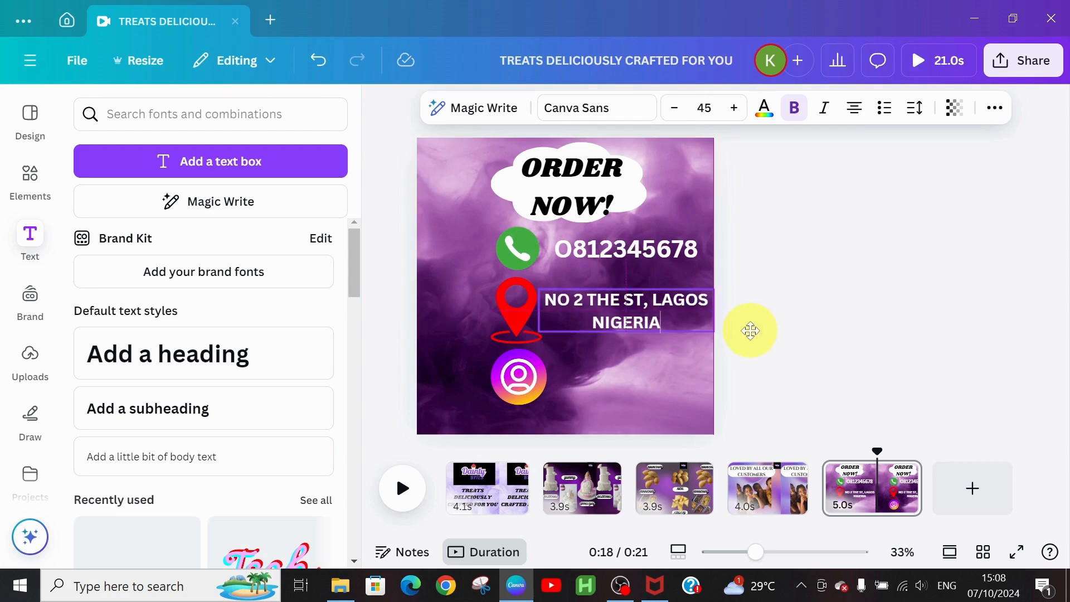
left_click(560, 370)
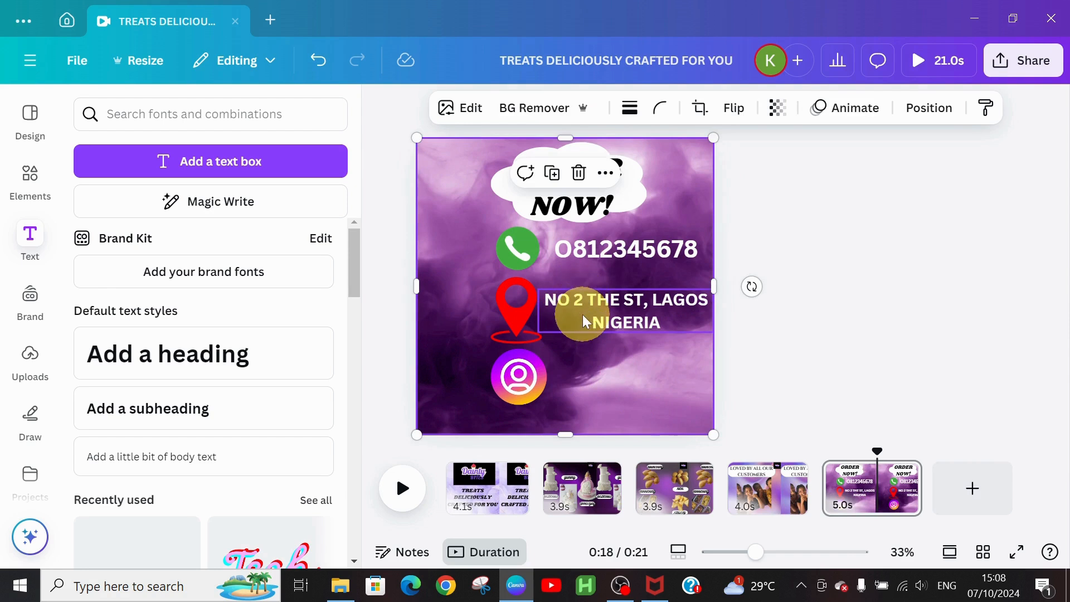
left_click(620, 250)
Step: Duplicate the phone number line with Ctrl+D and move the copy beside the Instagram icon
key("ctrl+d")
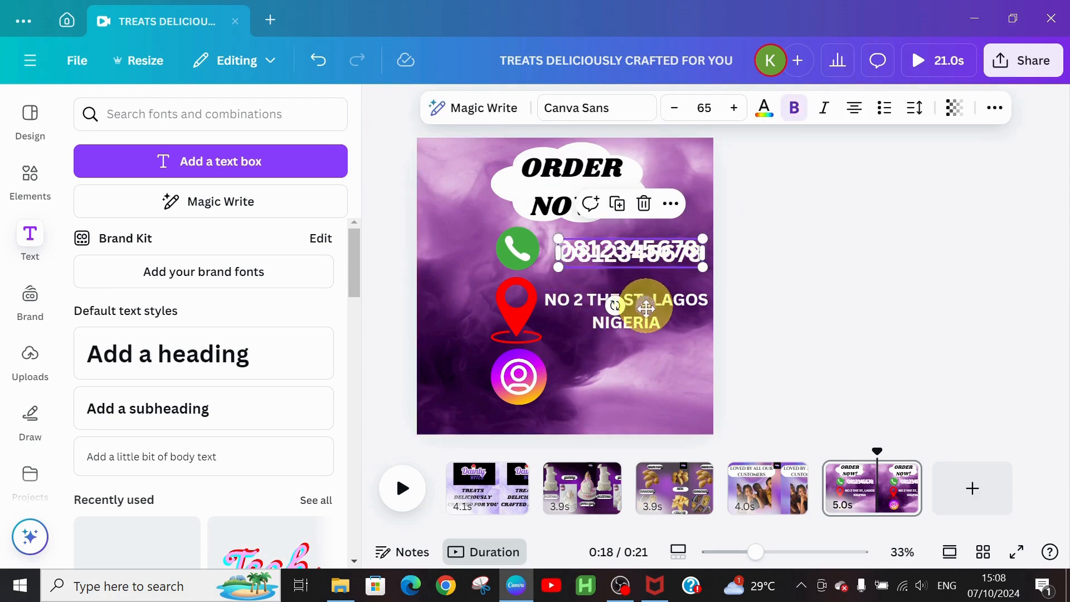
left_click_drag(646, 308, 643, 432)
double_click(649, 379)
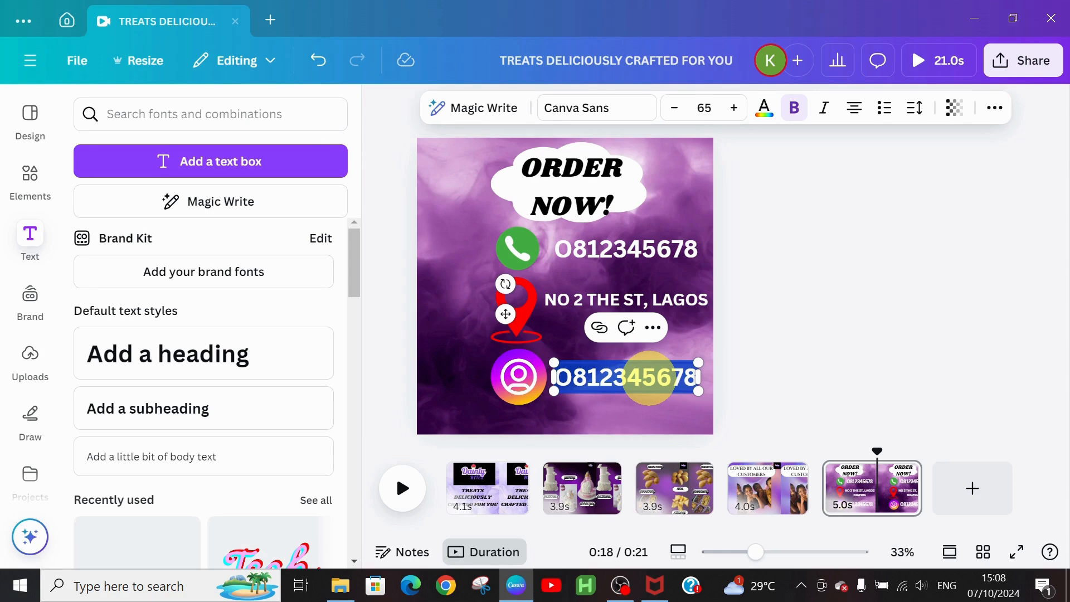
type("@")
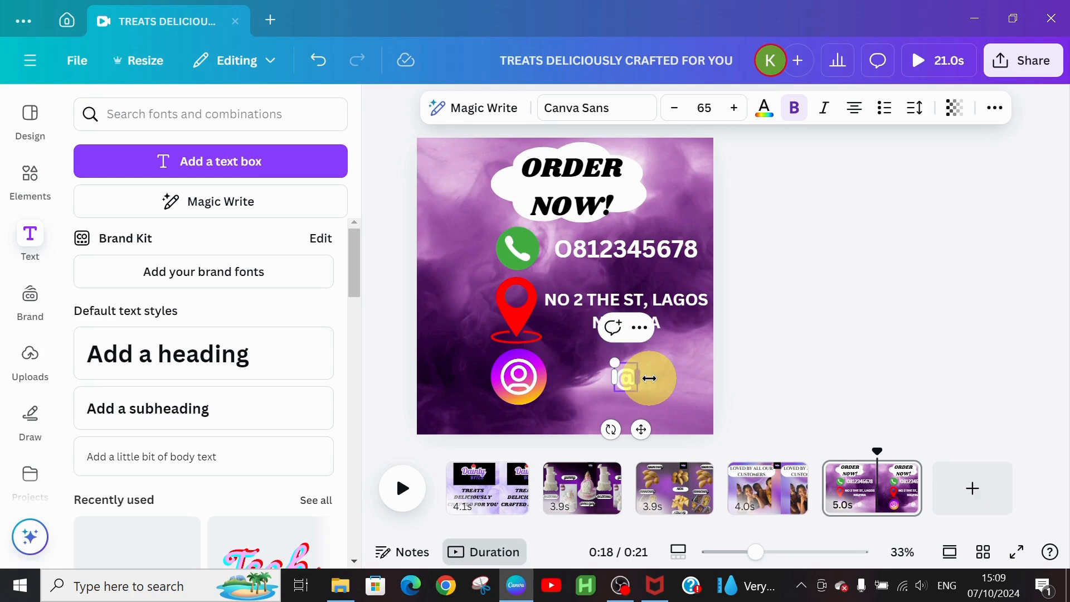
type("DAINTY")
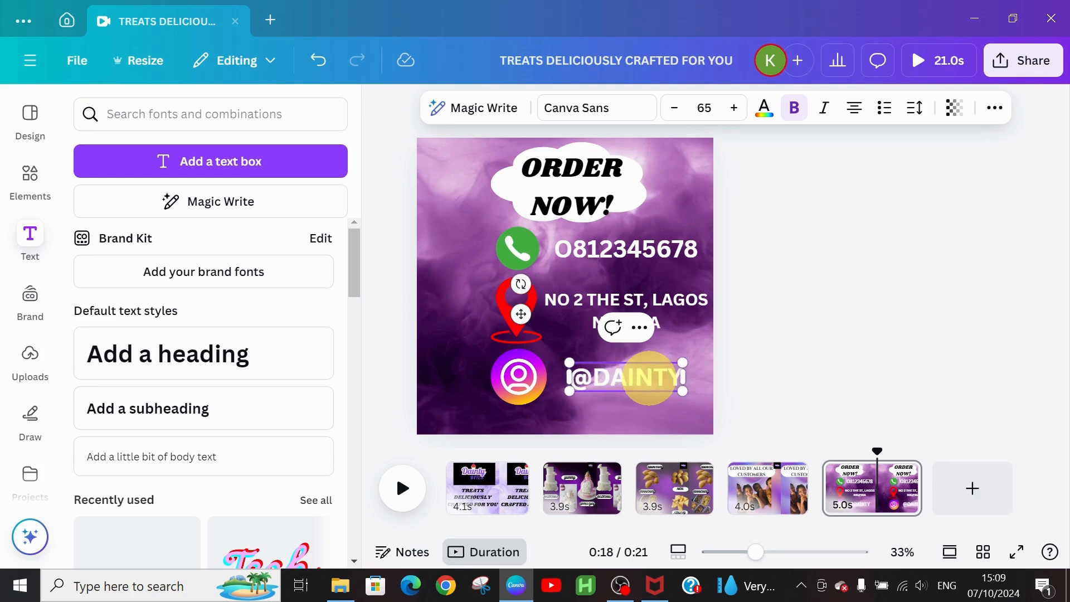
type("BITES")
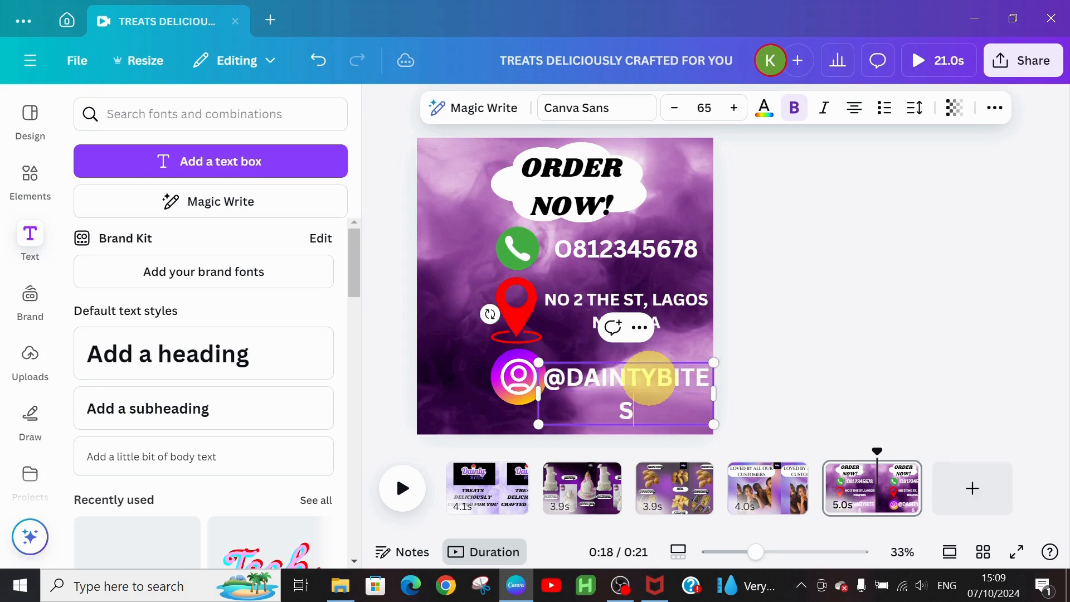
left_click(677, 114)
left_click(677, 114)
left_click(676, 114)
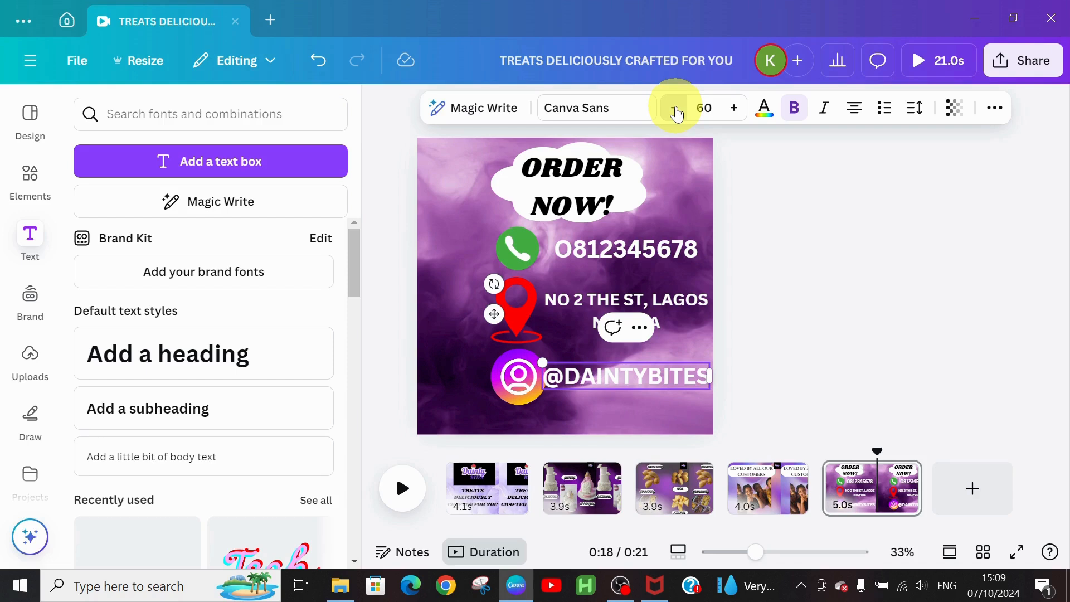
left_click(676, 114)
left_click(677, 114)
left_click(676, 114)
left_click(676, 114)
left_click(677, 114)
left_click(677, 114)
left_click(677, 114)
left_click(676, 114)
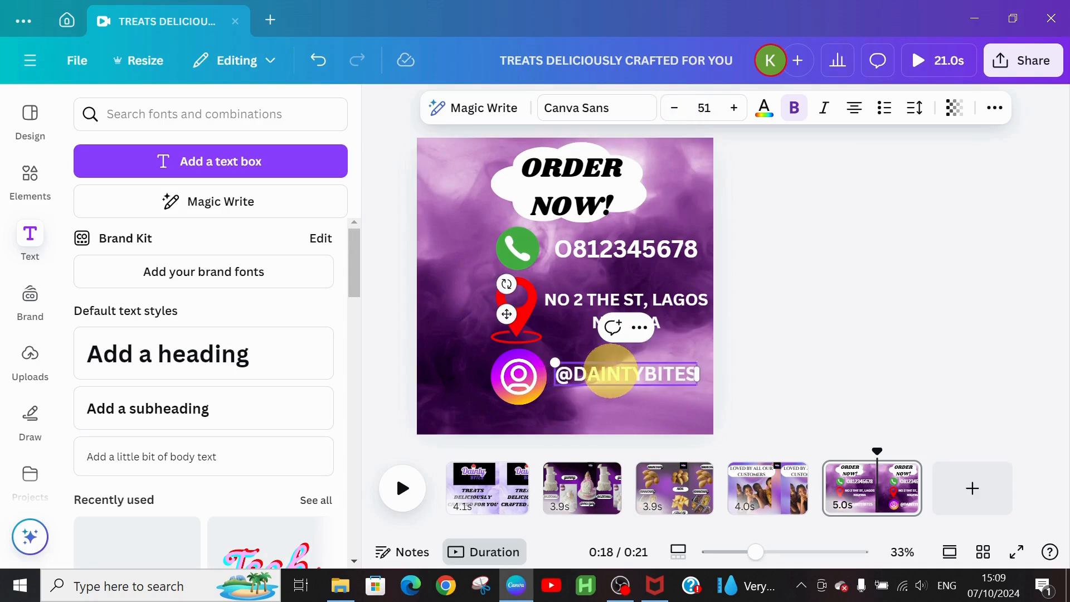
left_click(760, 321)
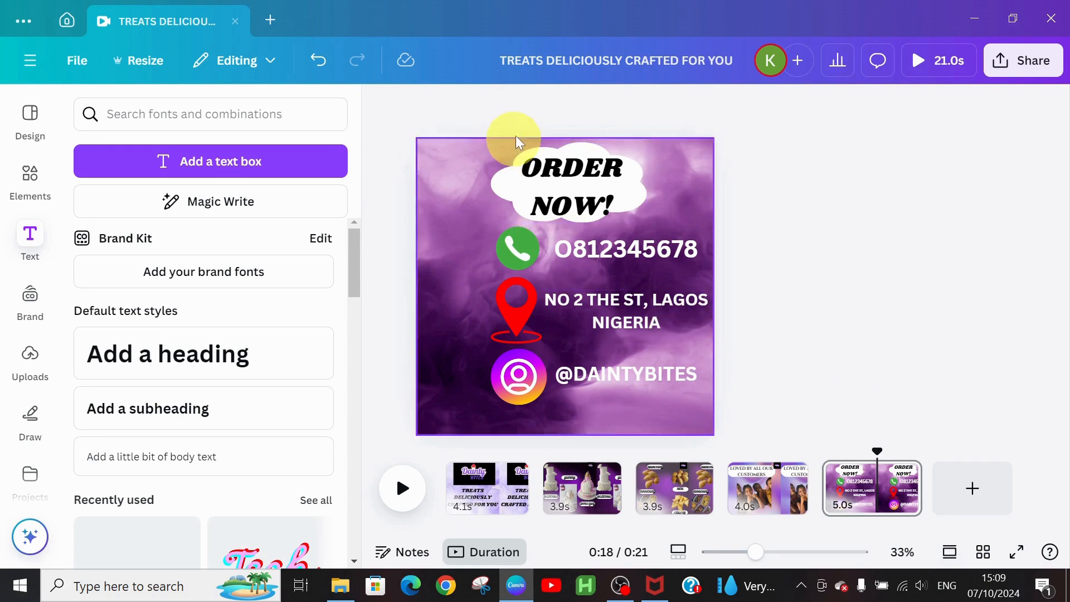
Step: Give the ORDER NOW! heading a Rise animation, after trying Pan
left_click(531, 179)
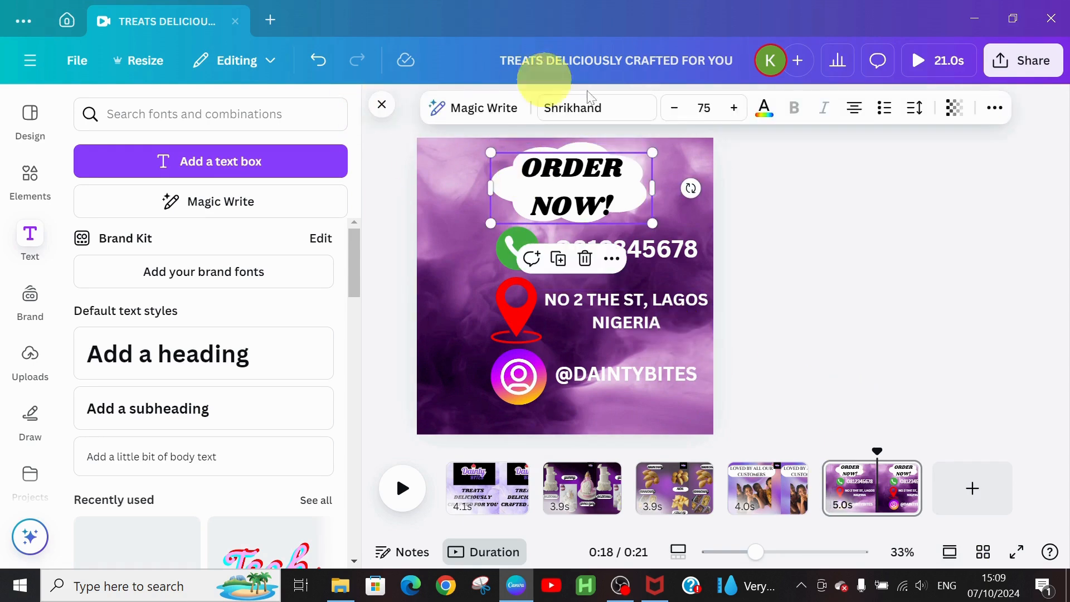
left_click(995, 110)
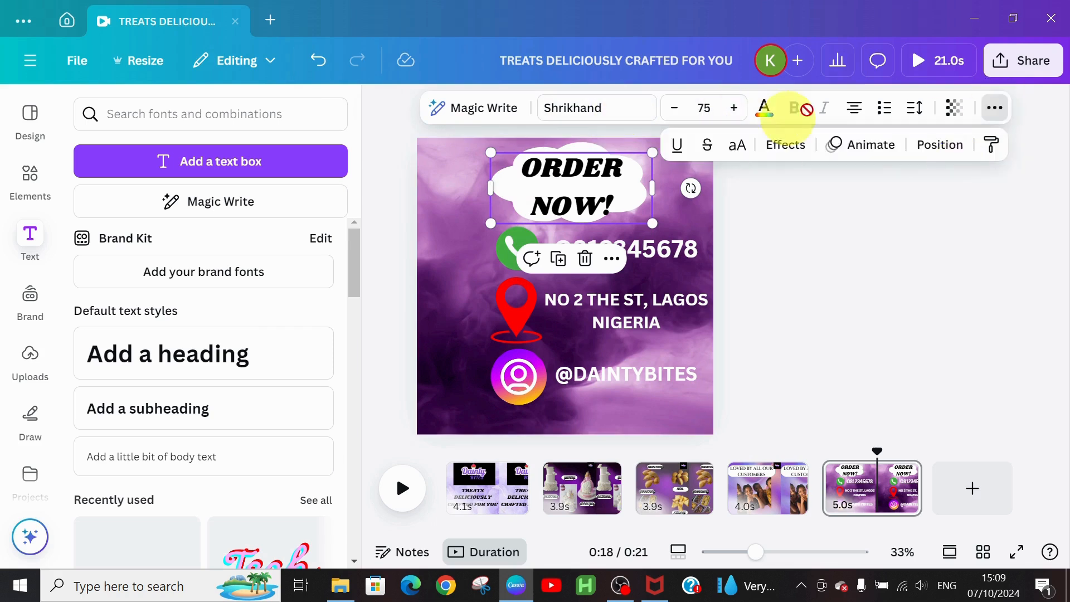
left_click(877, 157)
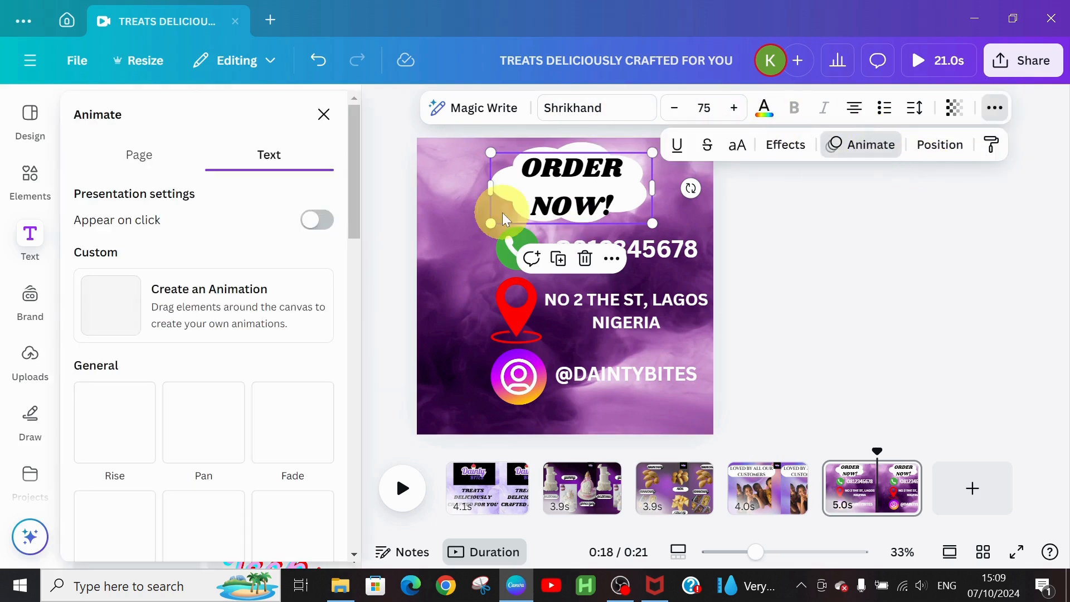
left_click(209, 412)
left_click(109, 438)
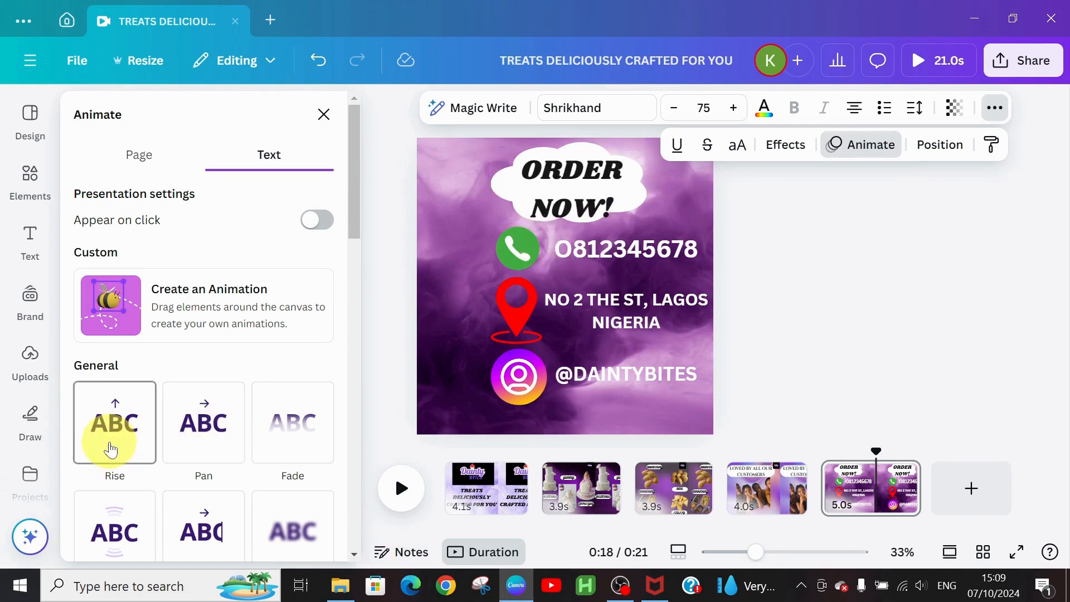
Step: Select the cloud shape behind the heading to preview its animation effects
left_click_drag(354, 234, 337, 526)
scroll(336, 535, "down", 3)
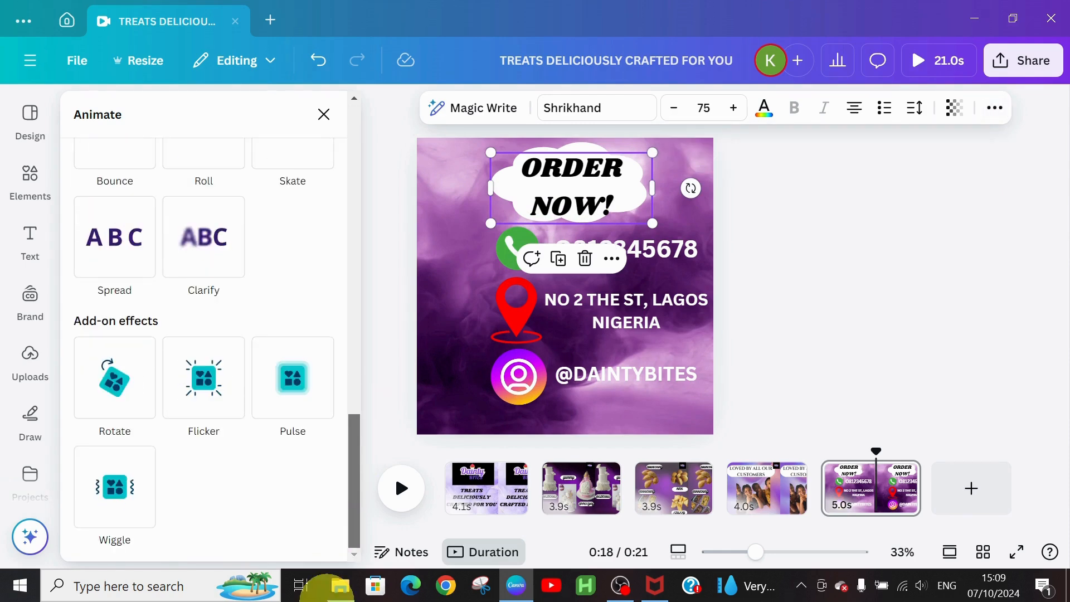
left_click(579, 145)
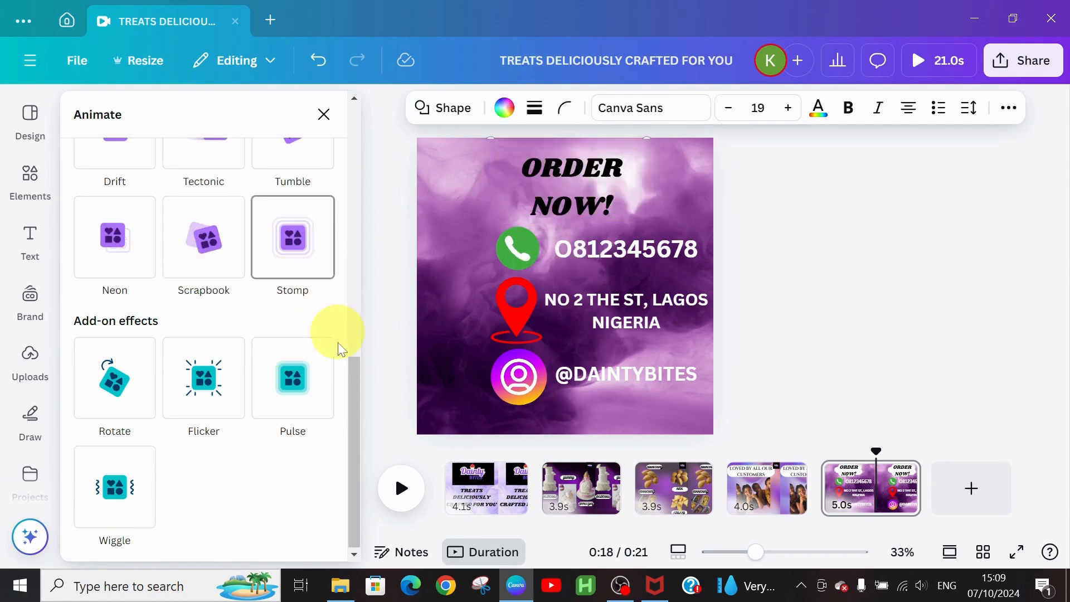
left_click_drag(356, 384, 390, 394)
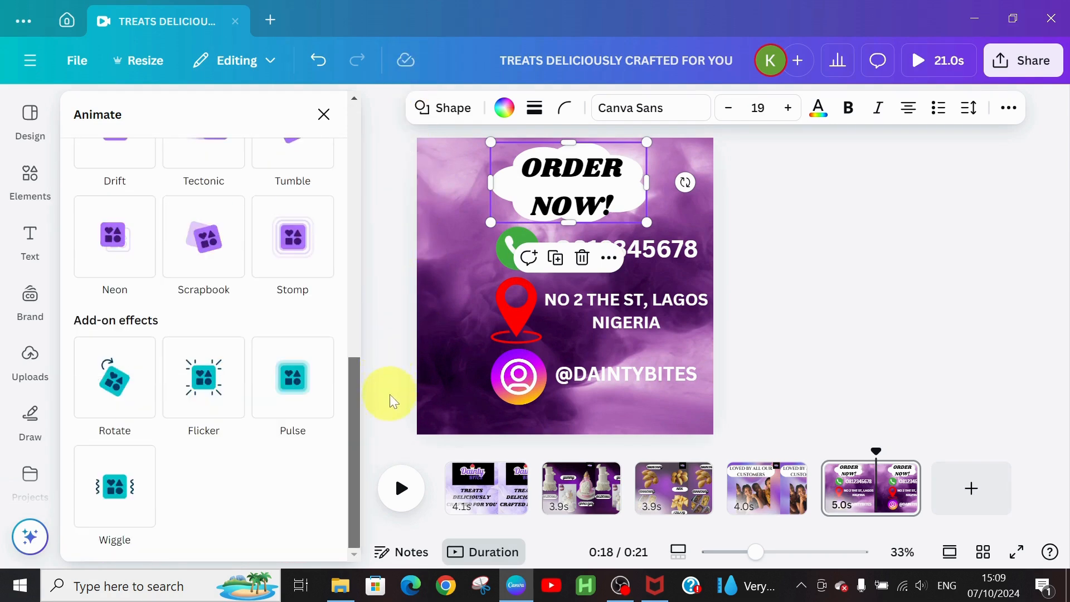
Step: Add a Flicker effect to the cloud and a Bounce animation to ORDER NOW!
left_click(208, 393)
left_click(560, 182)
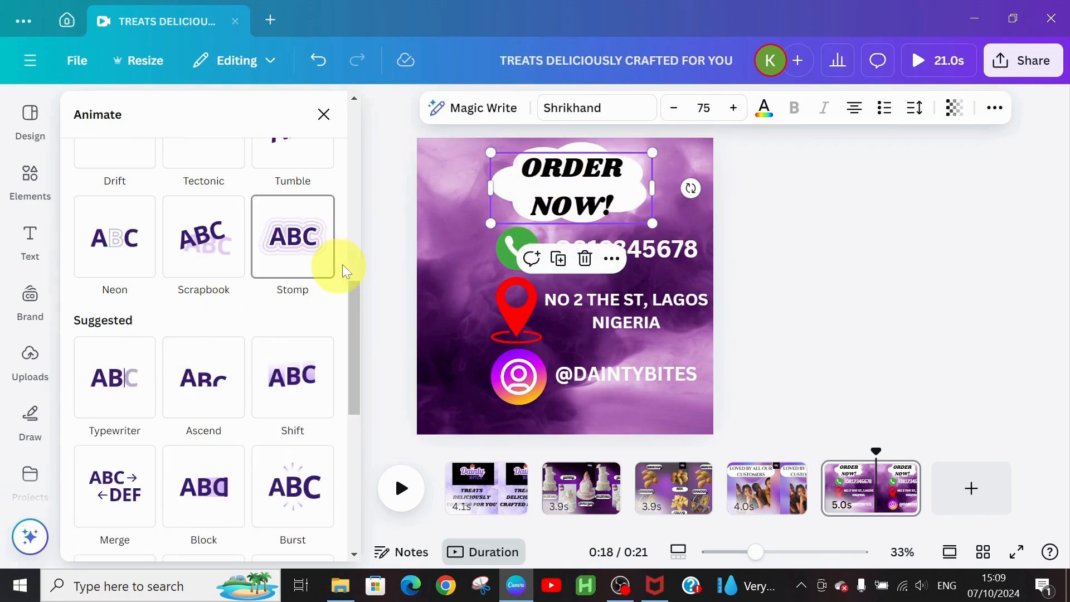
left_click_drag(349, 289, 372, 400)
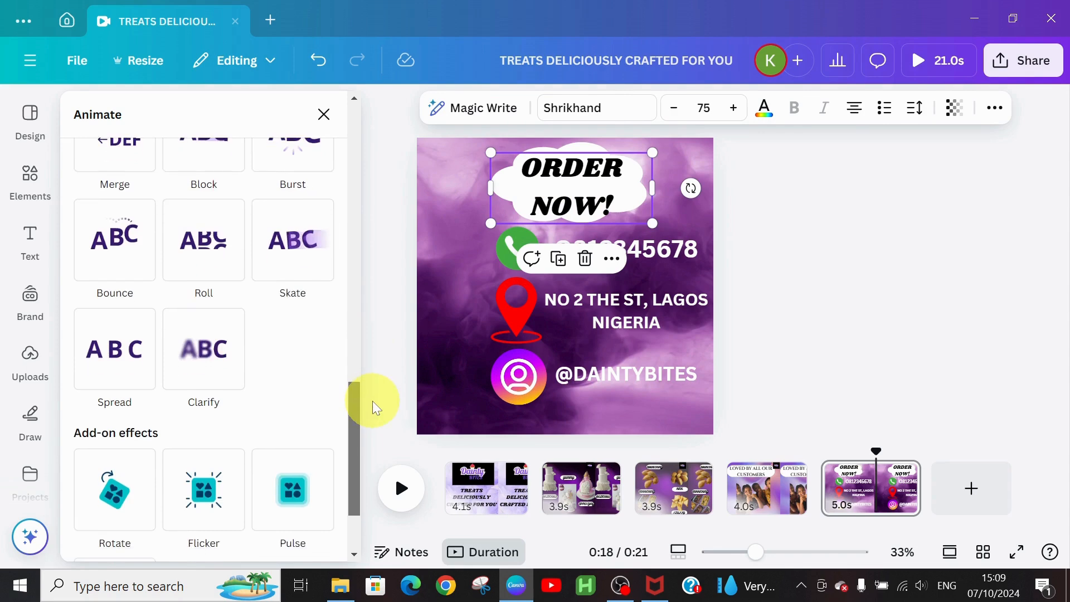
left_click(109, 202)
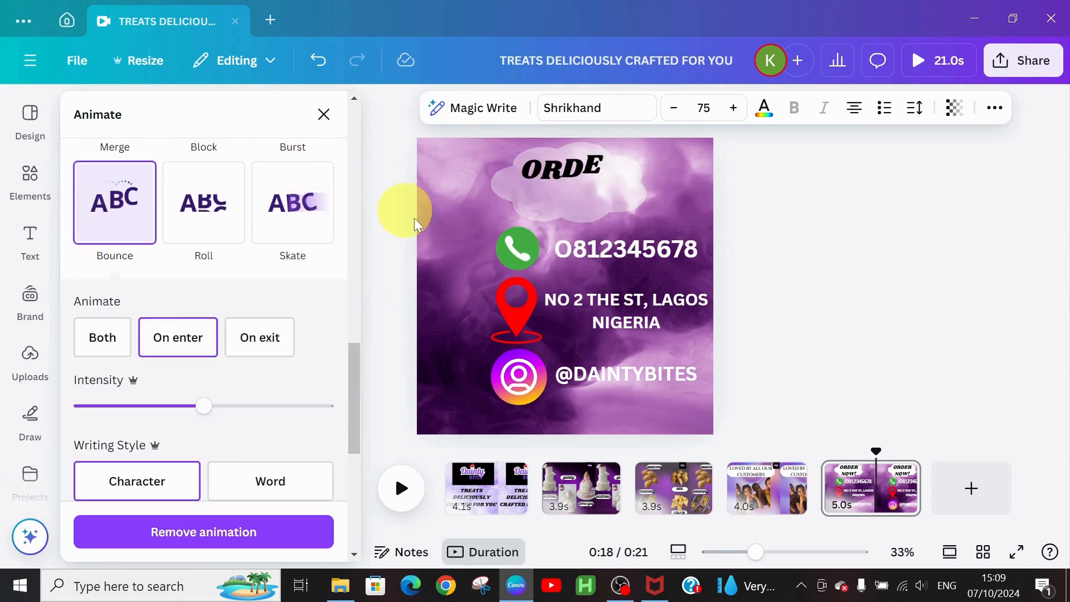
Step: Give the phone icon a Rotate effect and the phone number a Bounce animation
left_click(510, 256)
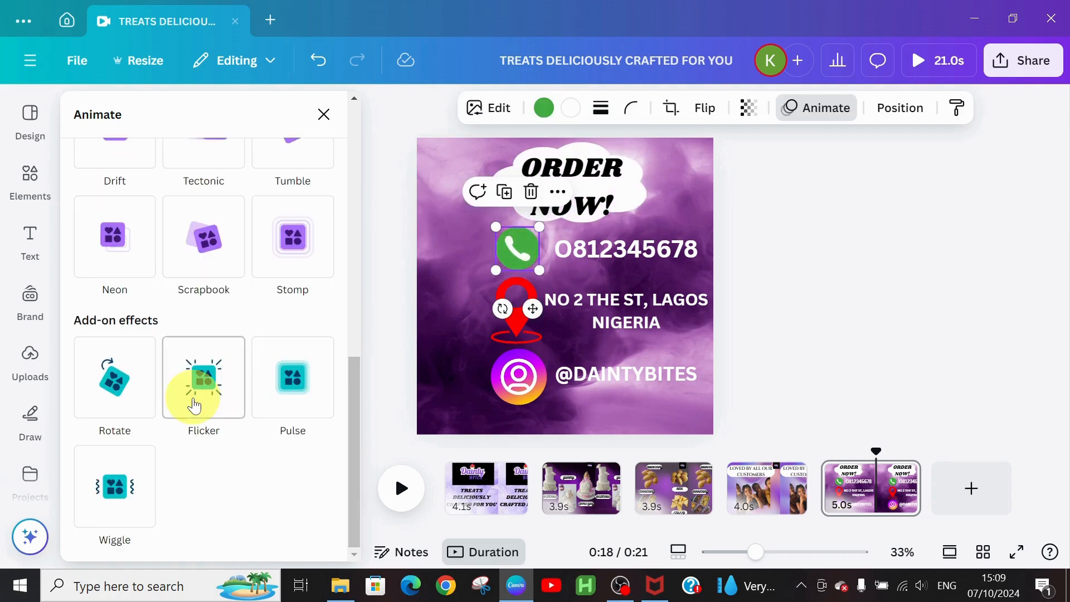
left_click(134, 392)
left_click(591, 249)
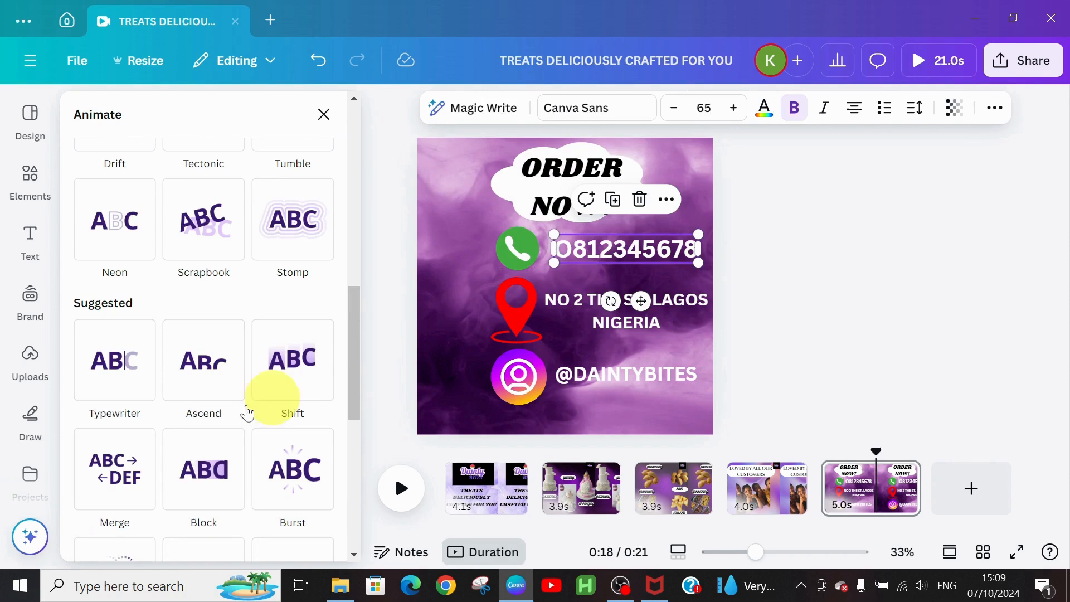
left_click_drag(361, 341, 358, 440)
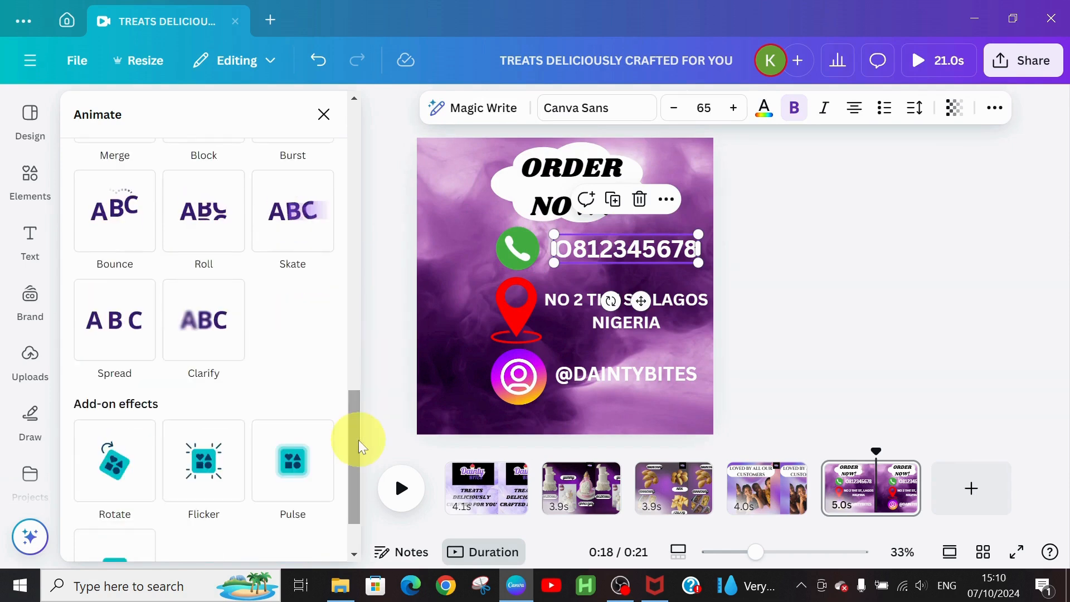
left_click(104, 245)
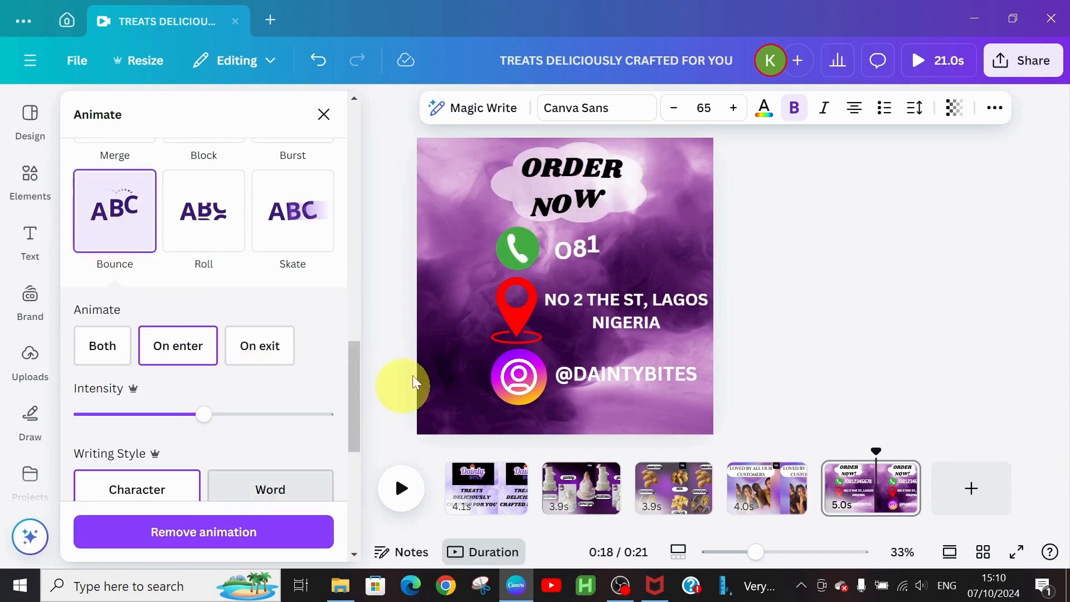
left_click(521, 295)
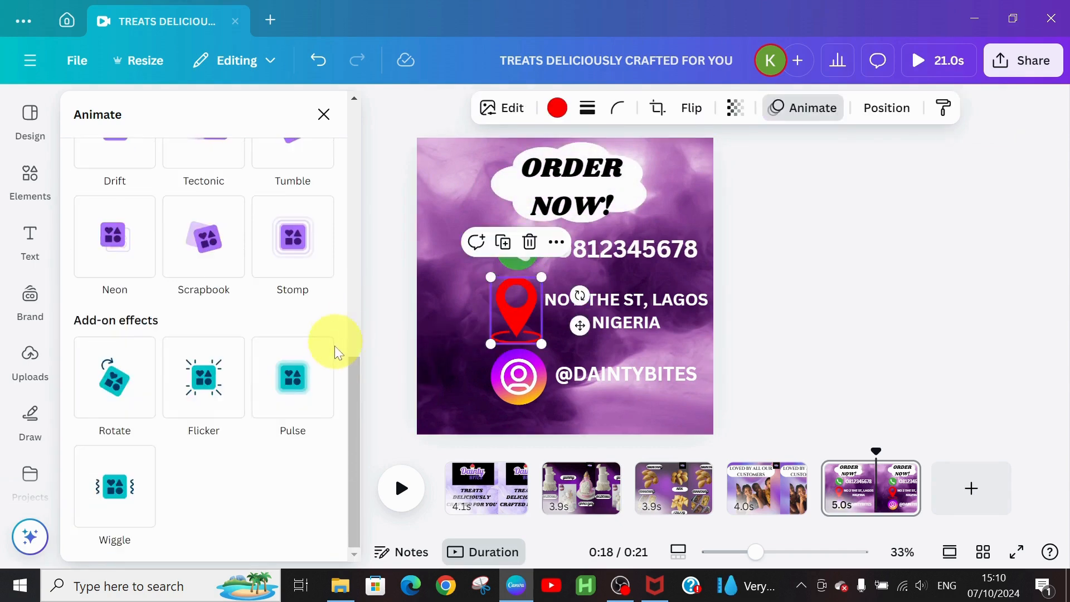
Step: Add a Pulse effect to the location pin and the address text
left_click(286, 393)
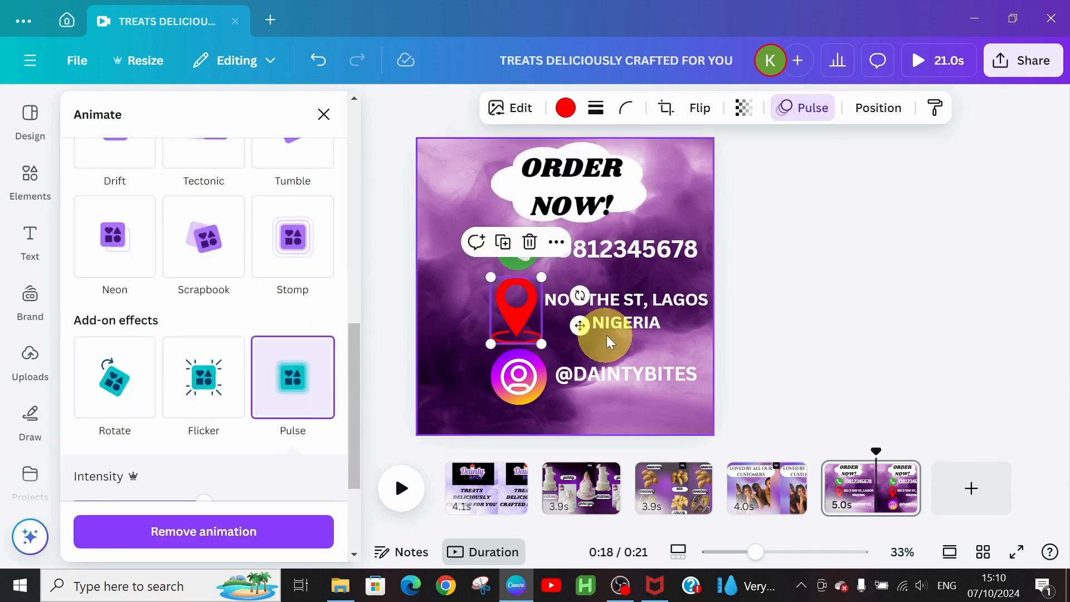
left_click(621, 302)
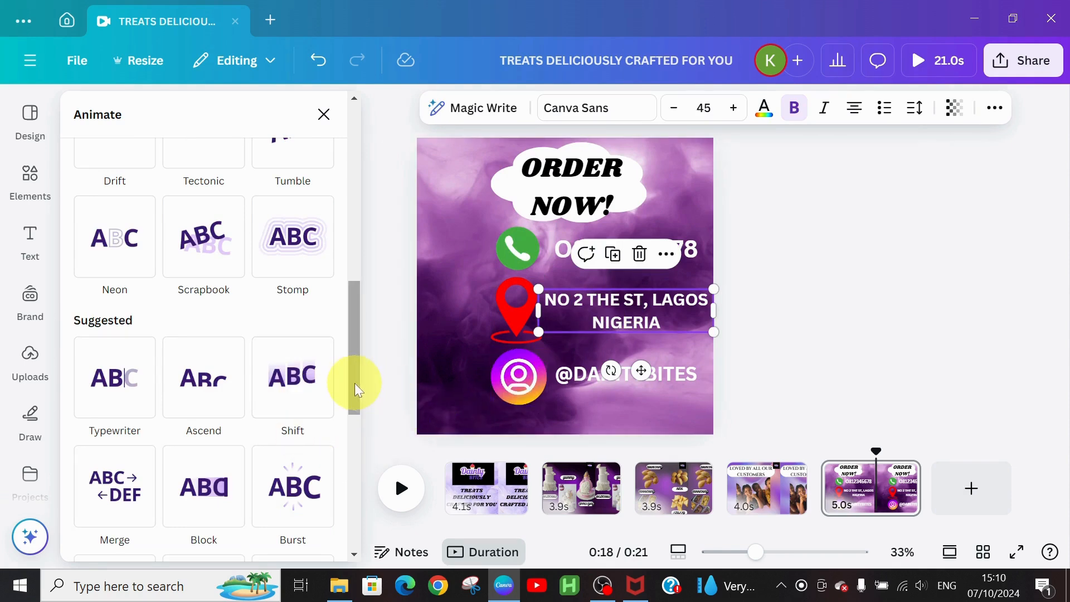
left_click_drag(355, 383, 357, 533)
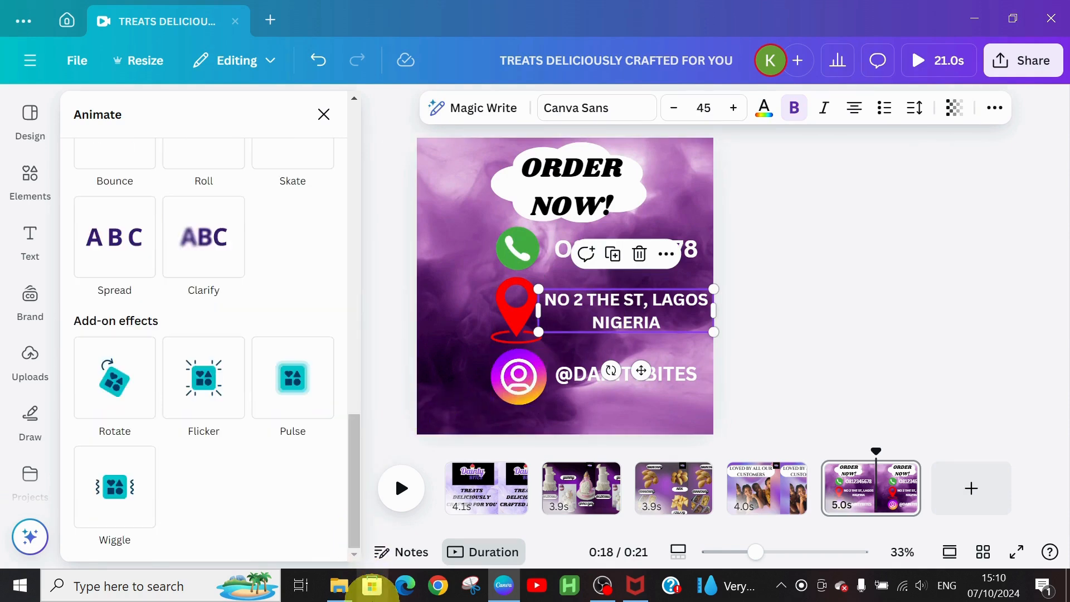
left_click(306, 400)
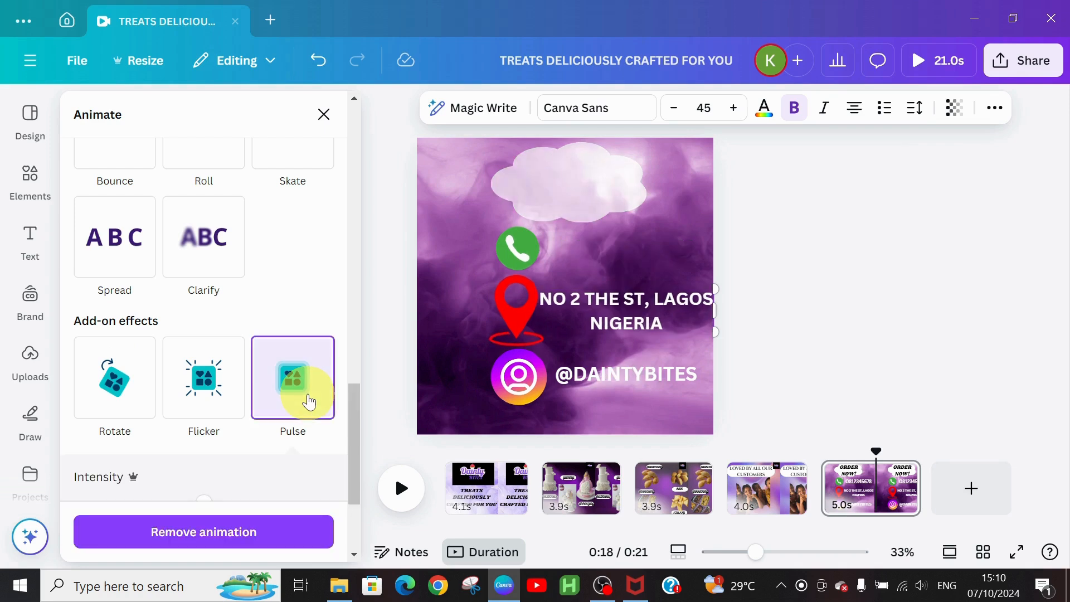
left_click(524, 384)
left_click(101, 376)
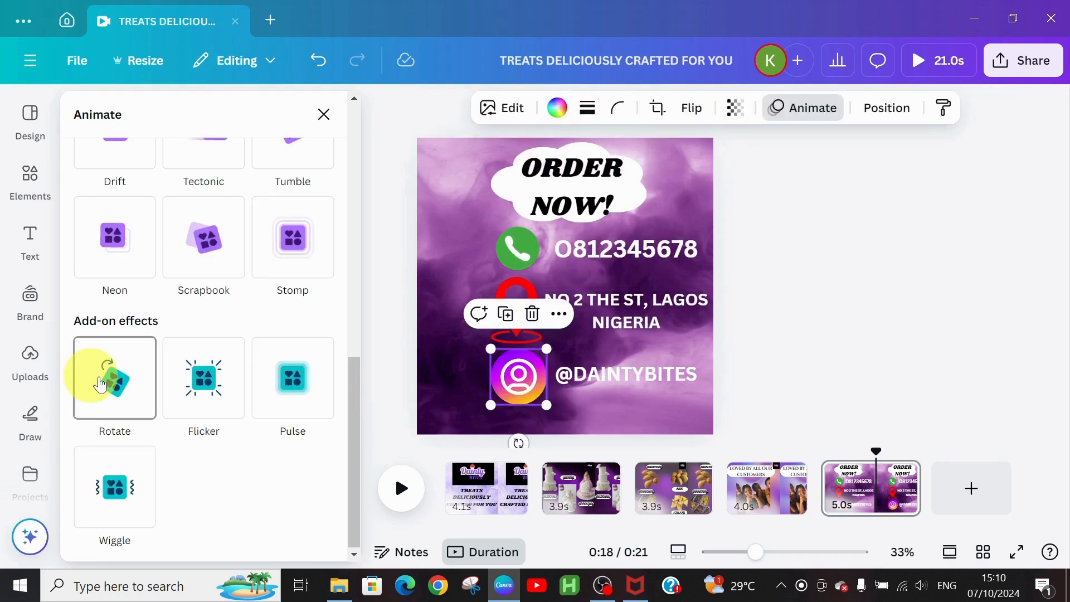
left_click(184, 390)
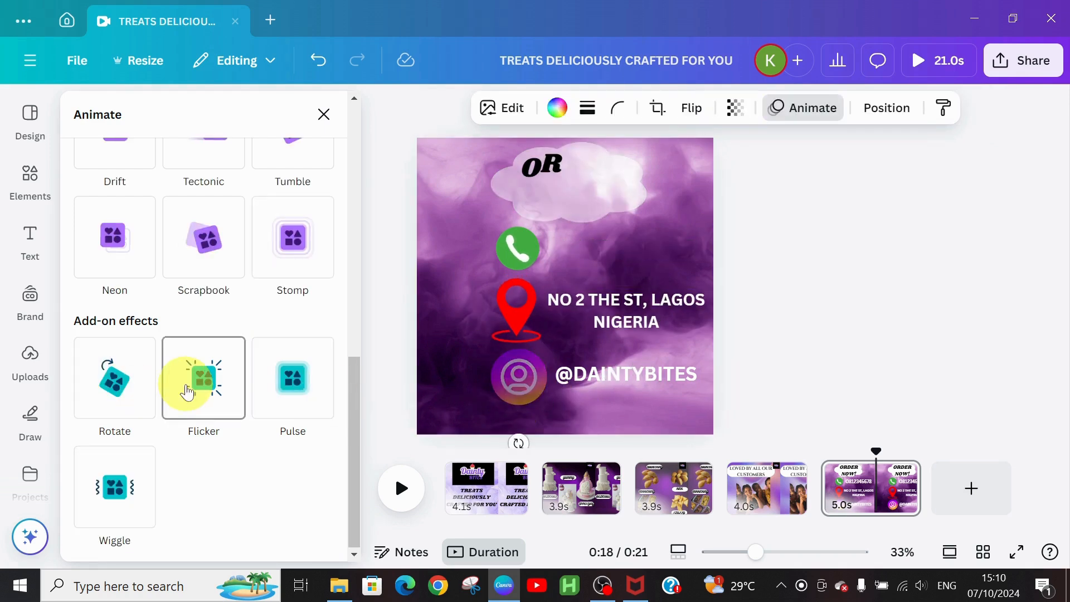
left_click(659, 384)
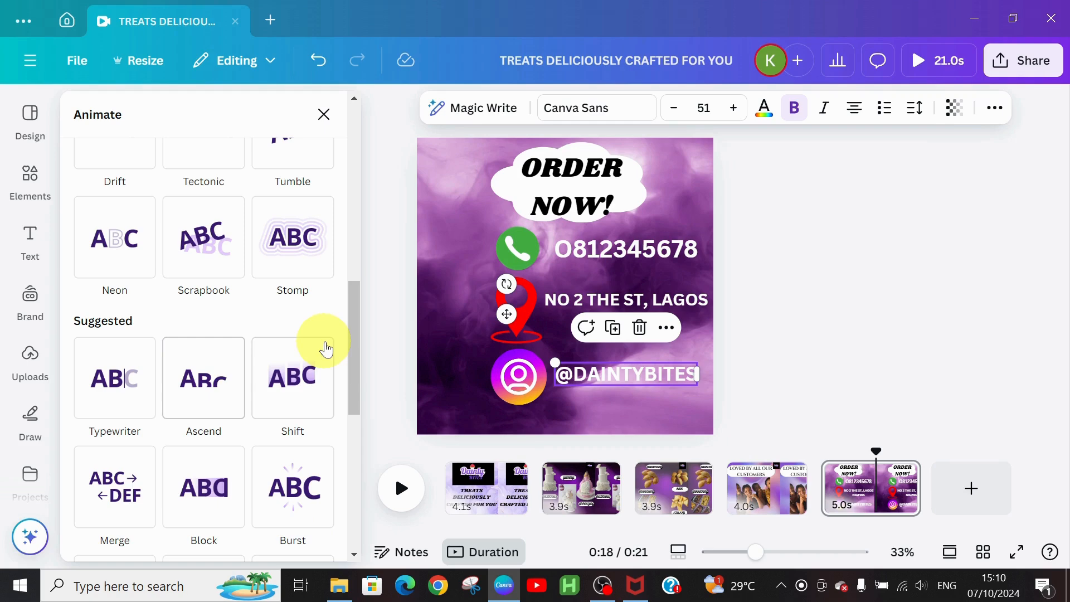
left_click_drag(357, 345, 345, 493)
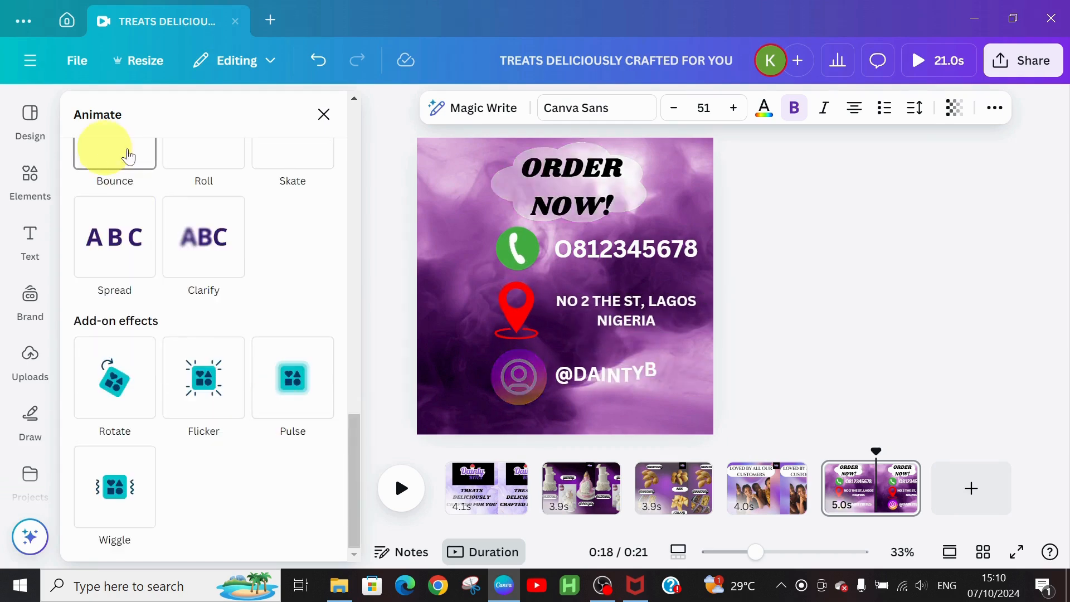
left_click(106, 154)
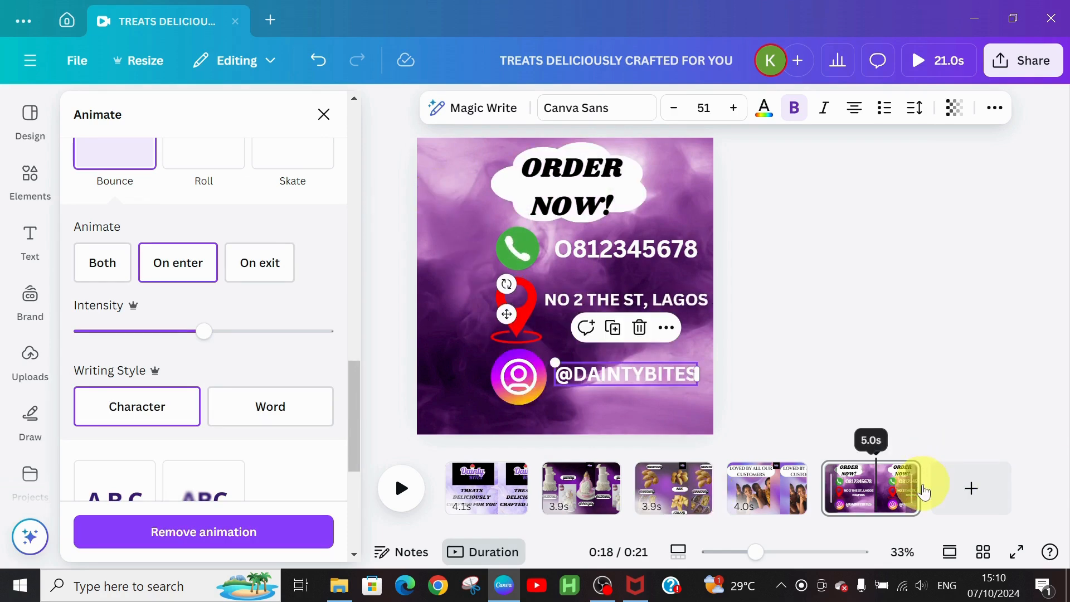
mouse_move(915, 488)
left_mouse_down()
mouse_move(897, 486)
mouse_move(912, 488)
left_mouse_up()
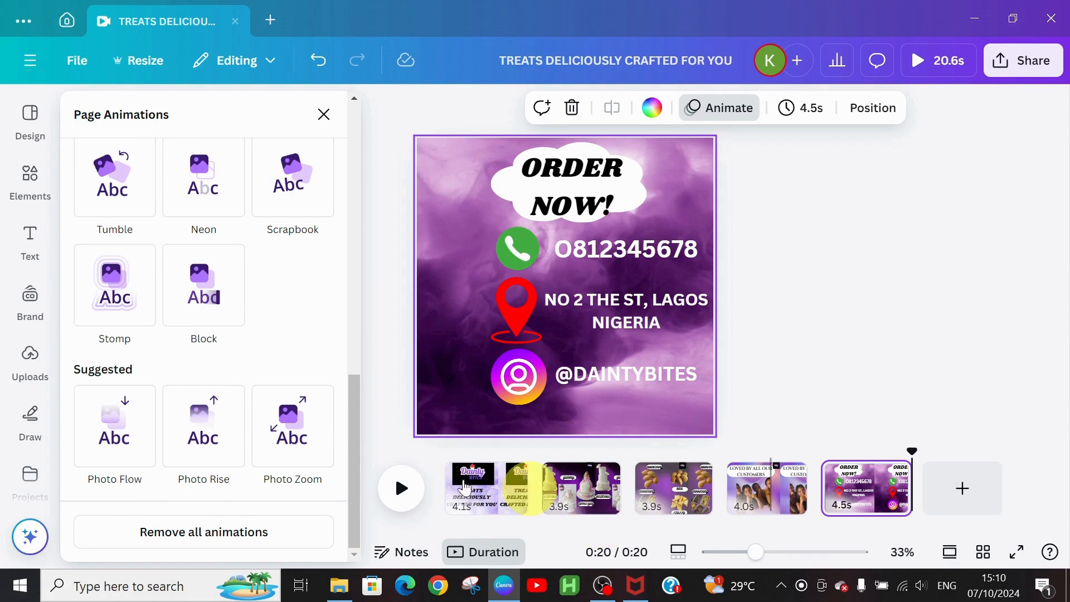
Step: Close the Animate panel, return to page 1, and start an Elements search for 'ADV'
left_click(323, 115)
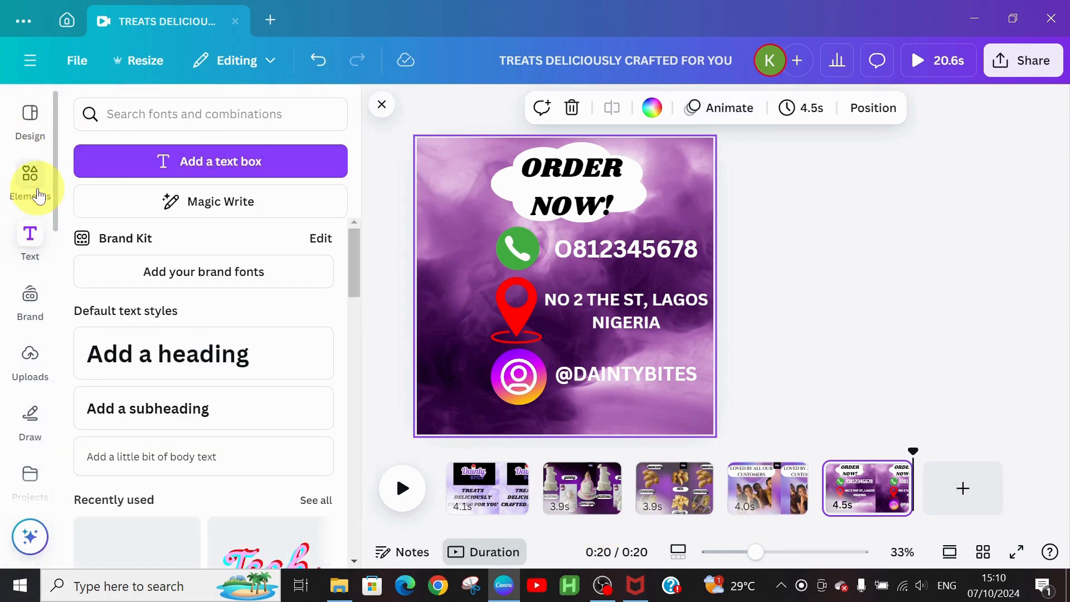
left_click(24, 172)
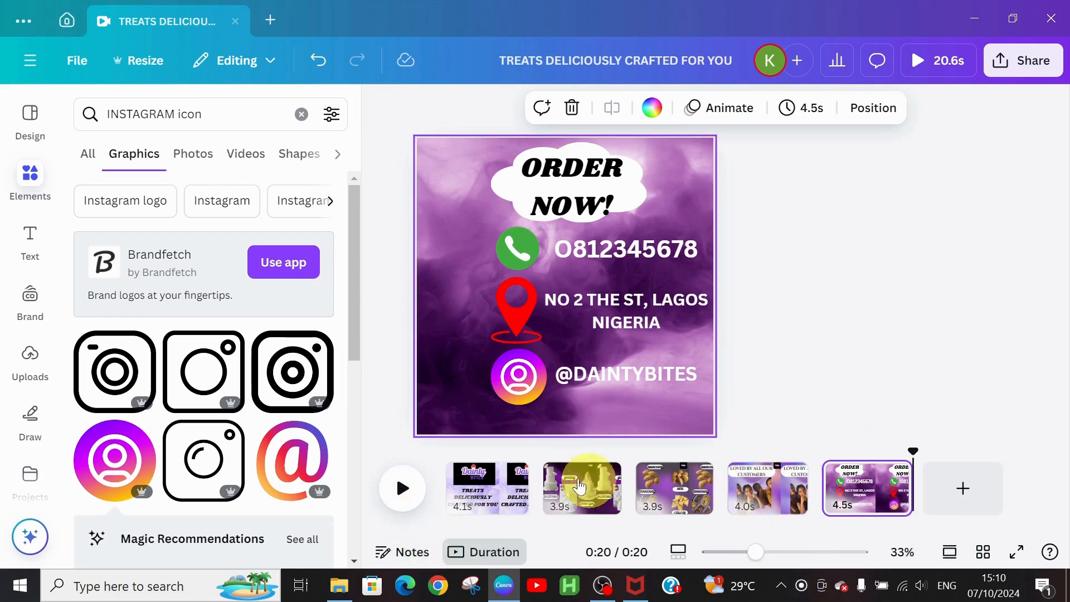
left_click(451, 474)
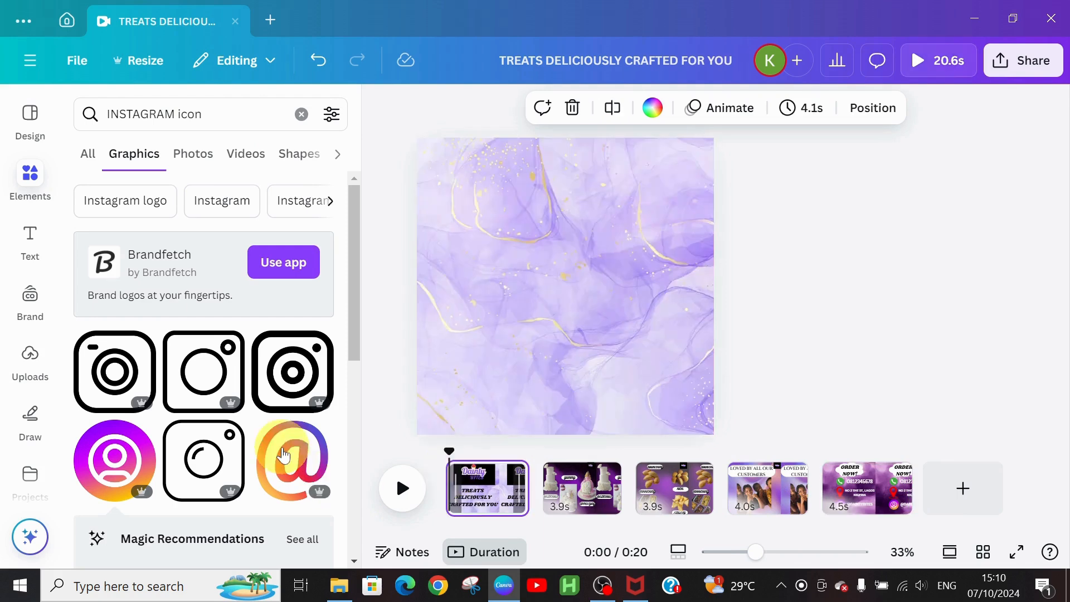
left_click(301, 114)
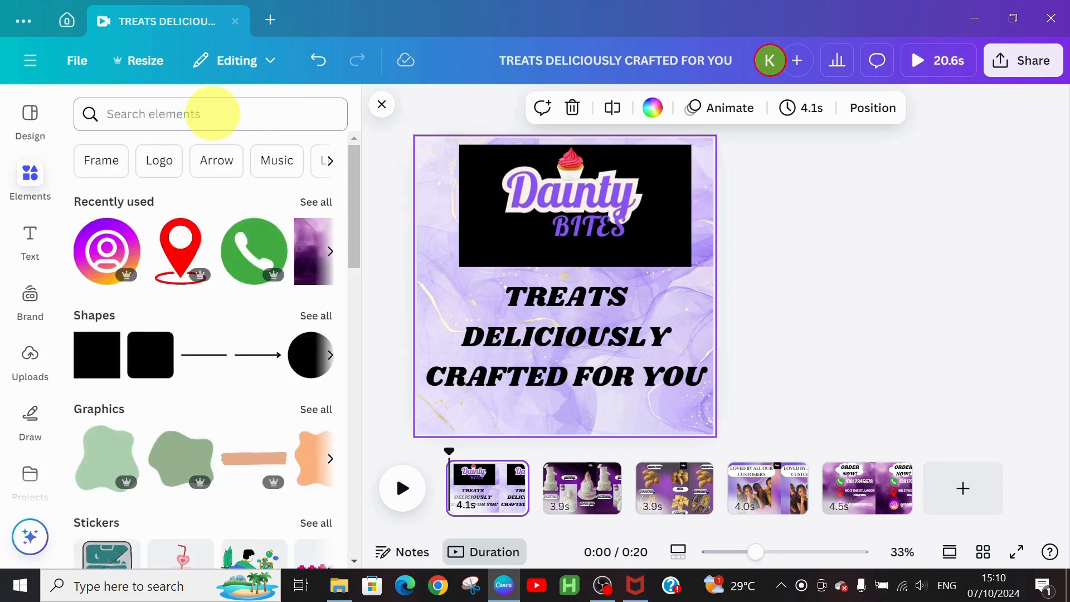
left_click(212, 113)
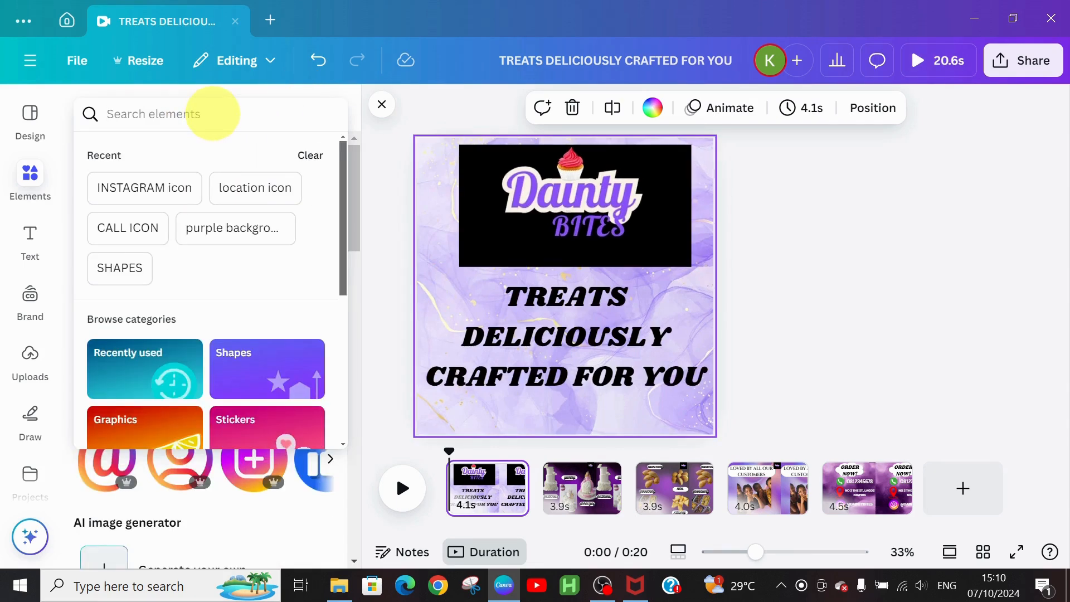
type("ADVERTI")
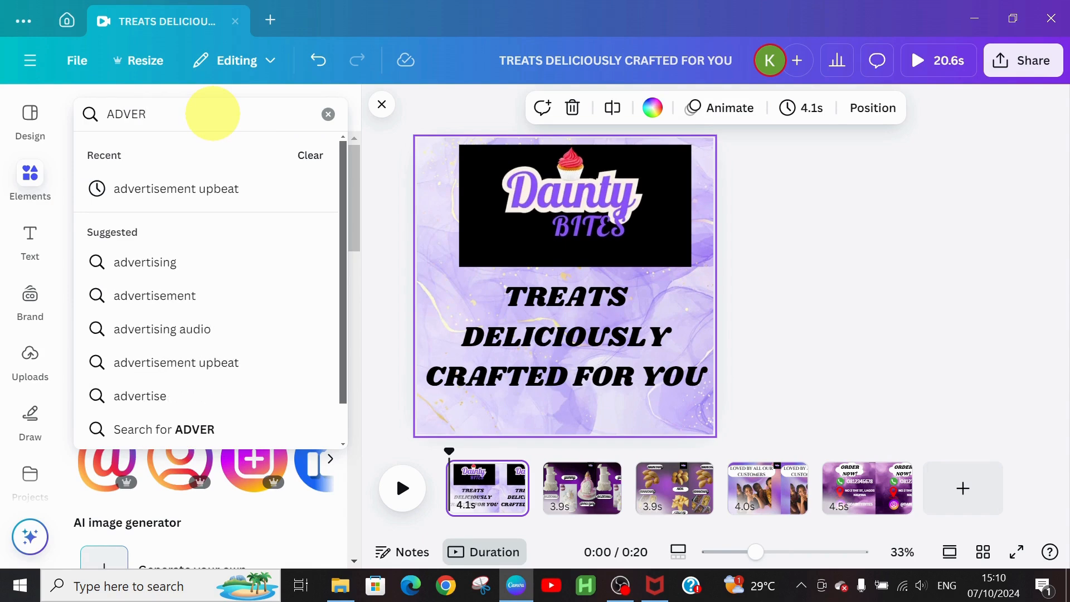
Step: Add the upbeat Advertising audio track as 20.4s background music and play the video
left_click(138, 191)
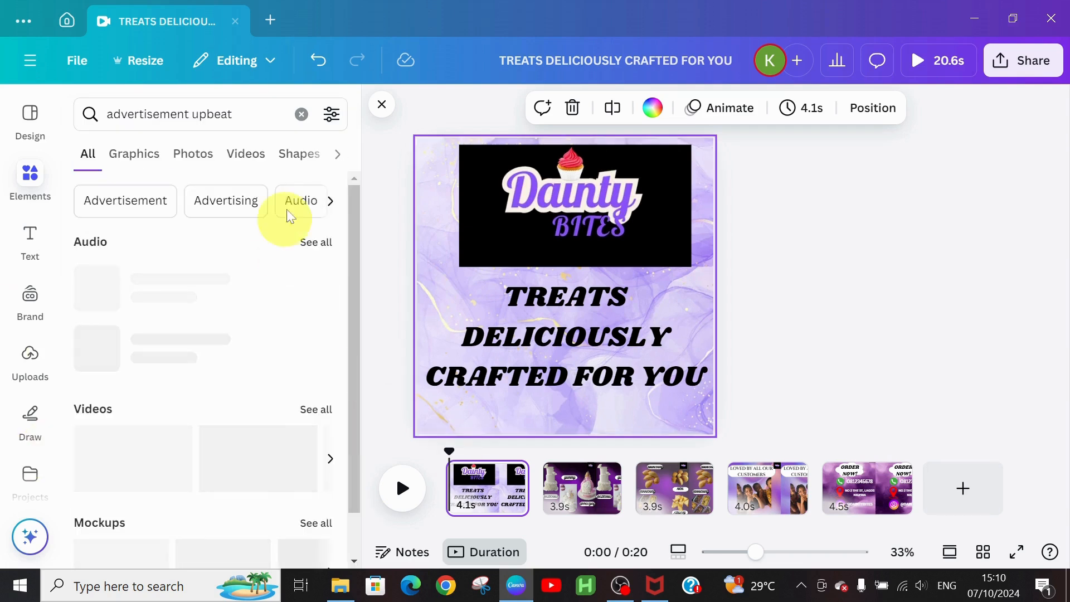
left_click(316, 242)
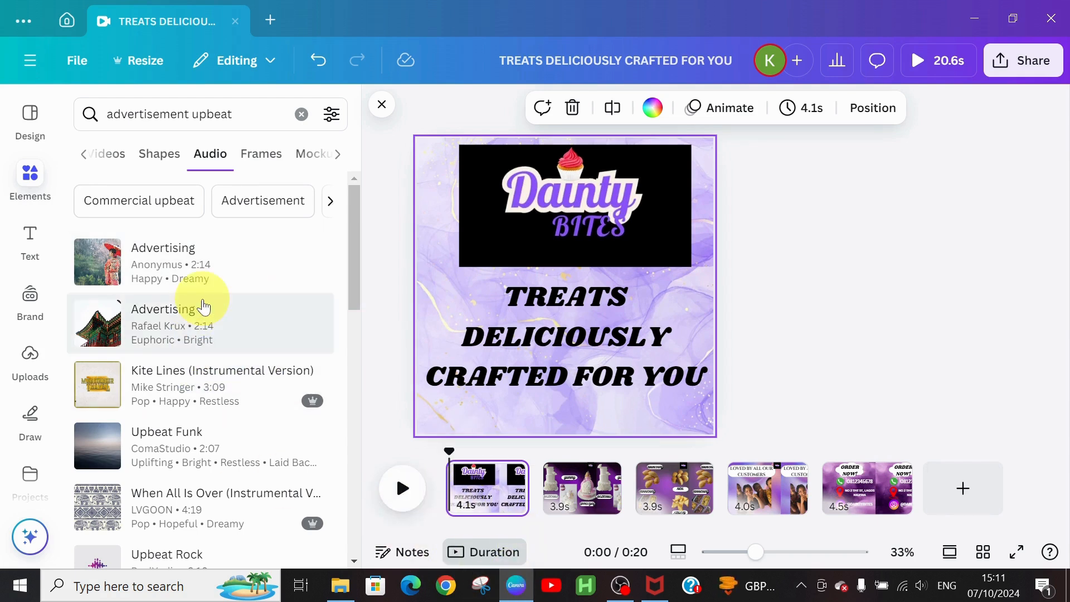
left_click(187, 270)
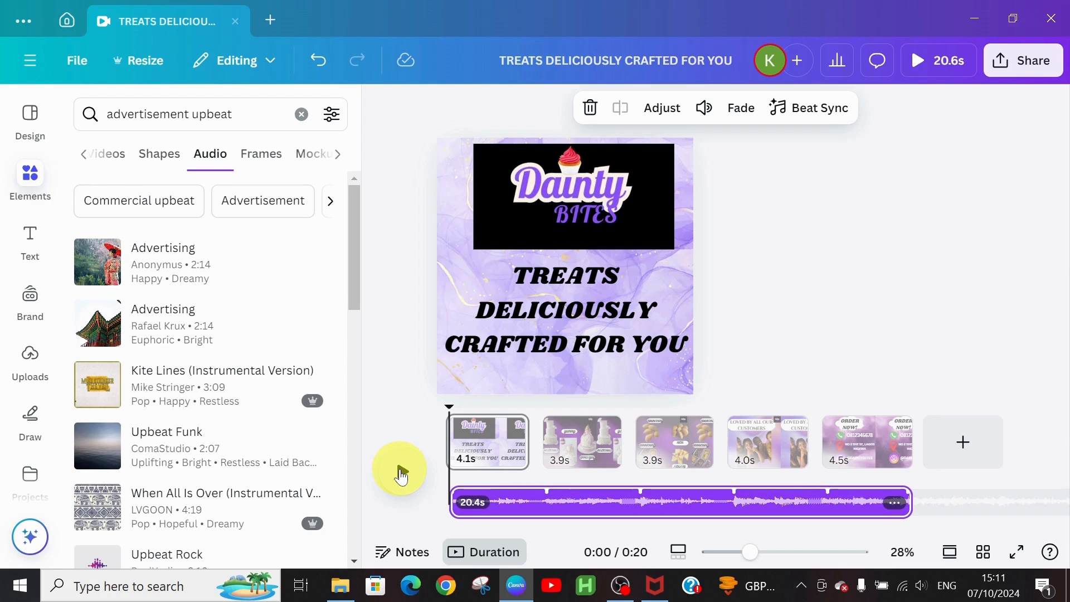
left_click(401, 470)
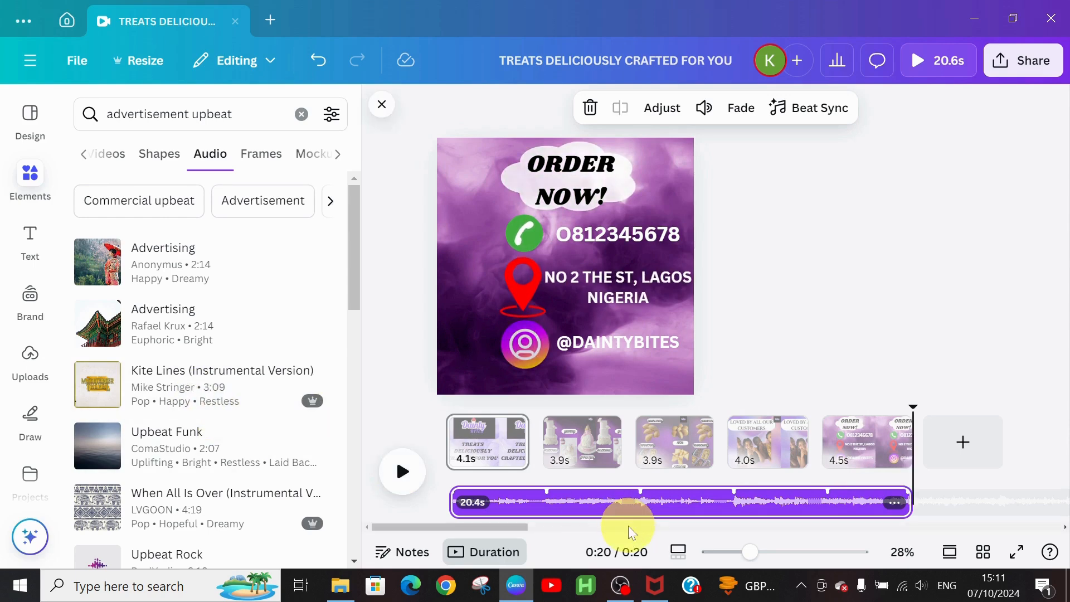
Step: Add a Pulse effect to page 2's centre cake photo and replay the video from 0:00
left_click(573, 460)
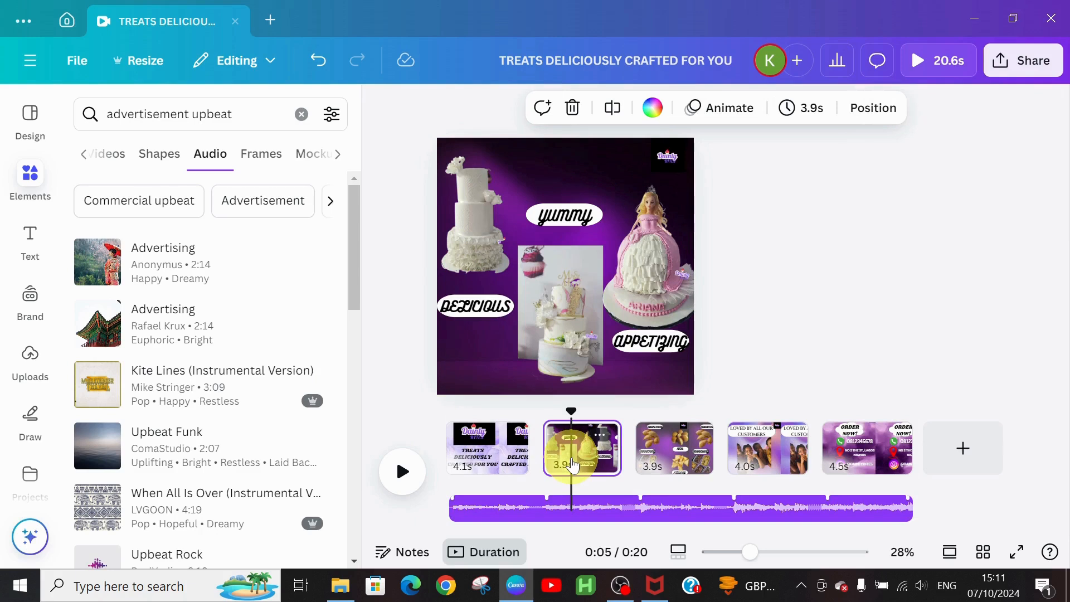
left_click(575, 314)
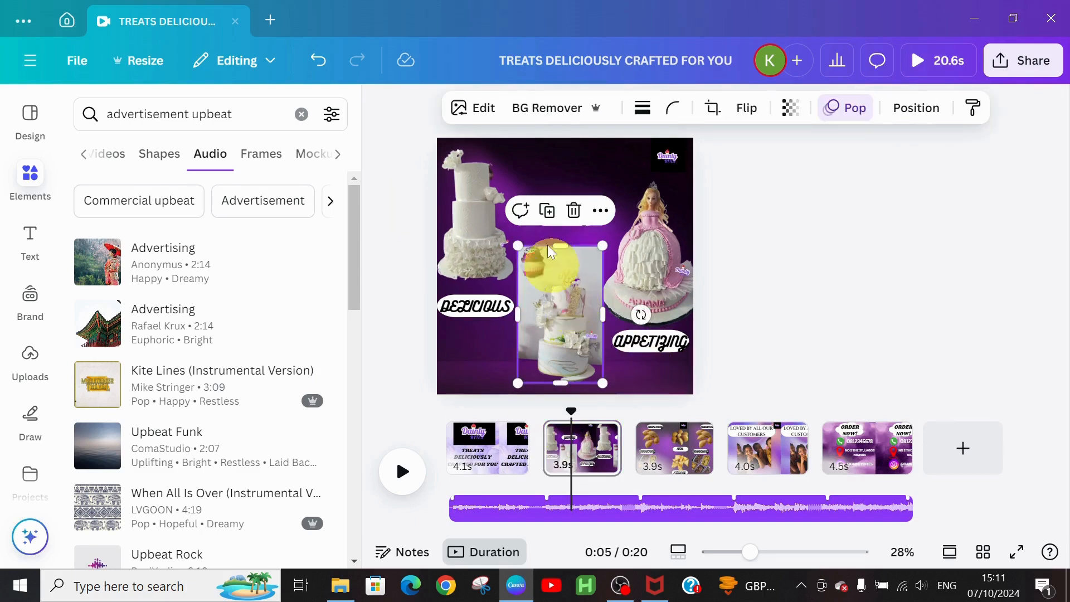
left_click(828, 114)
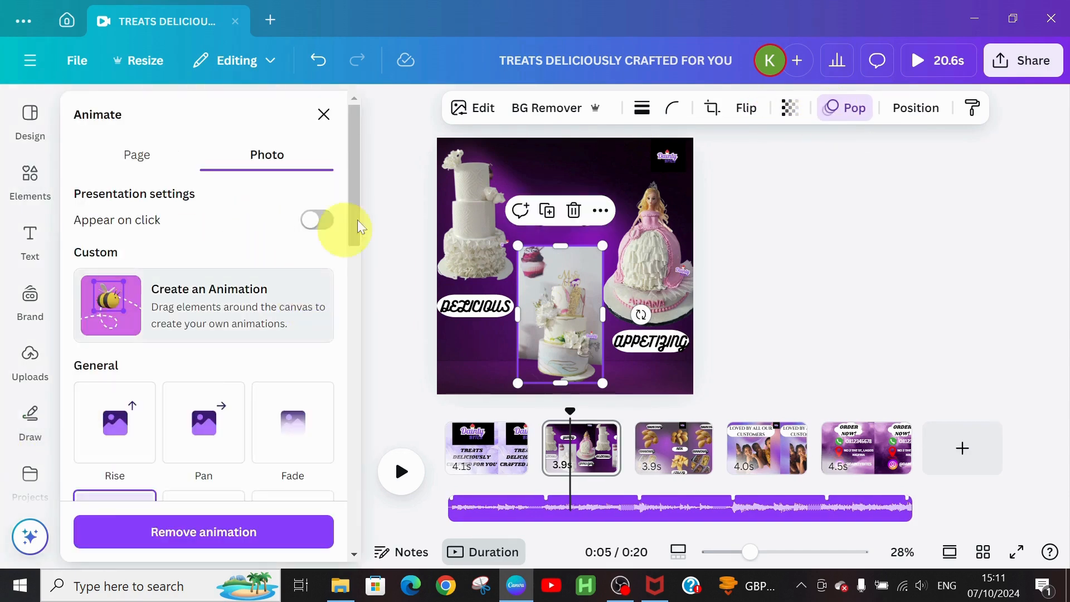
left_click_drag(352, 243, 345, 582)
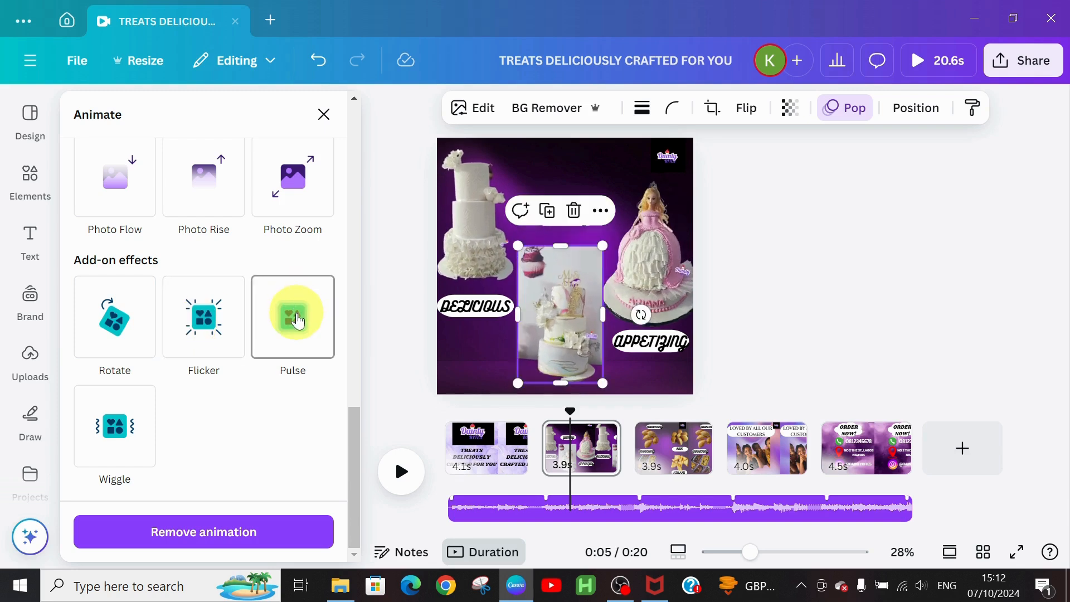
left_click(299, 322)
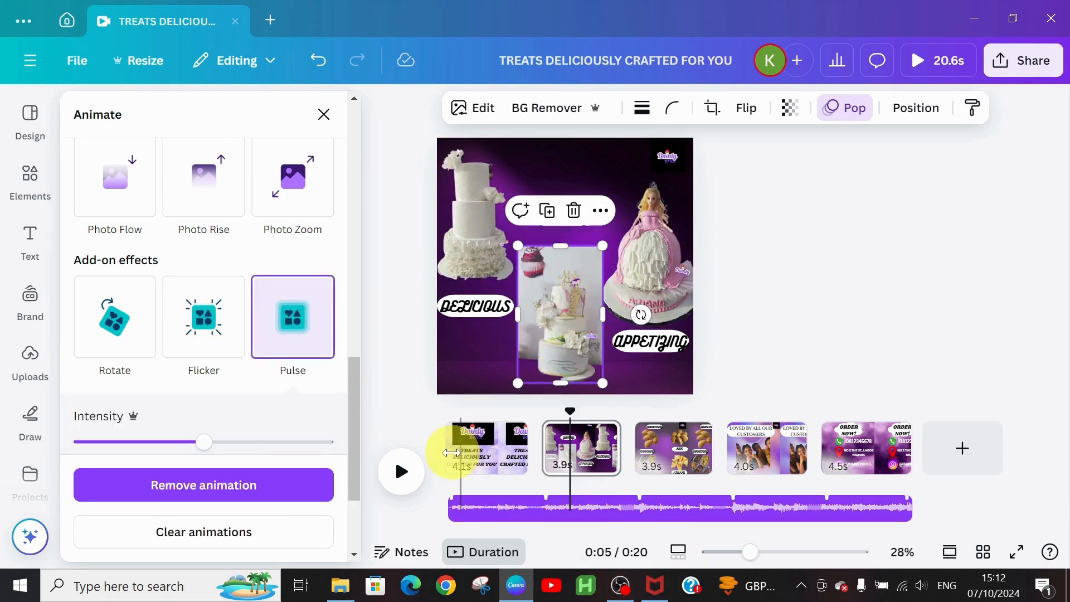
left_click(443, 460)
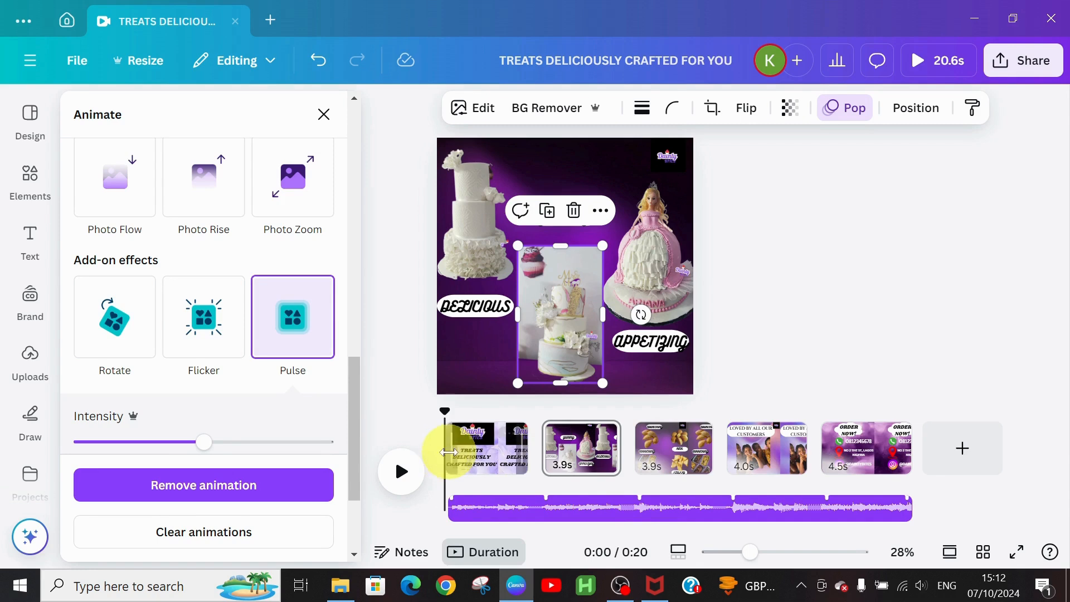
left_click(399, 472)
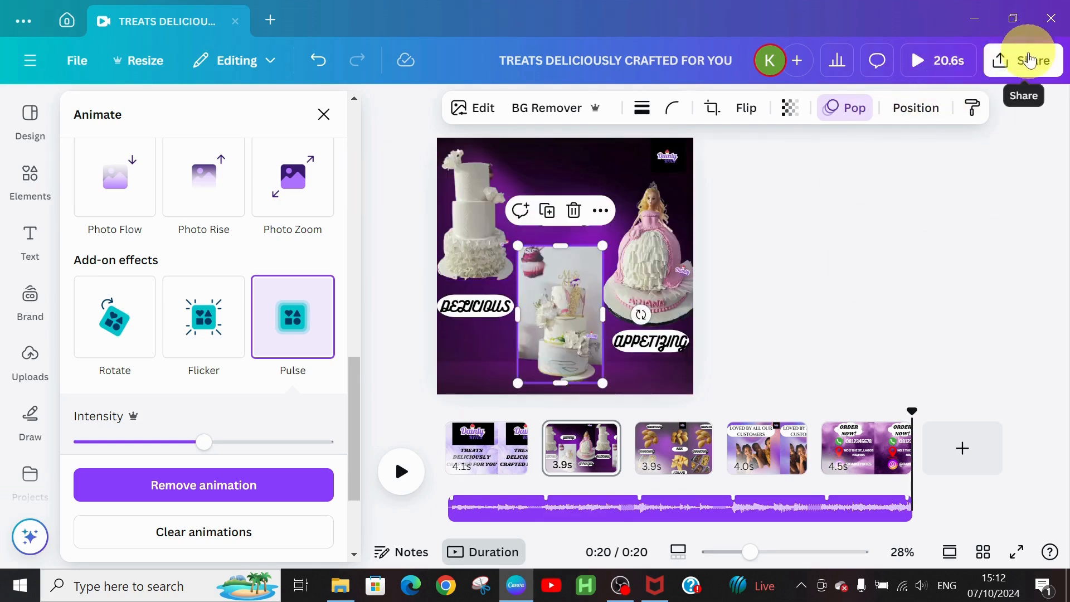
Step: Download all 5 pages as an MP4 video at 1,080 × 1,080 px
left_click(1031, 56)
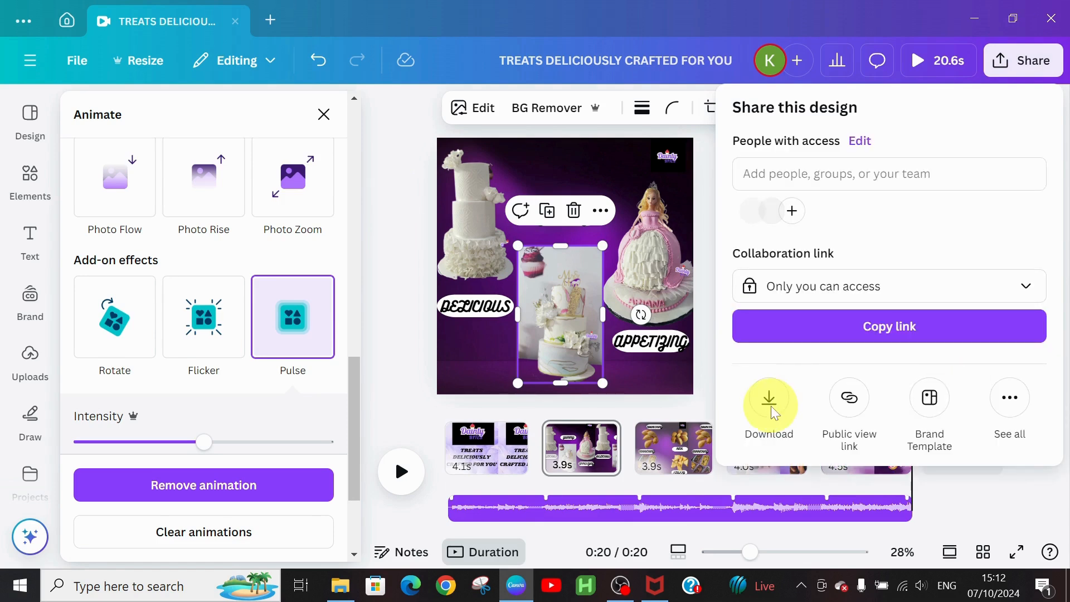
left_click(765, 394)
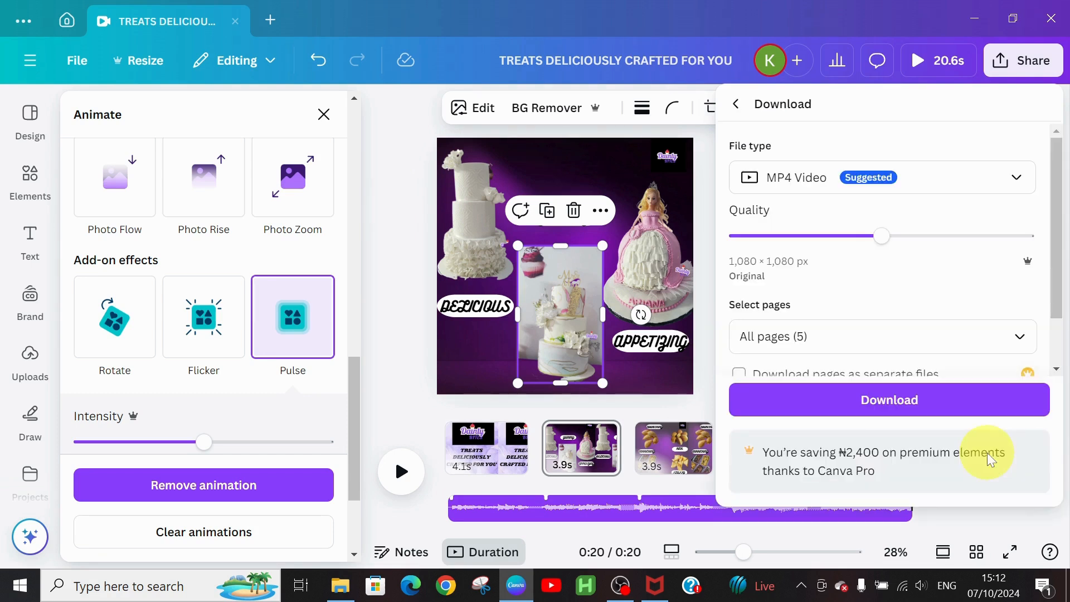
left_click(860, 405)
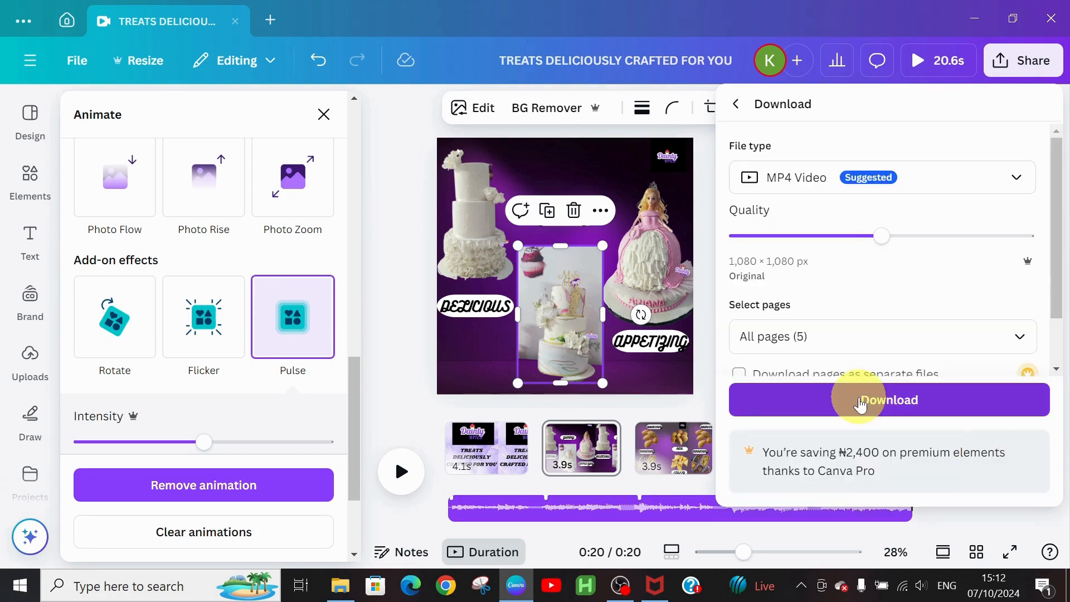